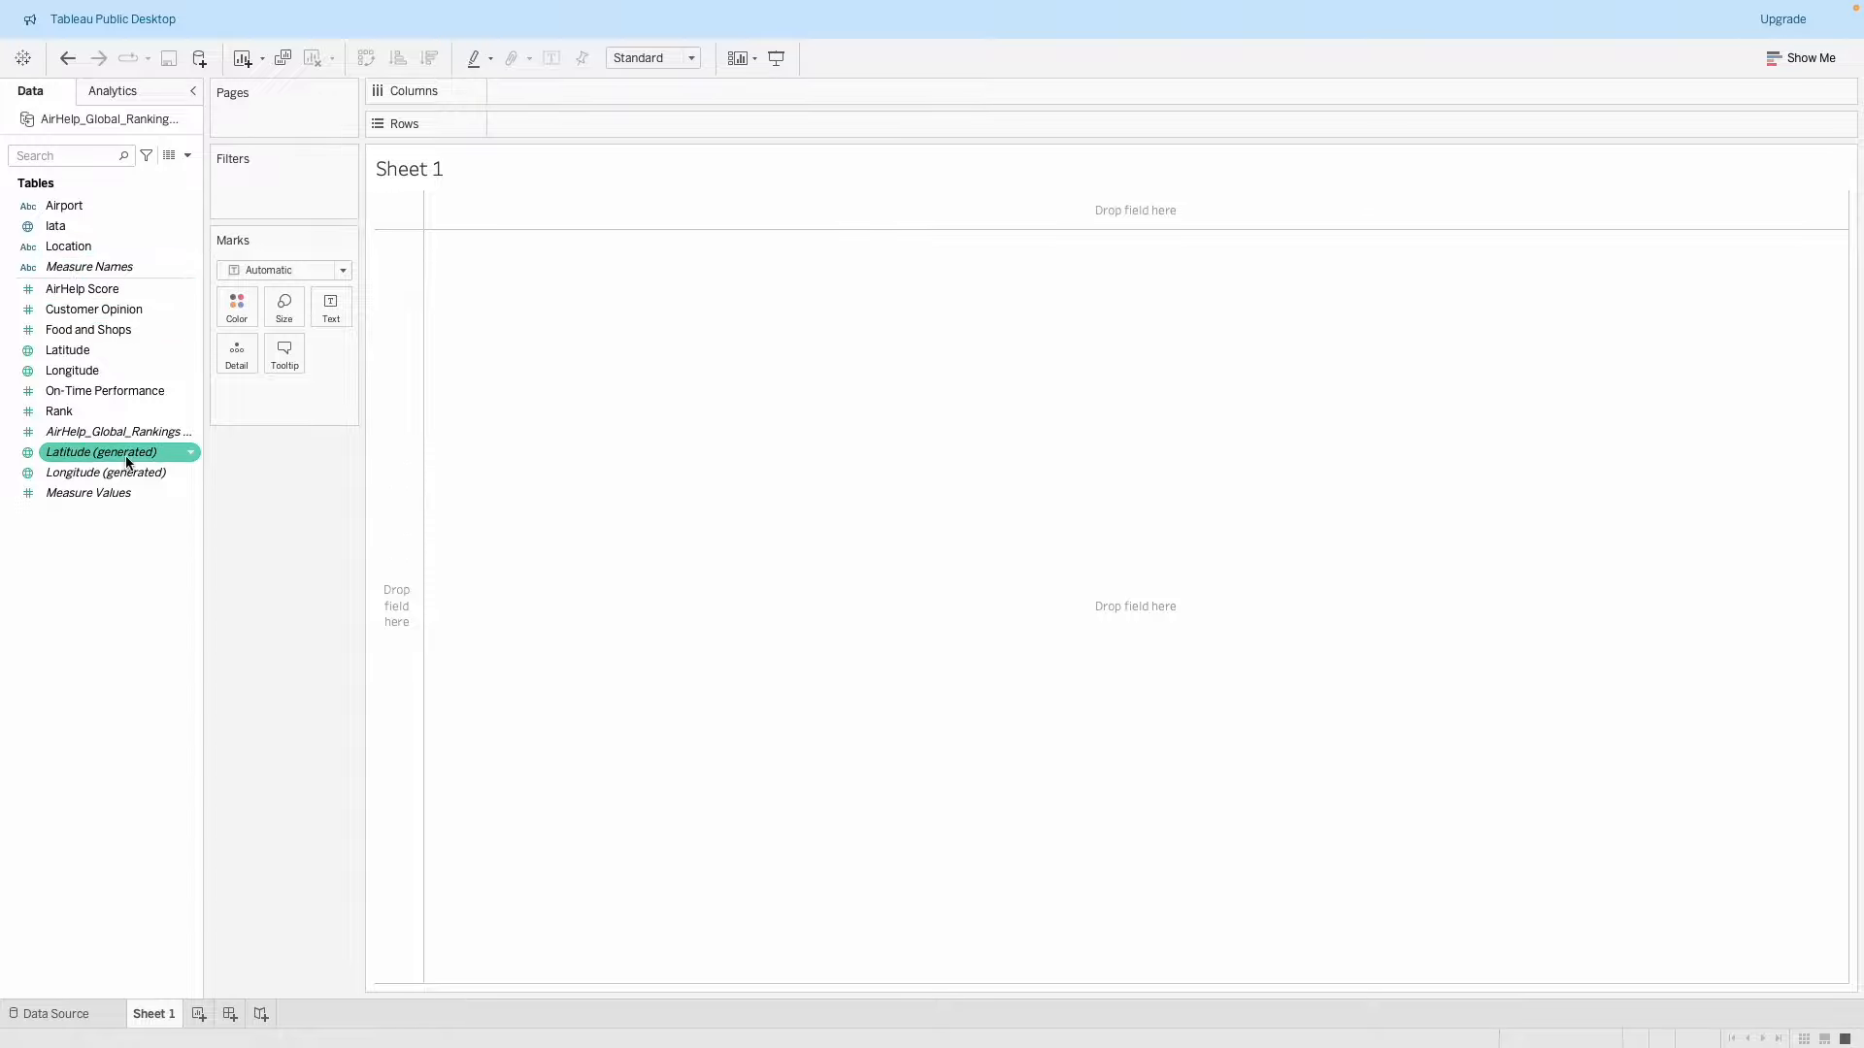
Build a bar chart with AirHelp Score on columns and Iata on rows, sorted by score in descending order.
mouse_move(110, 297)
left_mouse_down()
mouse_move(515, 223)
mouse_move(629, 95)
left_mouse_up()
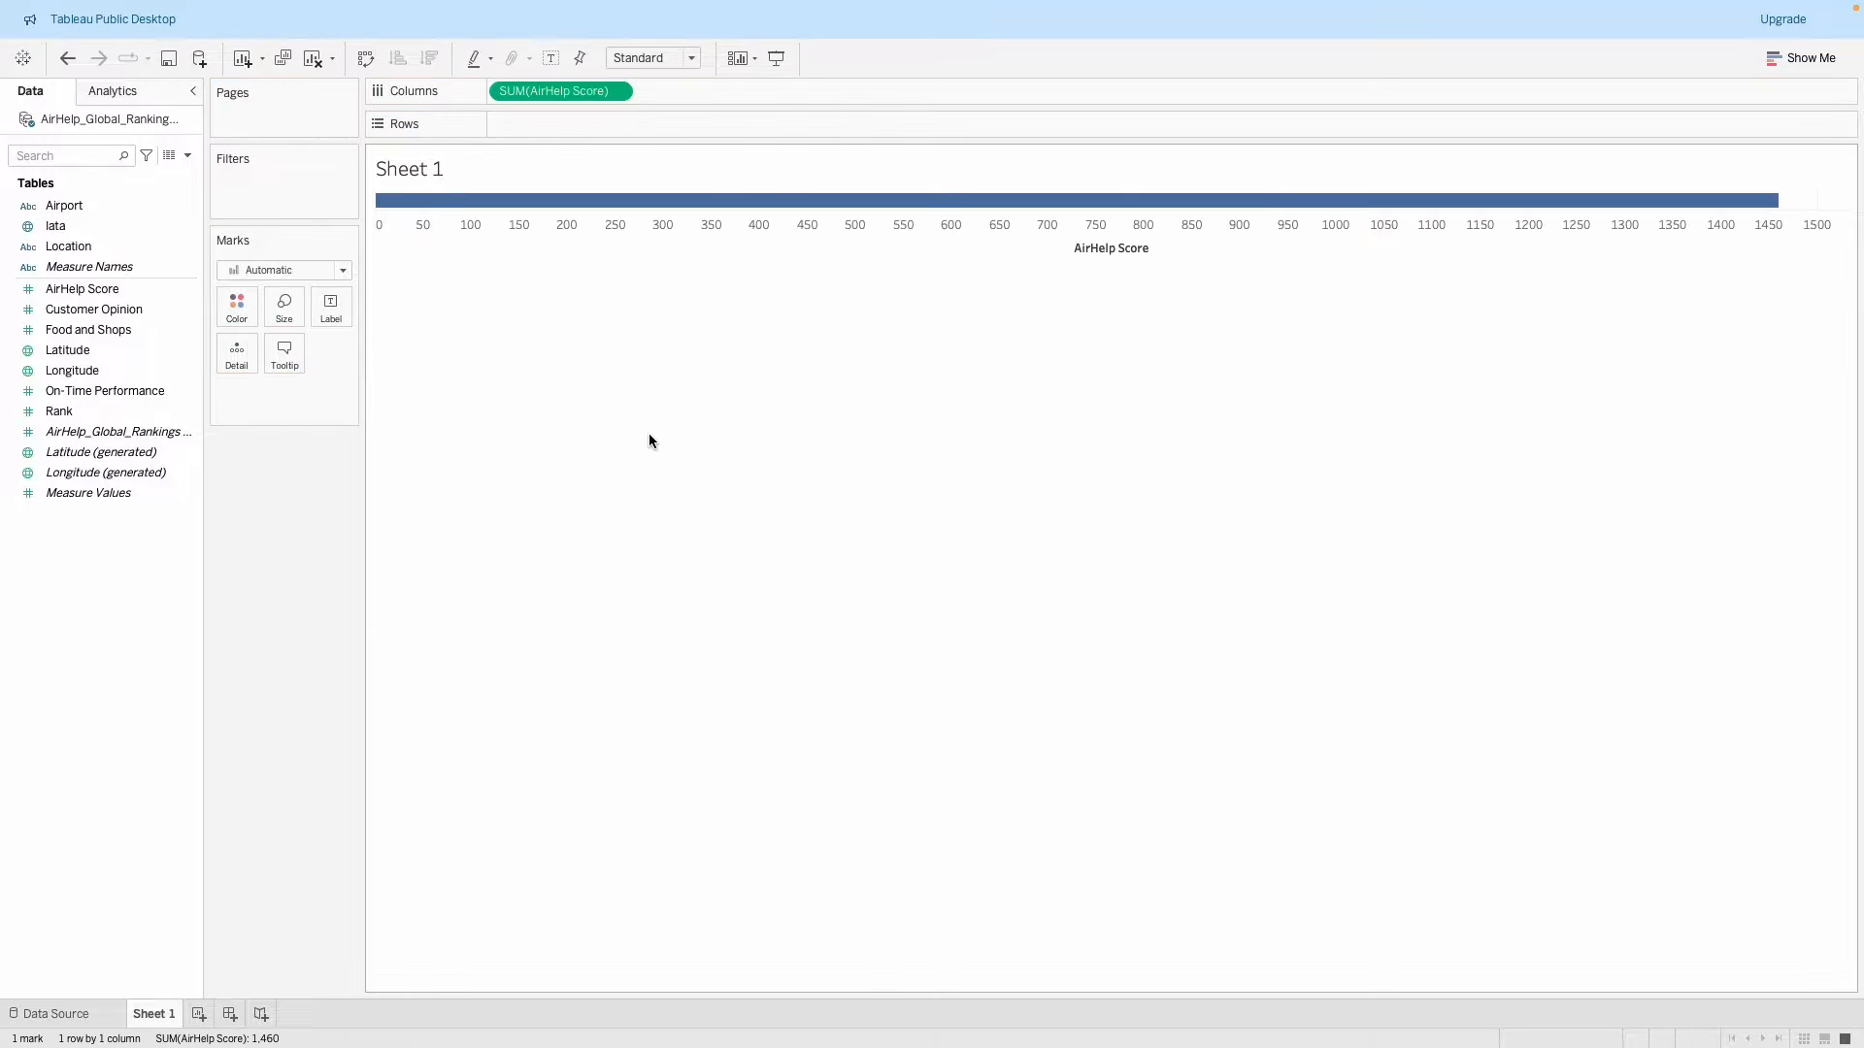
left_click(72, 212)
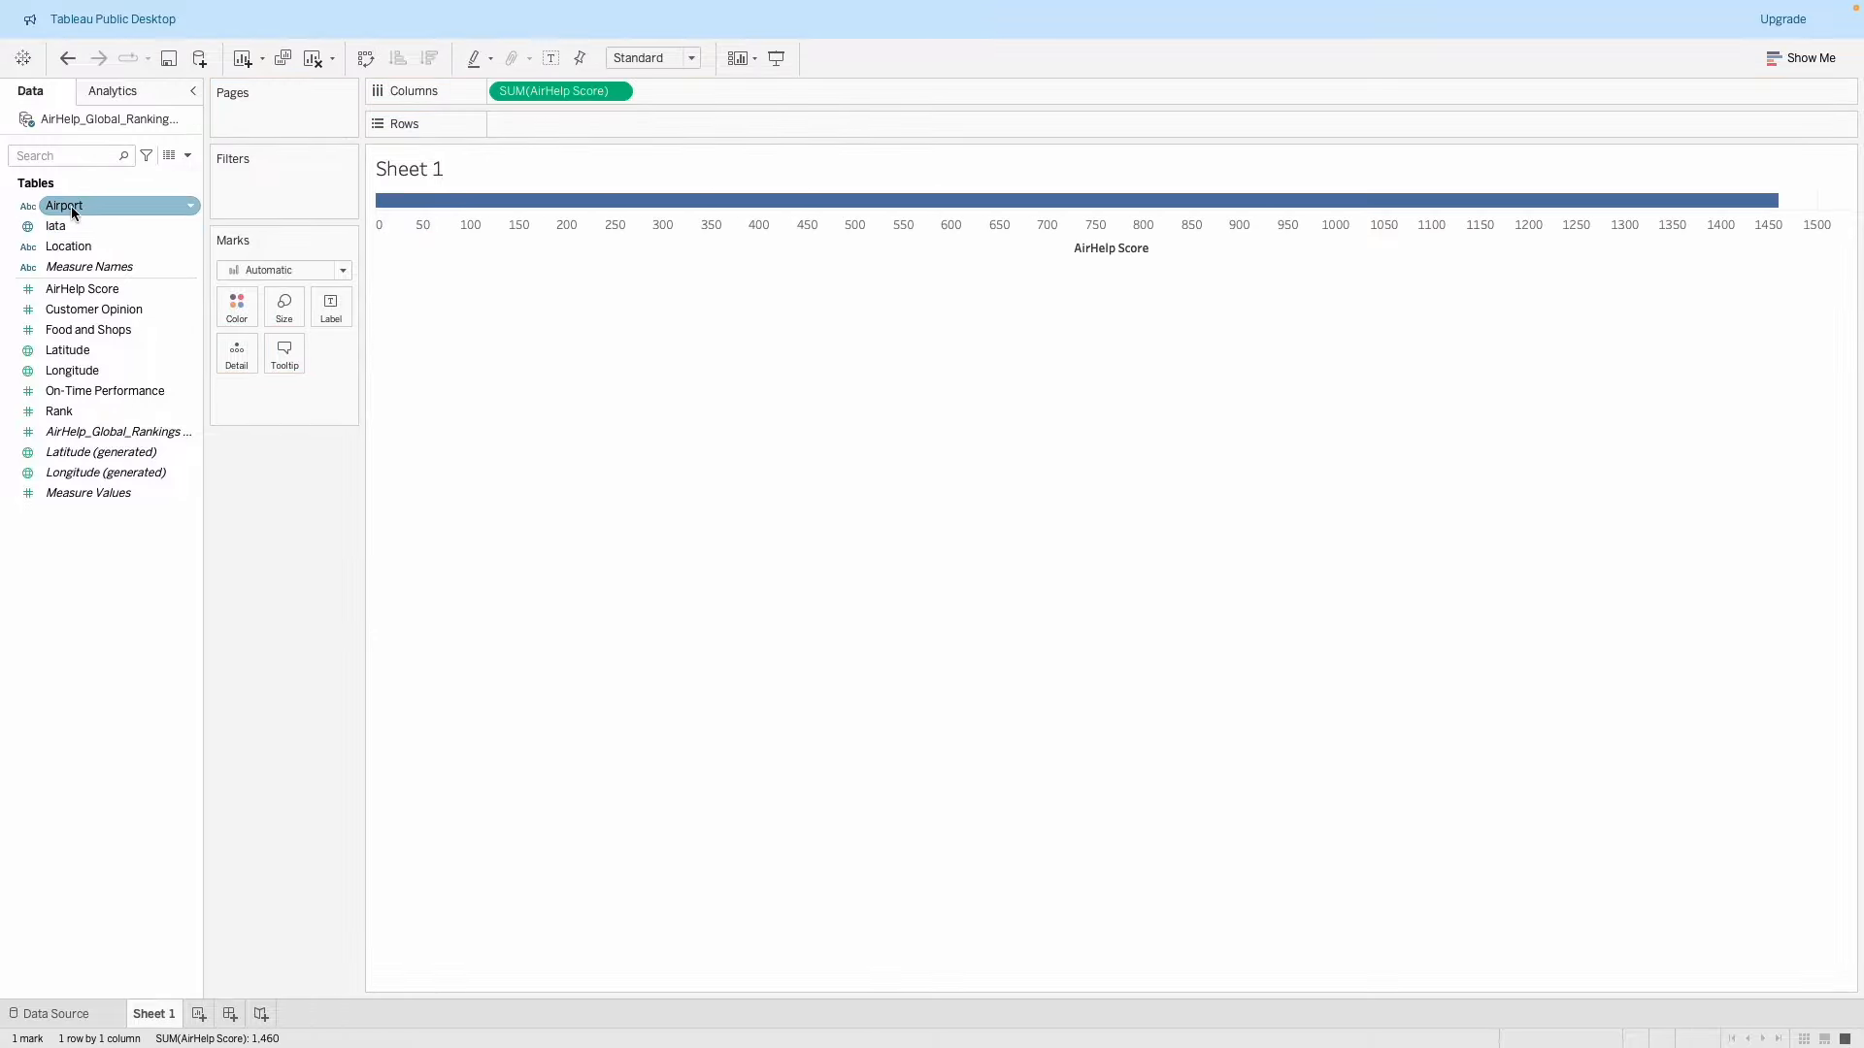
left_click_drag(72, 206, 546, 131)
left_click(62, 227)
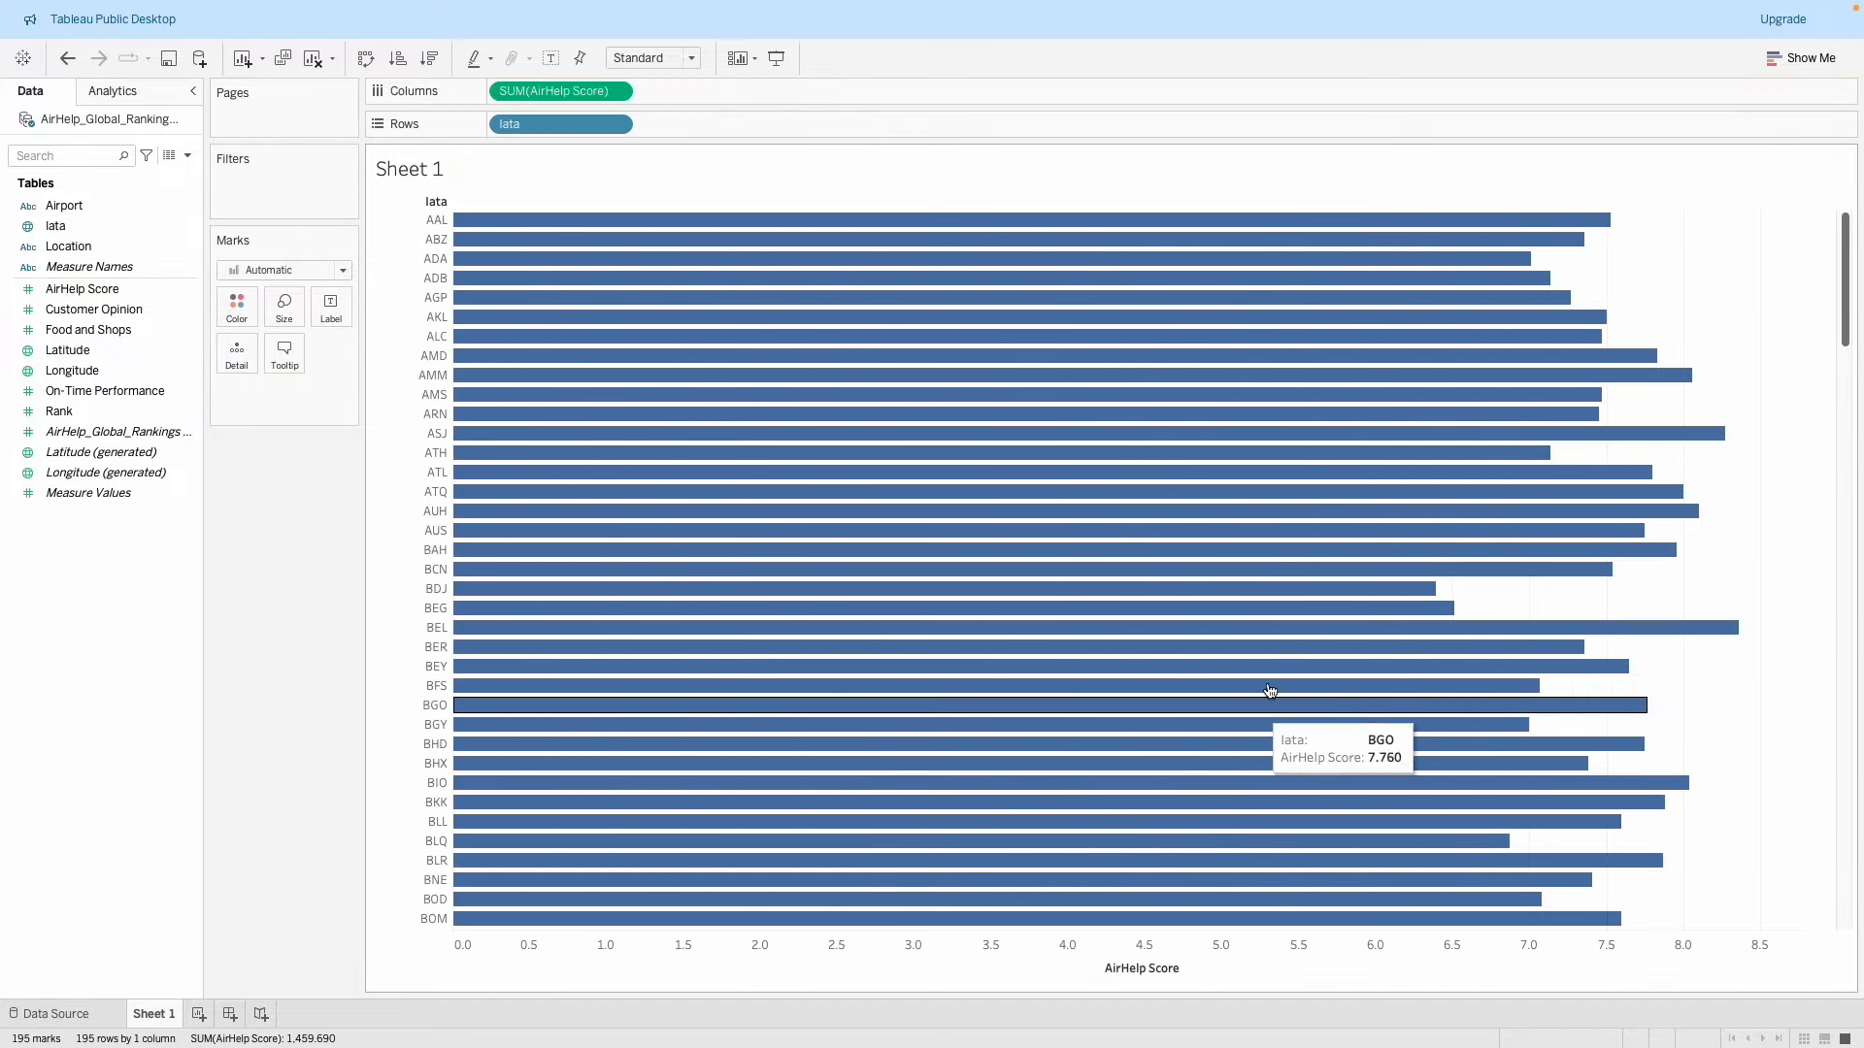
scroll(1270, 690, "down", 12)
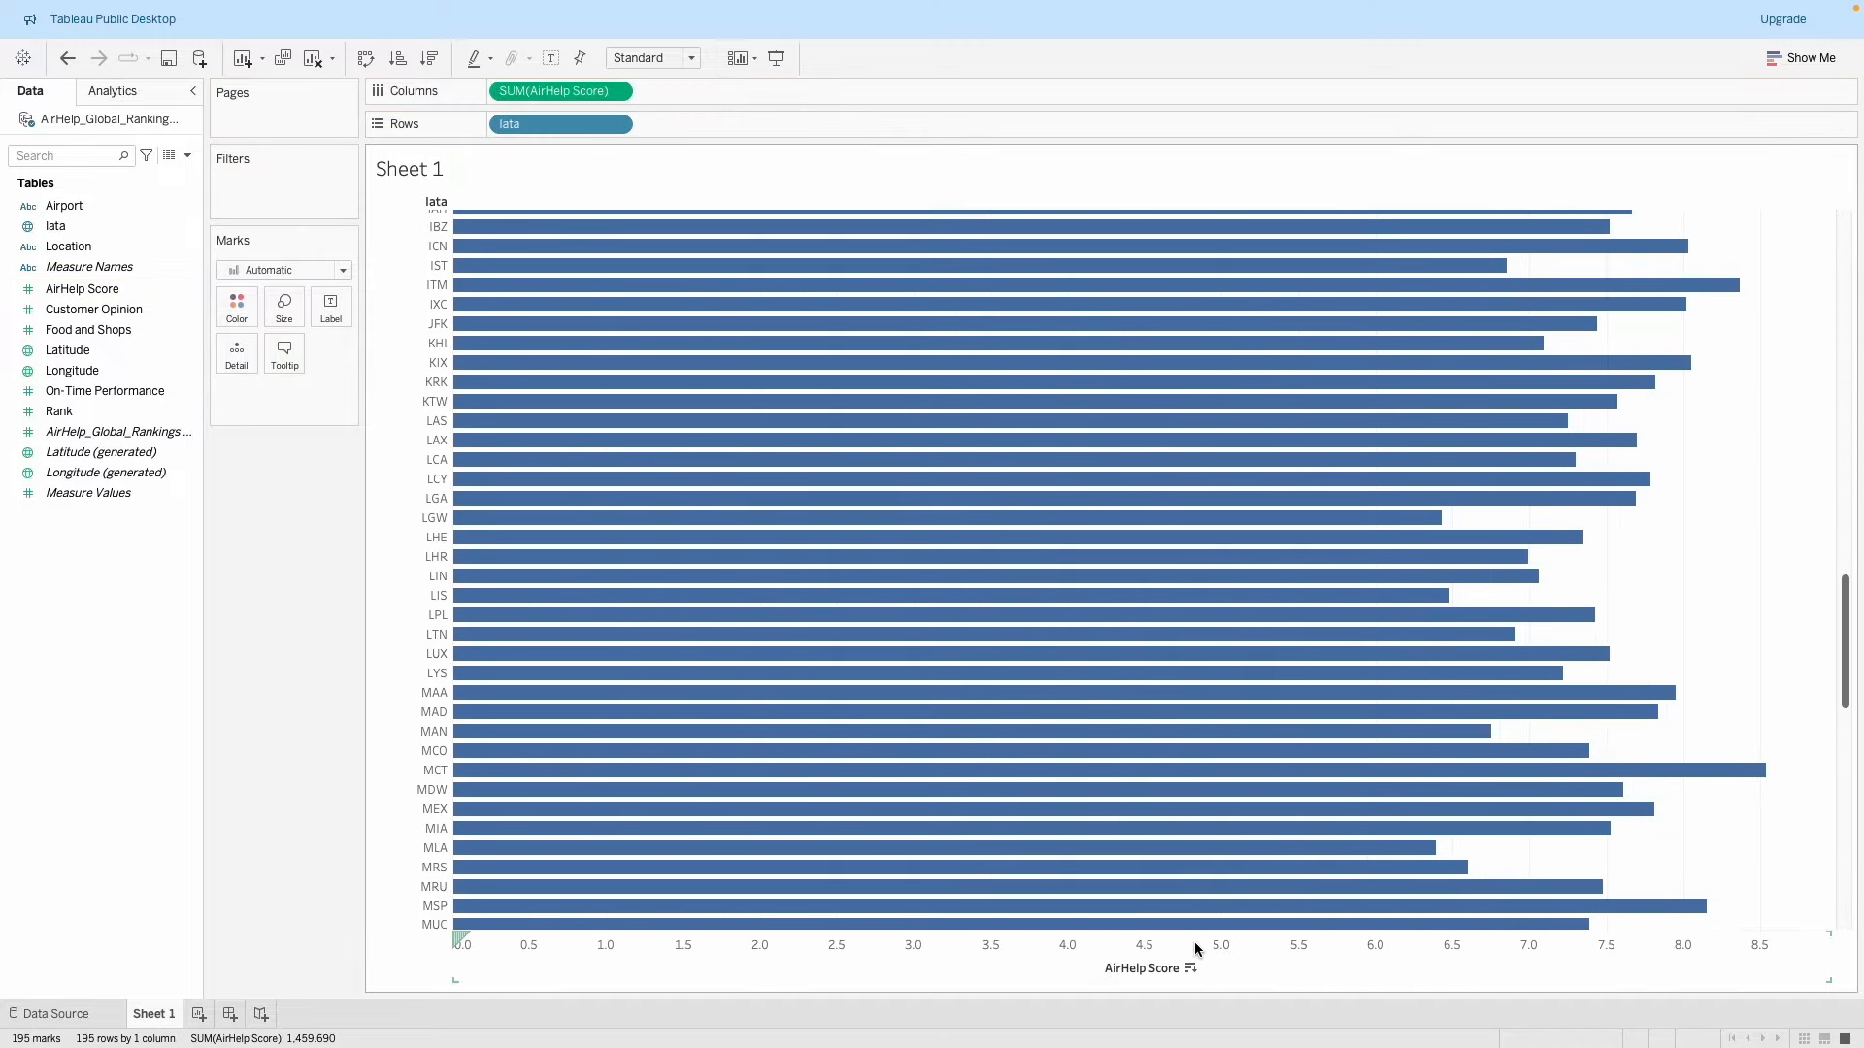
left_click(1190, 968)
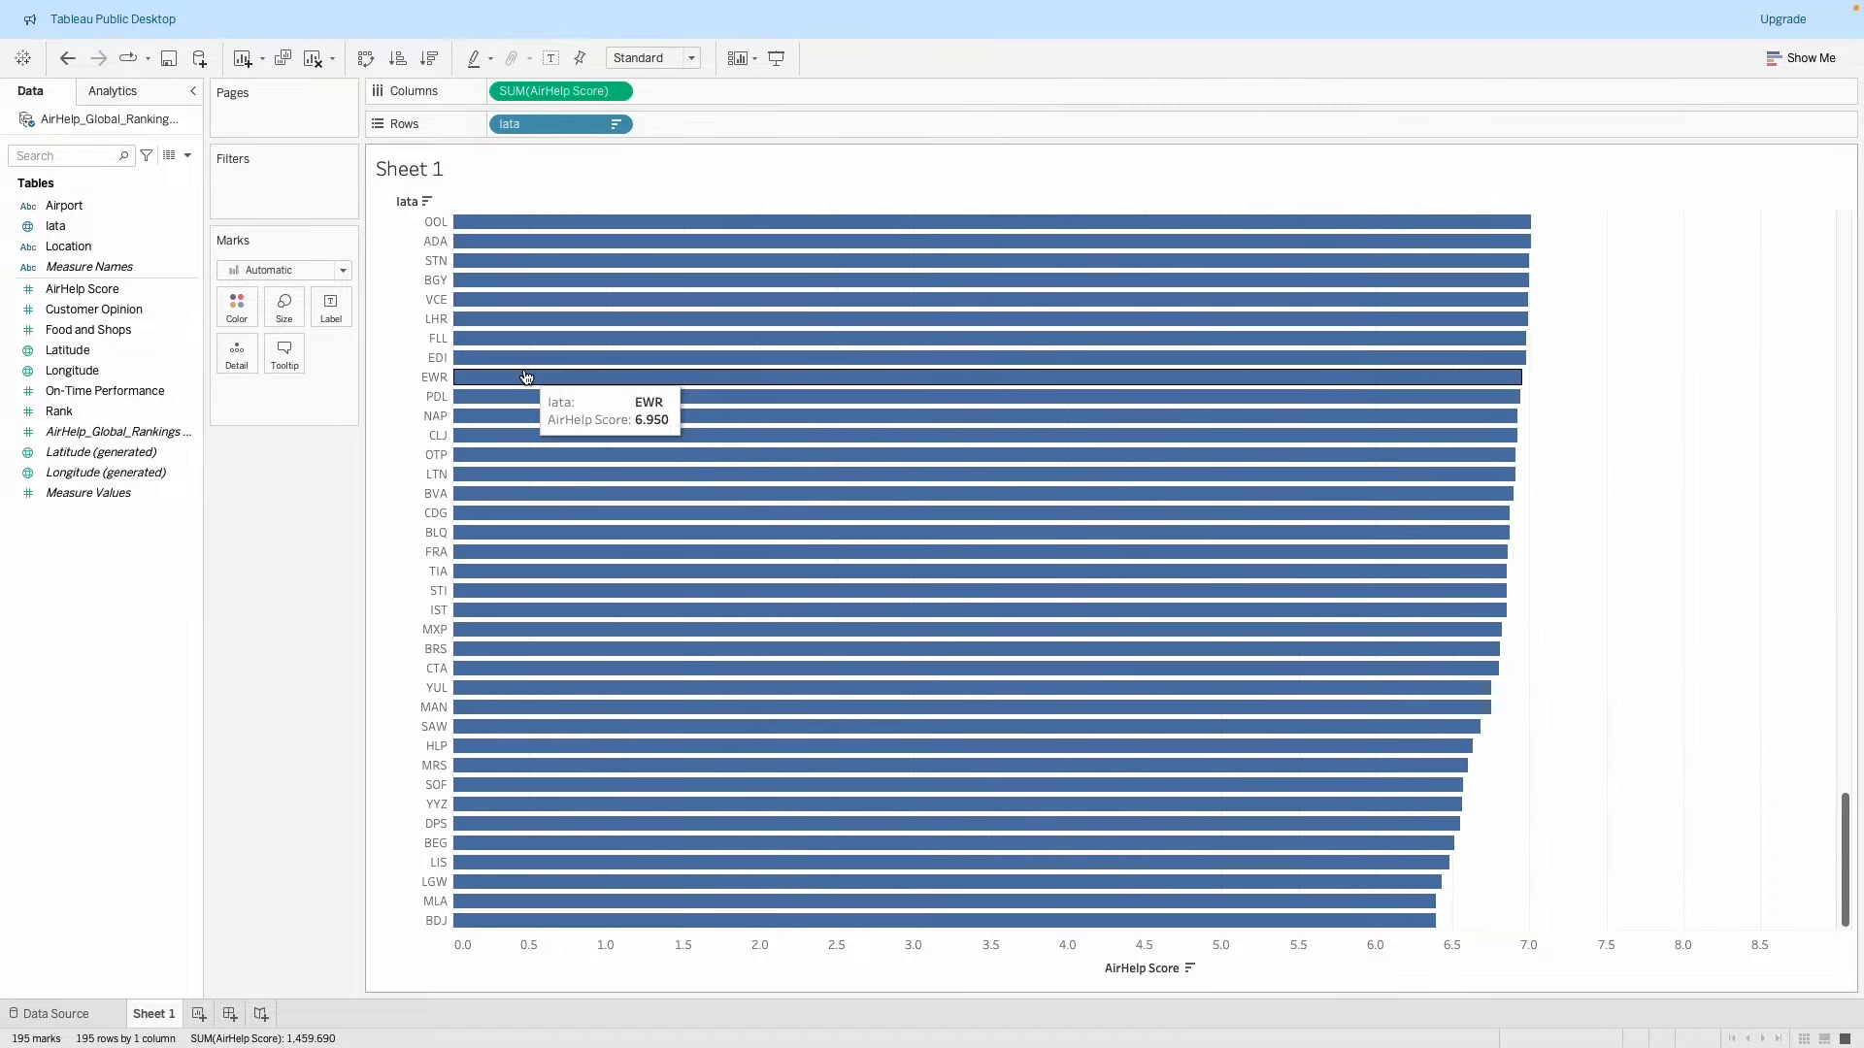
Add Customer Opinion, Food and Shops, and On-Time Performance to columns beside AirHelp Score and review the bars across the airports.
left_click_drag(107, 309, 744, 100)
left_click_drag(146, 329, 920, 109)
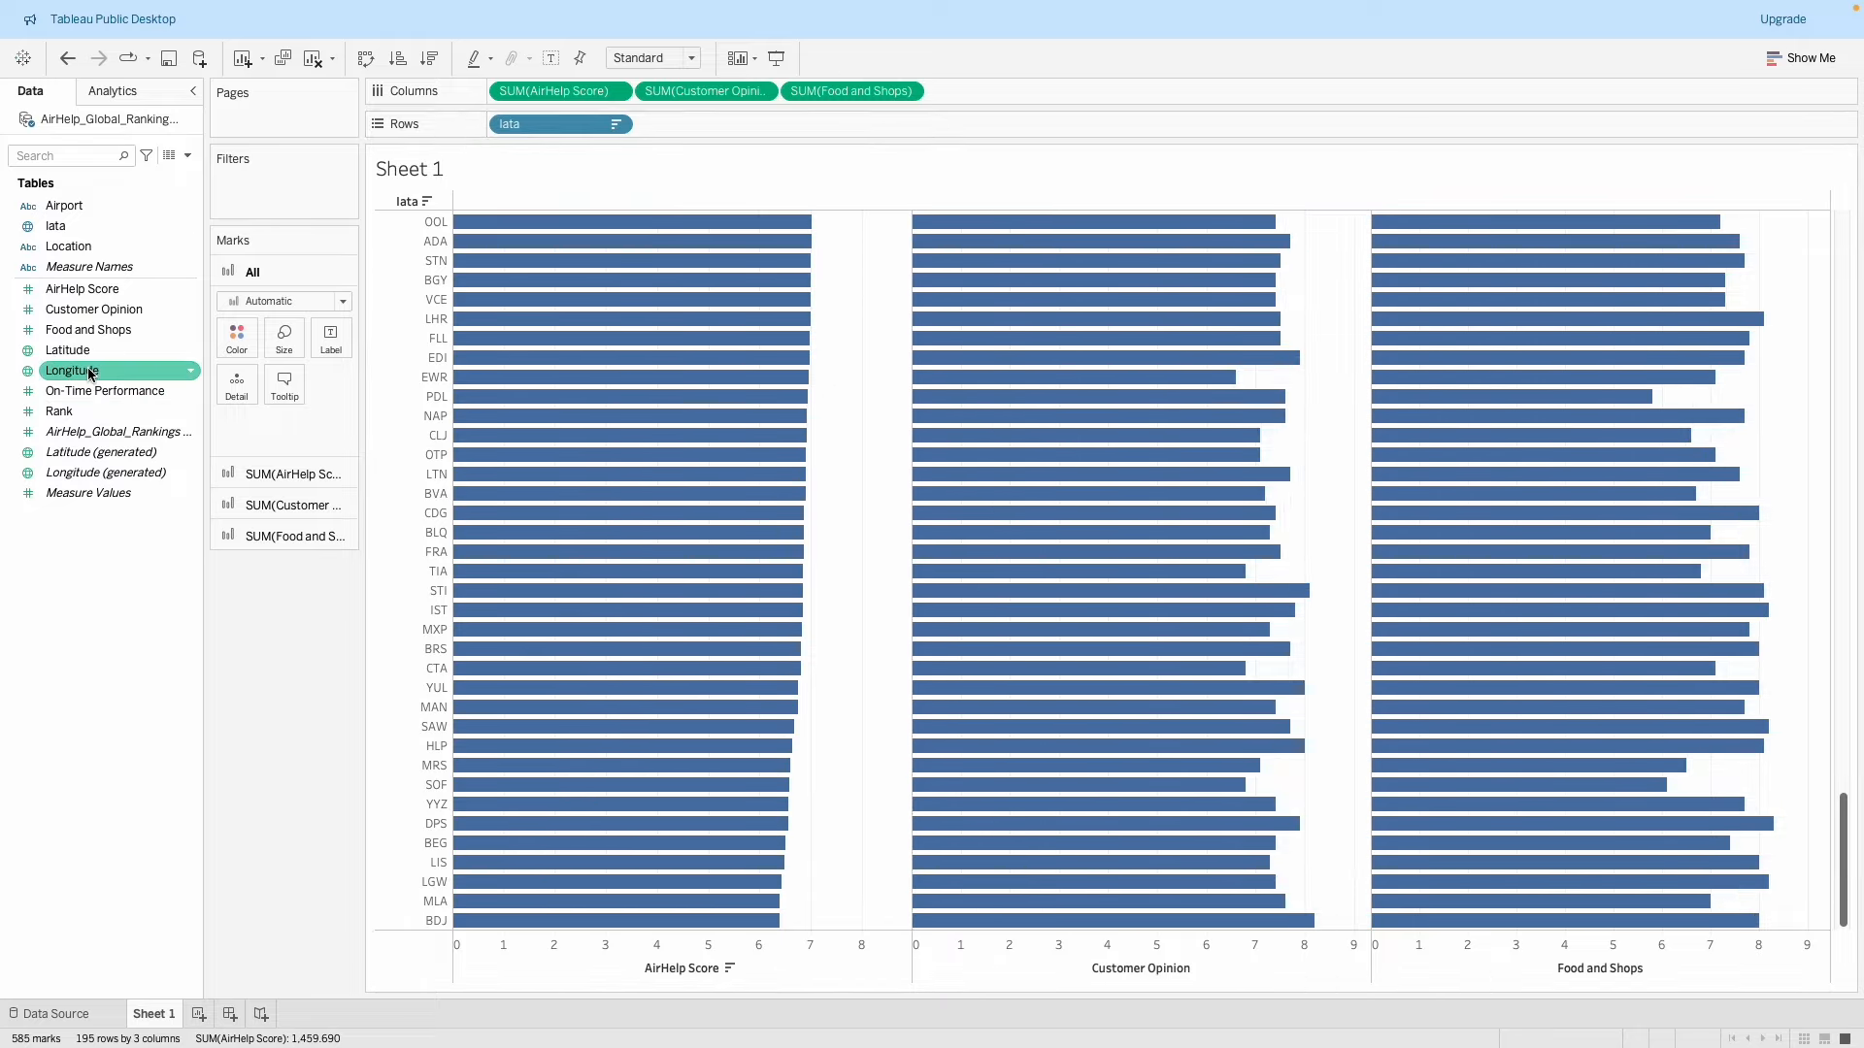
left_click_drag(110, 405, 1032, 96)
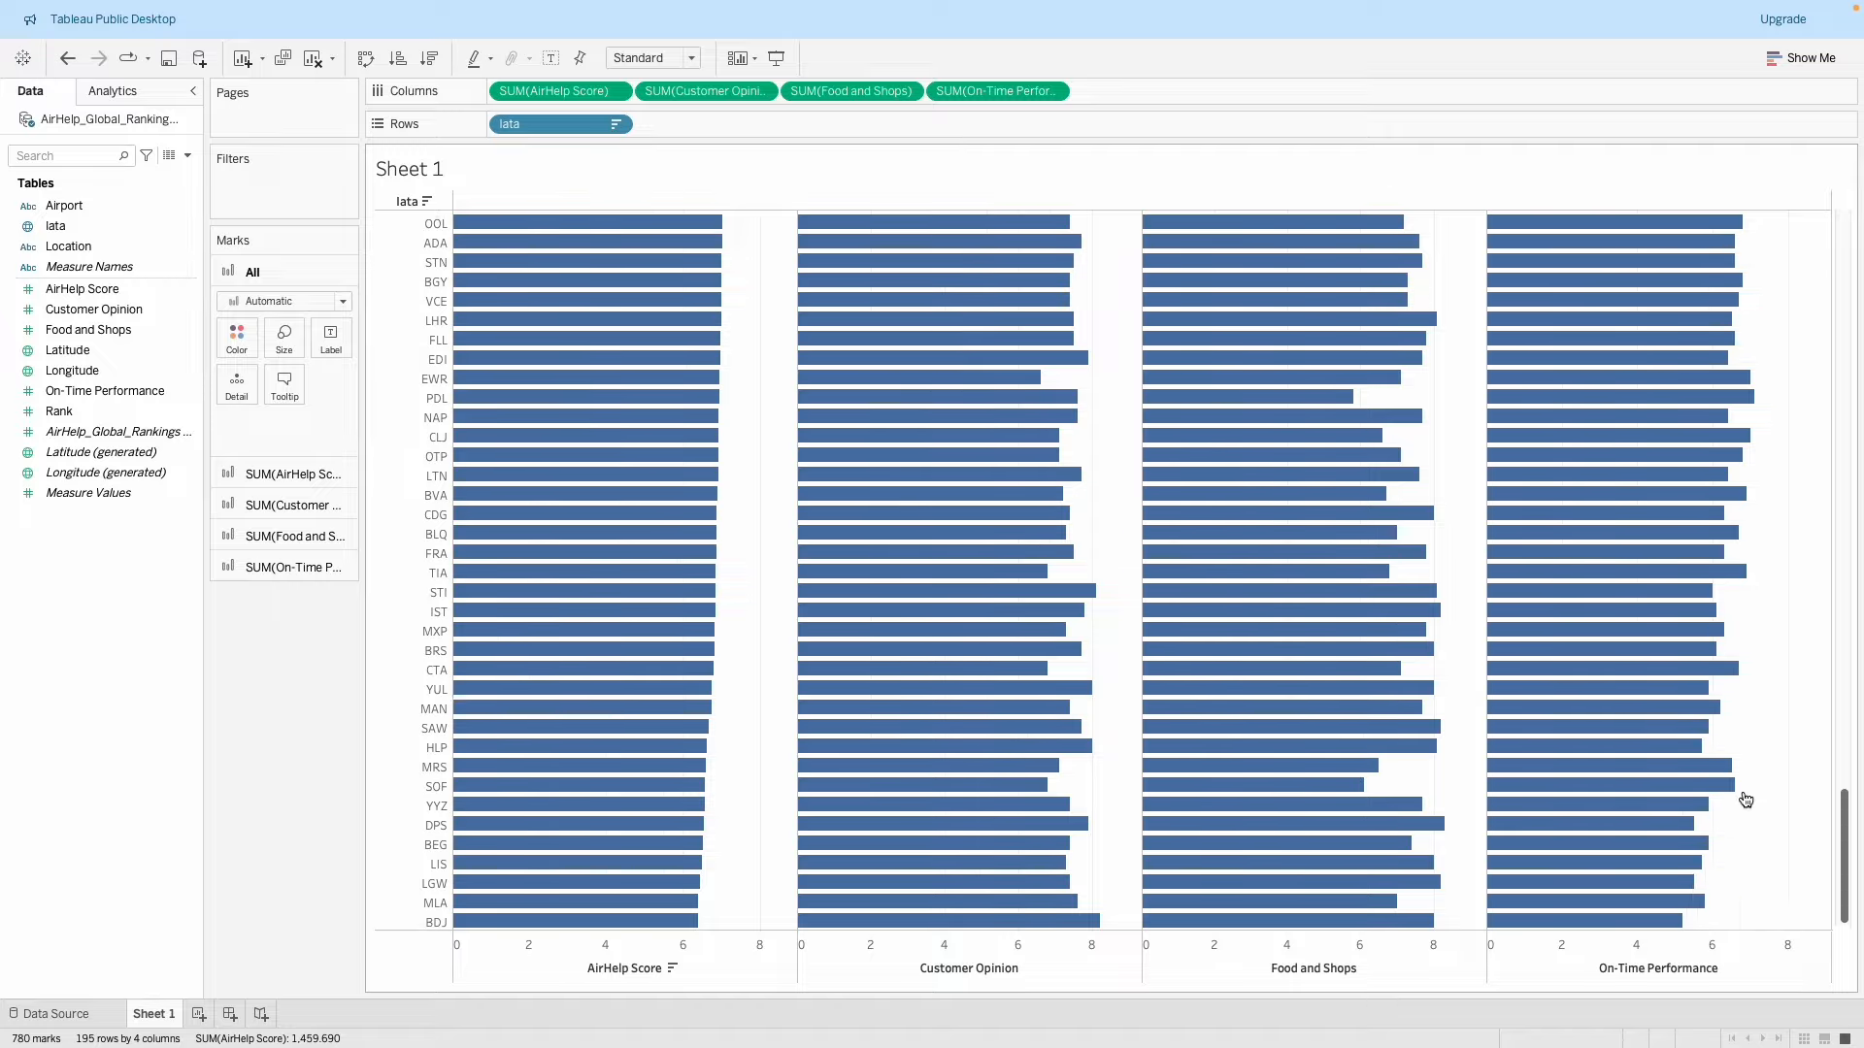
scroll(1651, 718, "up", 20)
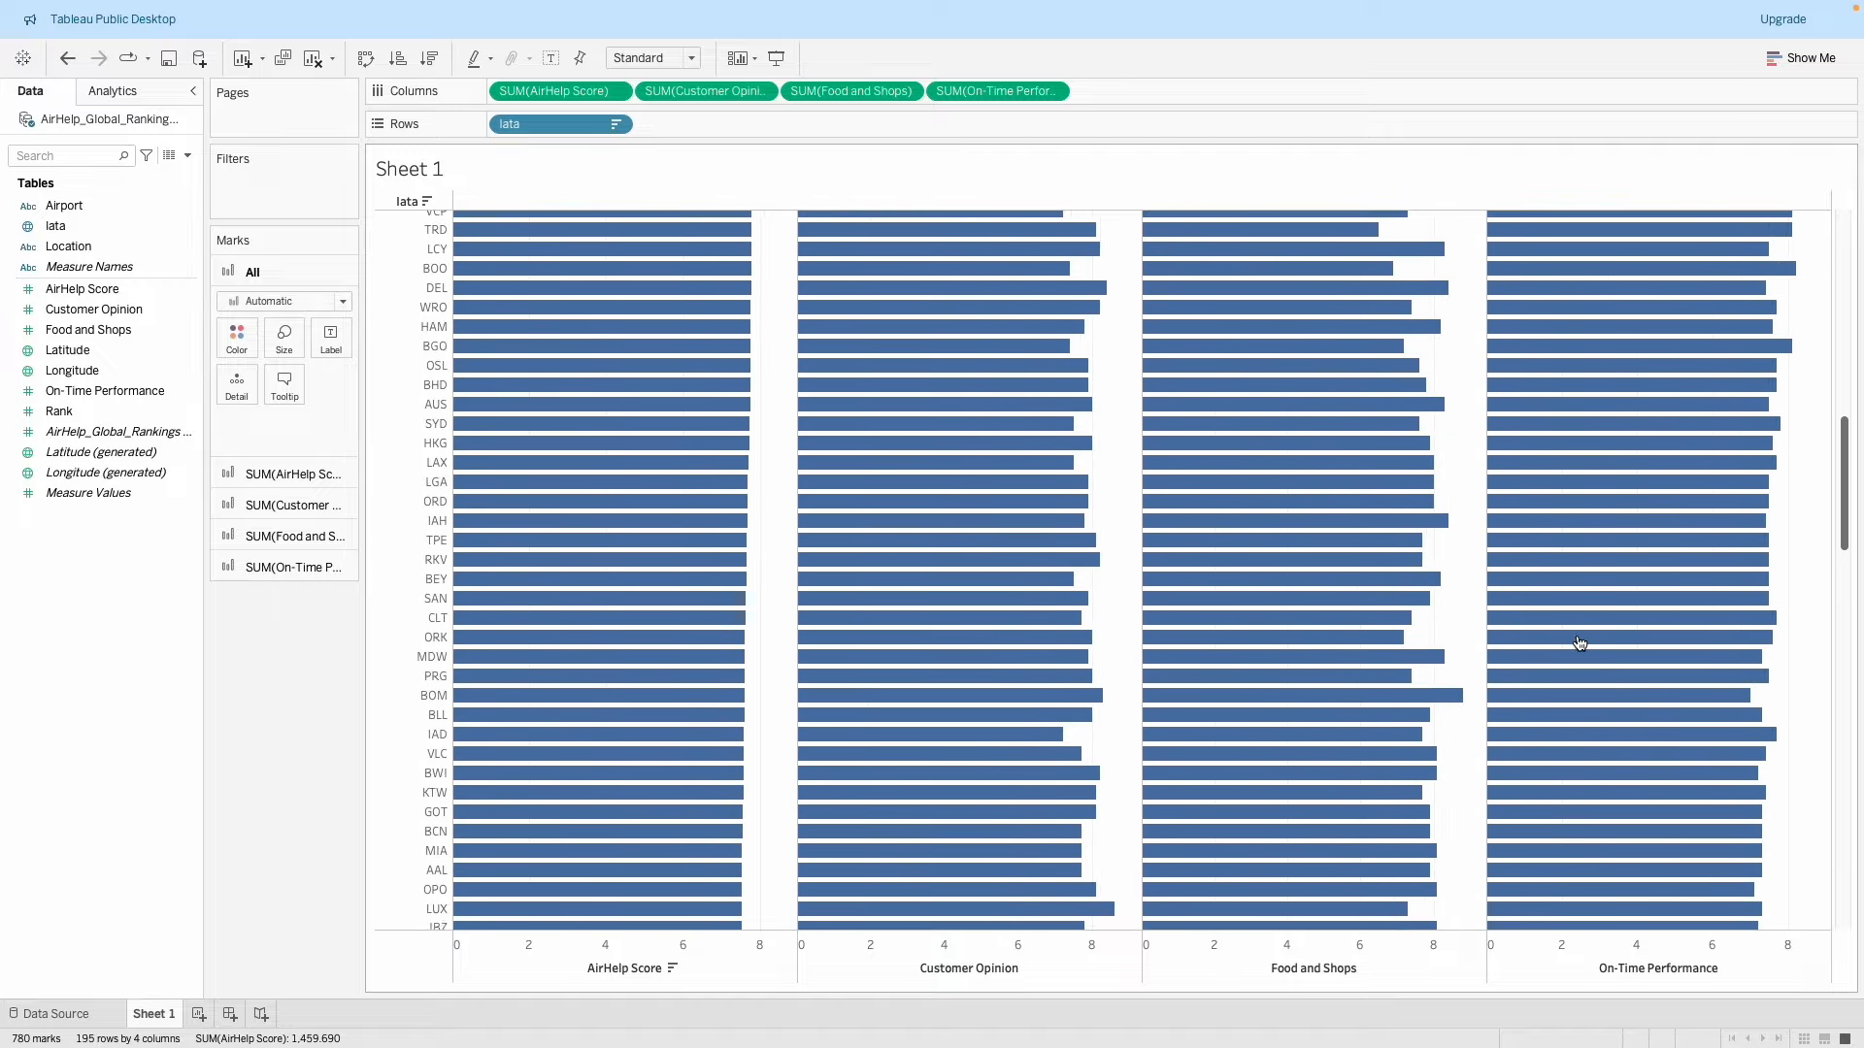
scroll(1579, 643, "up", 20)
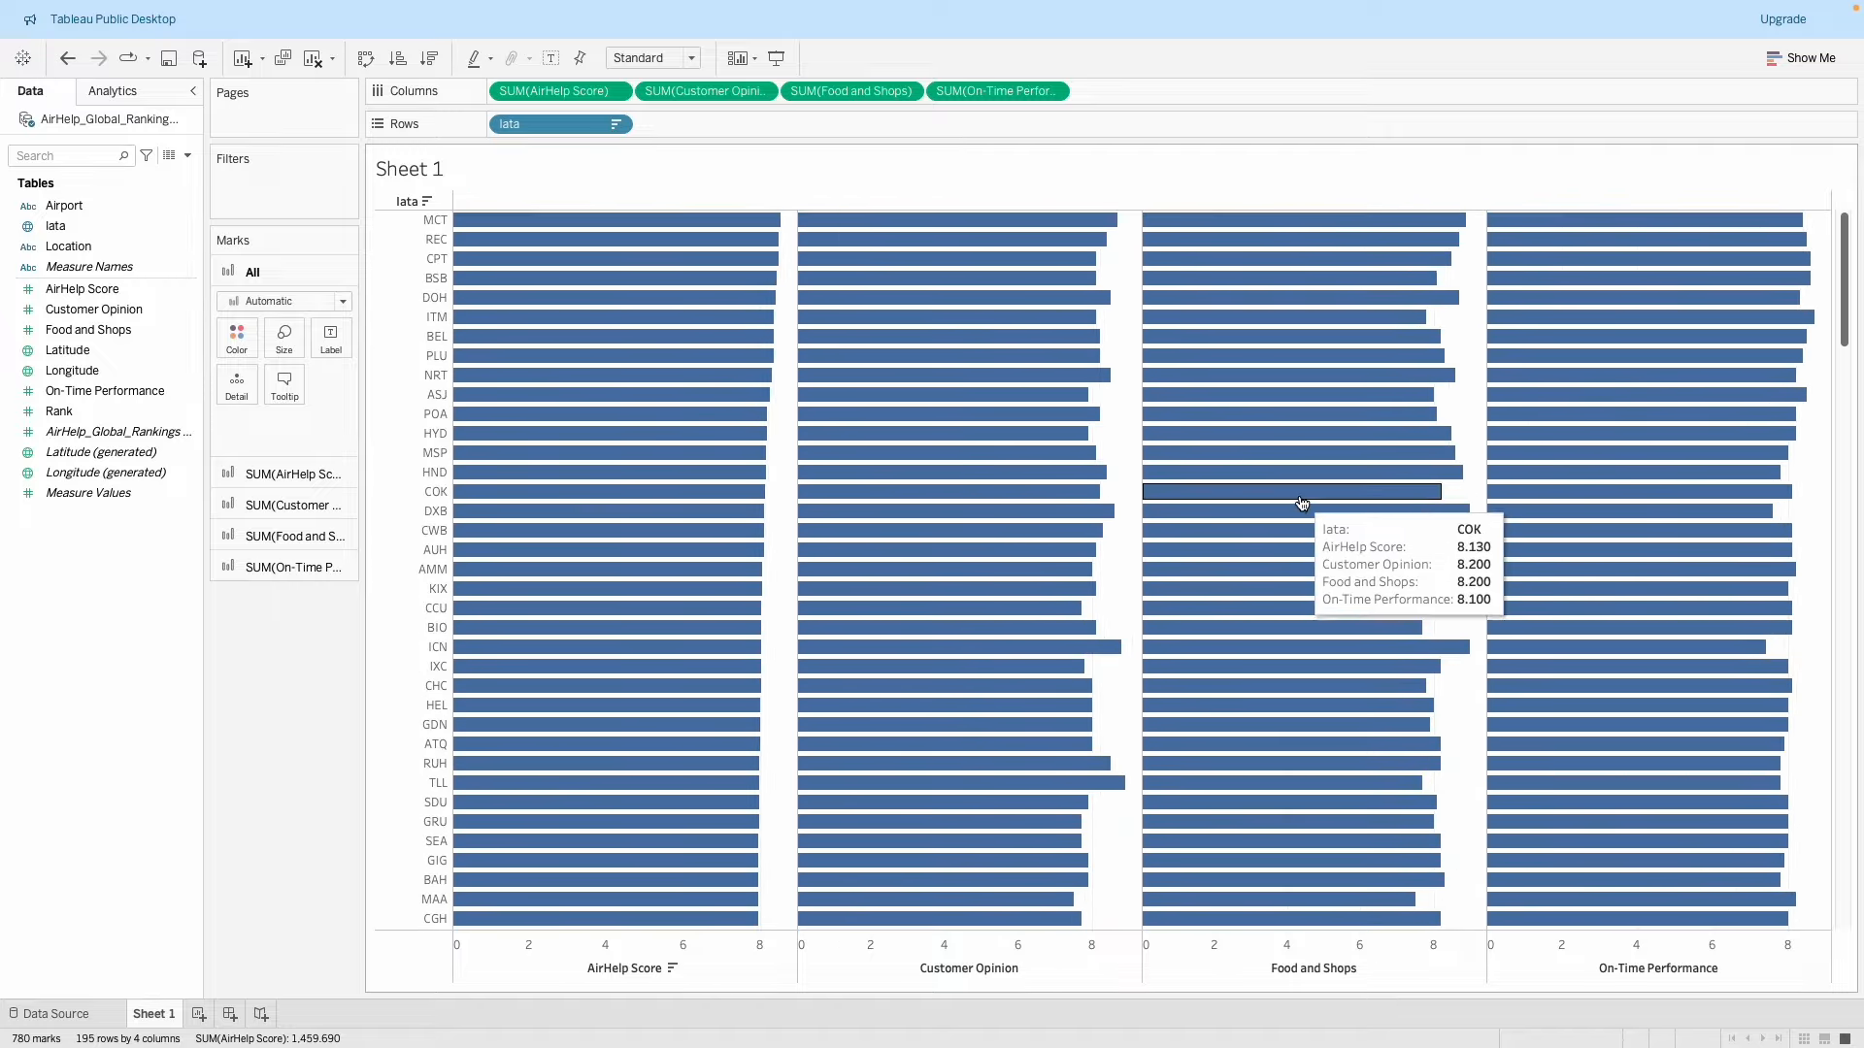
scroll(1302, 503, "down", 20)
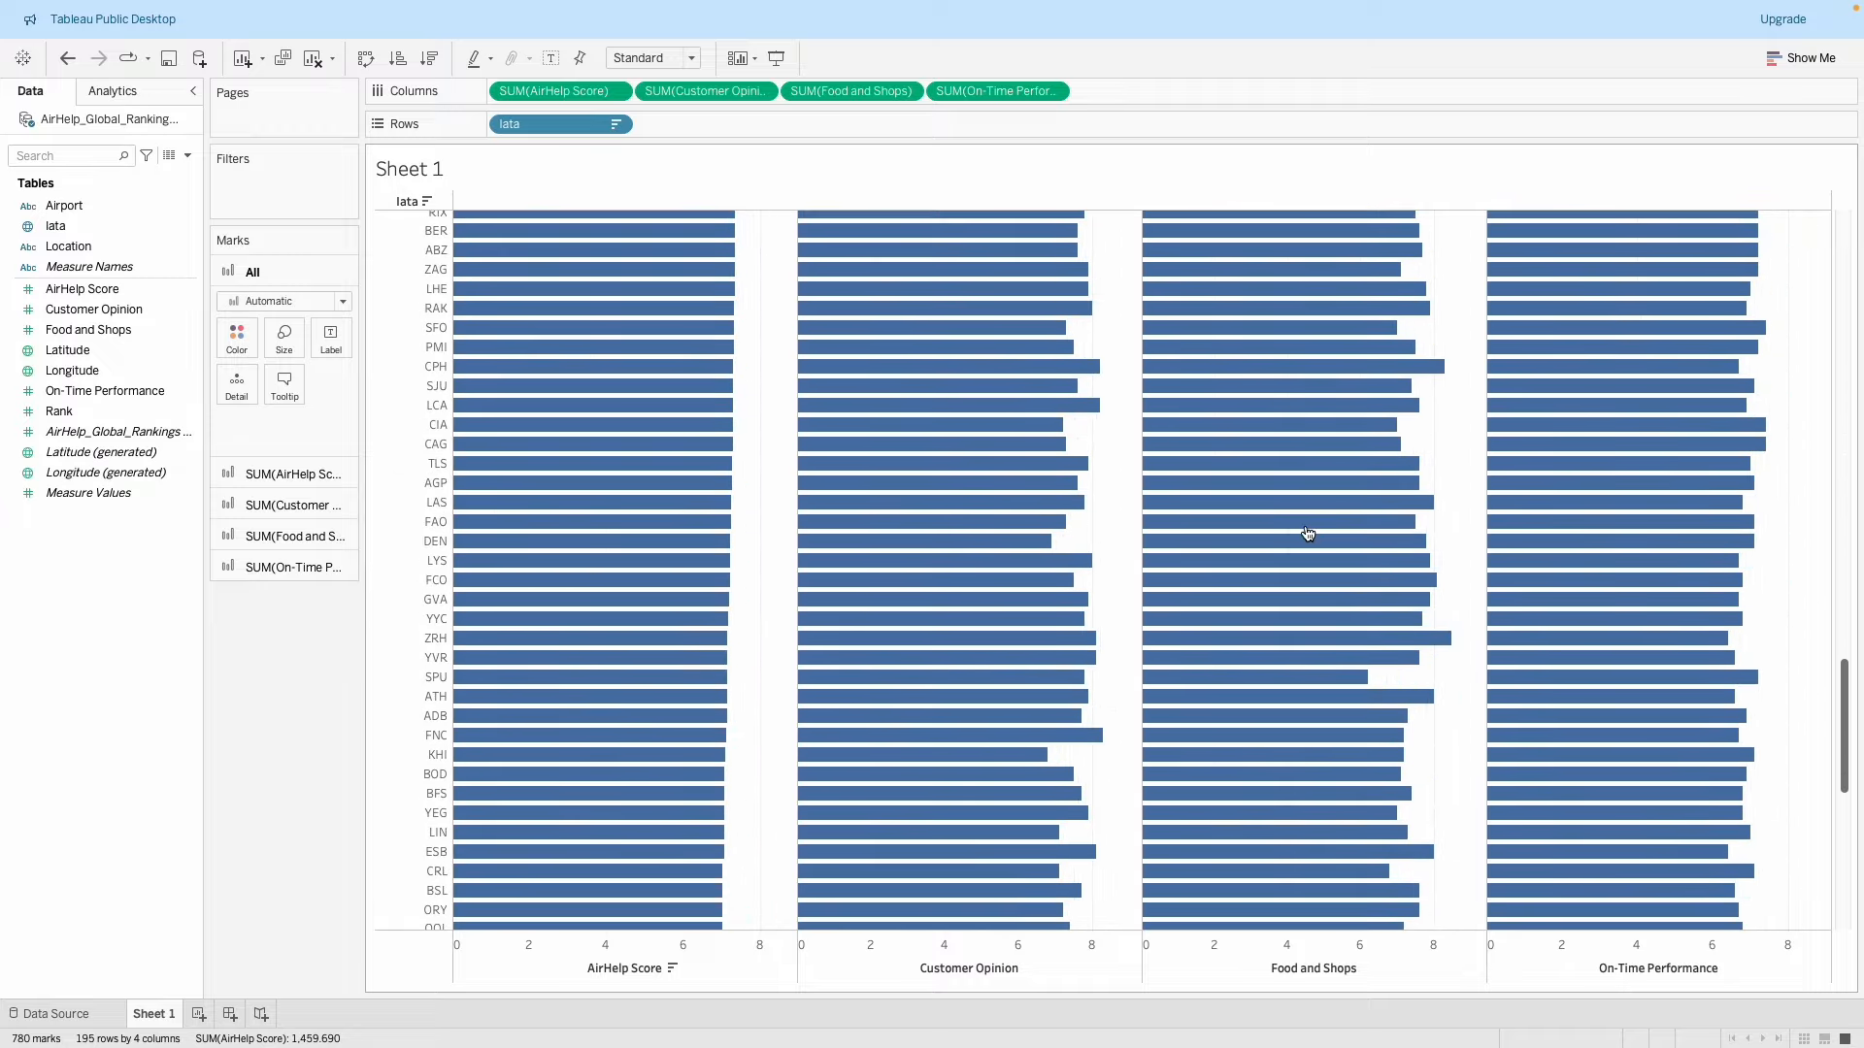
scroll(1305, 533, "down", 10)
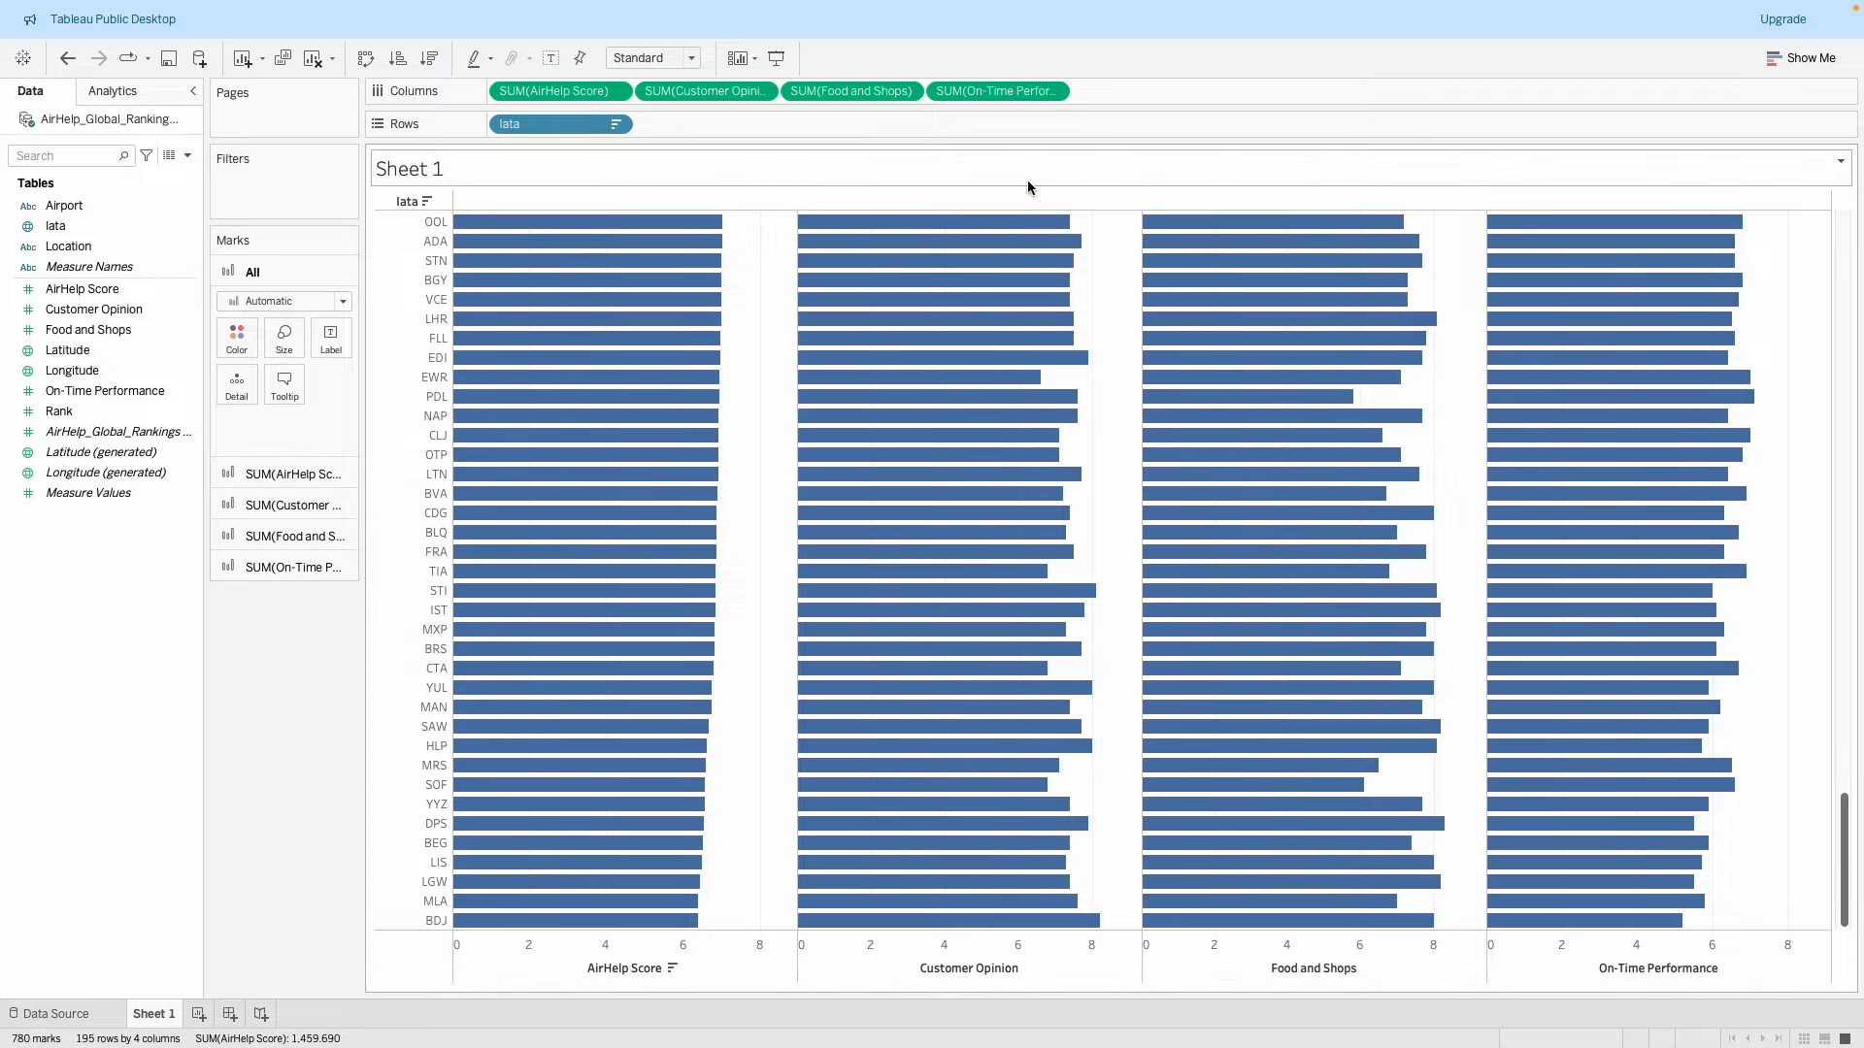
scroll(1009, 417, "up", 10)
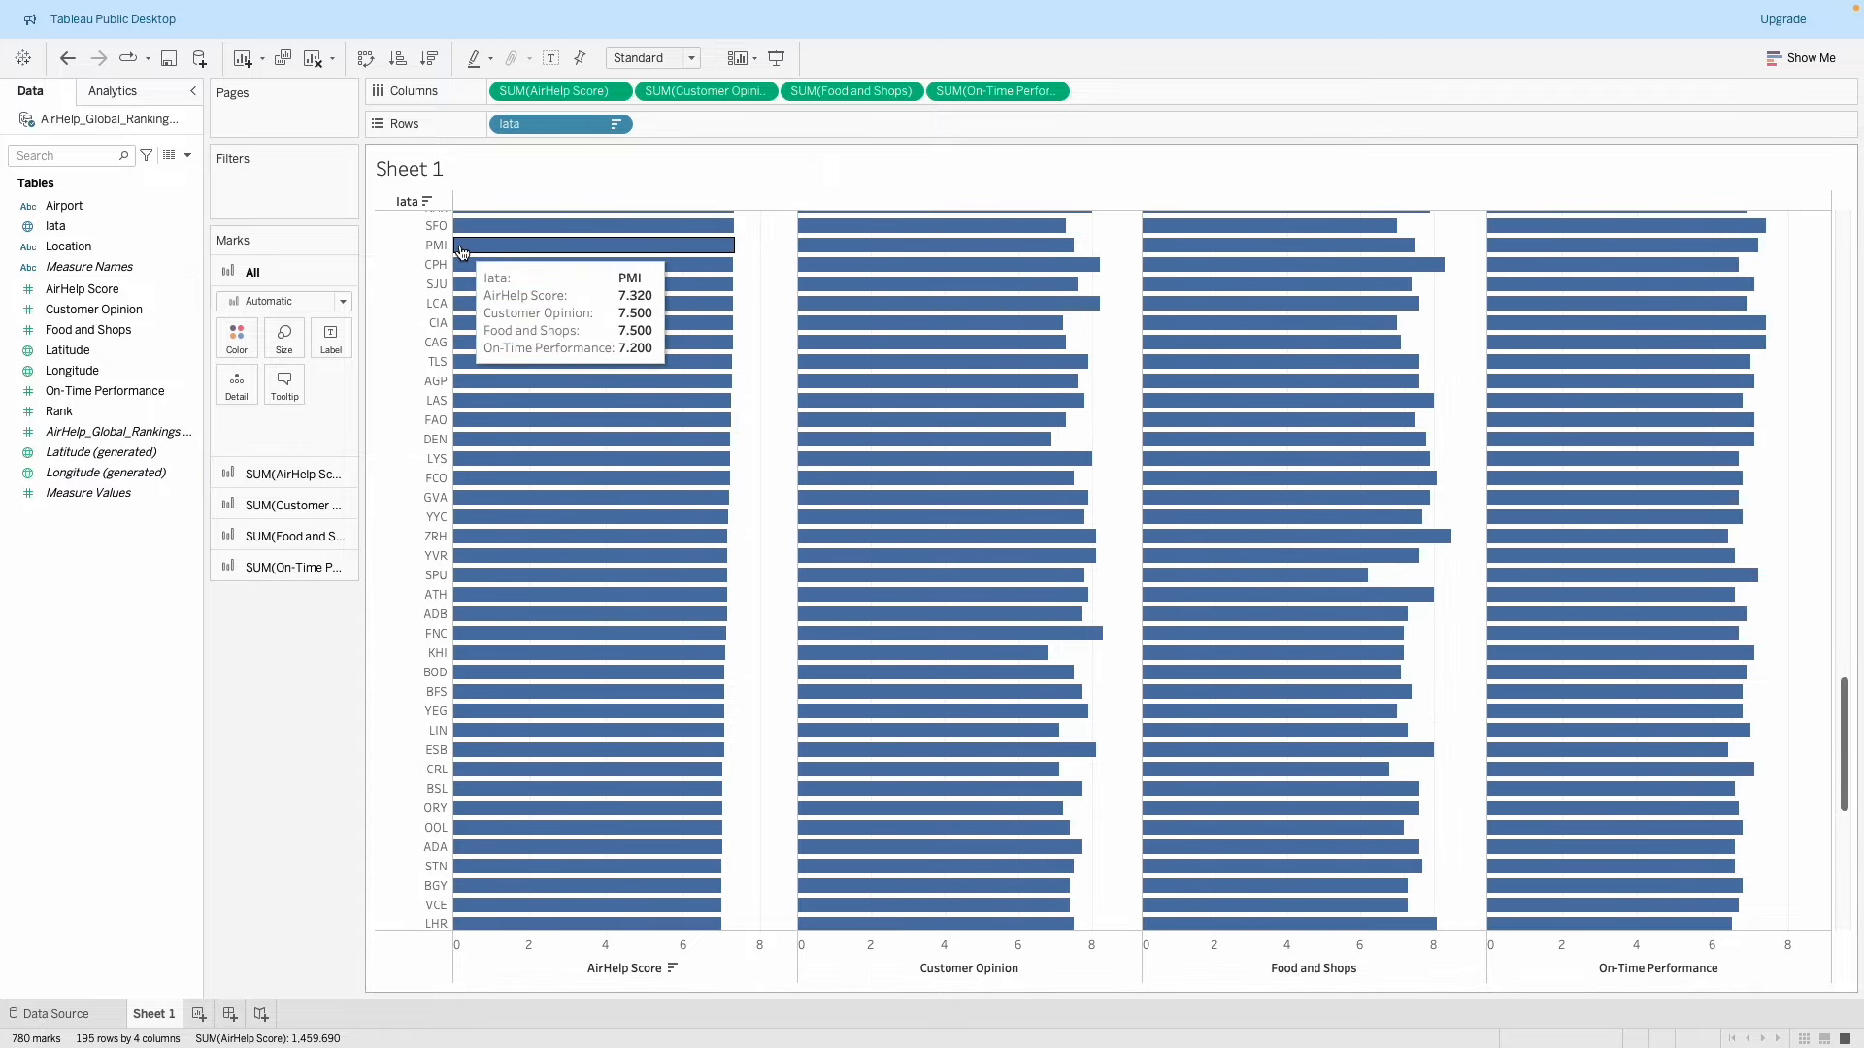
Create a new worksheet mapping the airports with Longitude on columns, Latitude on rows and Iata as the mark detail.
left_click(198, 1015)
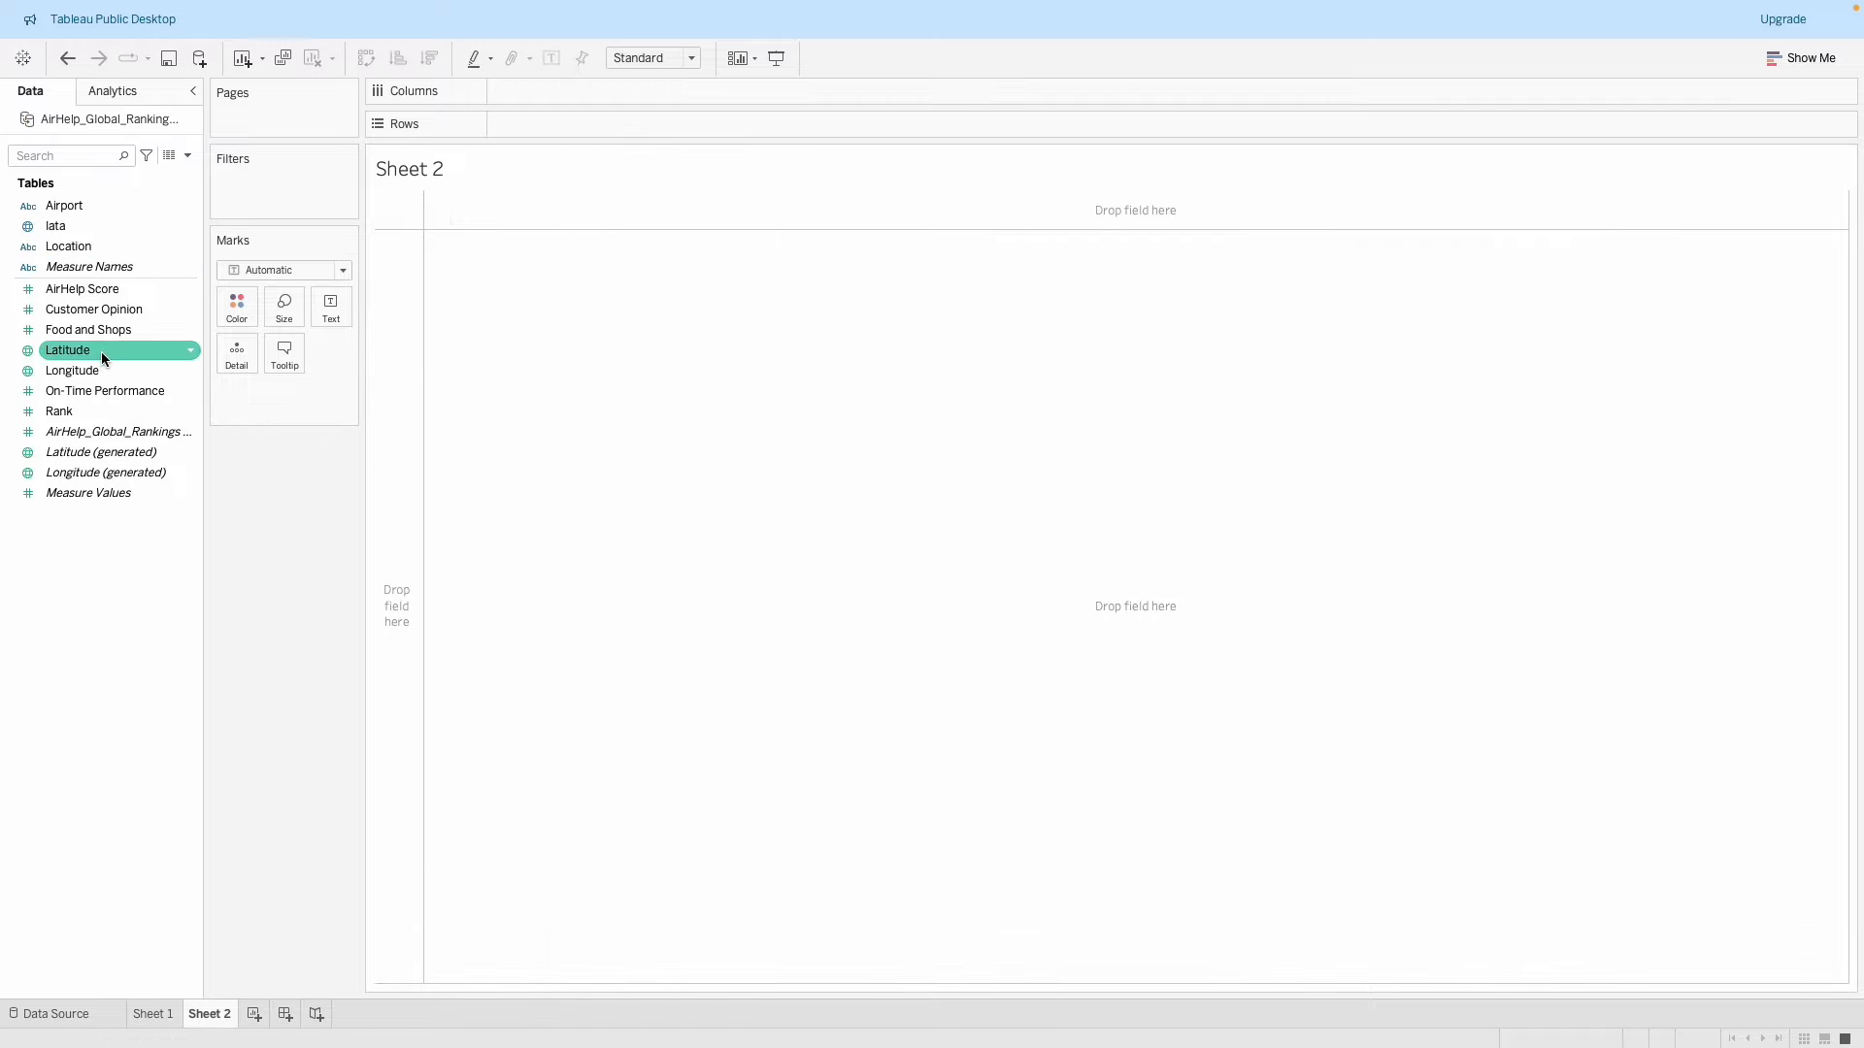
left_click_drag(101, 351, 571, 93)
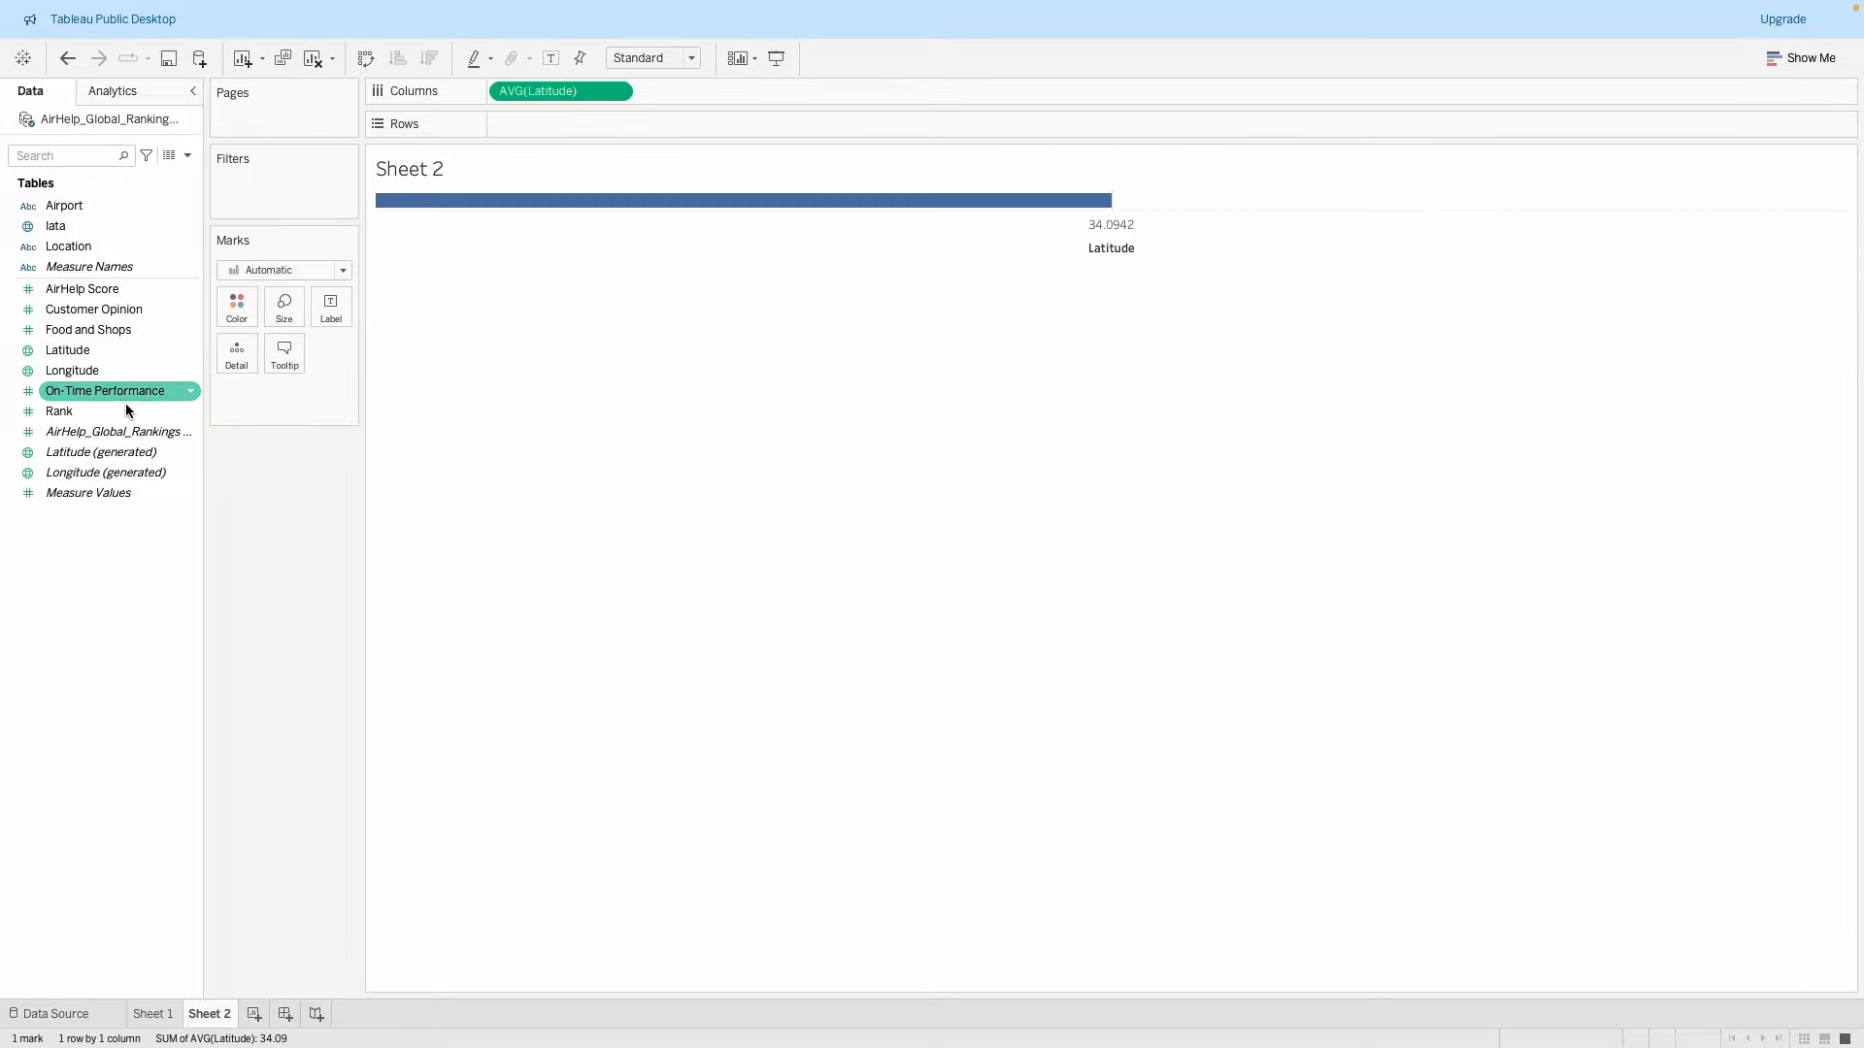
left_click_drag(119, 377, 607, 130)
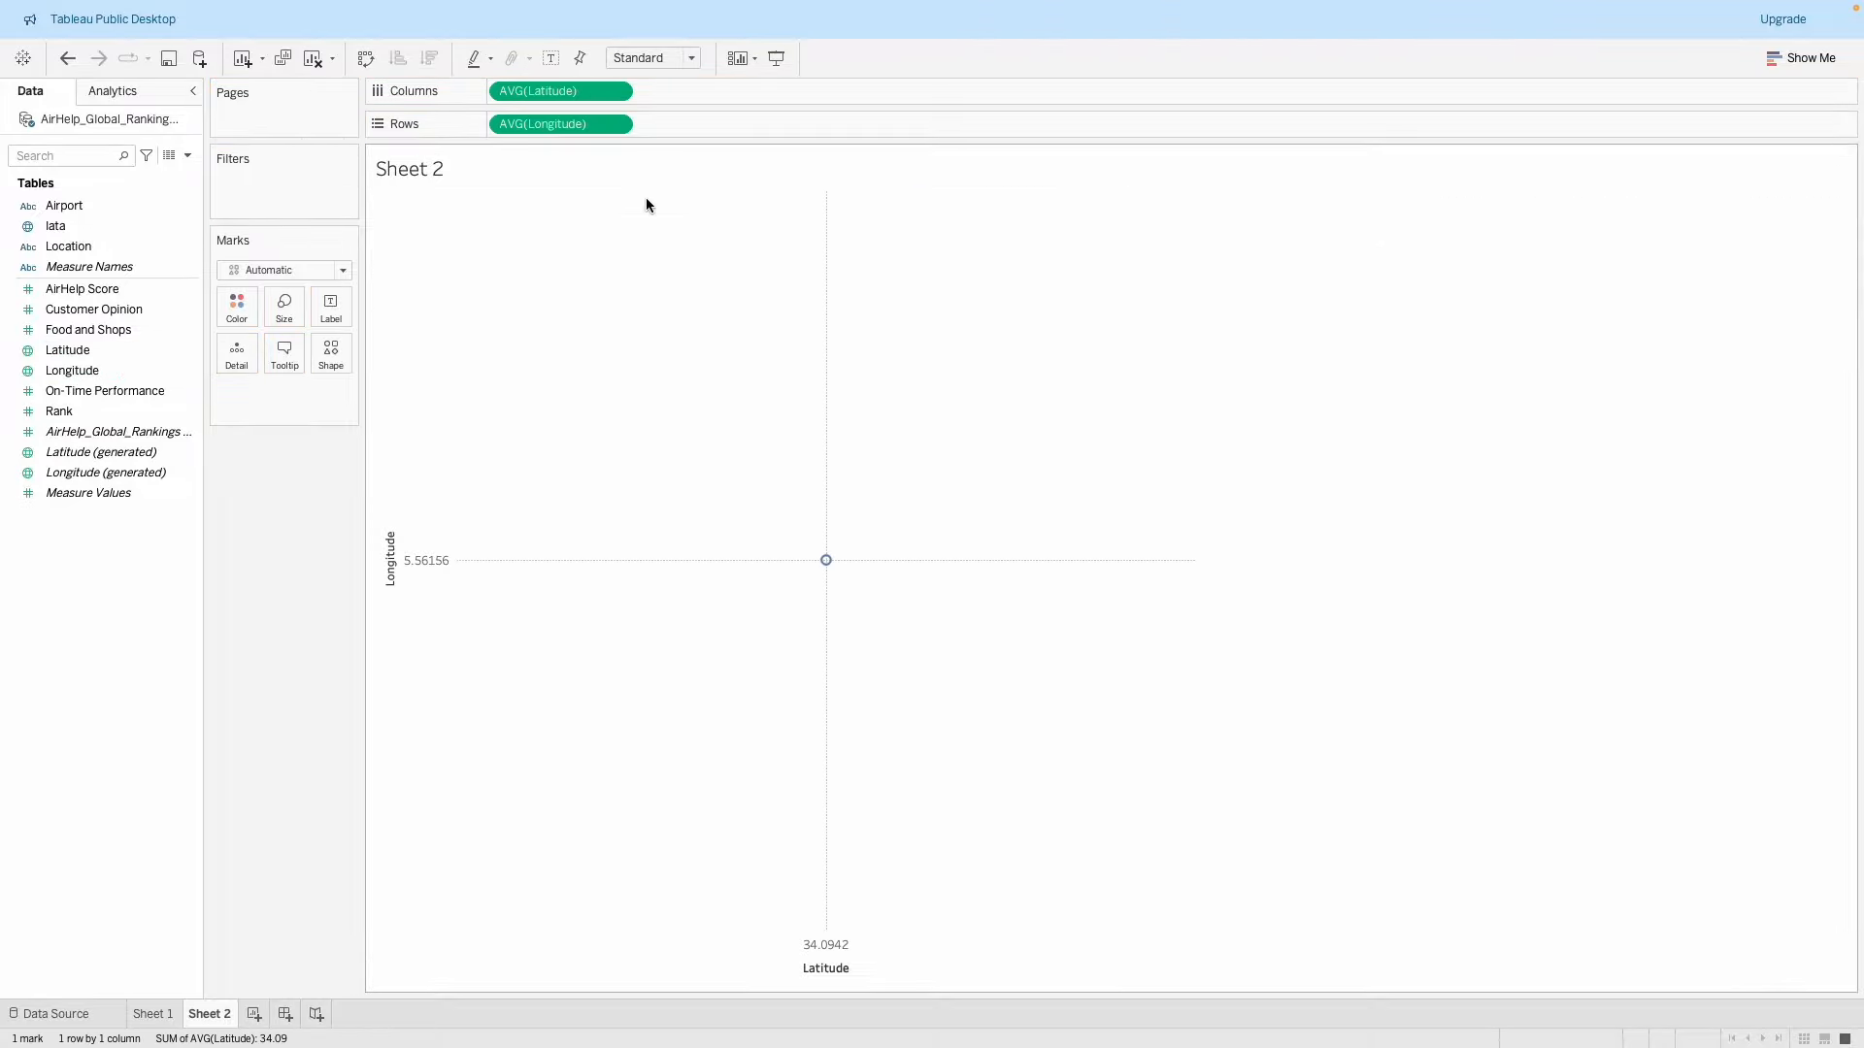
mouse_move(69, 225)
left_mouse_down()
mouse_move(236, 365)
mouse_move(248, 408)
left_mouse_up()
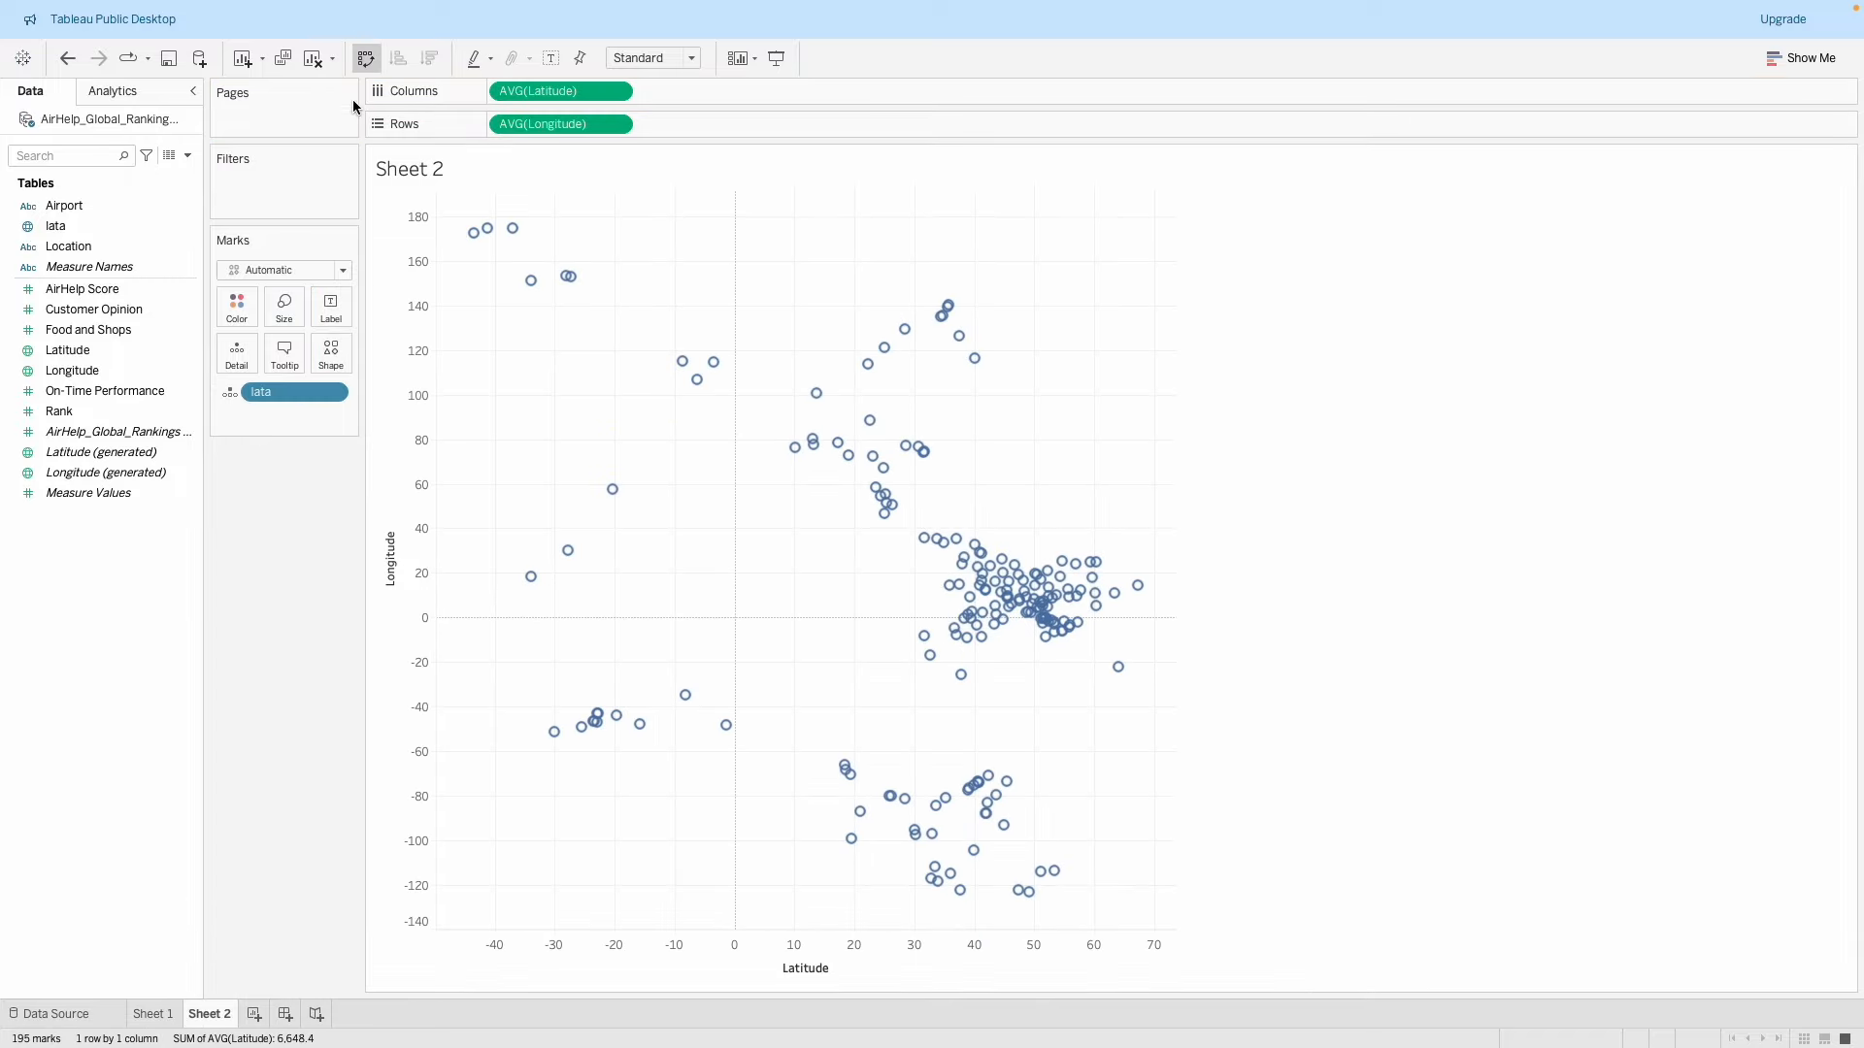
left_click(365, 59)
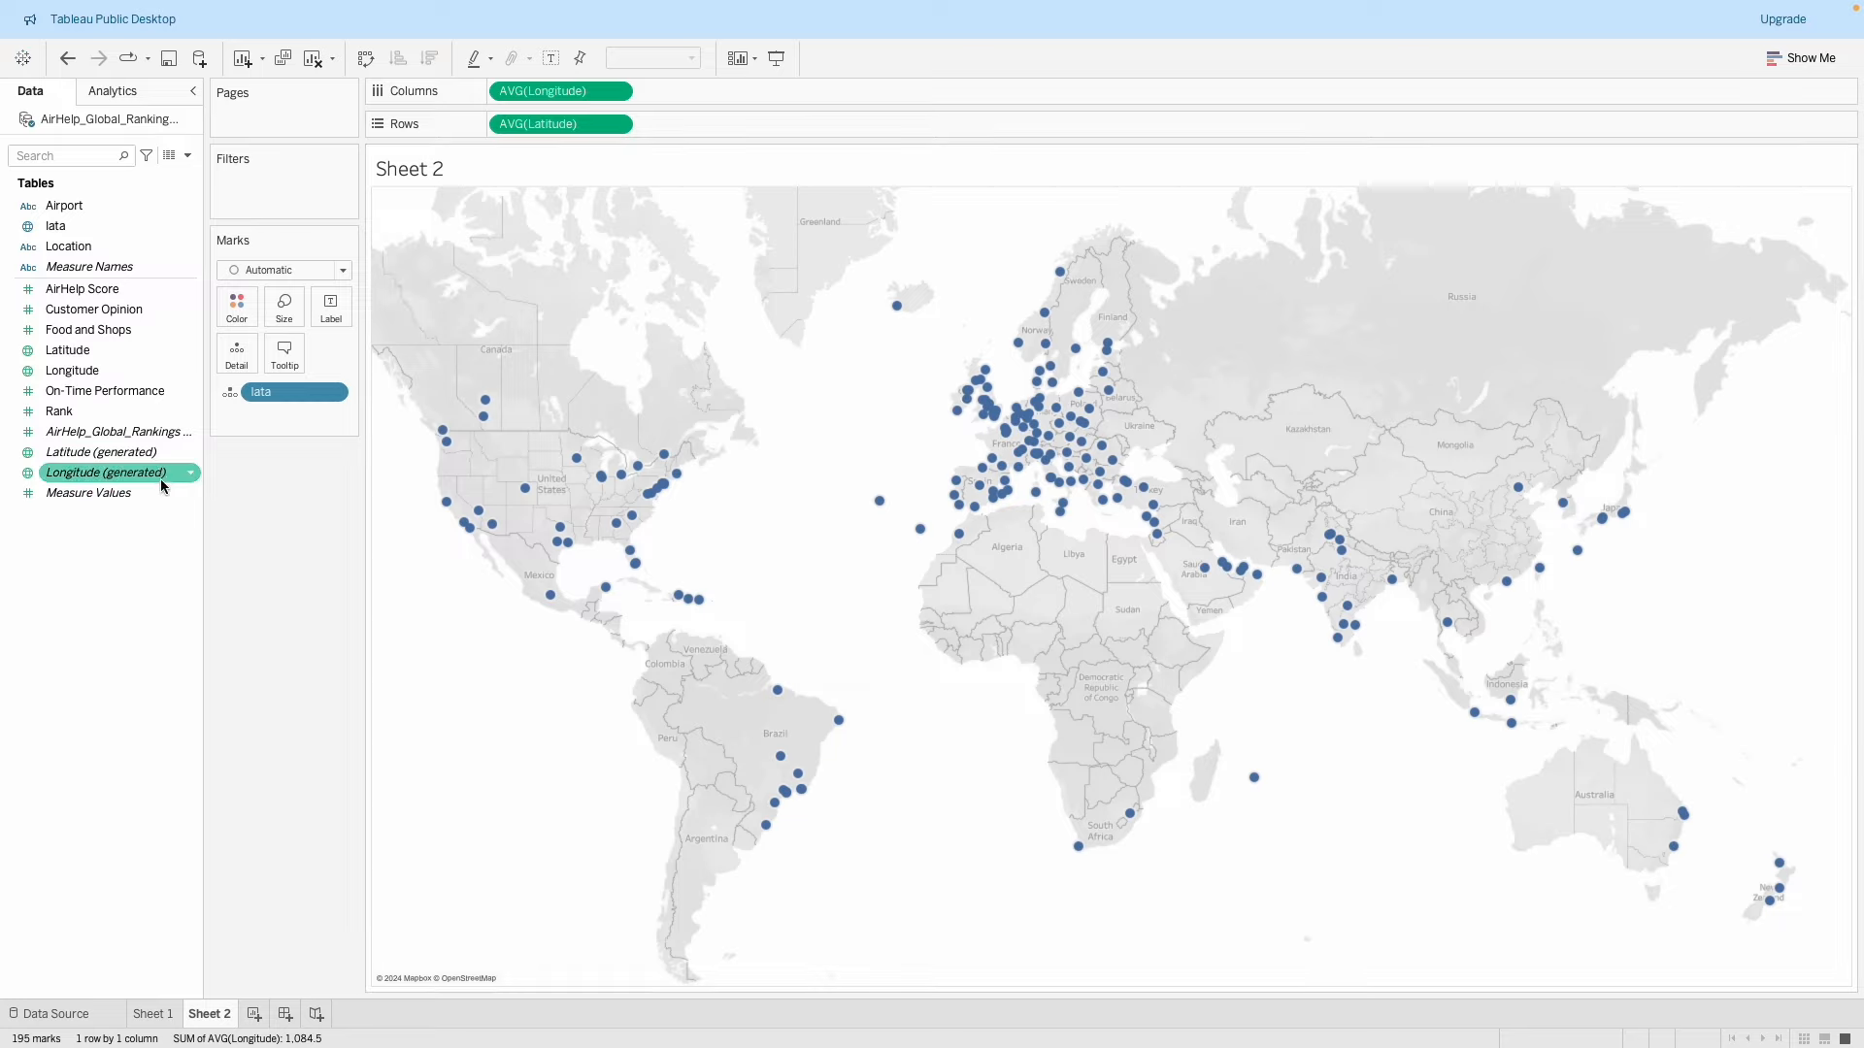
Color the airport marks on the map by AirHelp Score and choose the Red-Blue Diverging palette.
left_click(92, 290)
left_click_drag(93, 290, 236, 306)
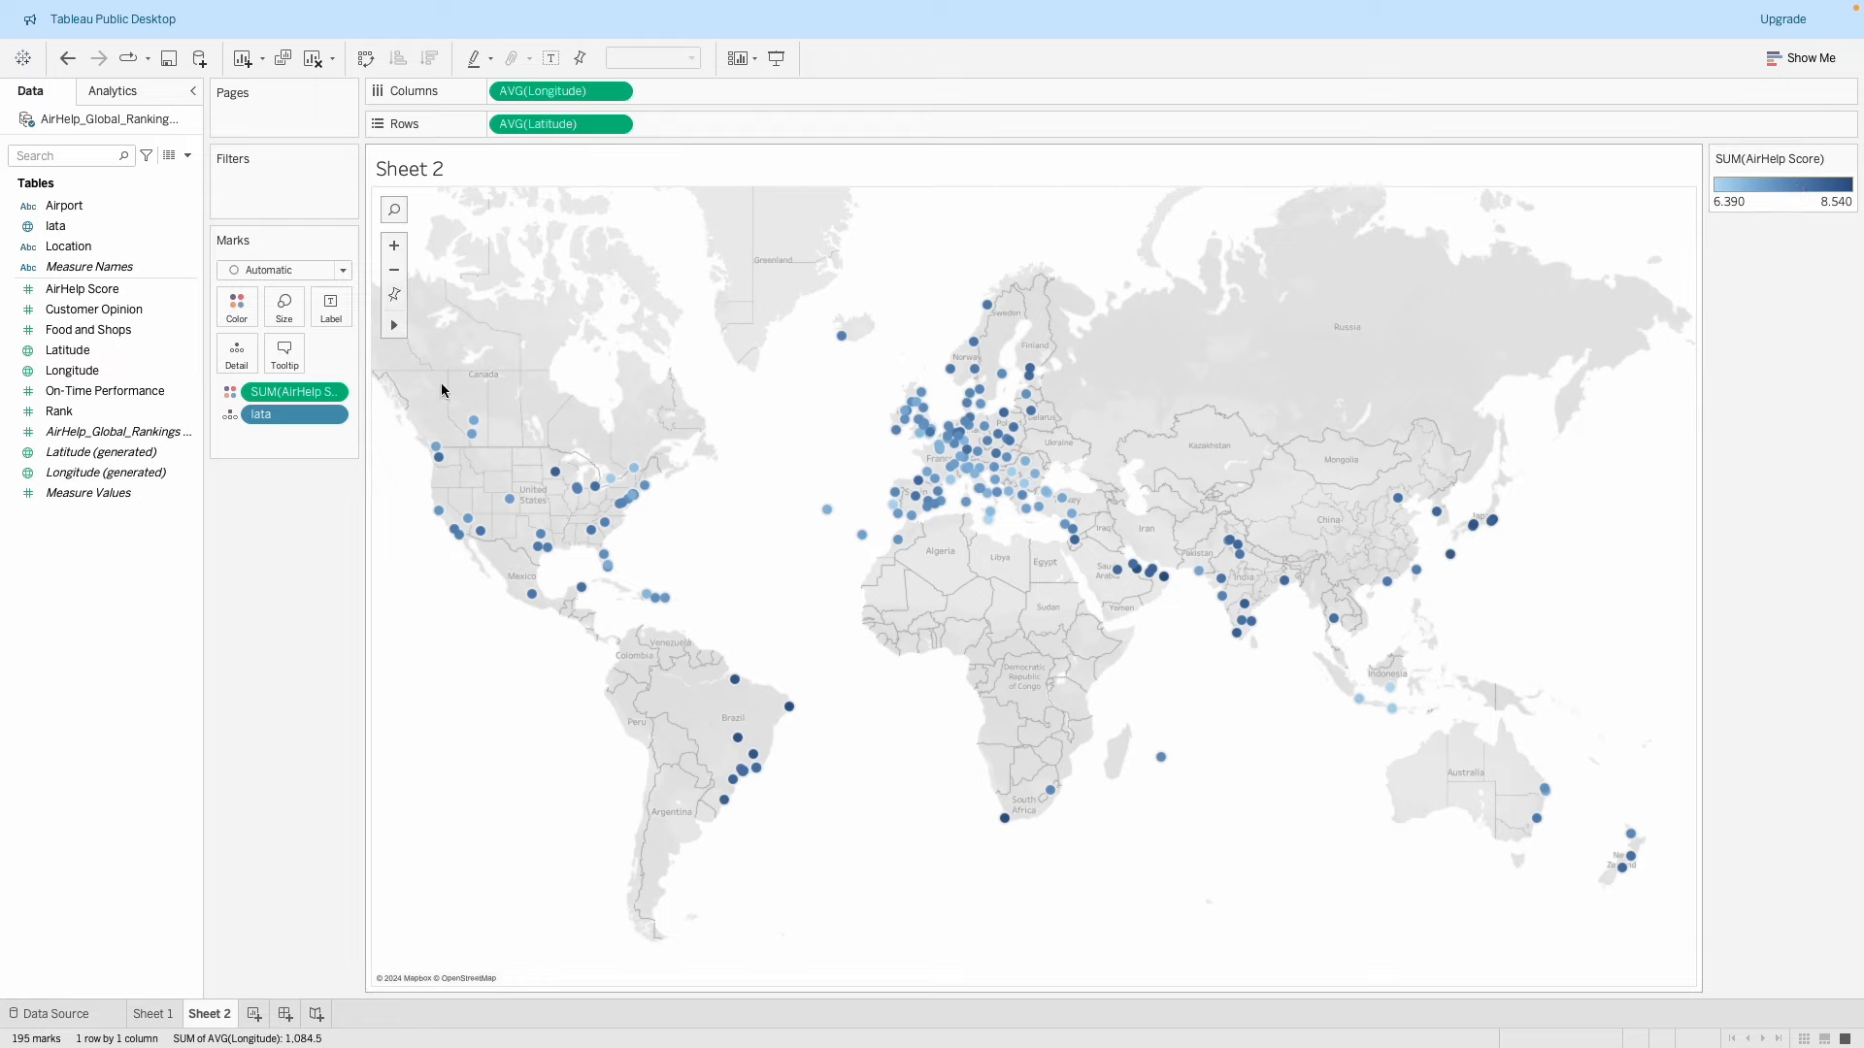
left_click(237, 307)
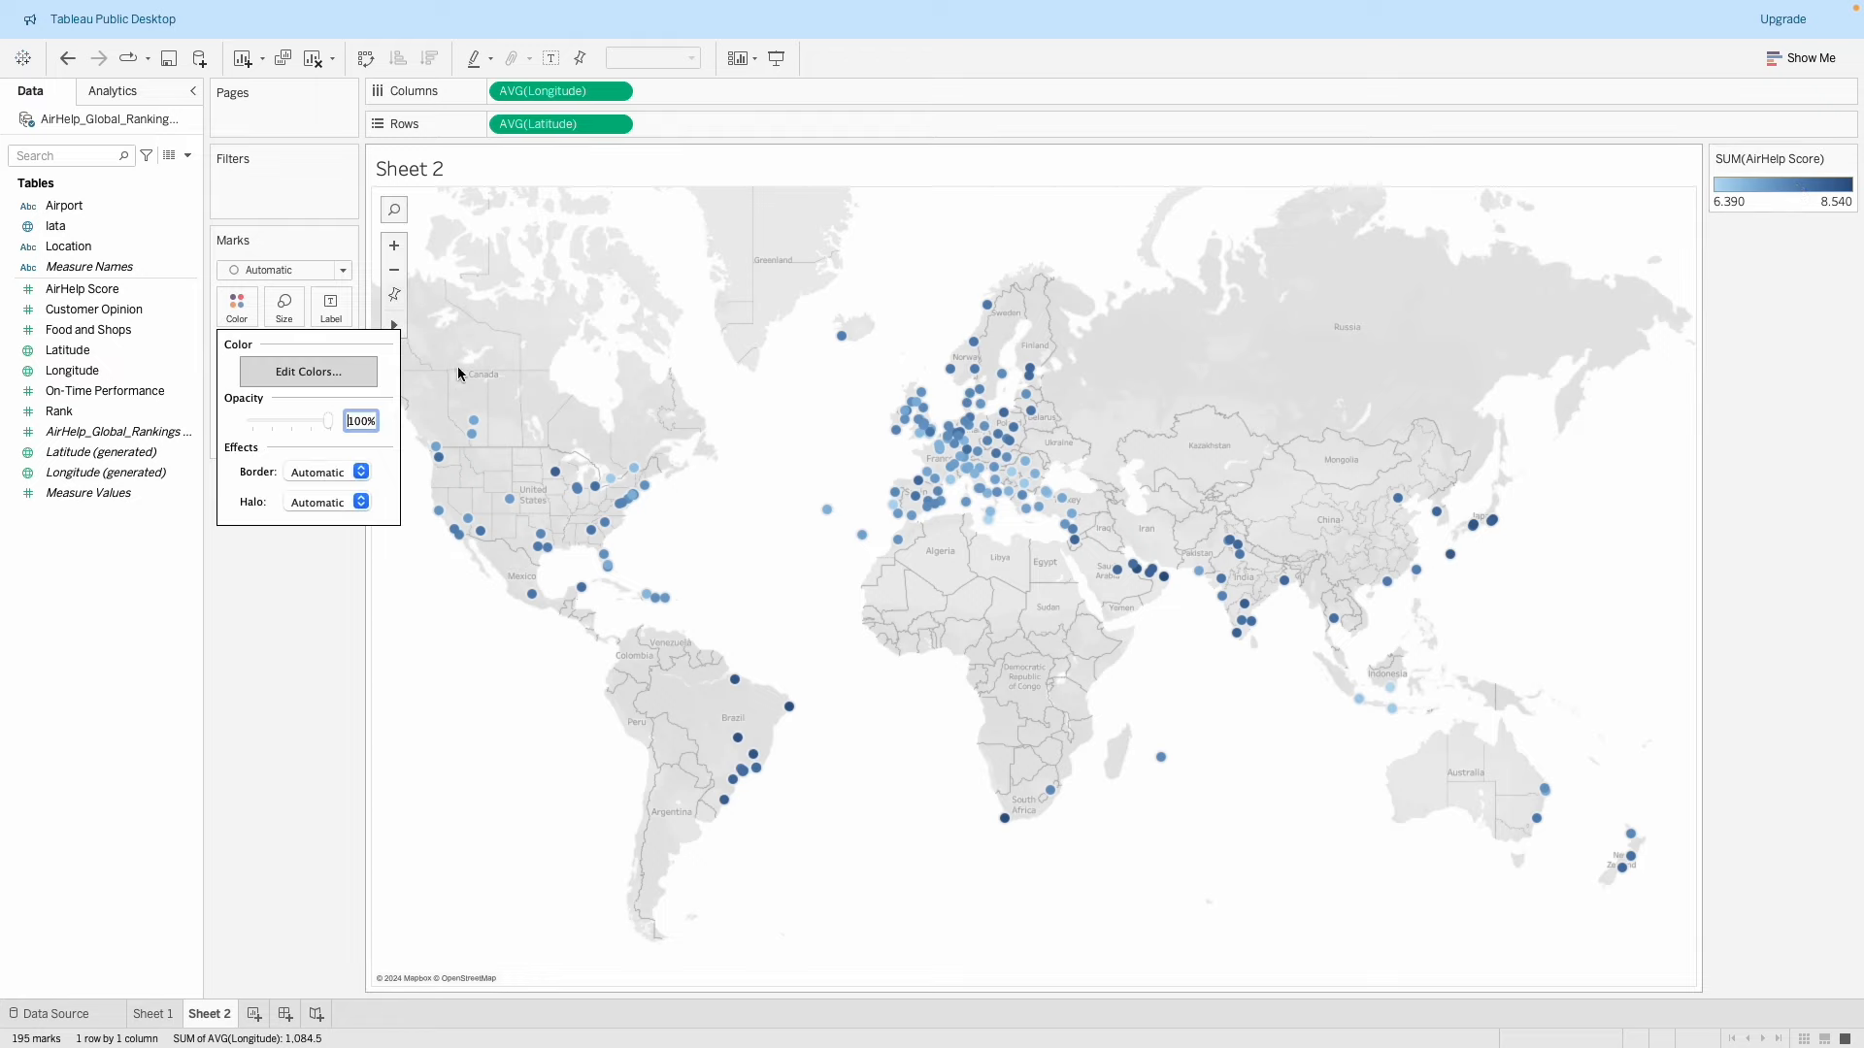
left_click(333, 377)
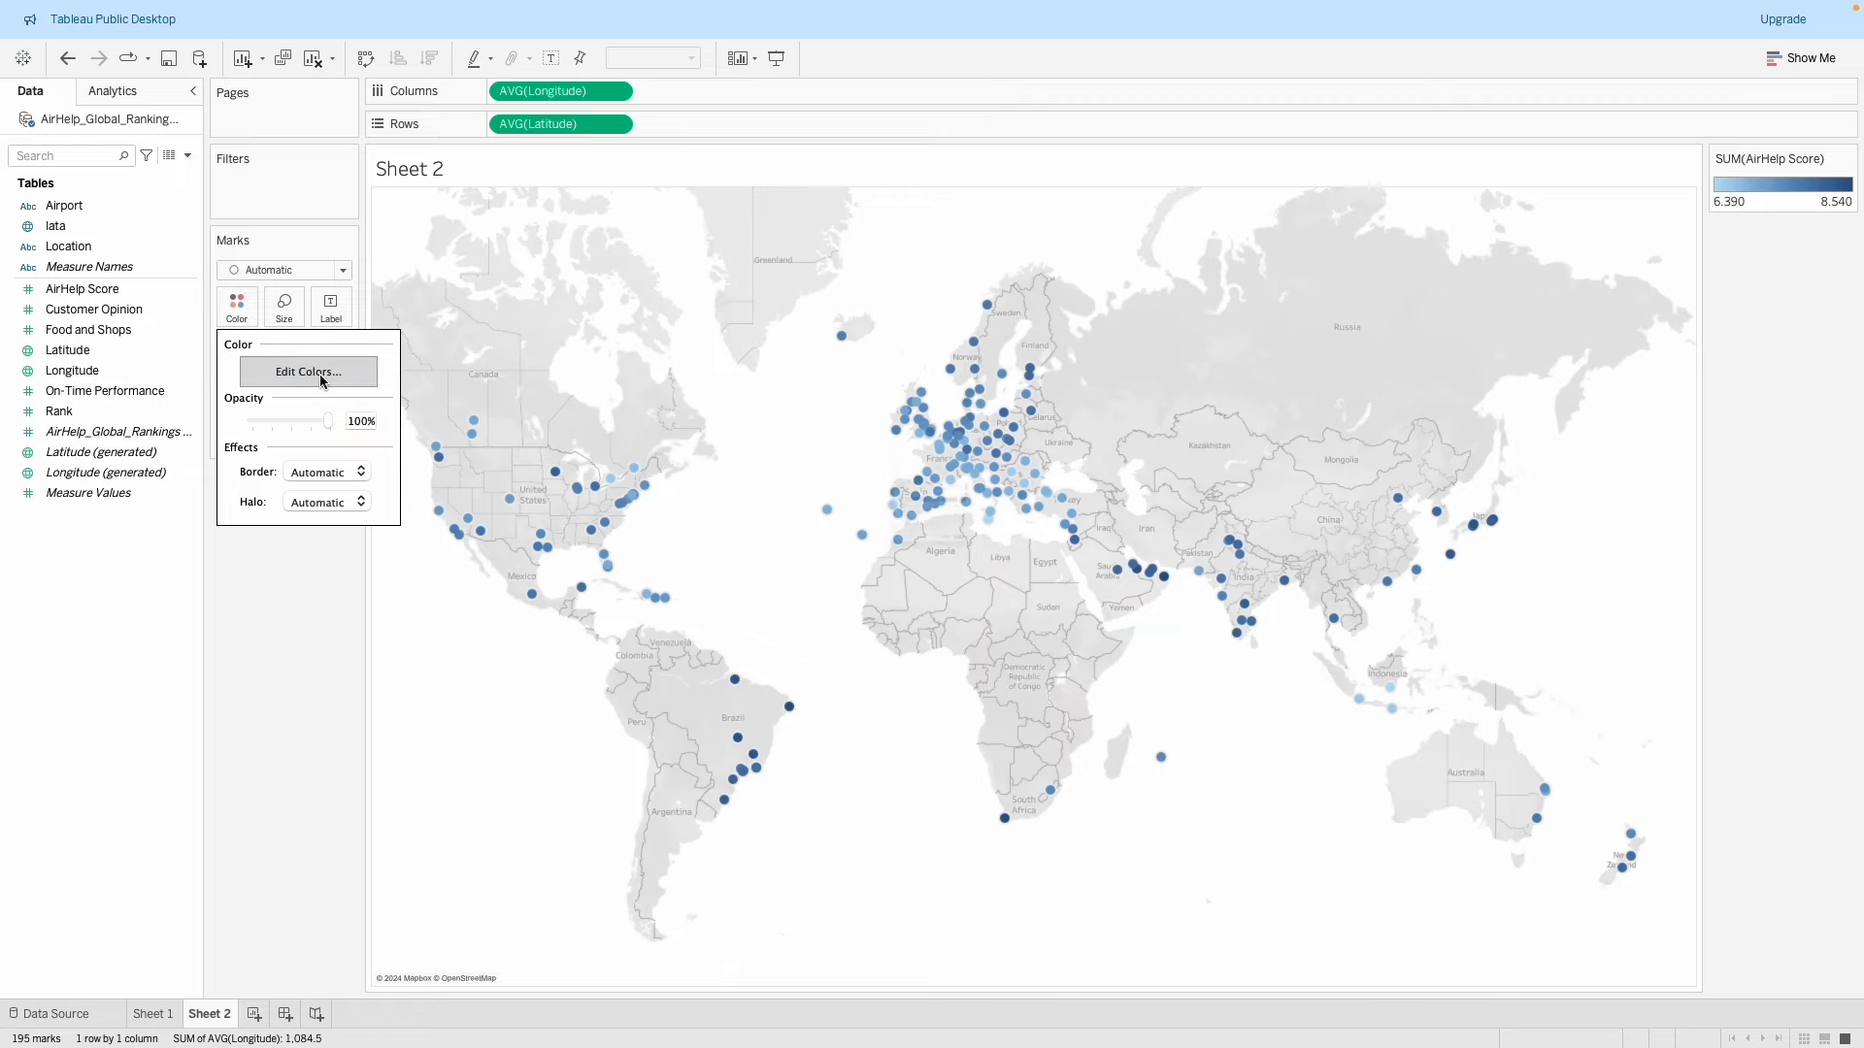
left_click(825, 410)
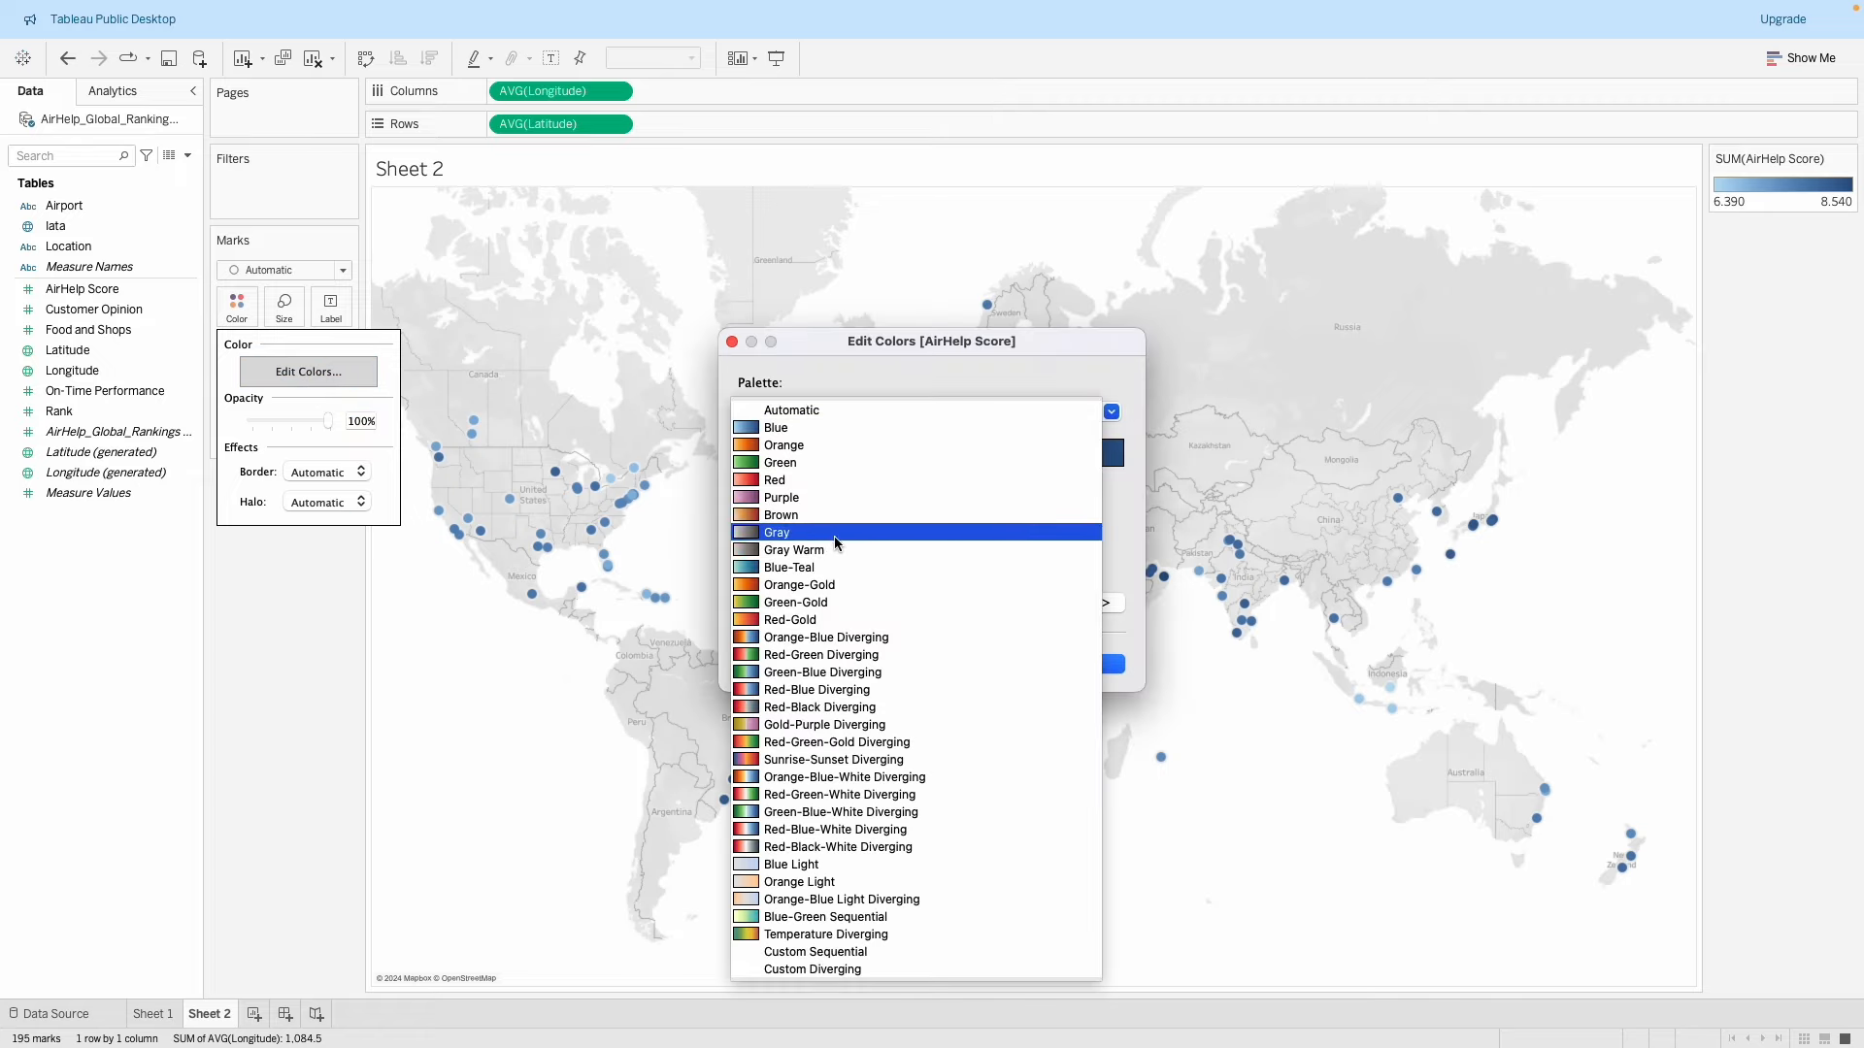
left_click(844, 691)
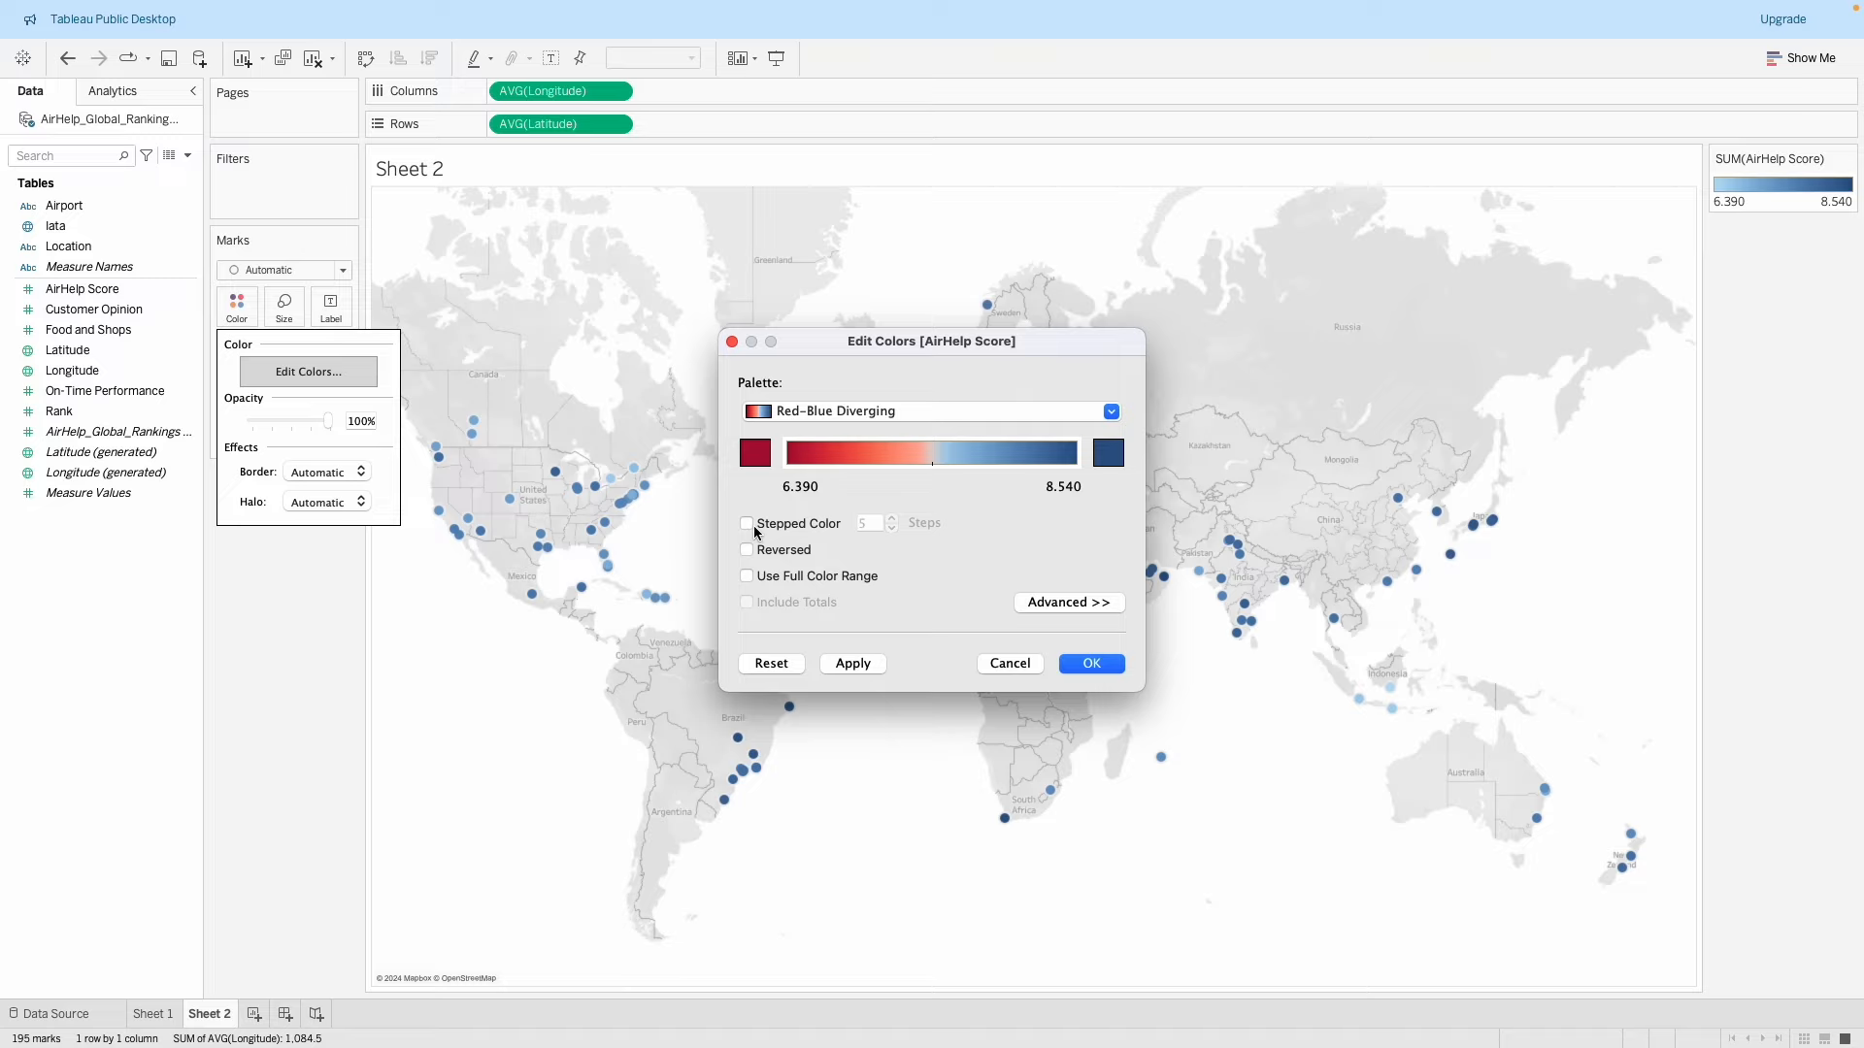
Turn on stepped color with 5 steps for the AirHelp Score palette and apply it to the map.
left_click(747, 525)
left_click(891, 530)
left_click(891, 530)
left_click(891, 530)
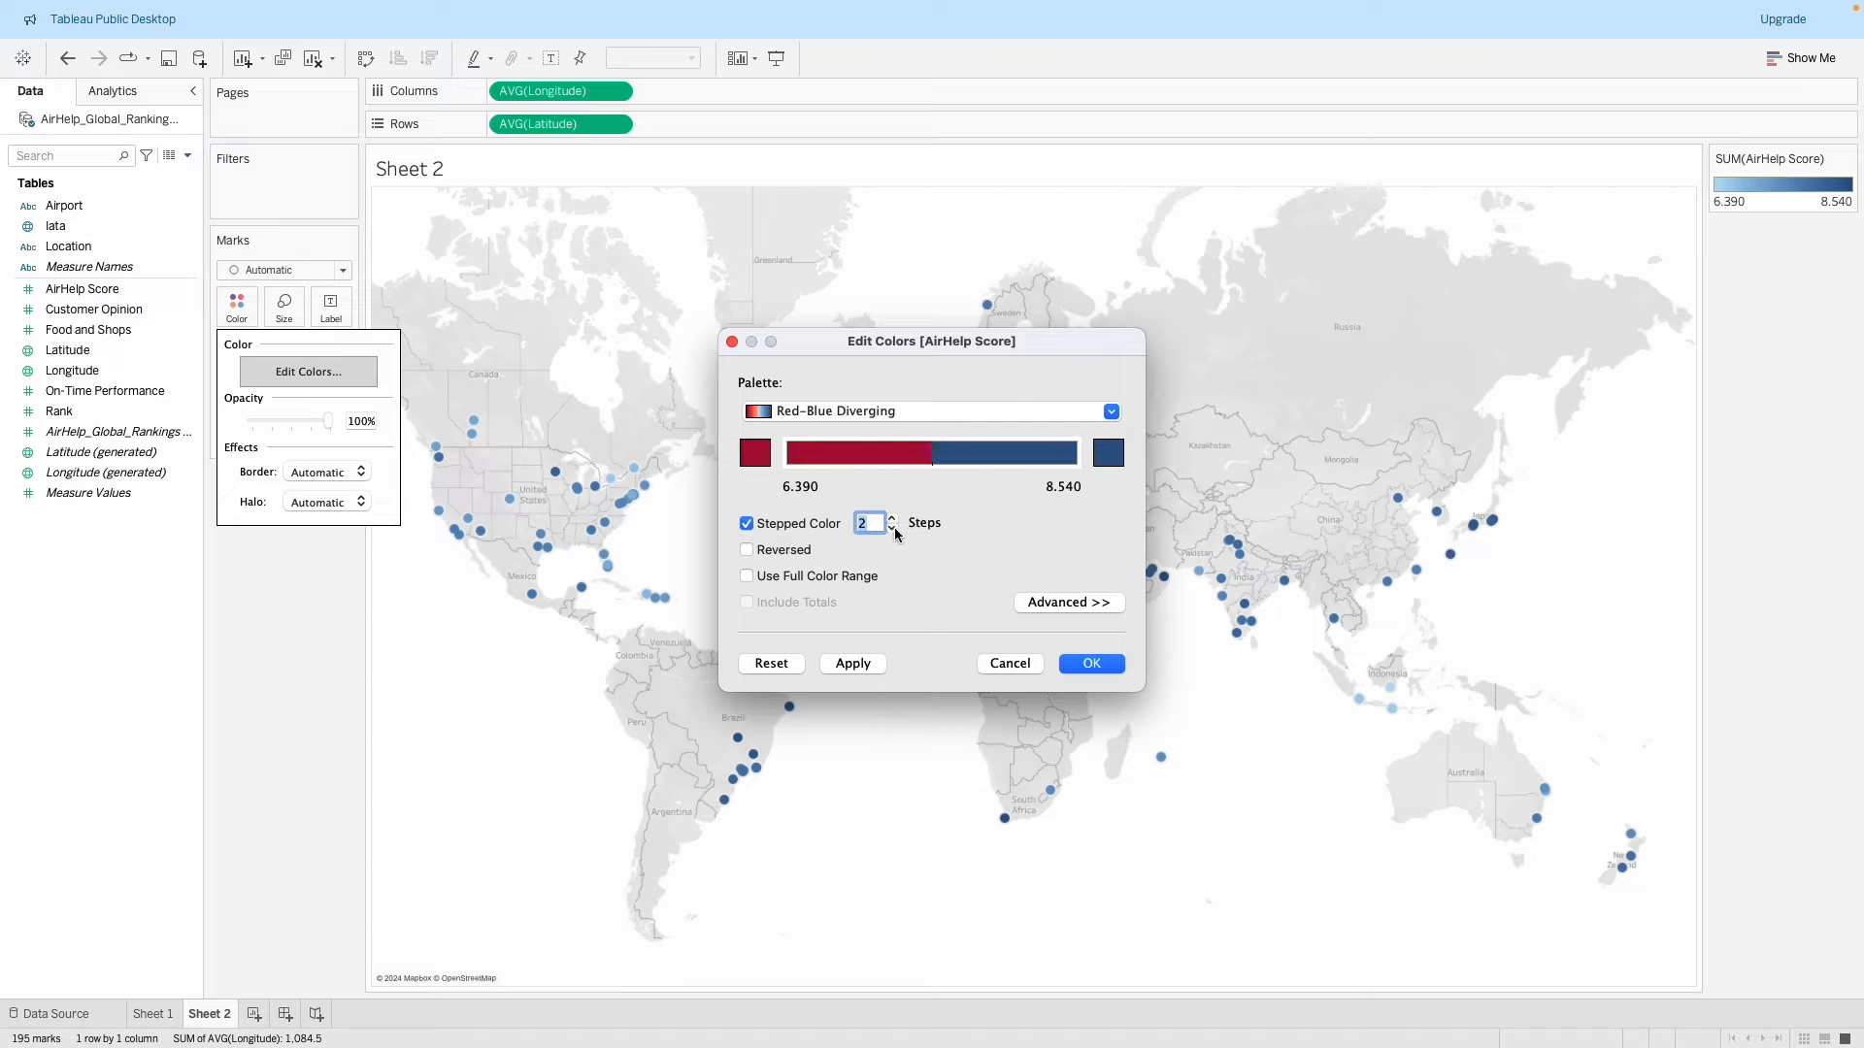
left_click(891, 517)
left_click(891, 518)
left_click(891, 517)
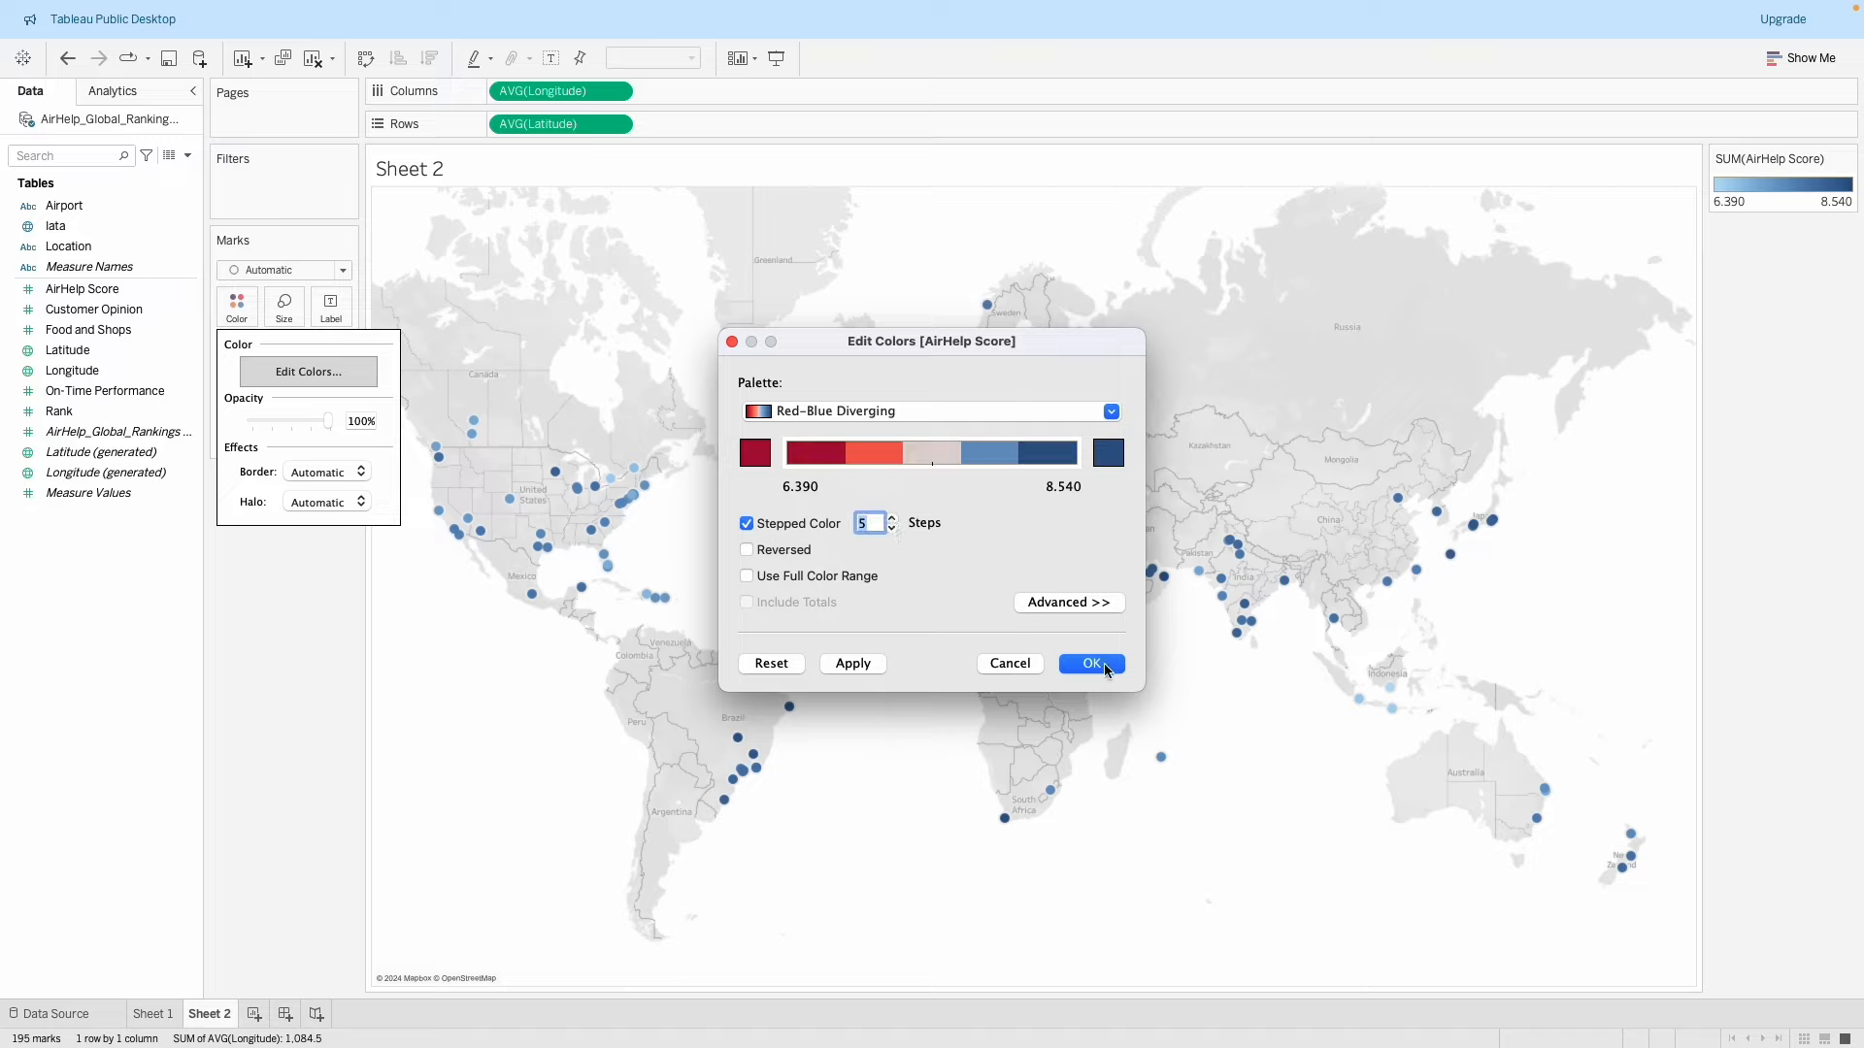
left_click(1101, 668)
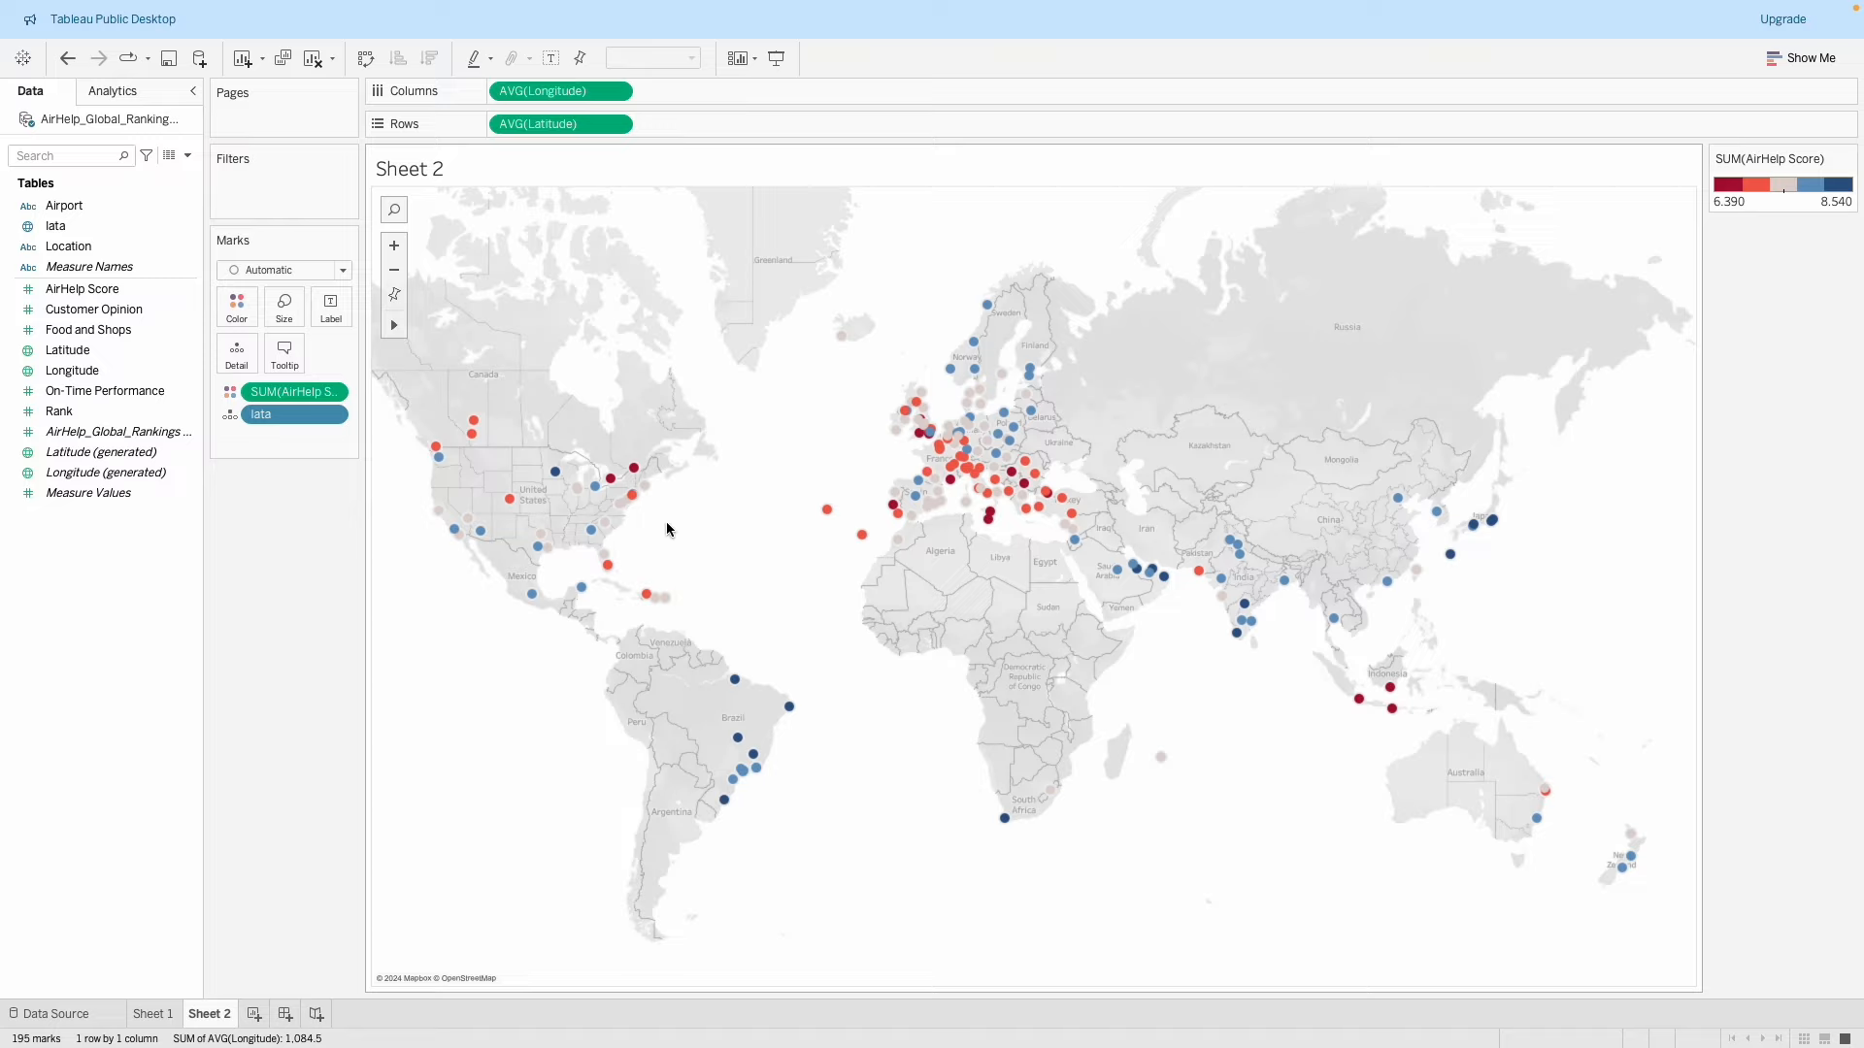
Inspect individual United States airports on the map and compare the map with the bar charts on Sheet 1.
mouse_move(613, 529)
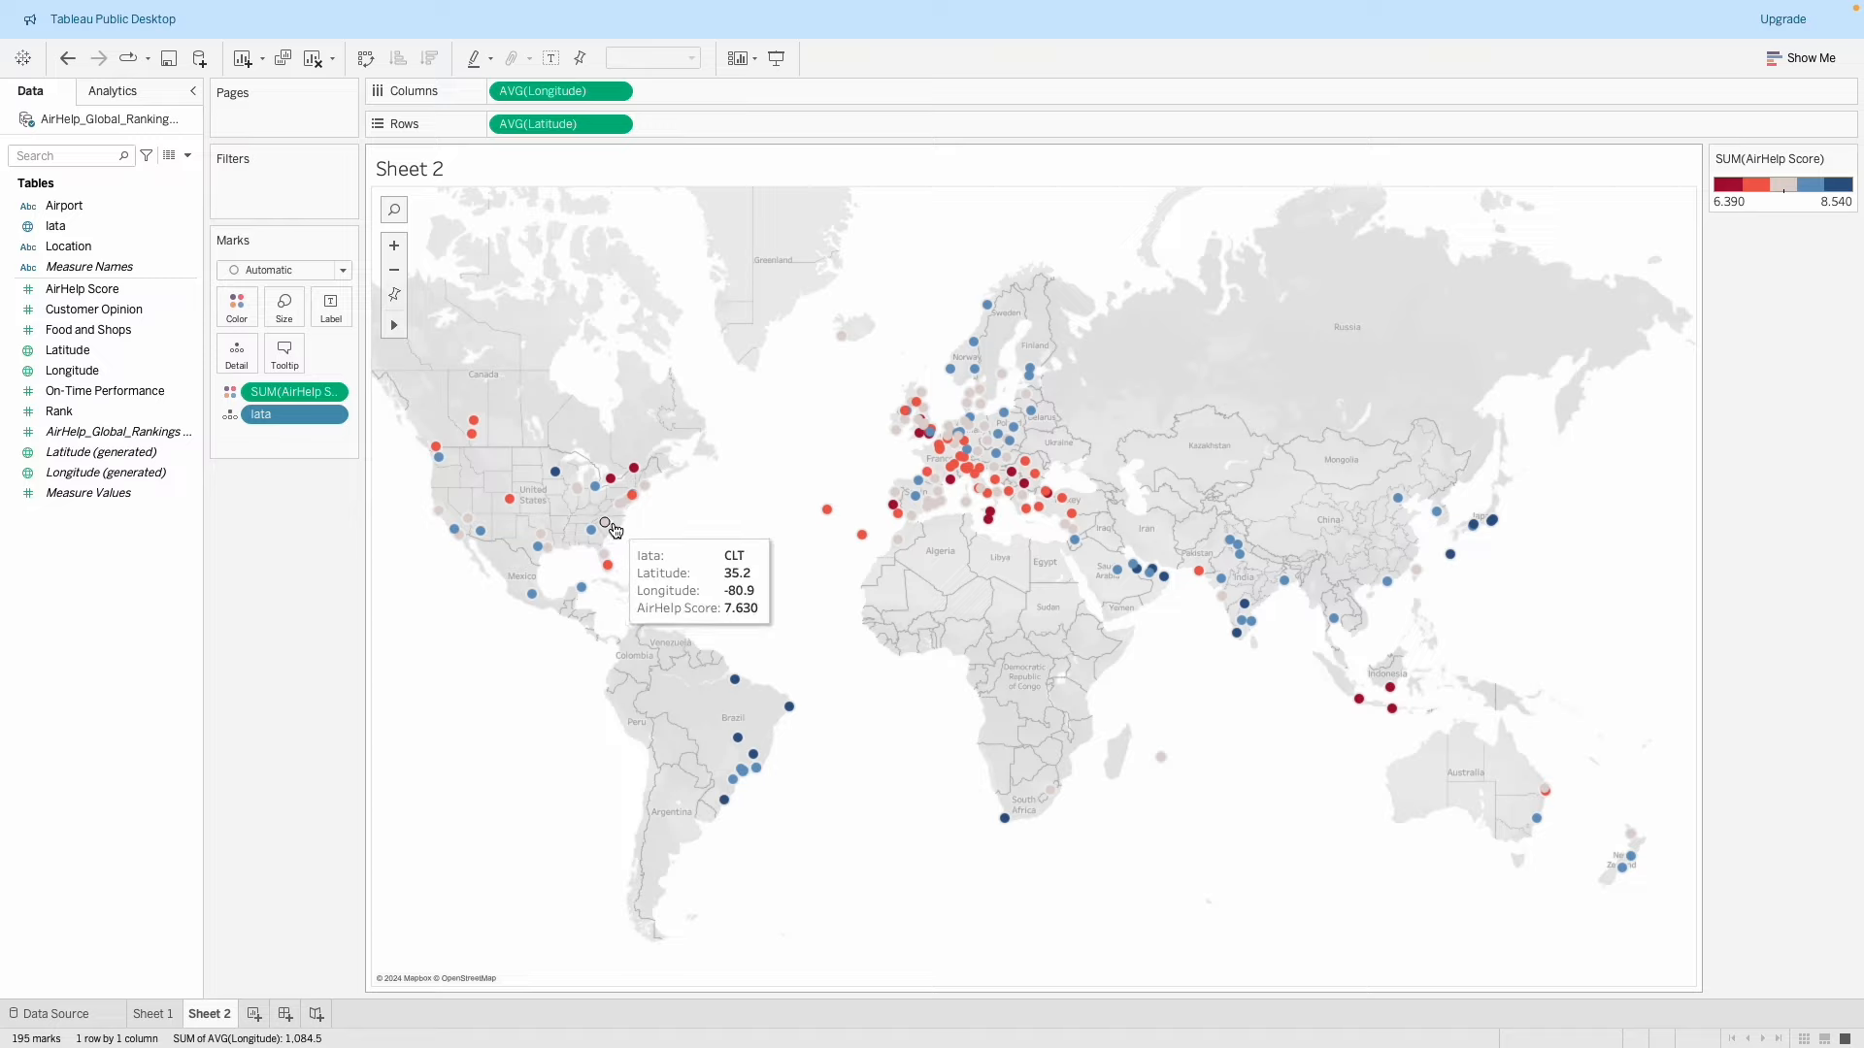
mouse_move(548, 552)
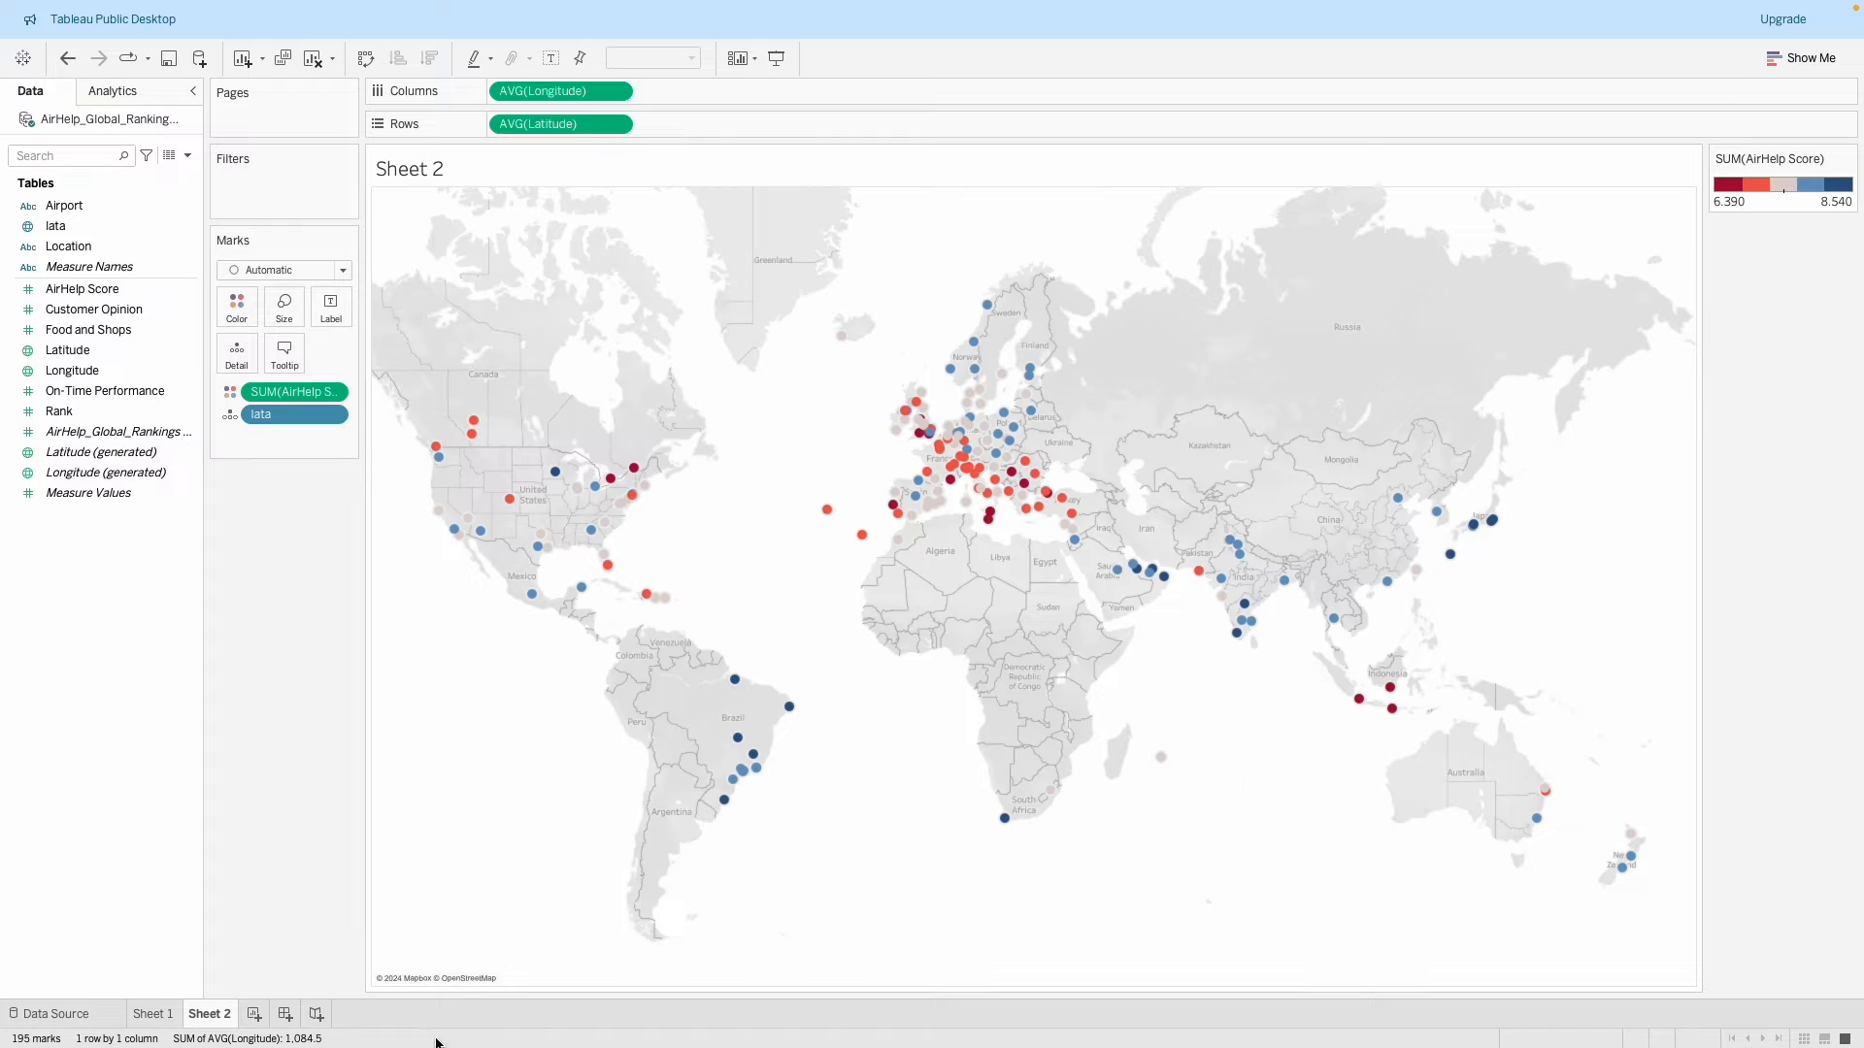
left_click(152, 1013)
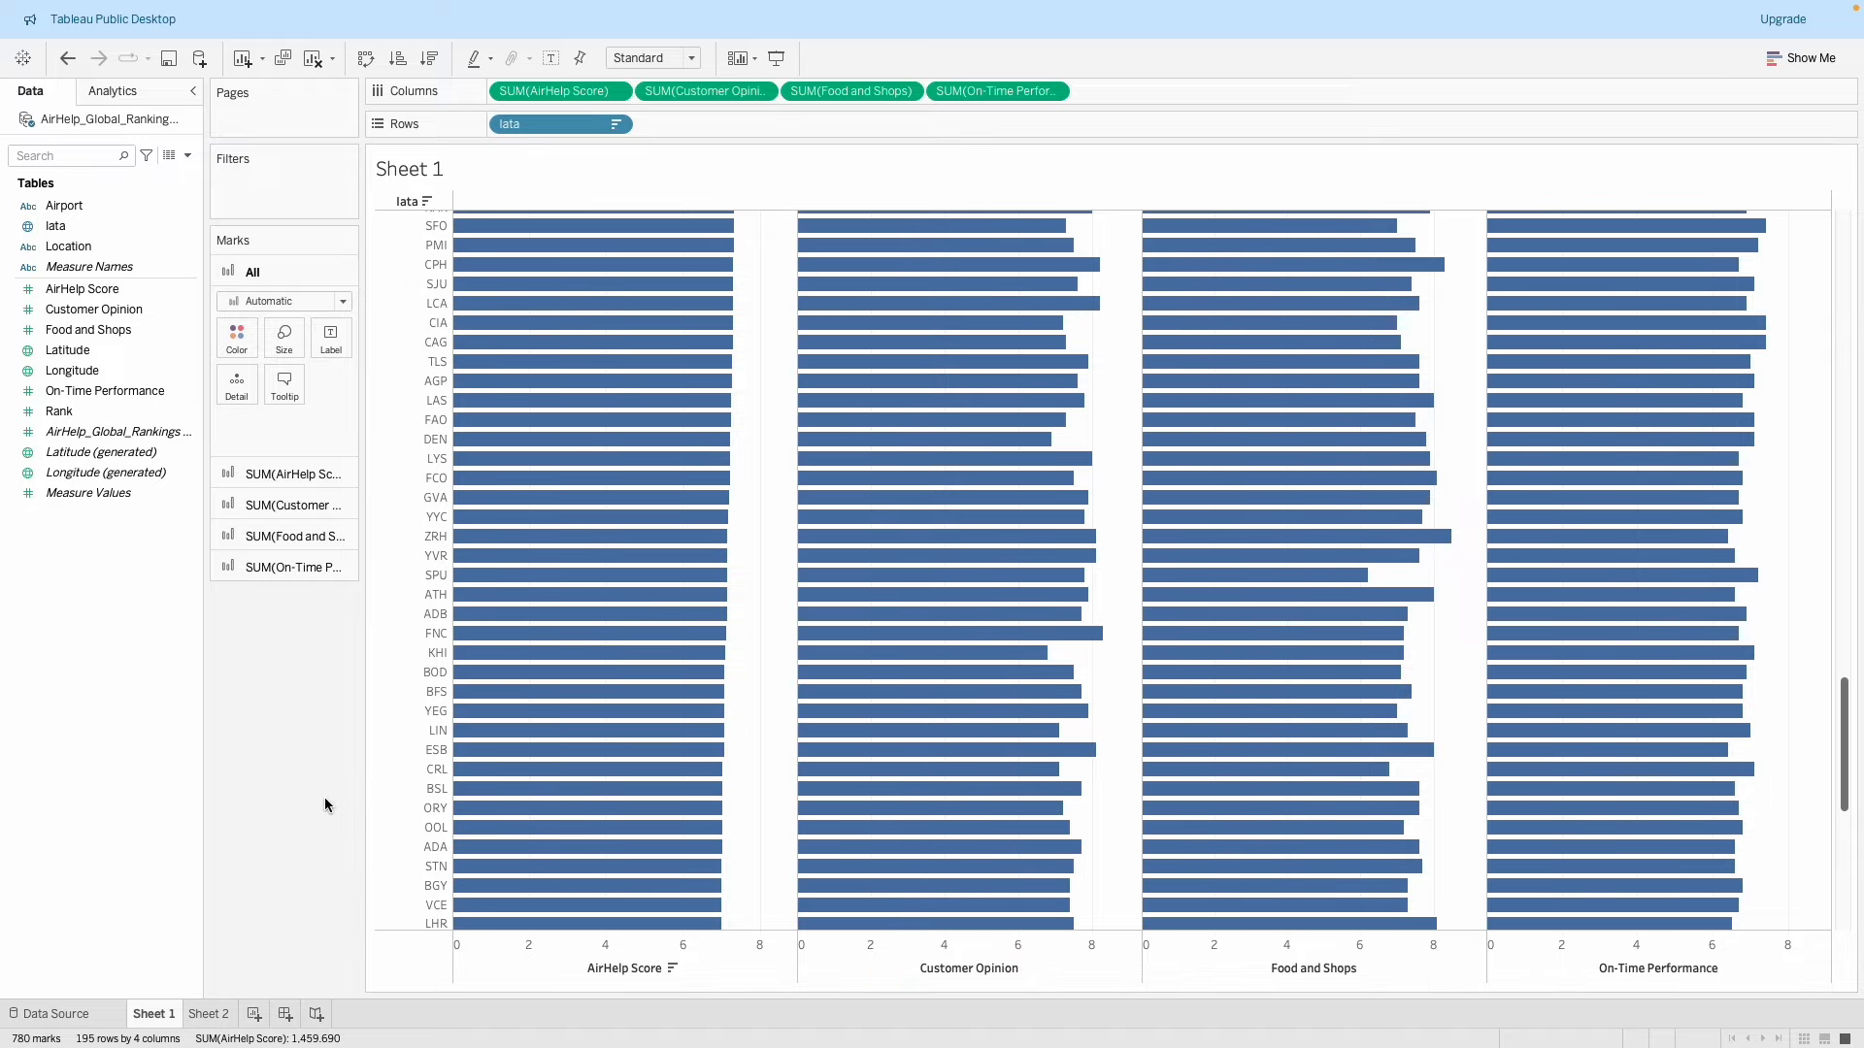
left_click(208, 1013)
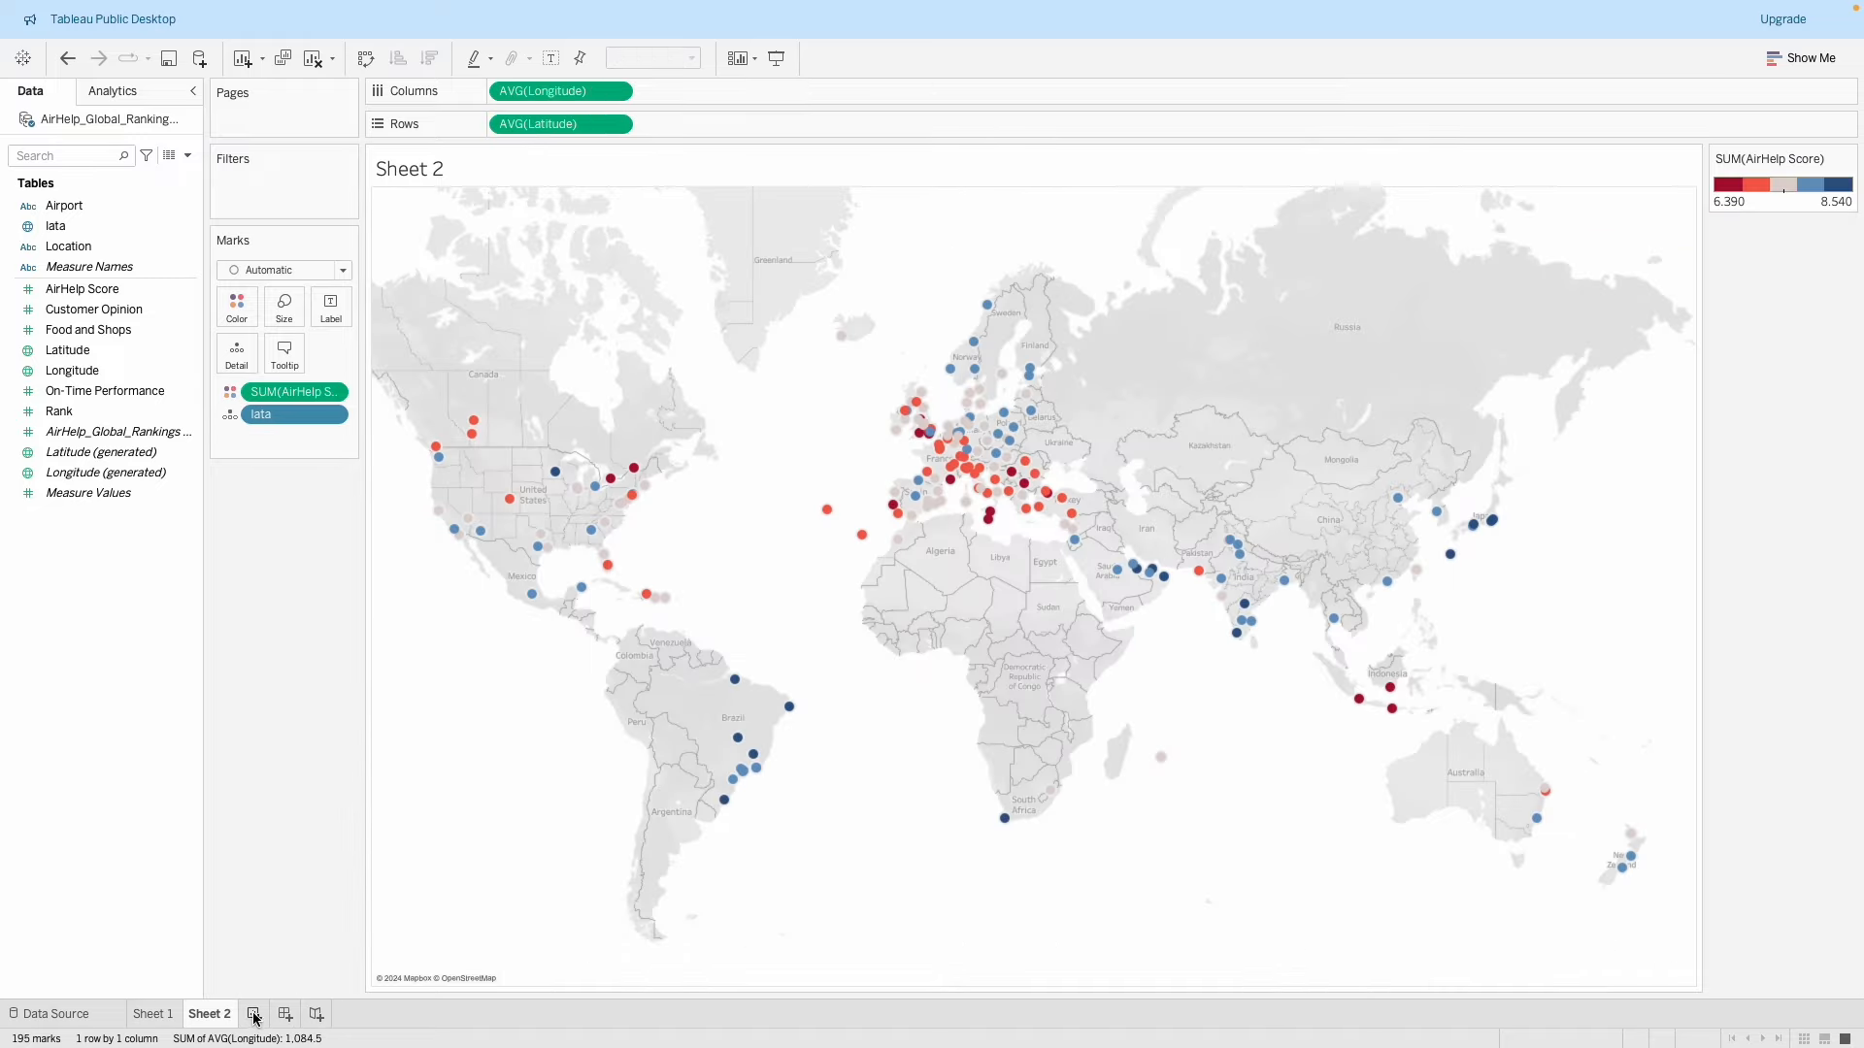
Create a new worksheet with Iata as the mark detail, replacing the generated coordinates with AirHelp Score on rows.
left_click(253, 1014)
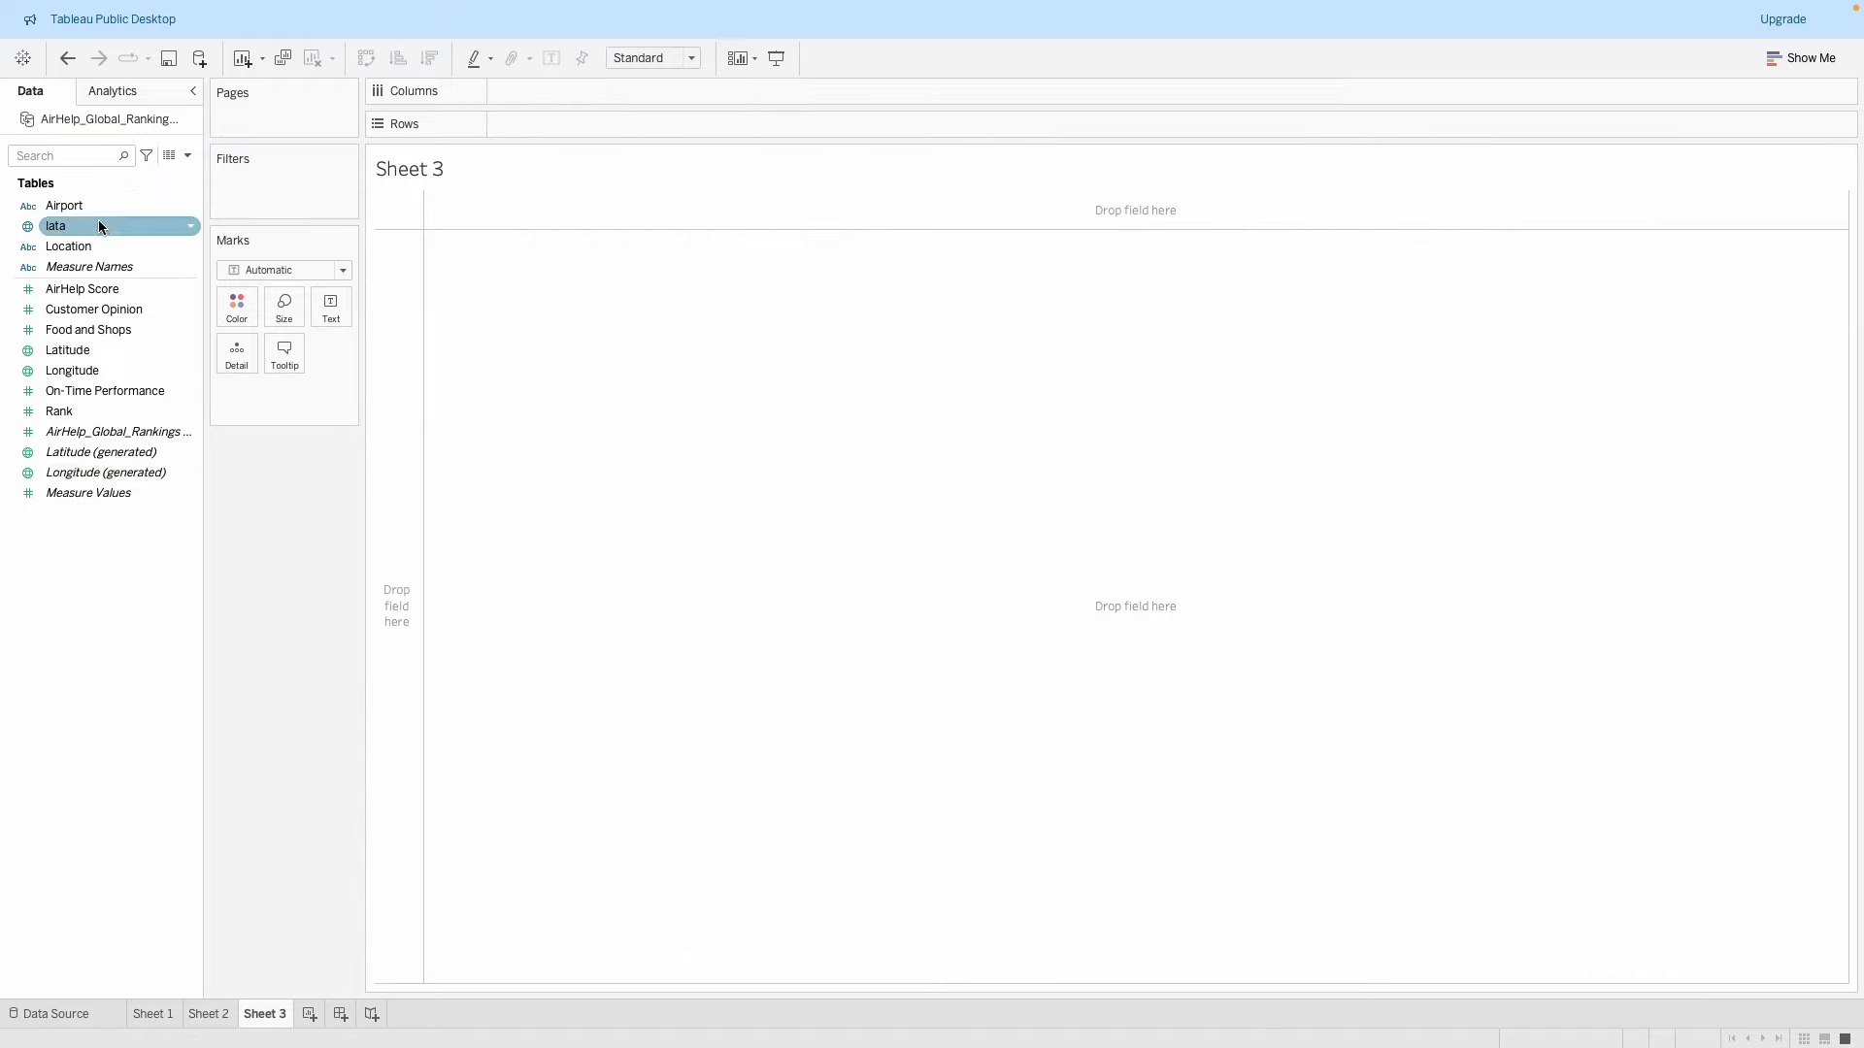
left_click_drag(83, 221, 273, 380)
left_click_drag(580, 553, 581, 553)
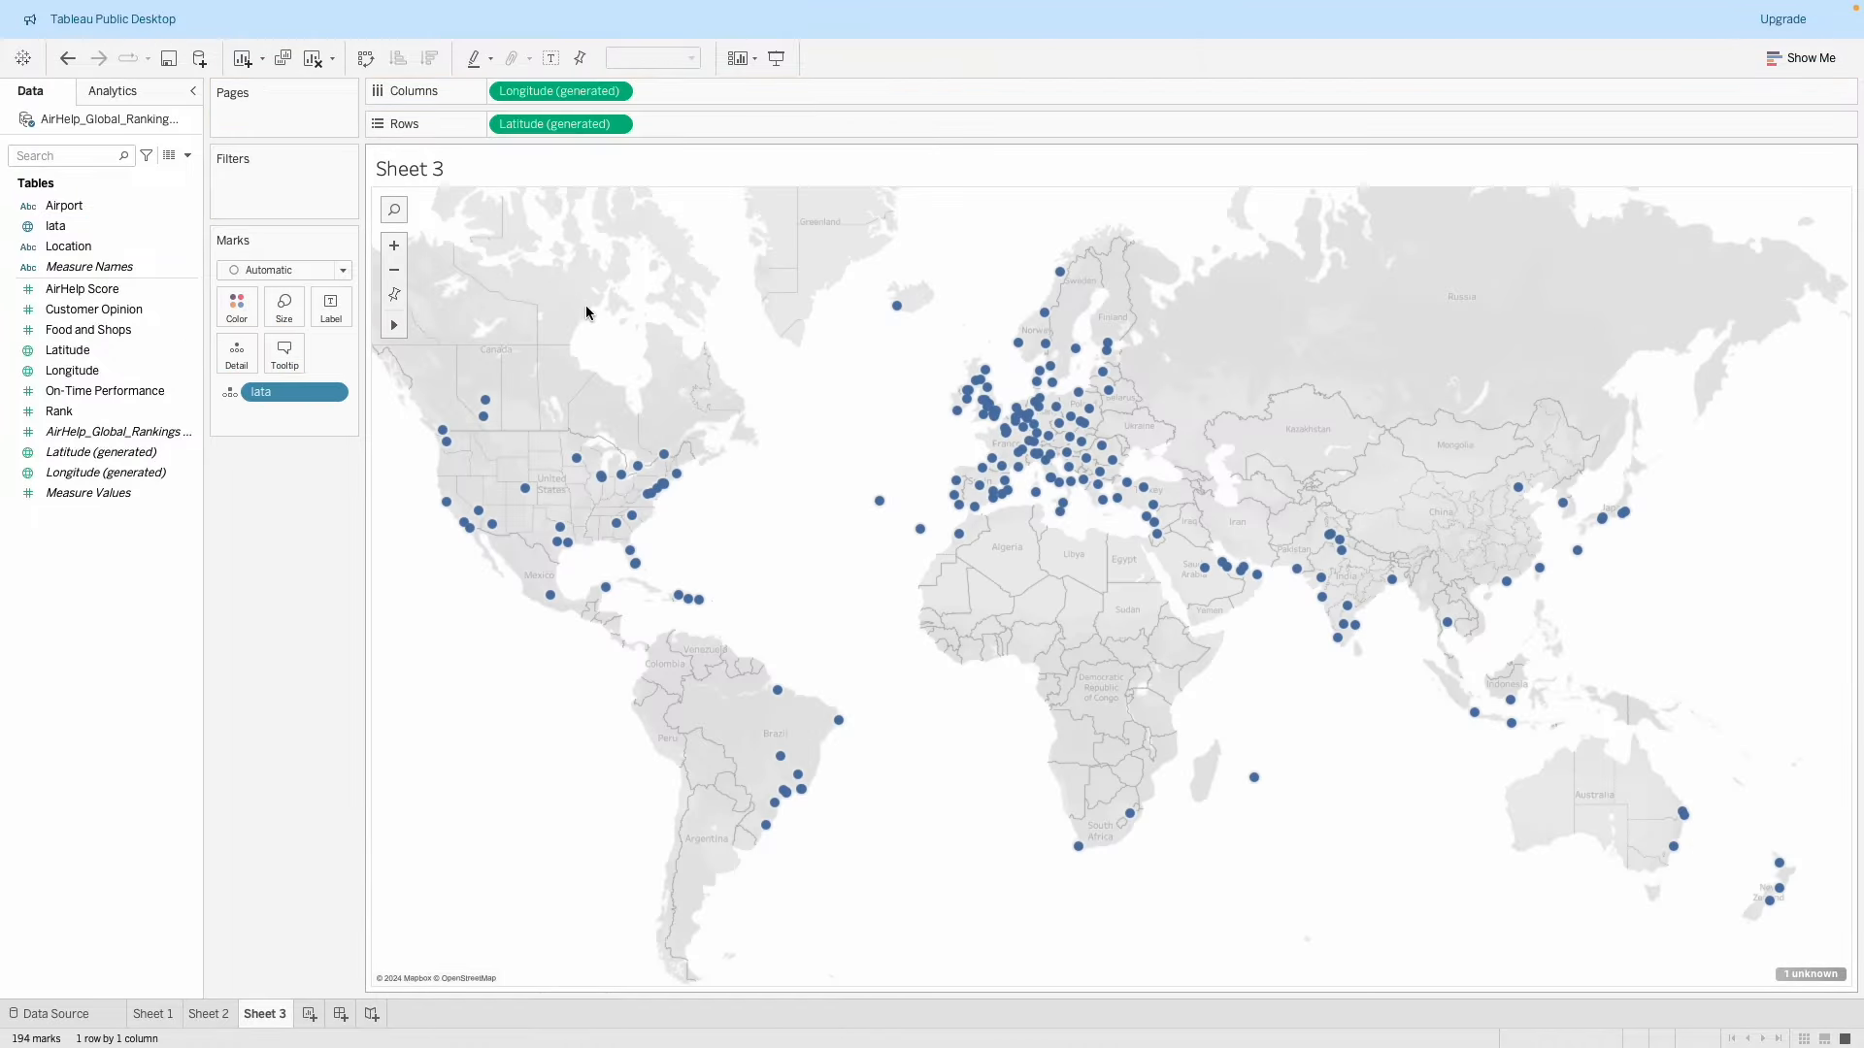
left_click_drag(554, 90, 107, 235)
mouse_move(558, 123)
left_mouse_down()
mouse_move(92, 317)
mouse_move(98, 355)
mouse_move(166, 274)
mouse_move(563, 91)
mouse_move(567, 124)
left_mouse_up()
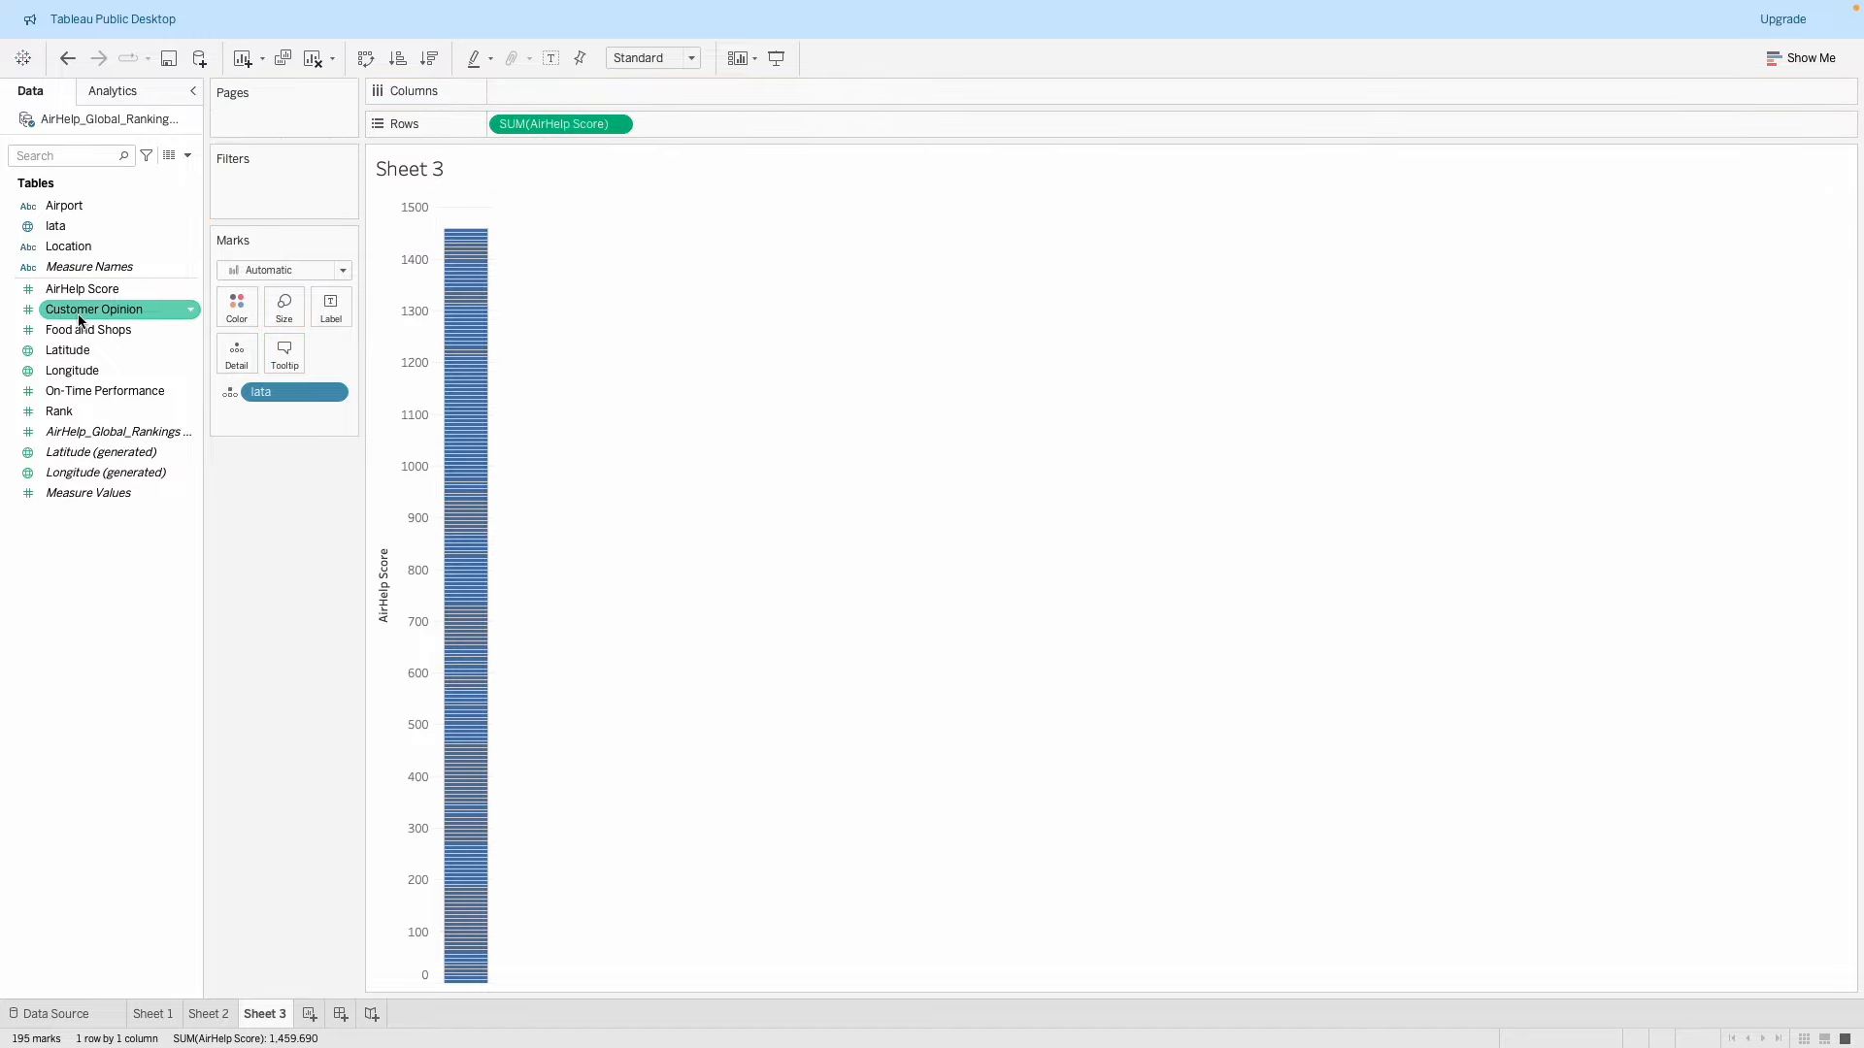
Plot AirHelp Score against Customer Opinion, Food and Shops, and On-Time Performance as side-by-side scatter plots.
left_click_drag(79, 321, 538, 90)
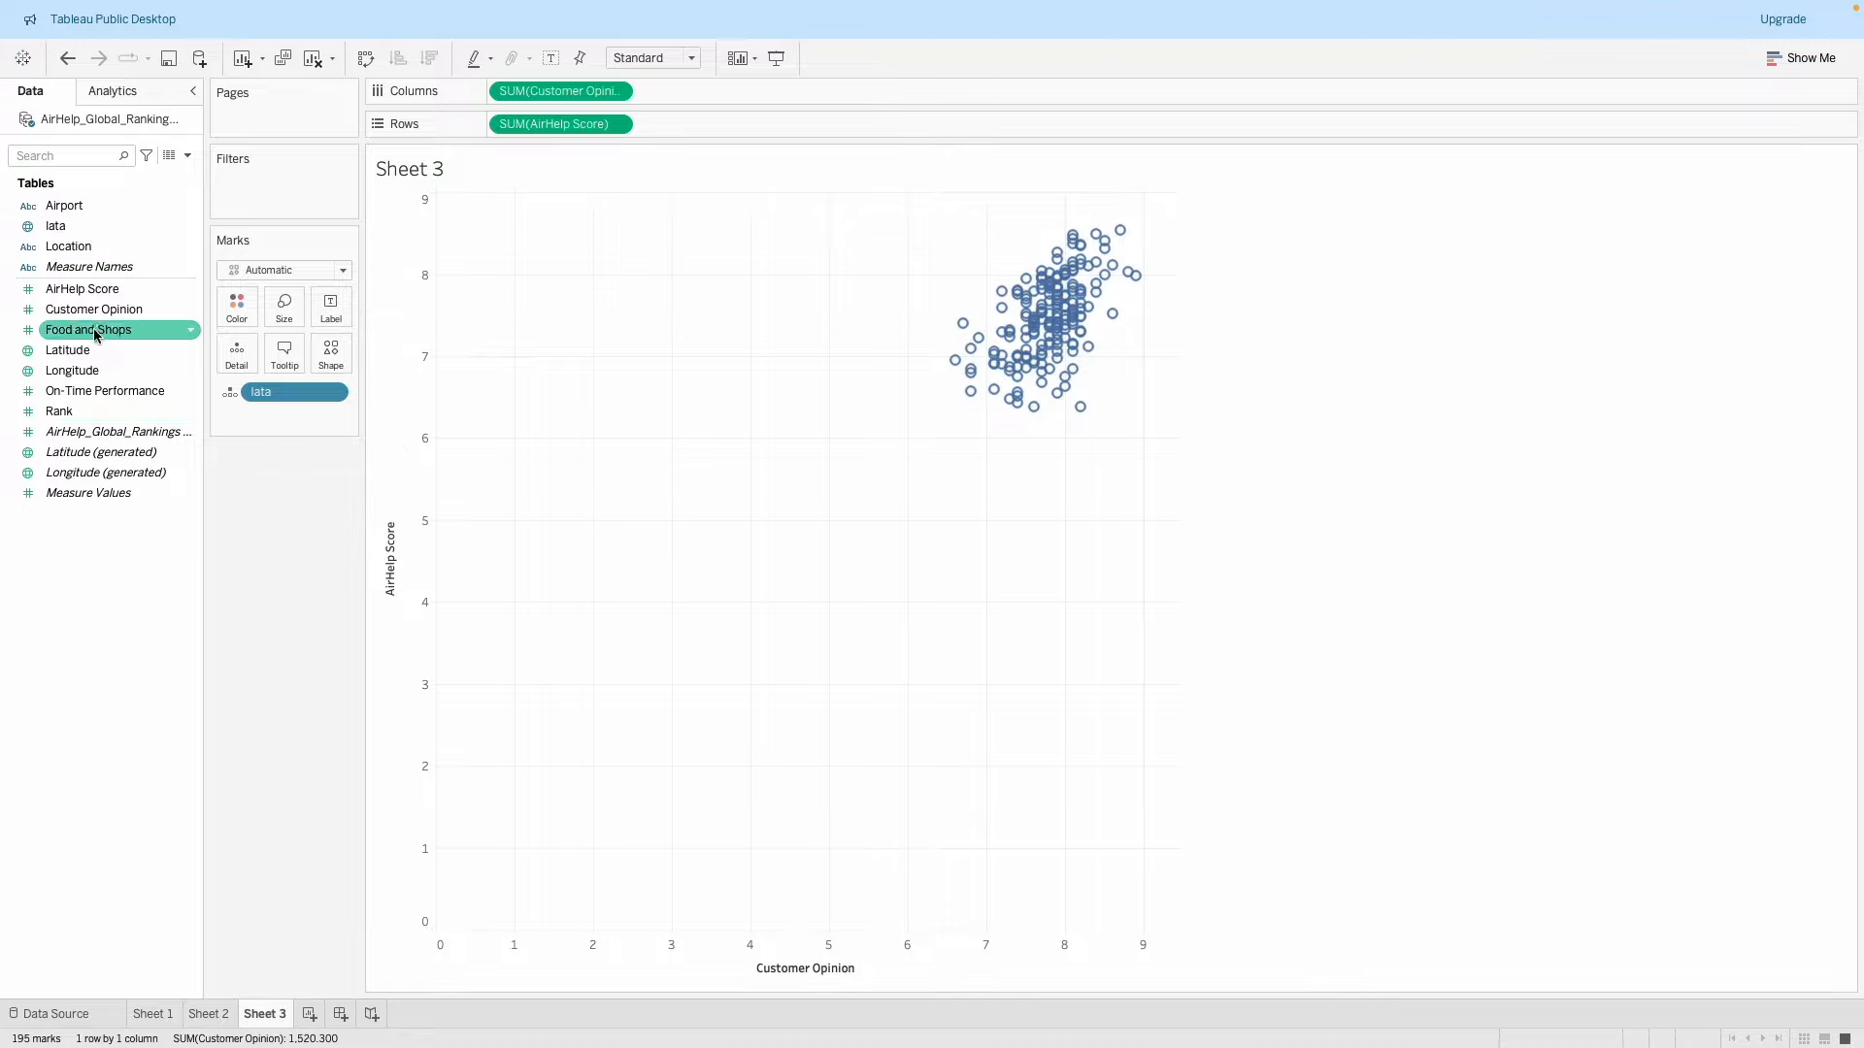
left_click_drag(107, 330, 733, 89)
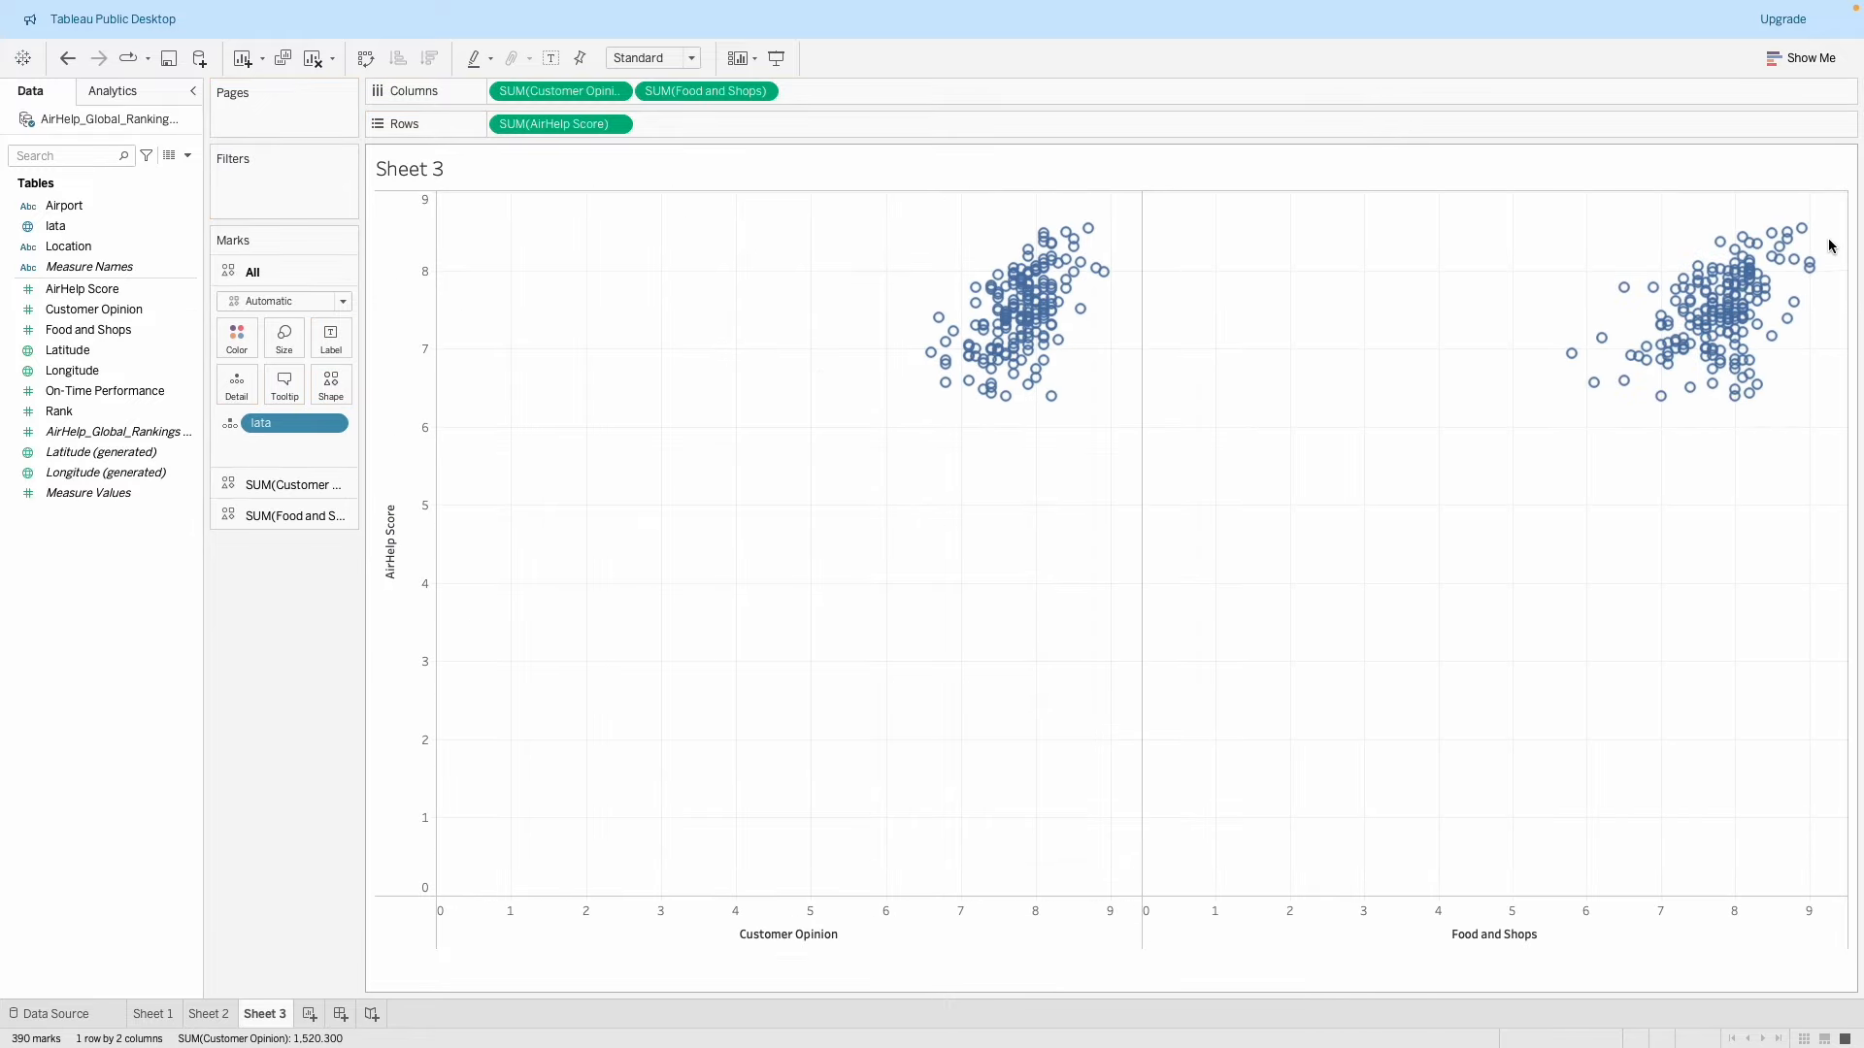
left_click_drag(104, 390, 845, 95)
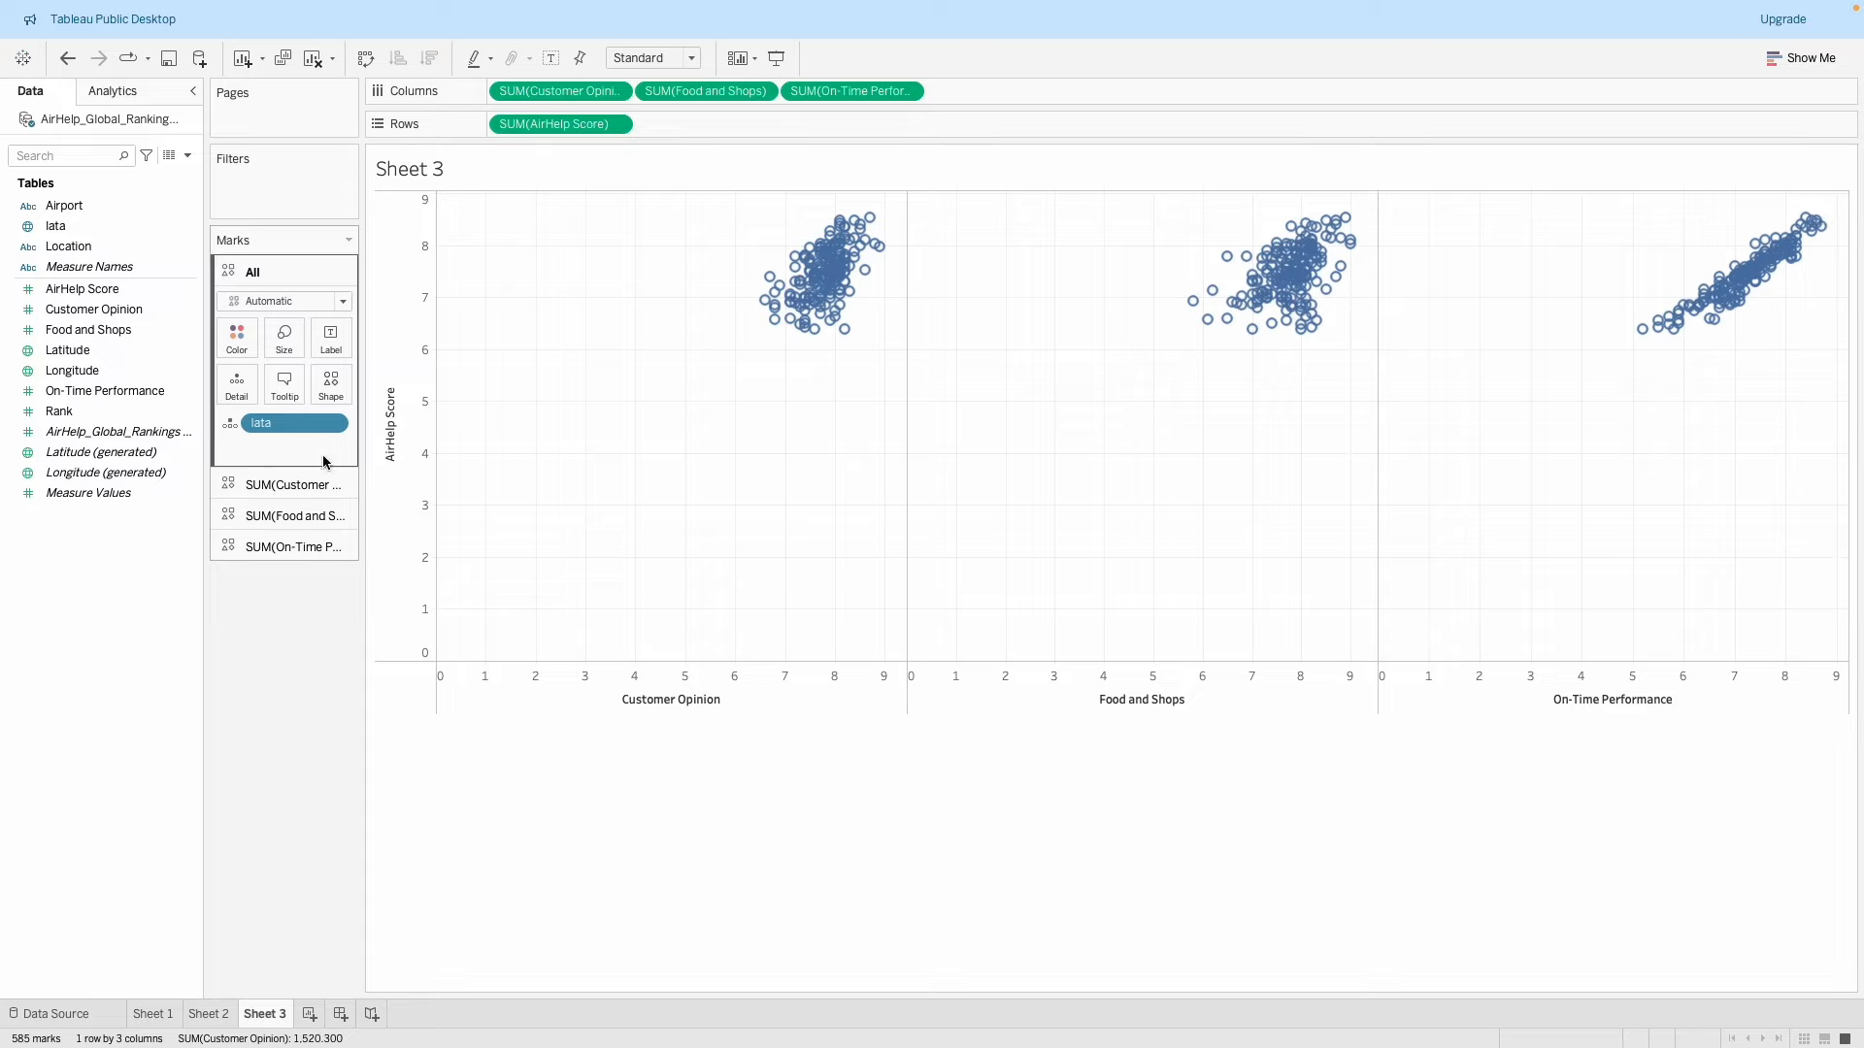
In a new worksheet, plot Customer Opinion against Food and Shops and On-Time Performance as scatter plots, with Iata as the mark detail.
mouse_move(1666, 350)
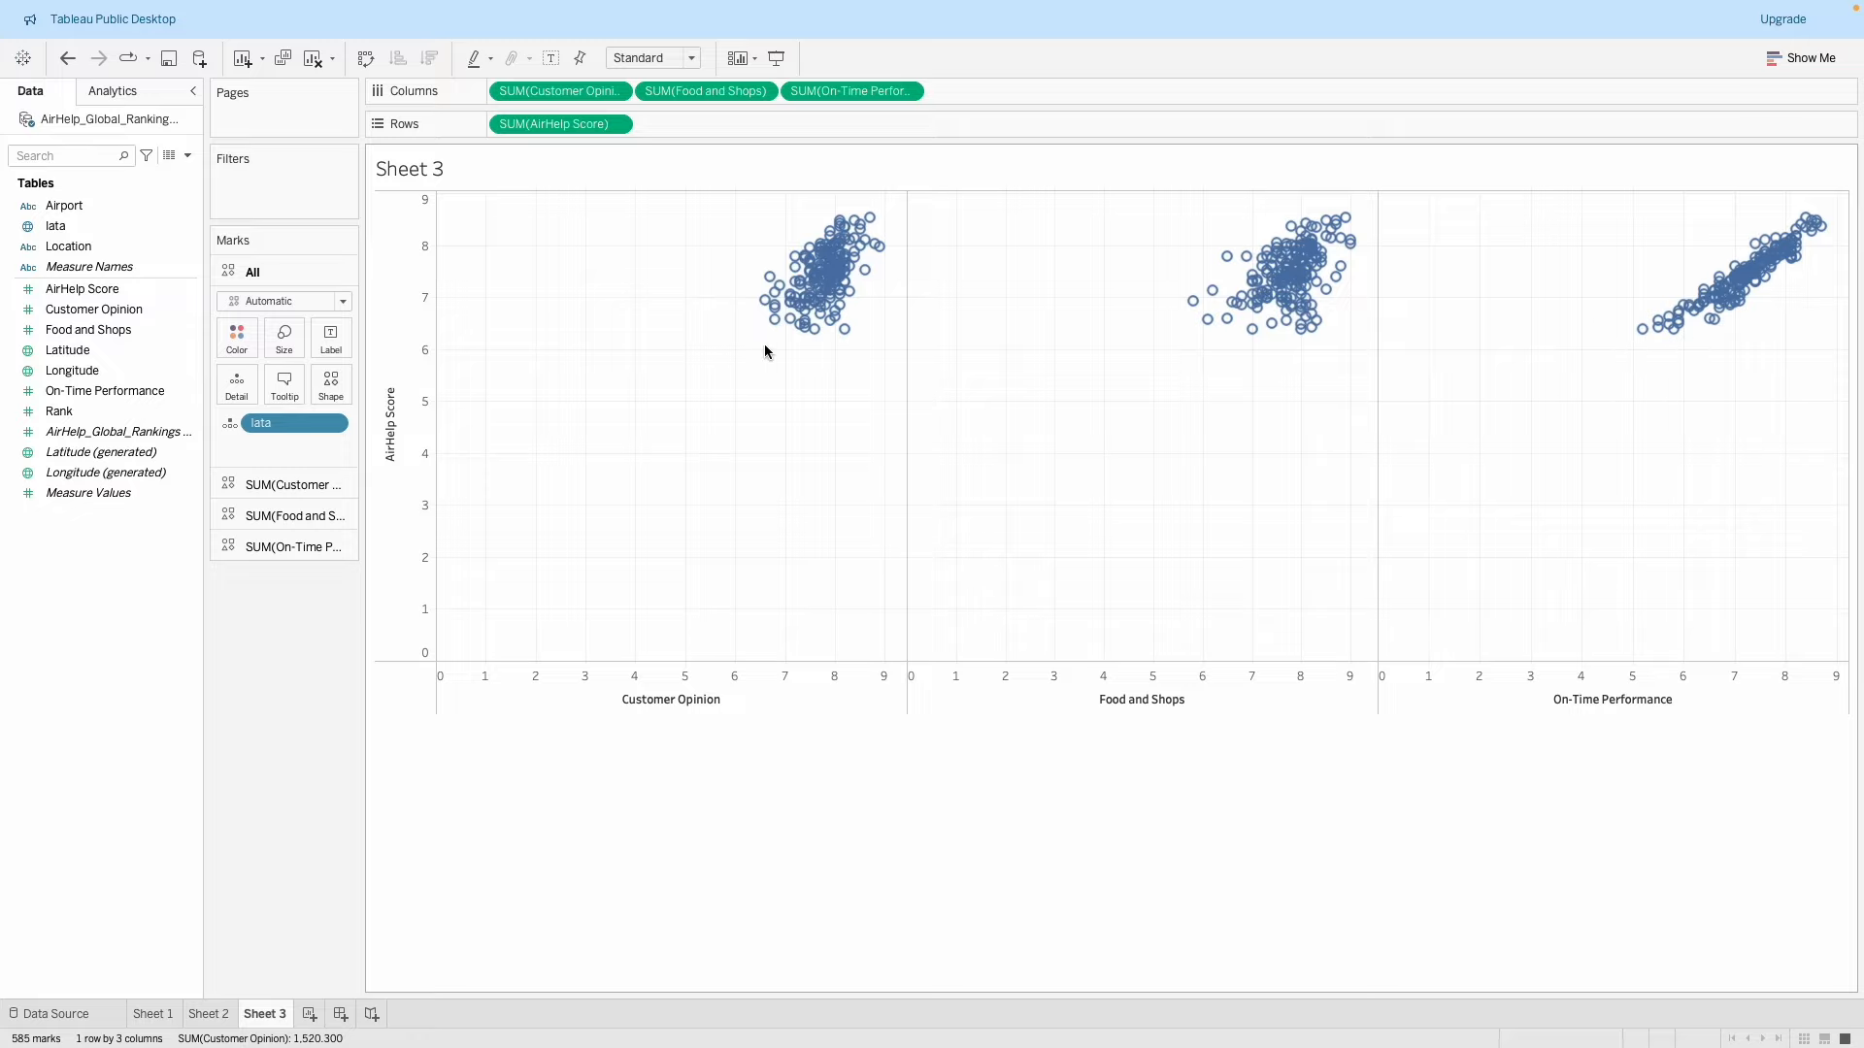
mouse_move(817, 344)
left_click(307, 1016)
left_click(109, 313)
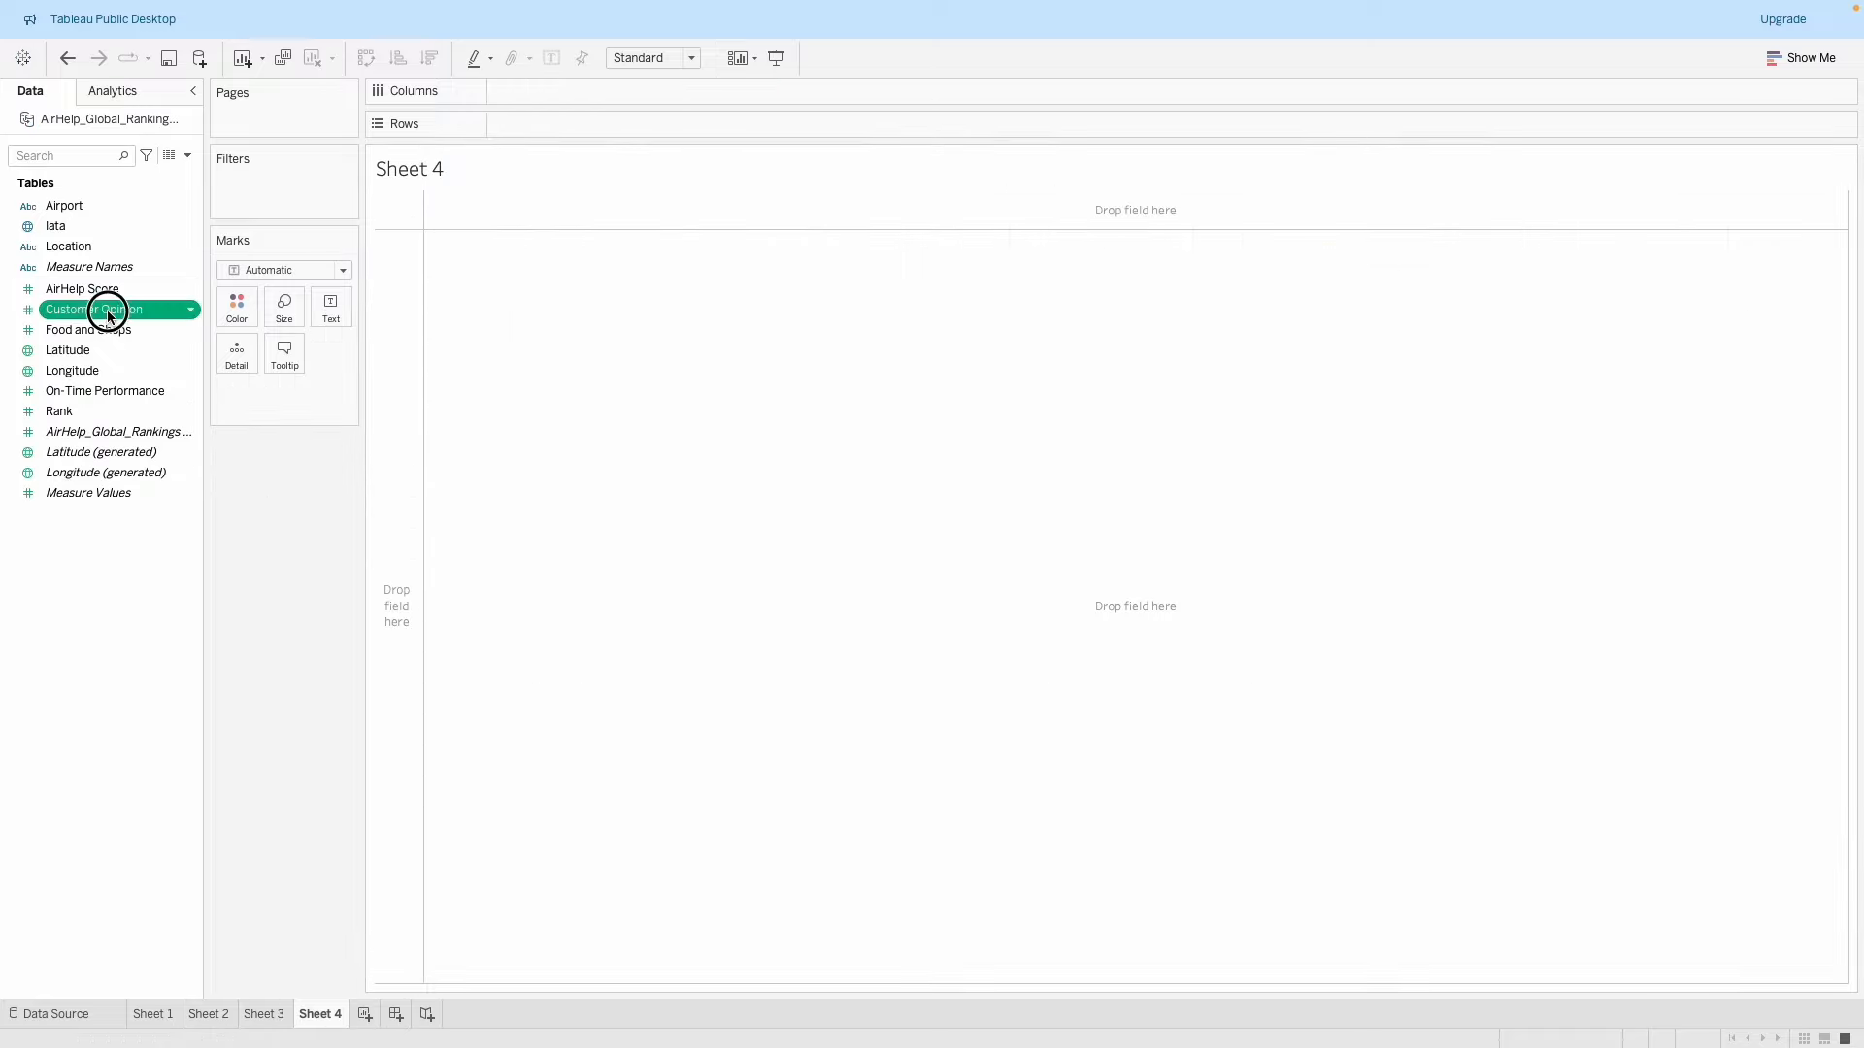
mouse_move(109, 312)
left_mouse_down()
mouse_move(574, 154)
mouse_move(572, 124)
left_mouse_up()
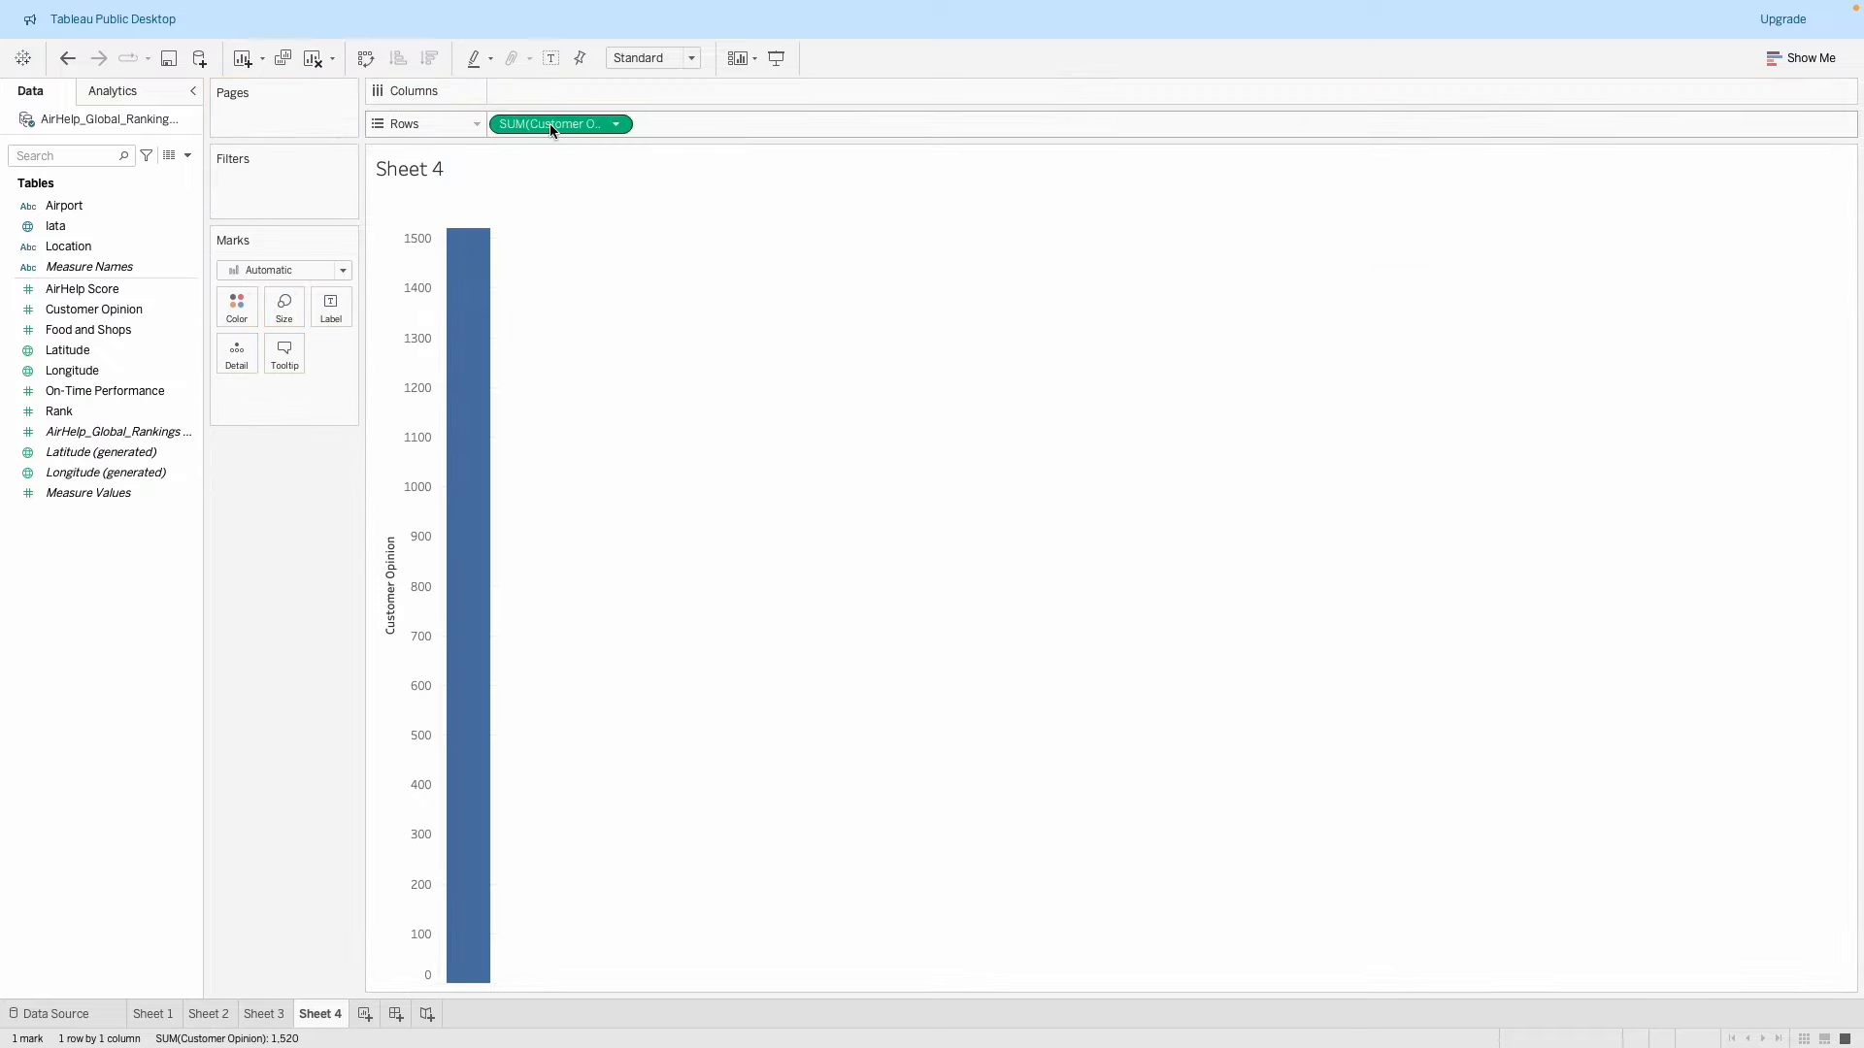
left_click(88, 317)
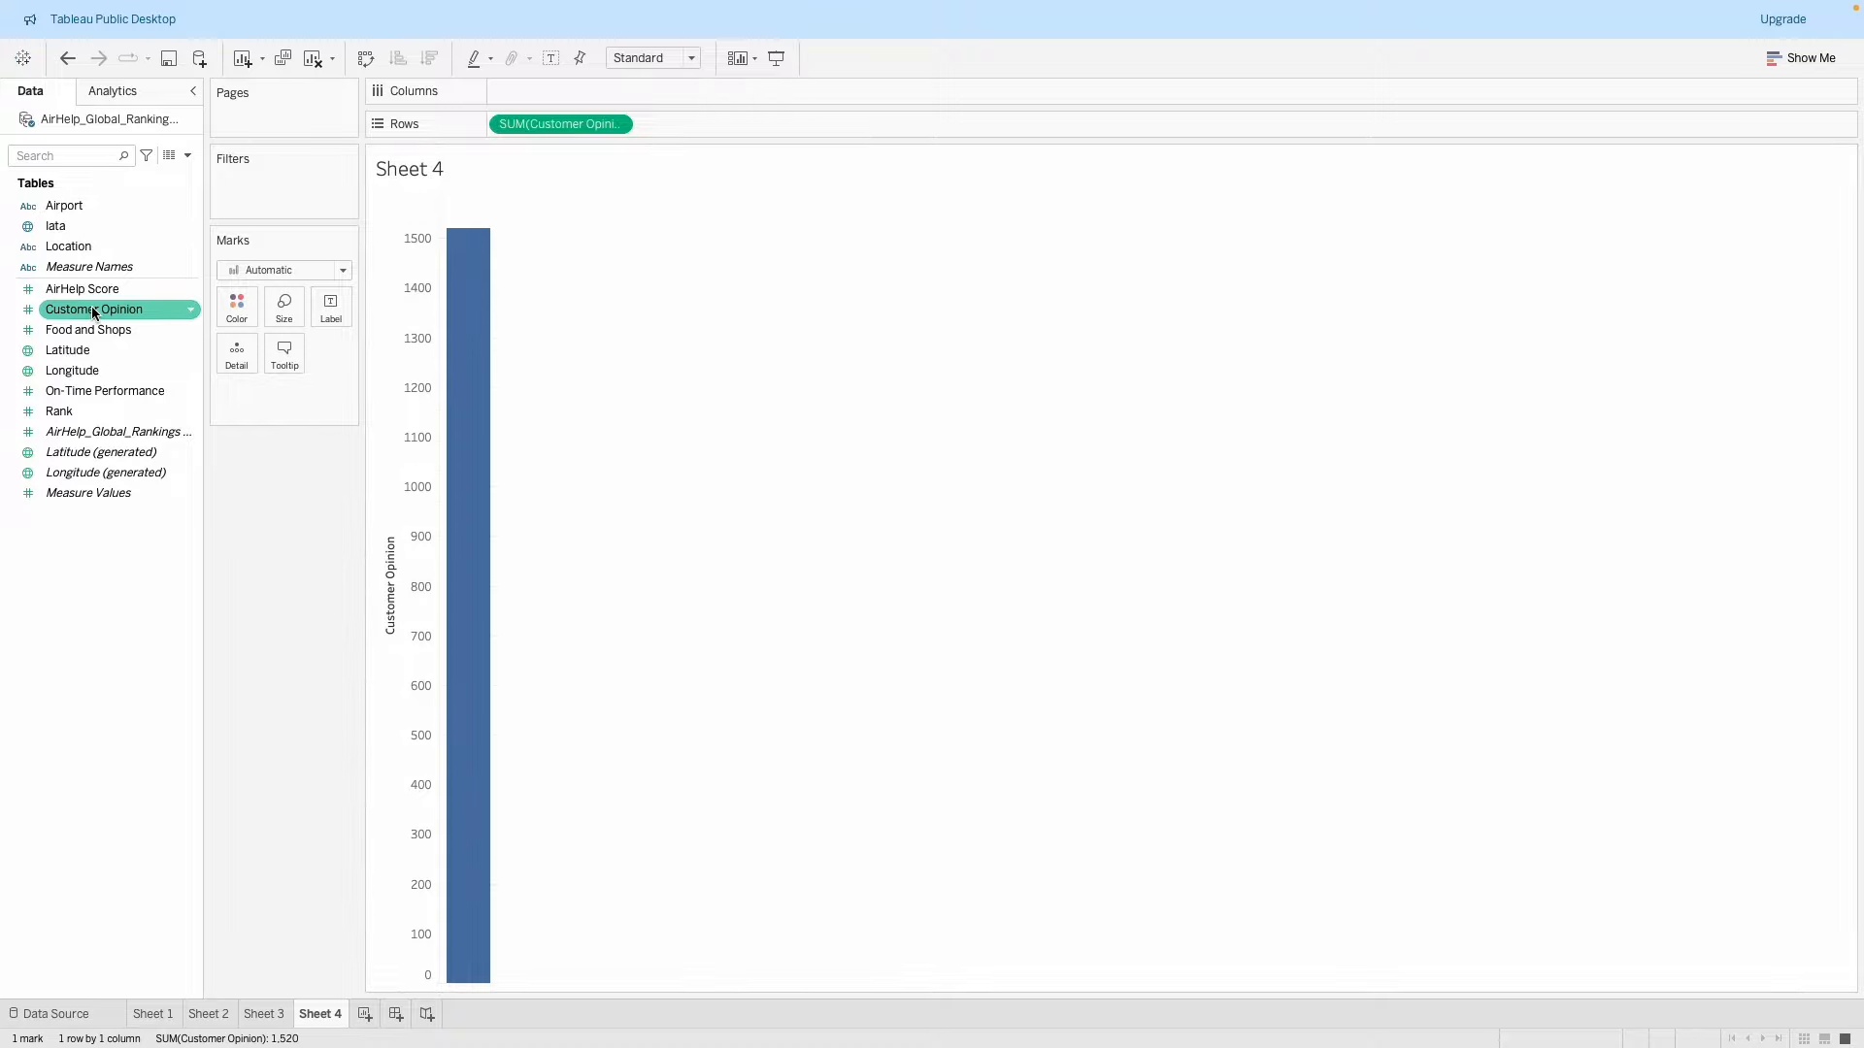
left_click_drag(100, 330, 708, 103)
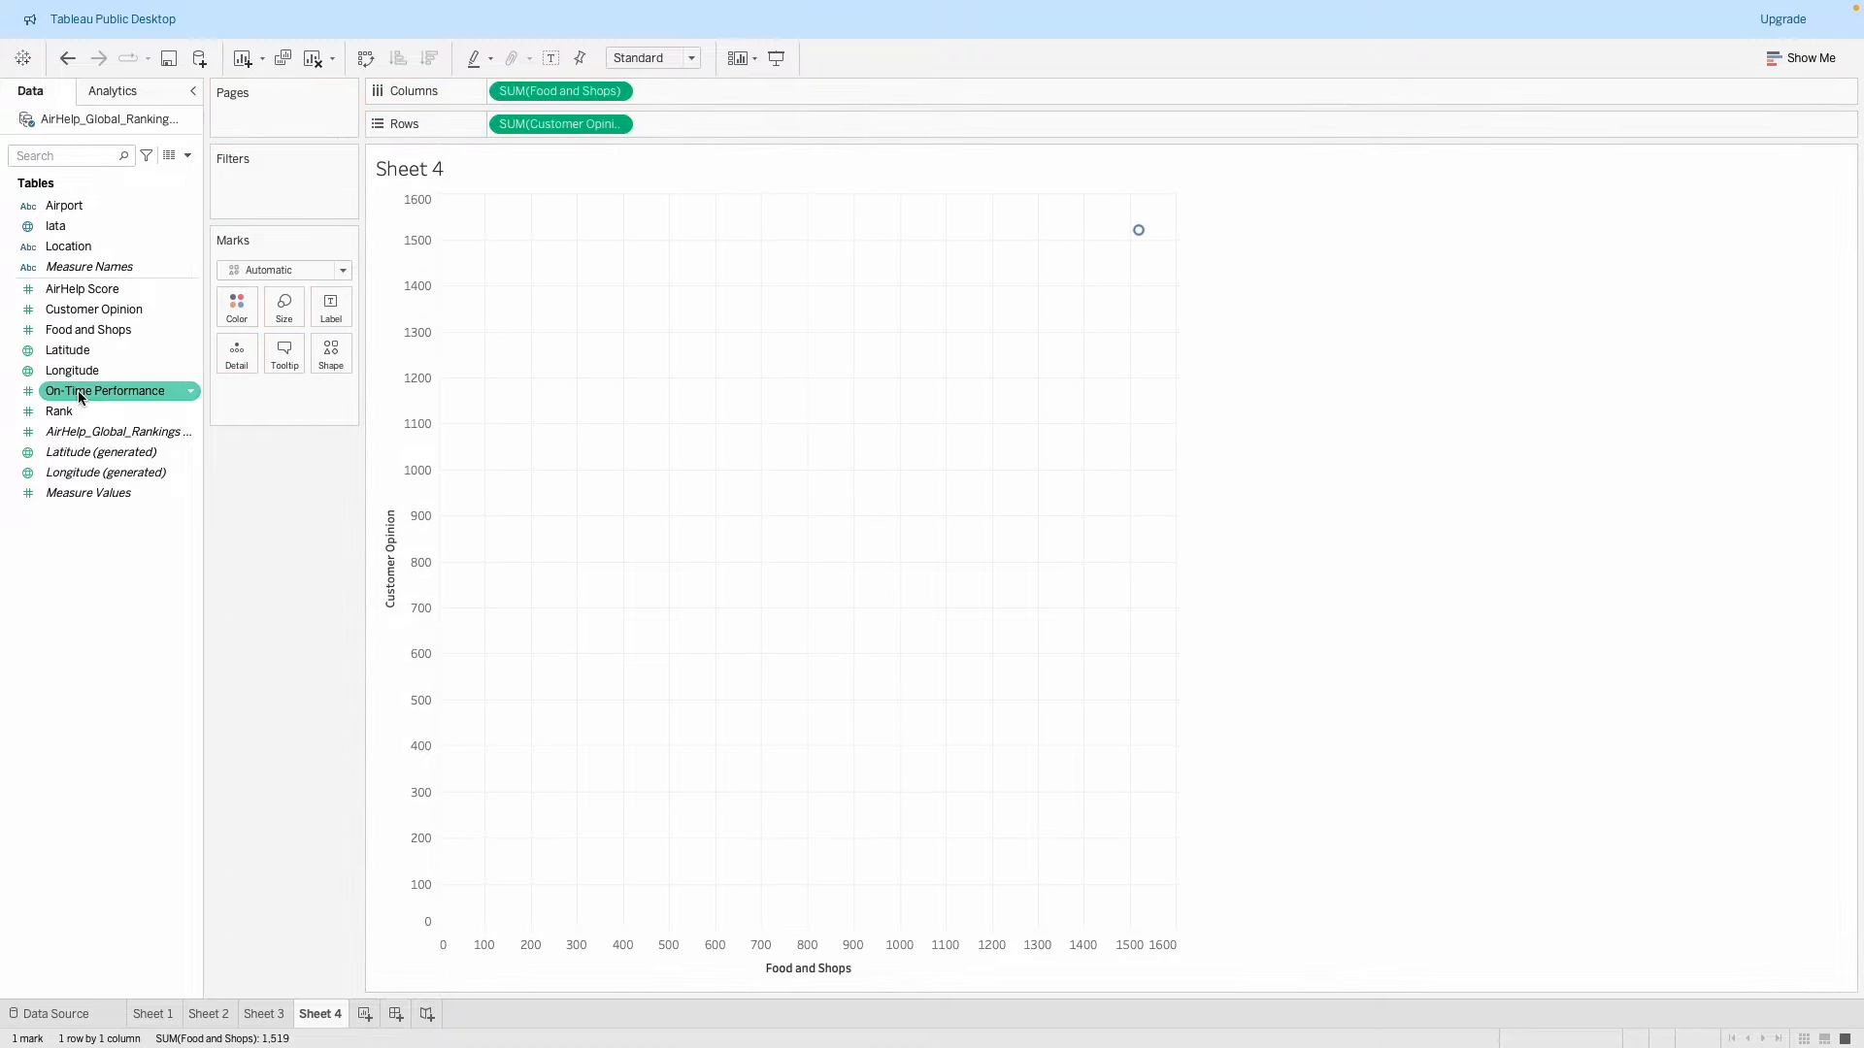
left_click_drag(78, 390, 706, 93)
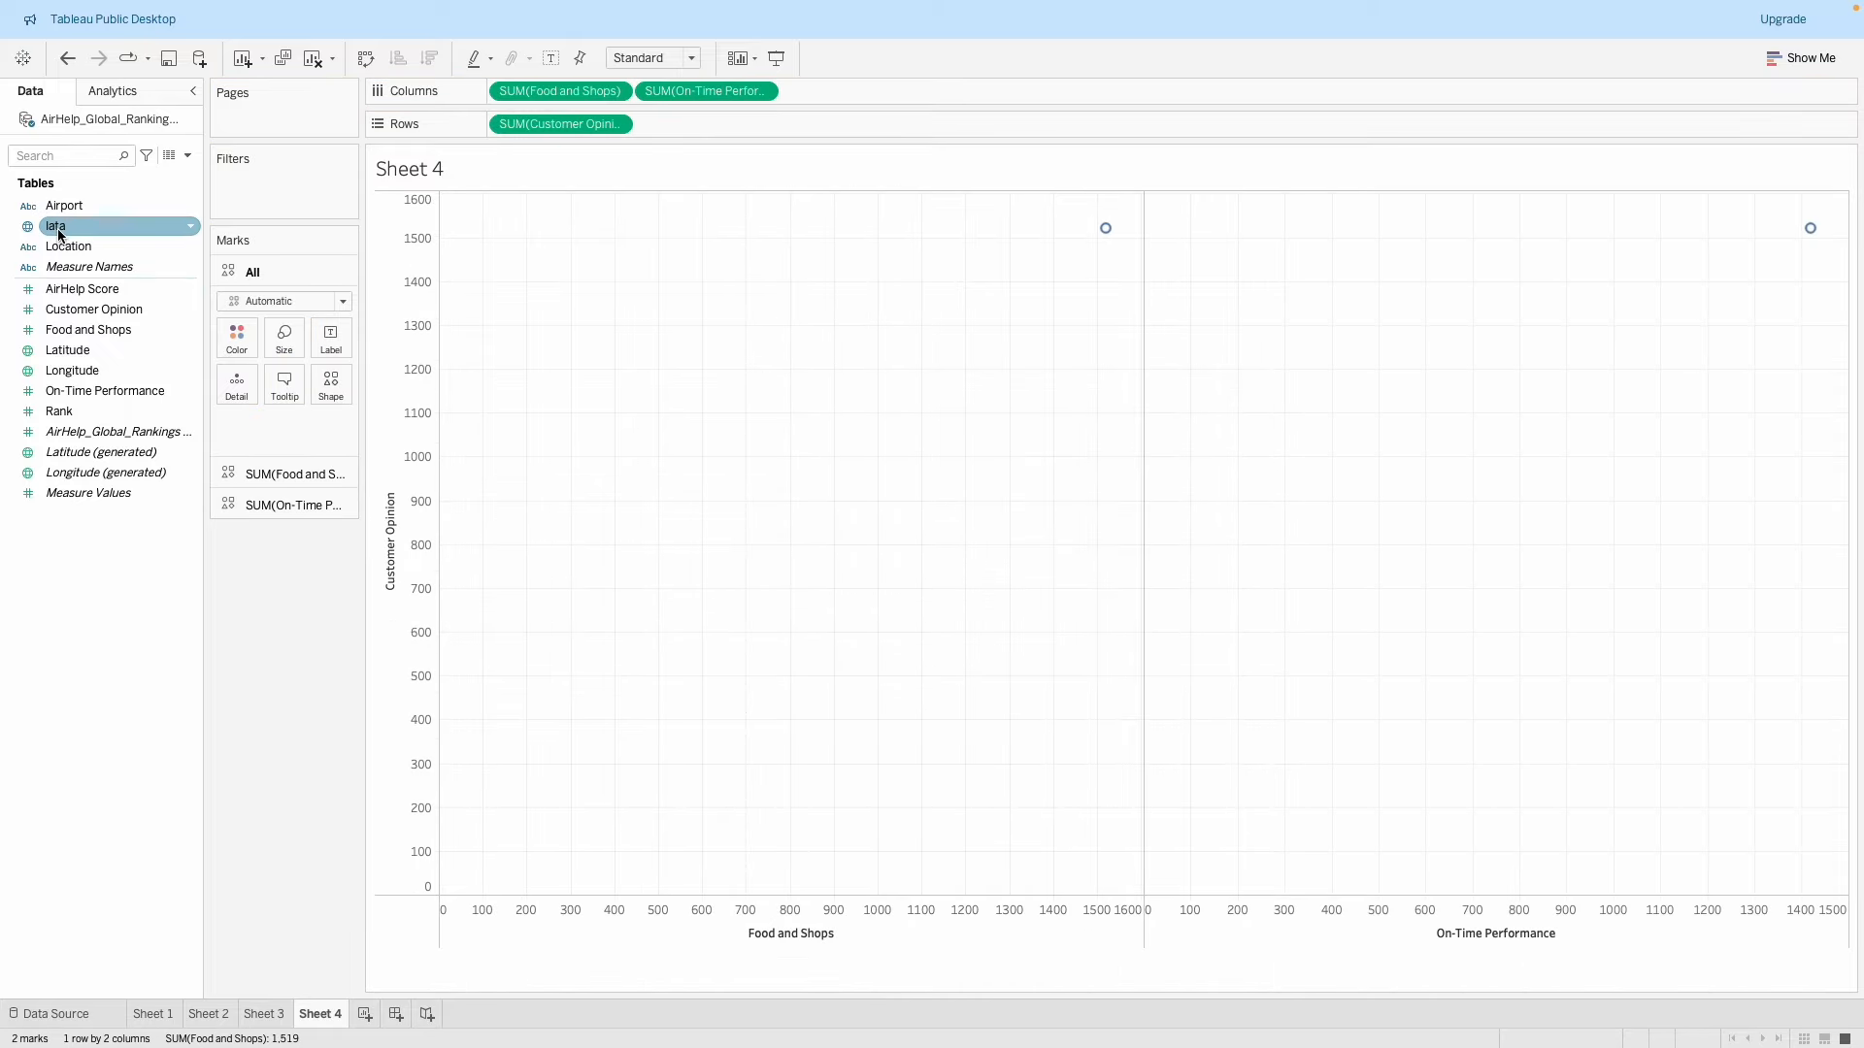
left_click_drag(56, 227, 239, 393)
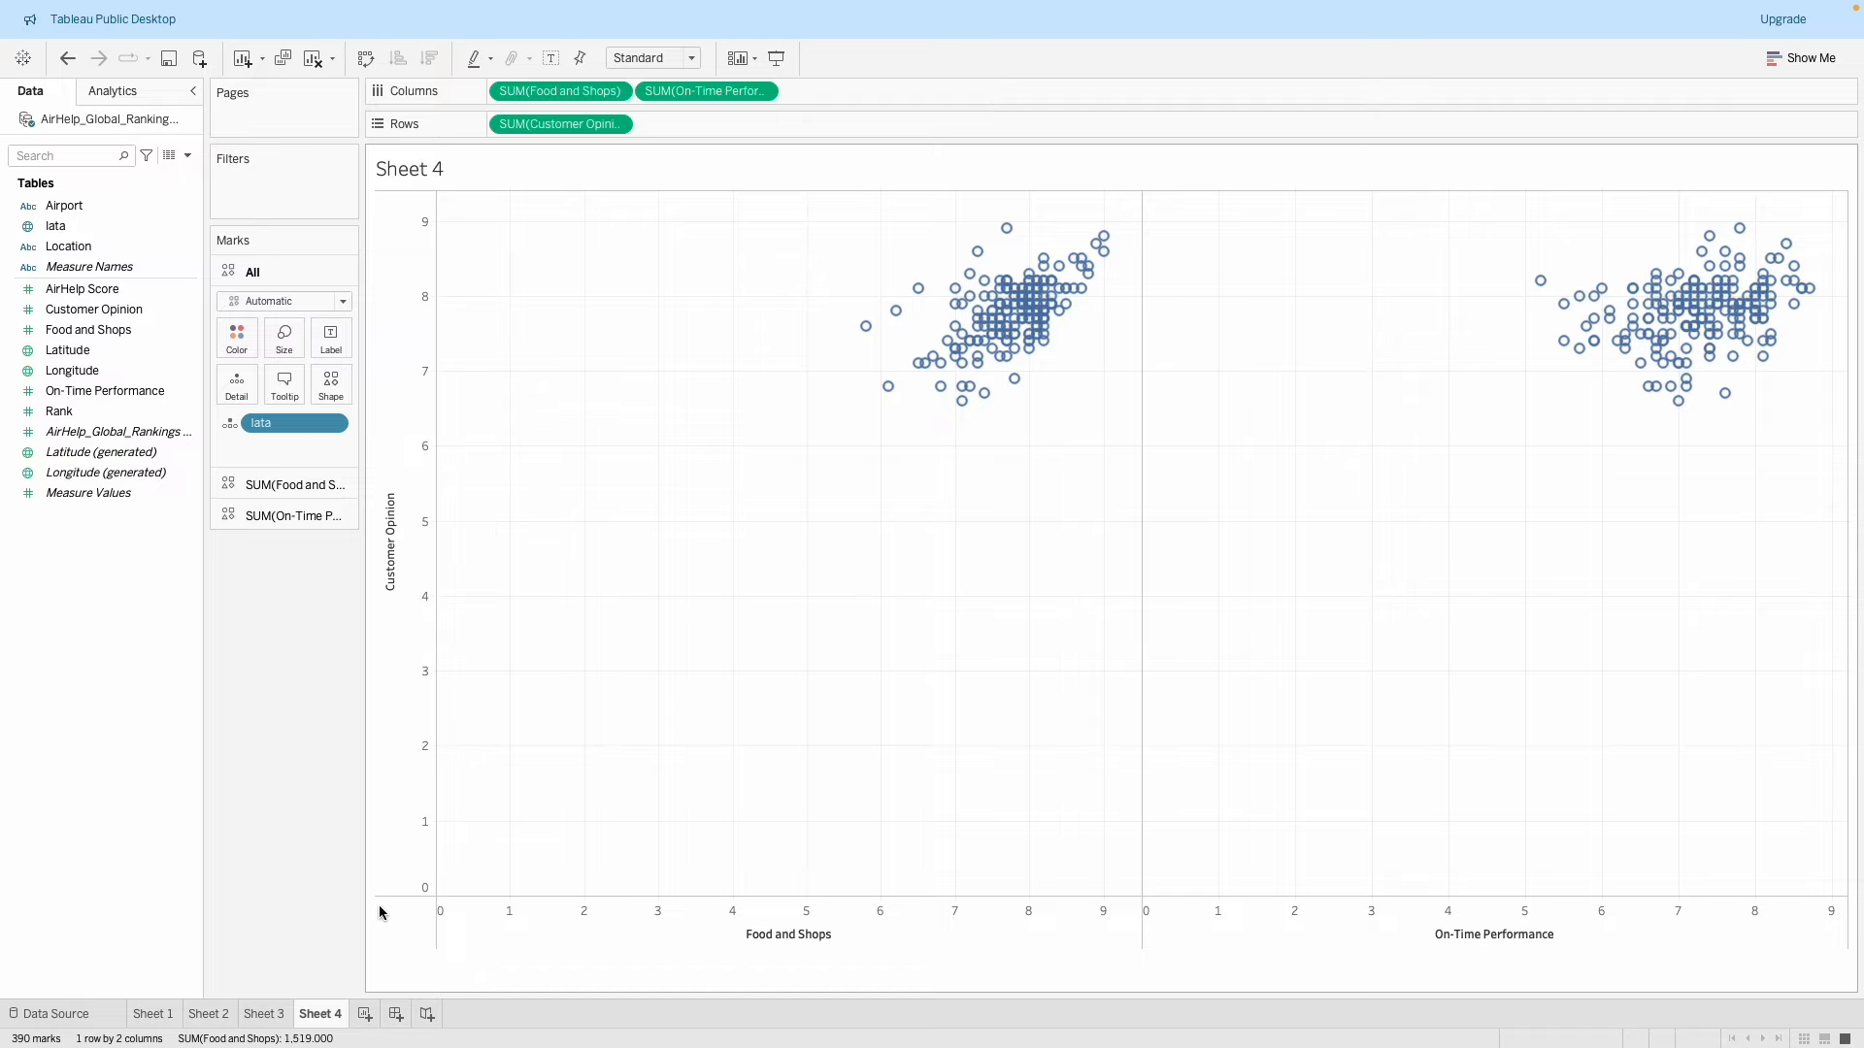
Review the scatter plots, the airport map and the sorted bar charts across the existing worksheets.
left_click(281, 1015)
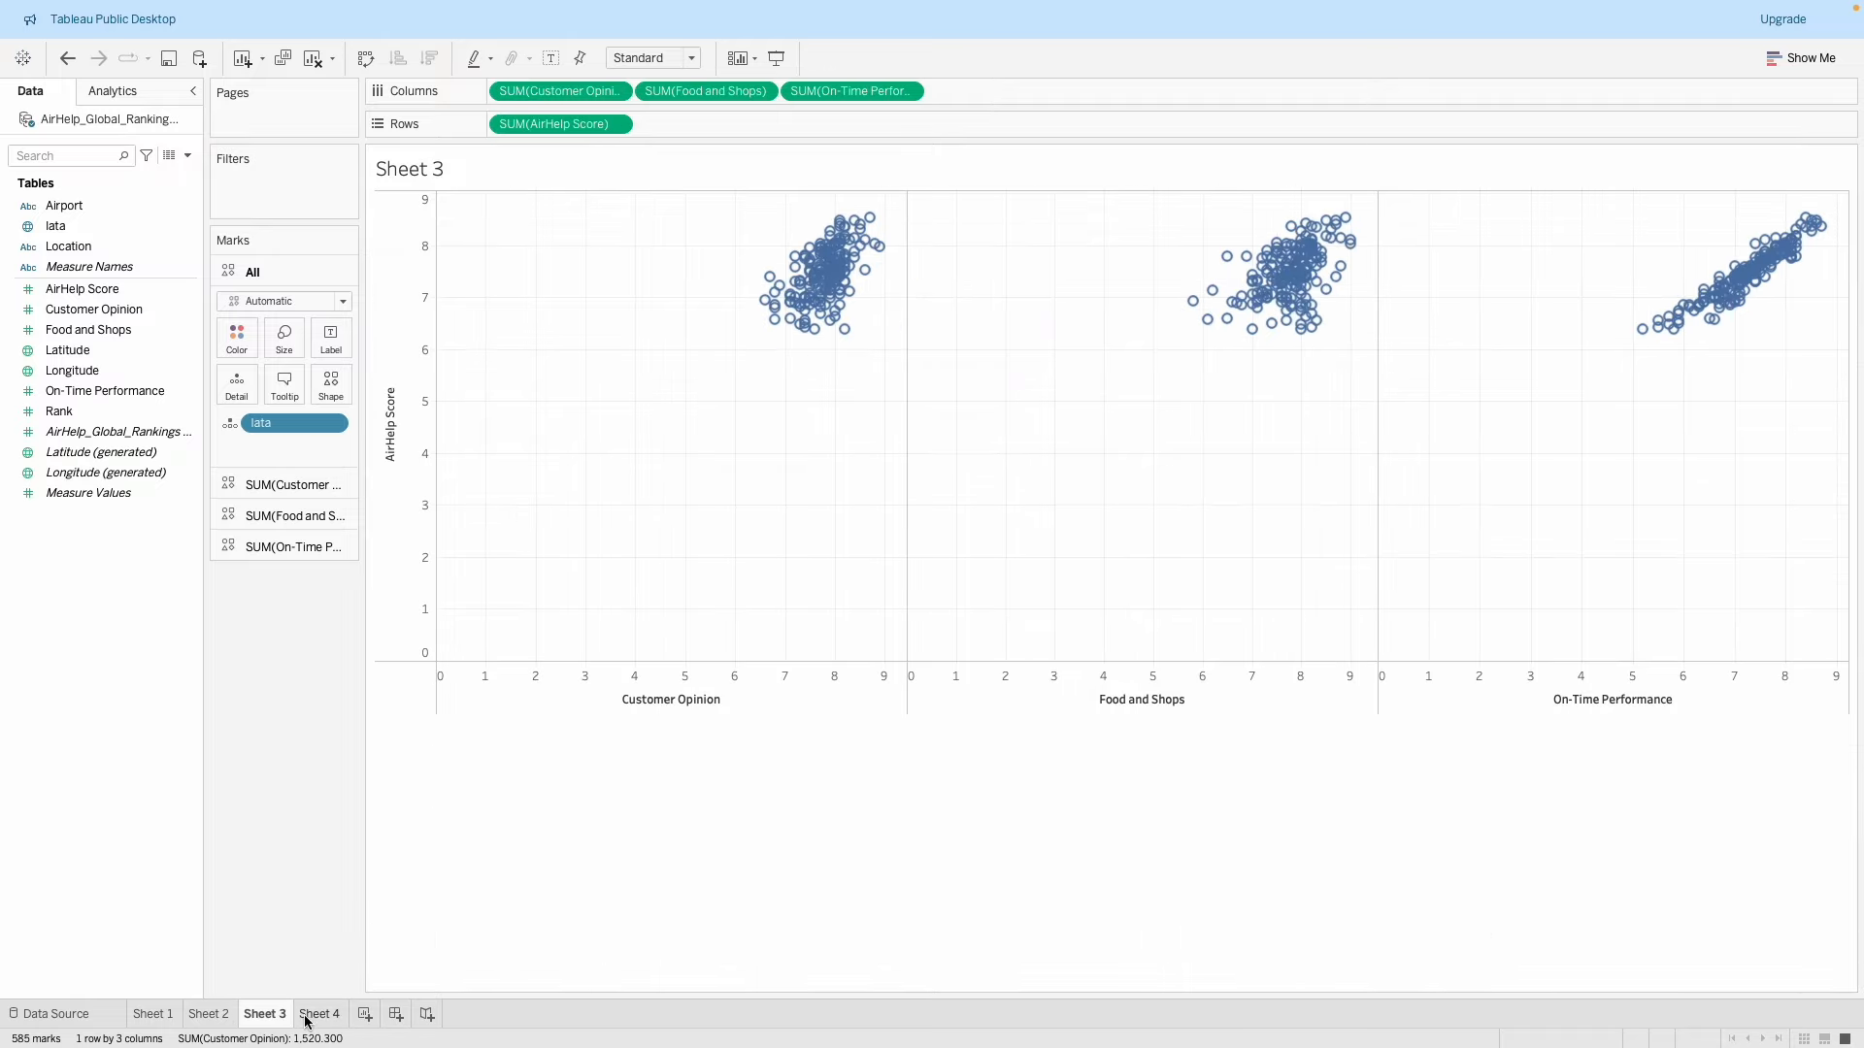
left_click(208, 1014)
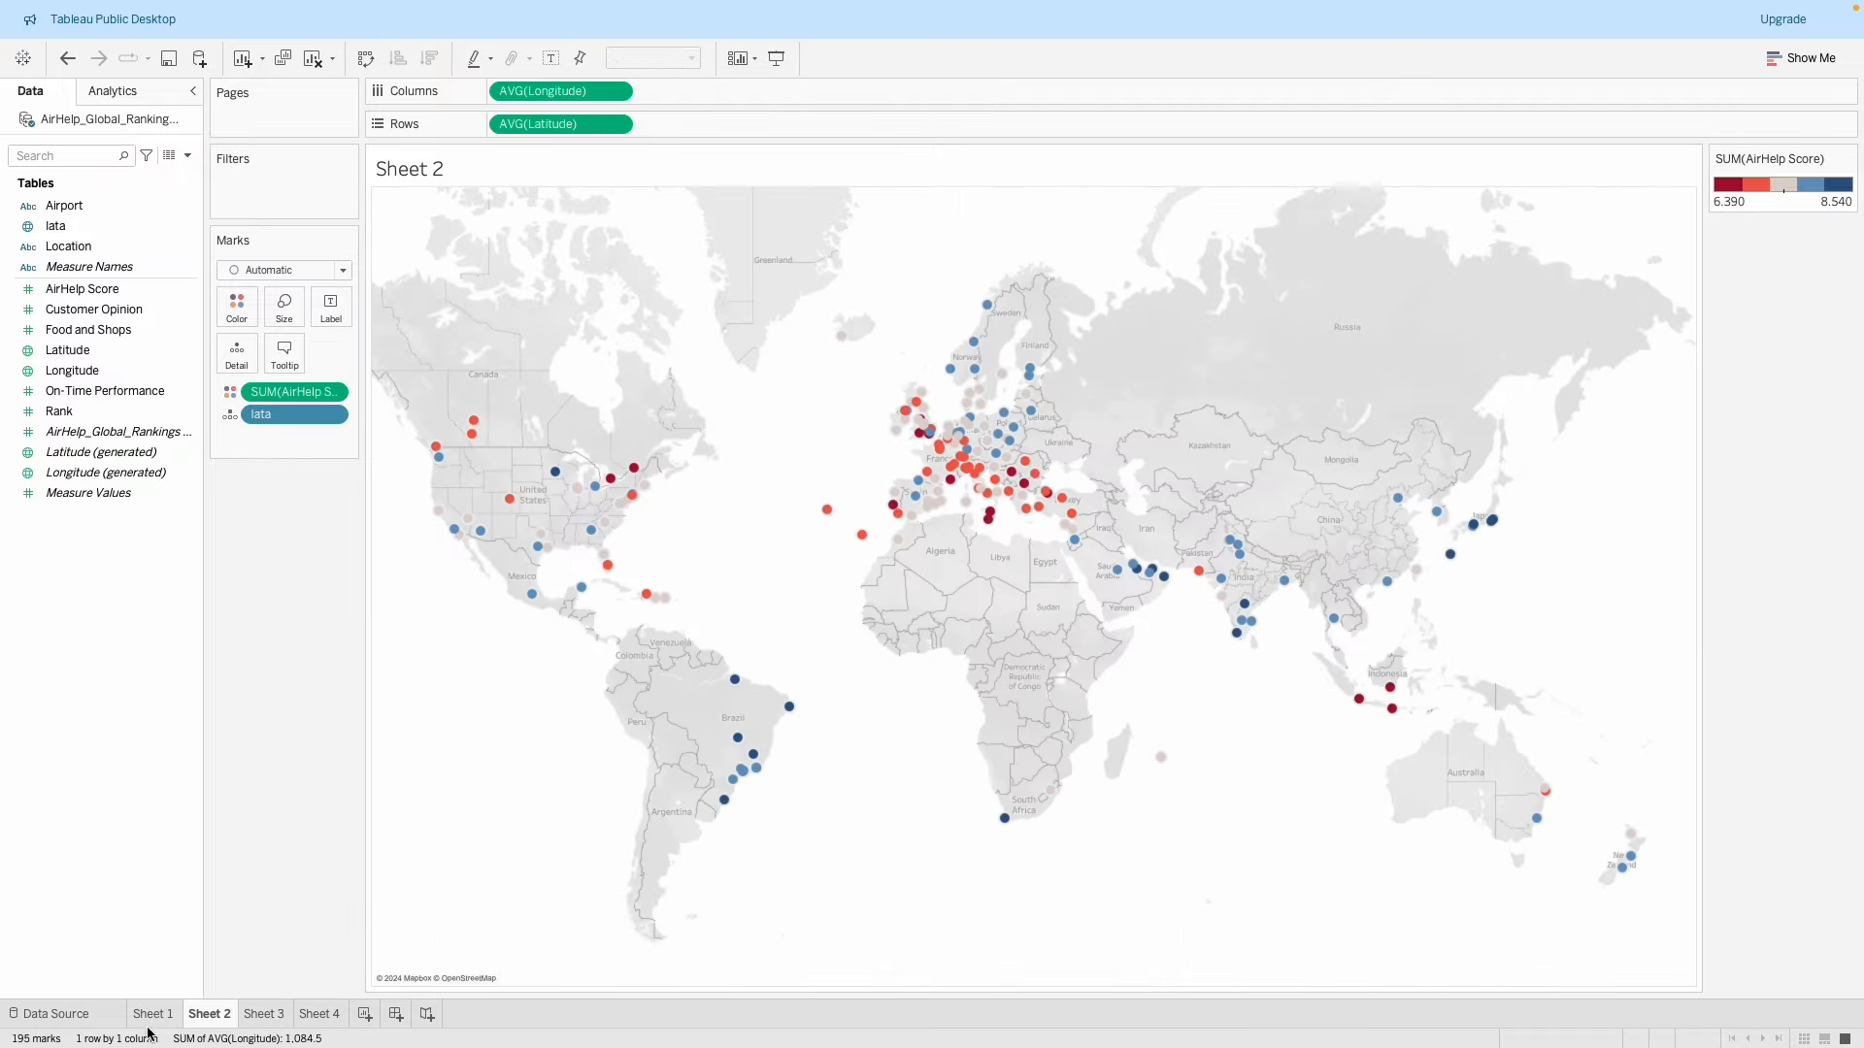
left_click(270, 1014)
left_click(207, 1015)
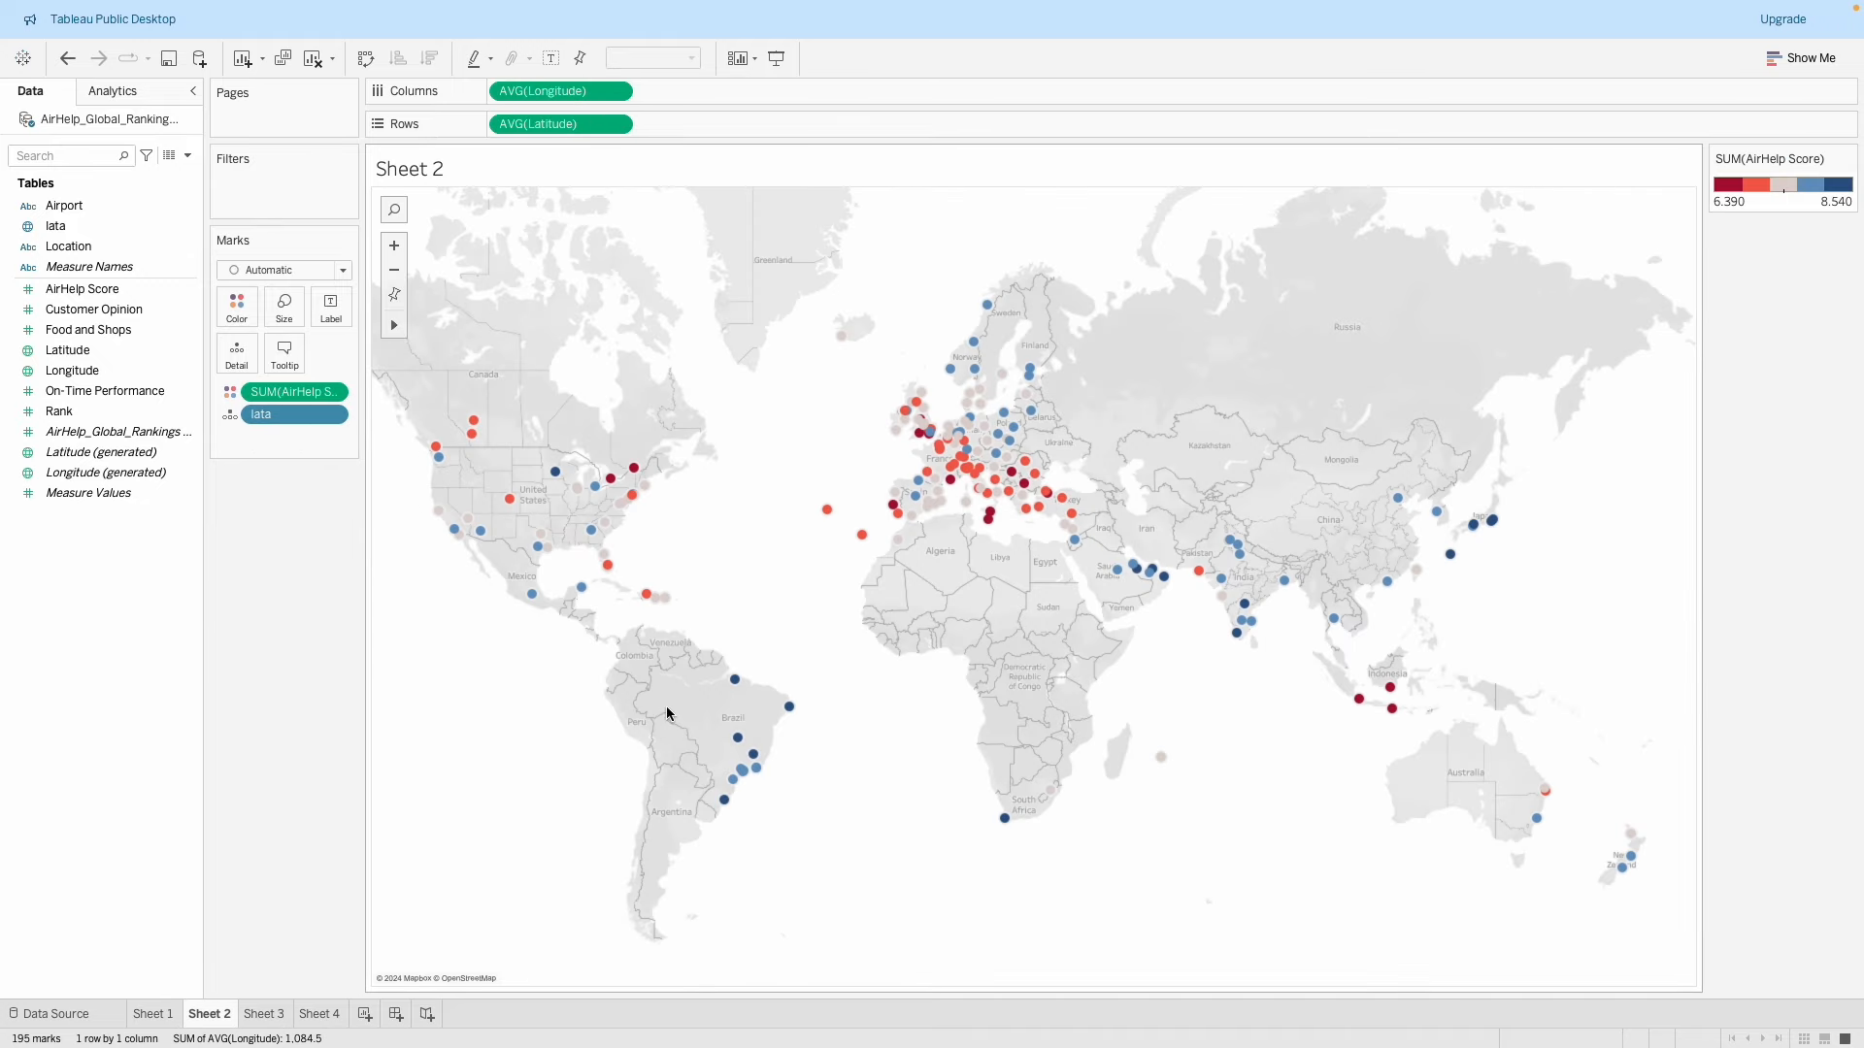
left_click(153, 1013)
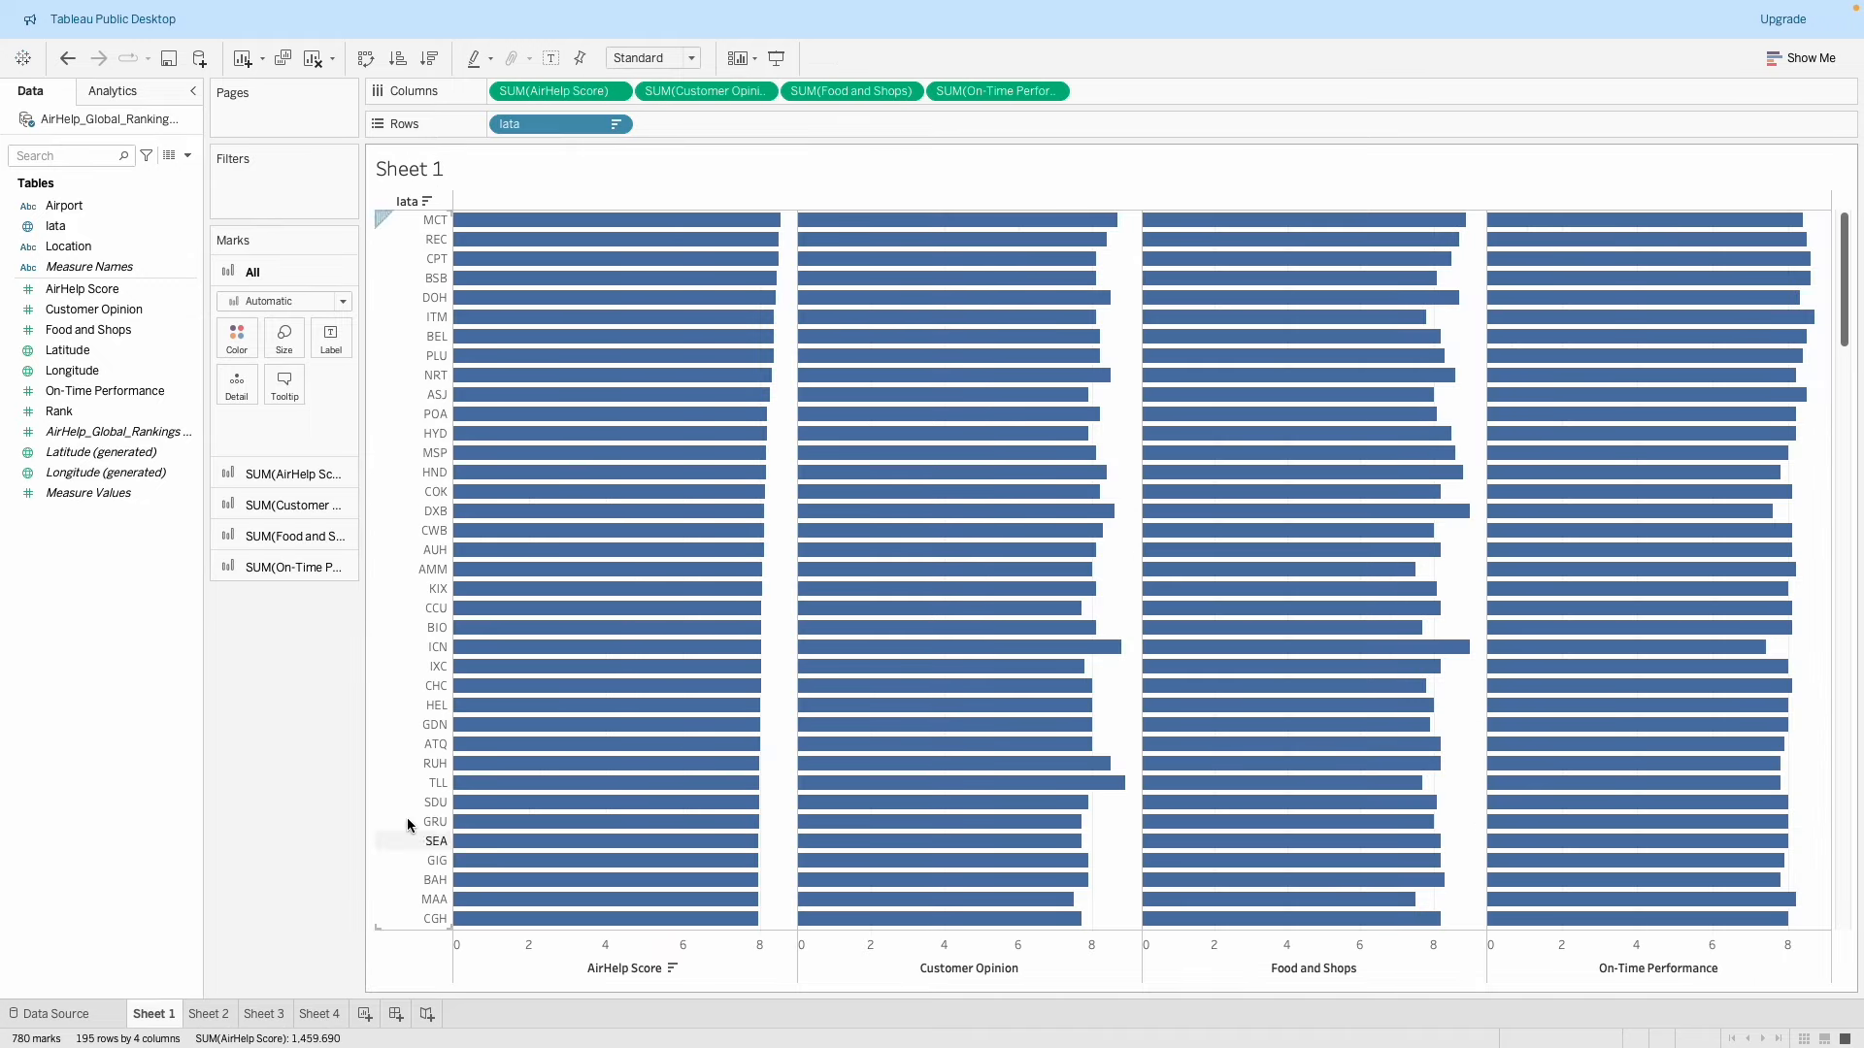
scroll(1058, 549, "down", 10)
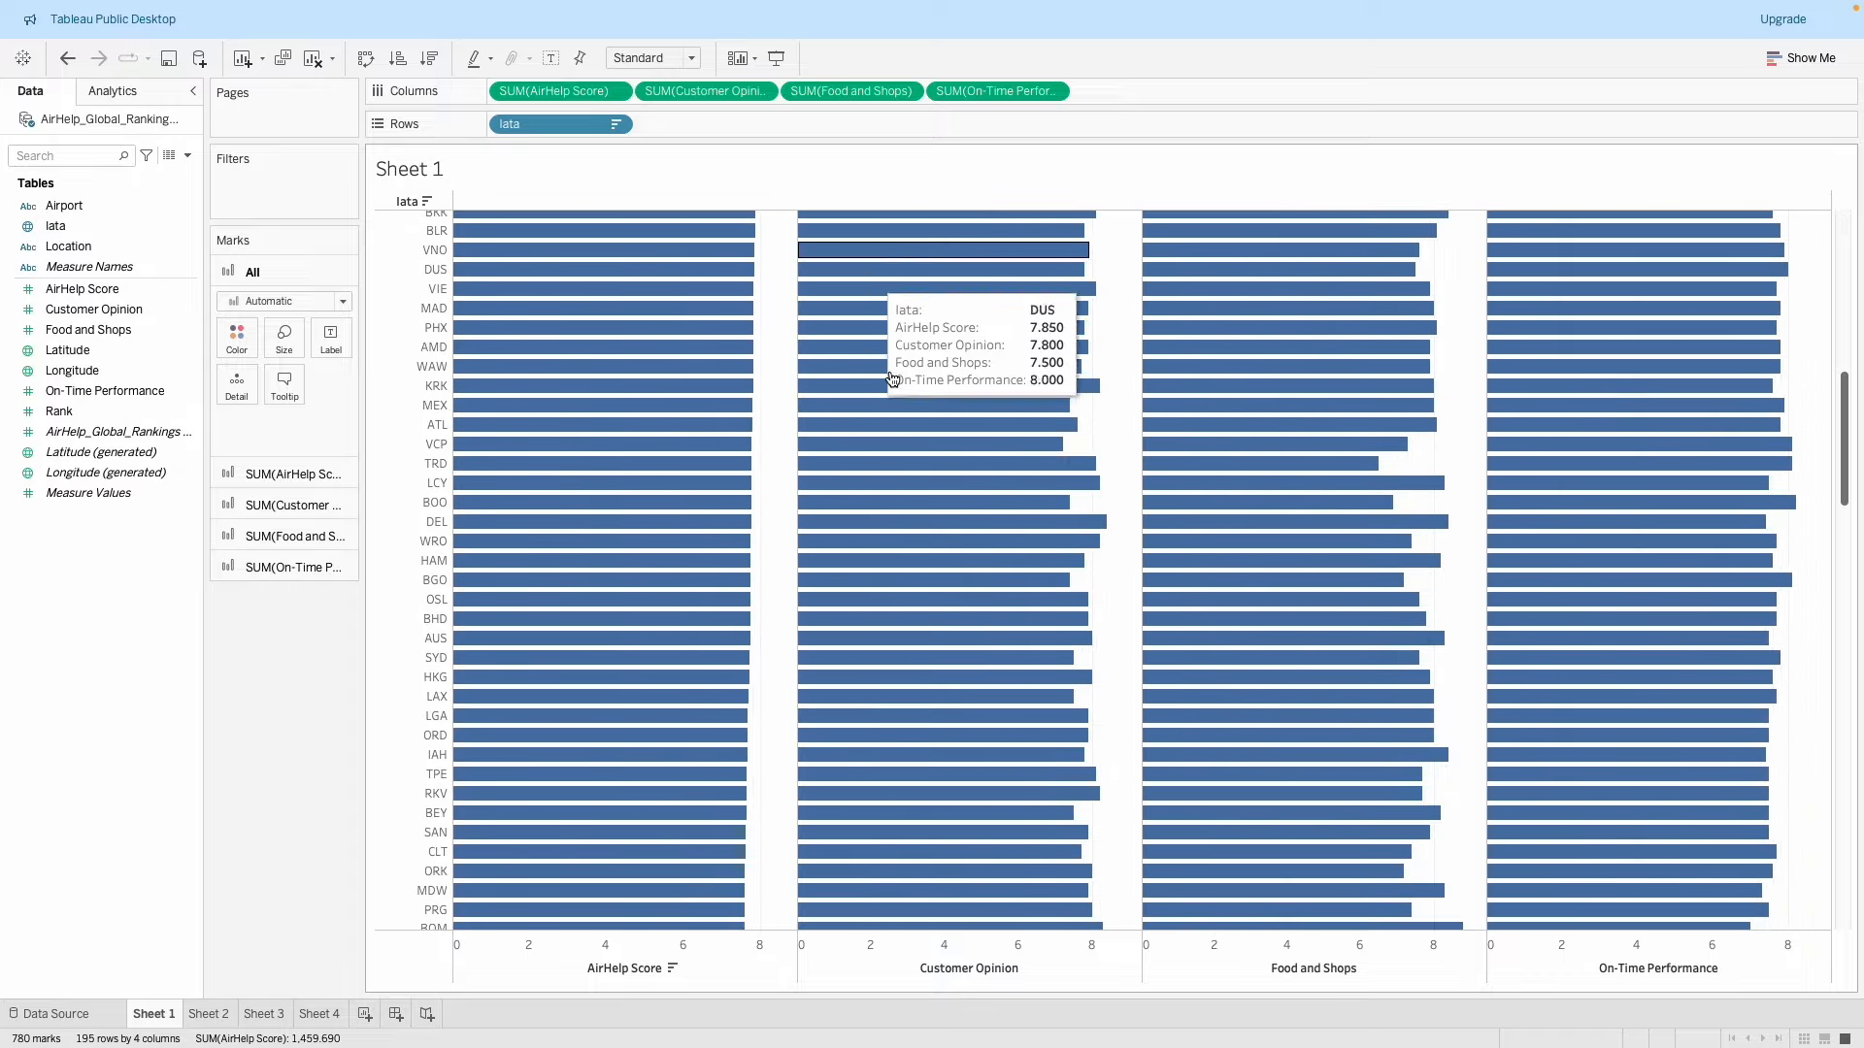
scroll(929, 517, "up", 5)
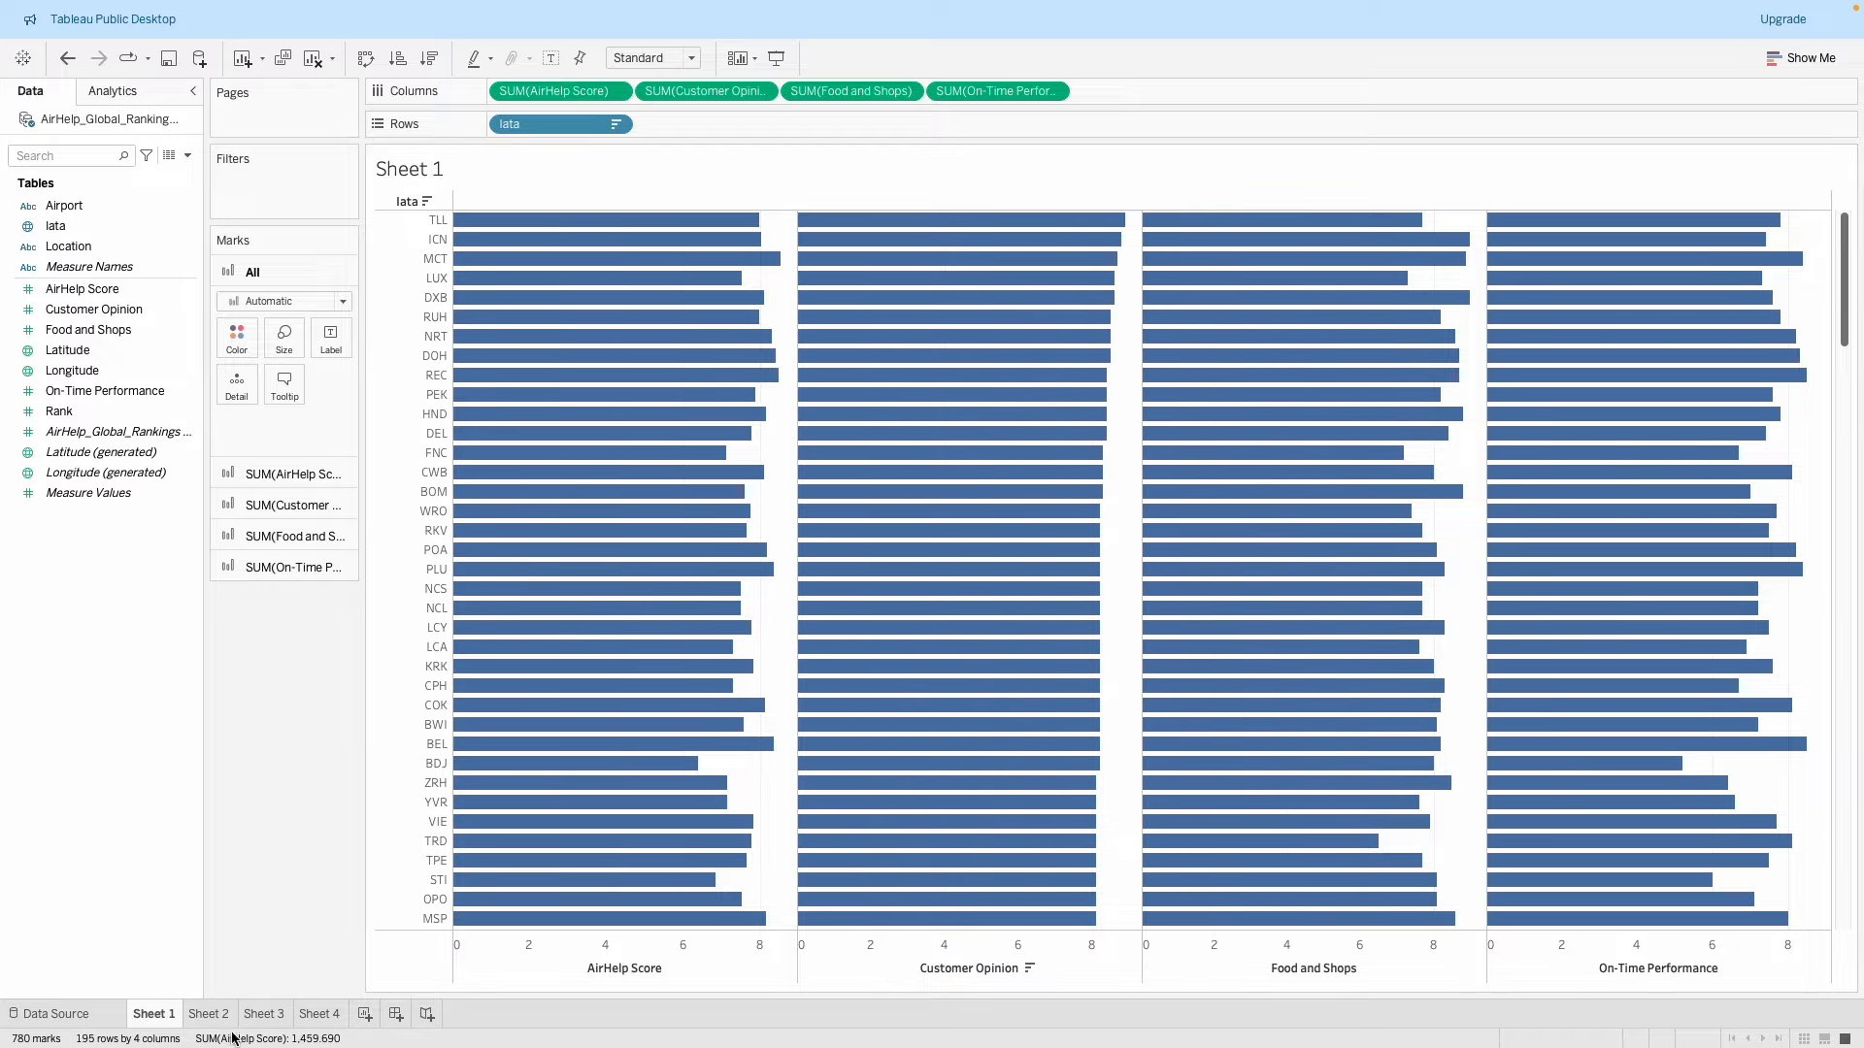
left_click(317, 1014)
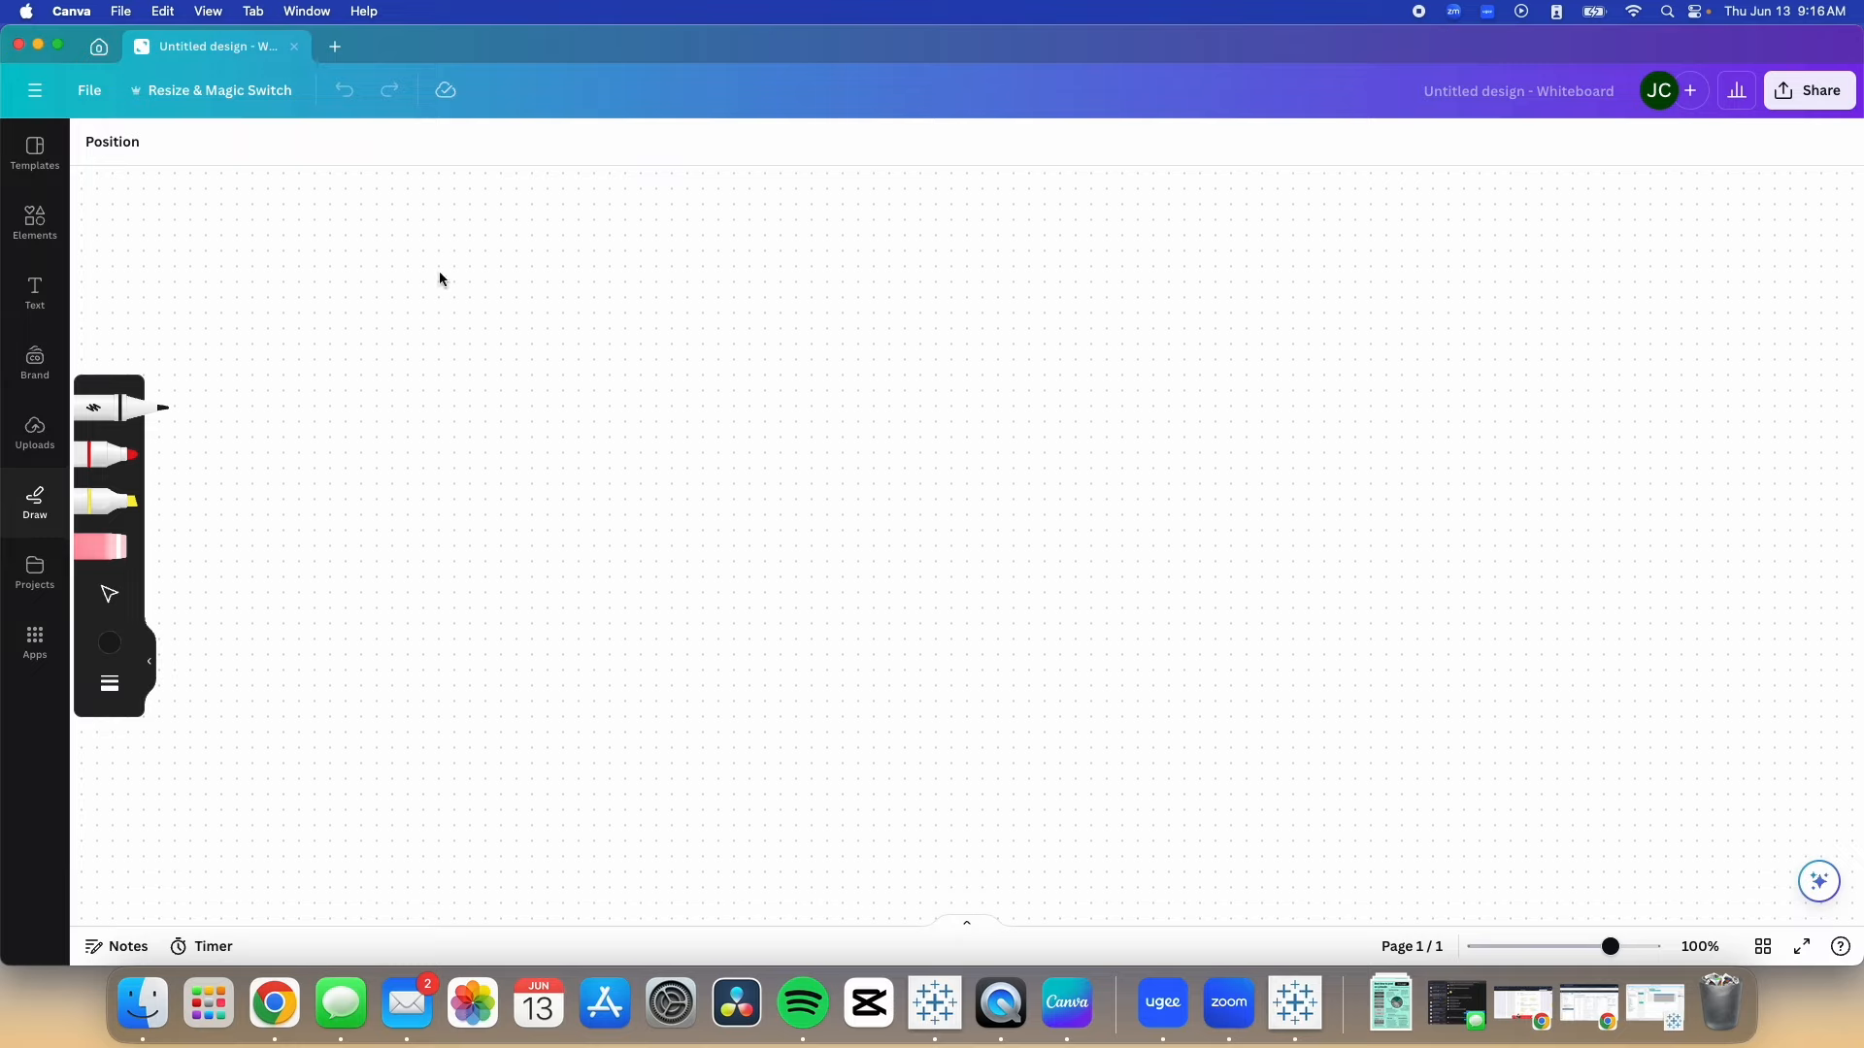
On the Canva whiteboard, sketch a large dashboard frame with two upright boxes inside its upper-left area, labeled Best and Worst.
mouse_move(310, 193)
left_mouse_down()
mouse_move(295, 791)
mouse_move(433, 843)
mouse_move(1440, 844)
mouse_move(1622, 828)
mouse_move(1595, 179)
left_mouse_up()
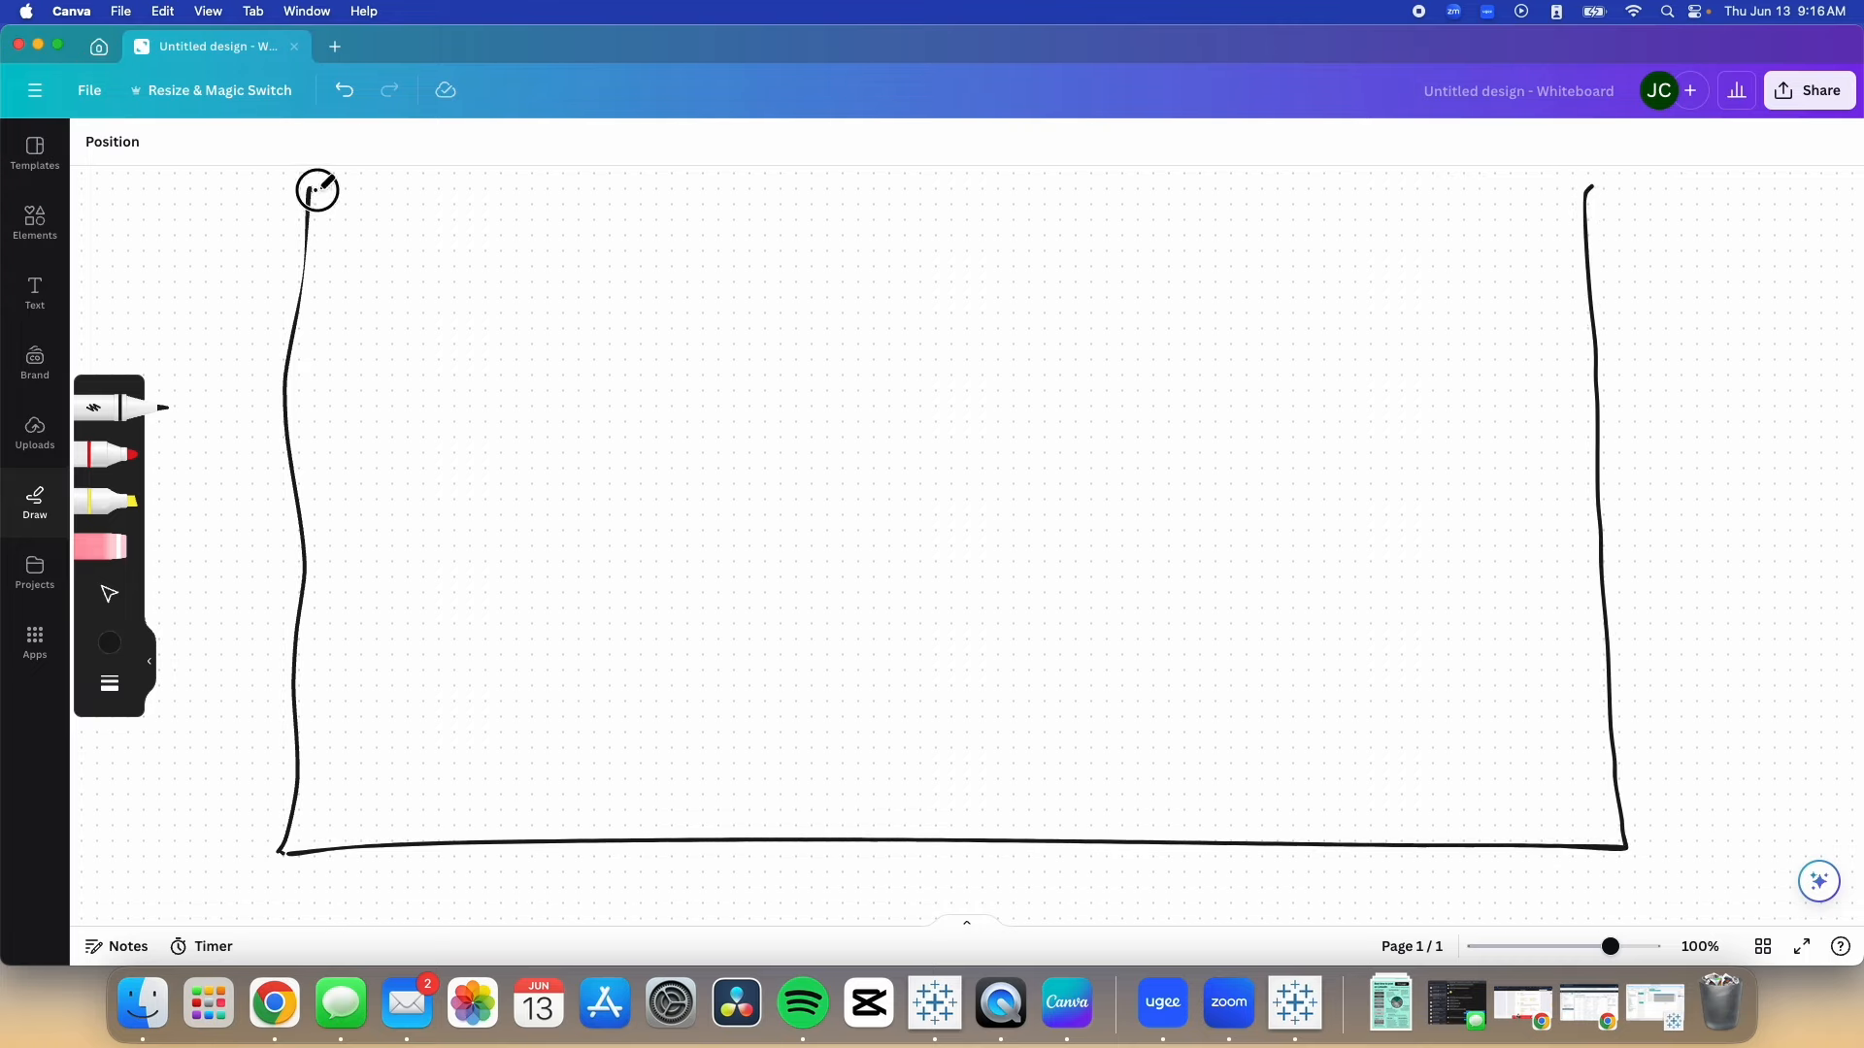
left_click_drag(311, 190, 1656, 214)
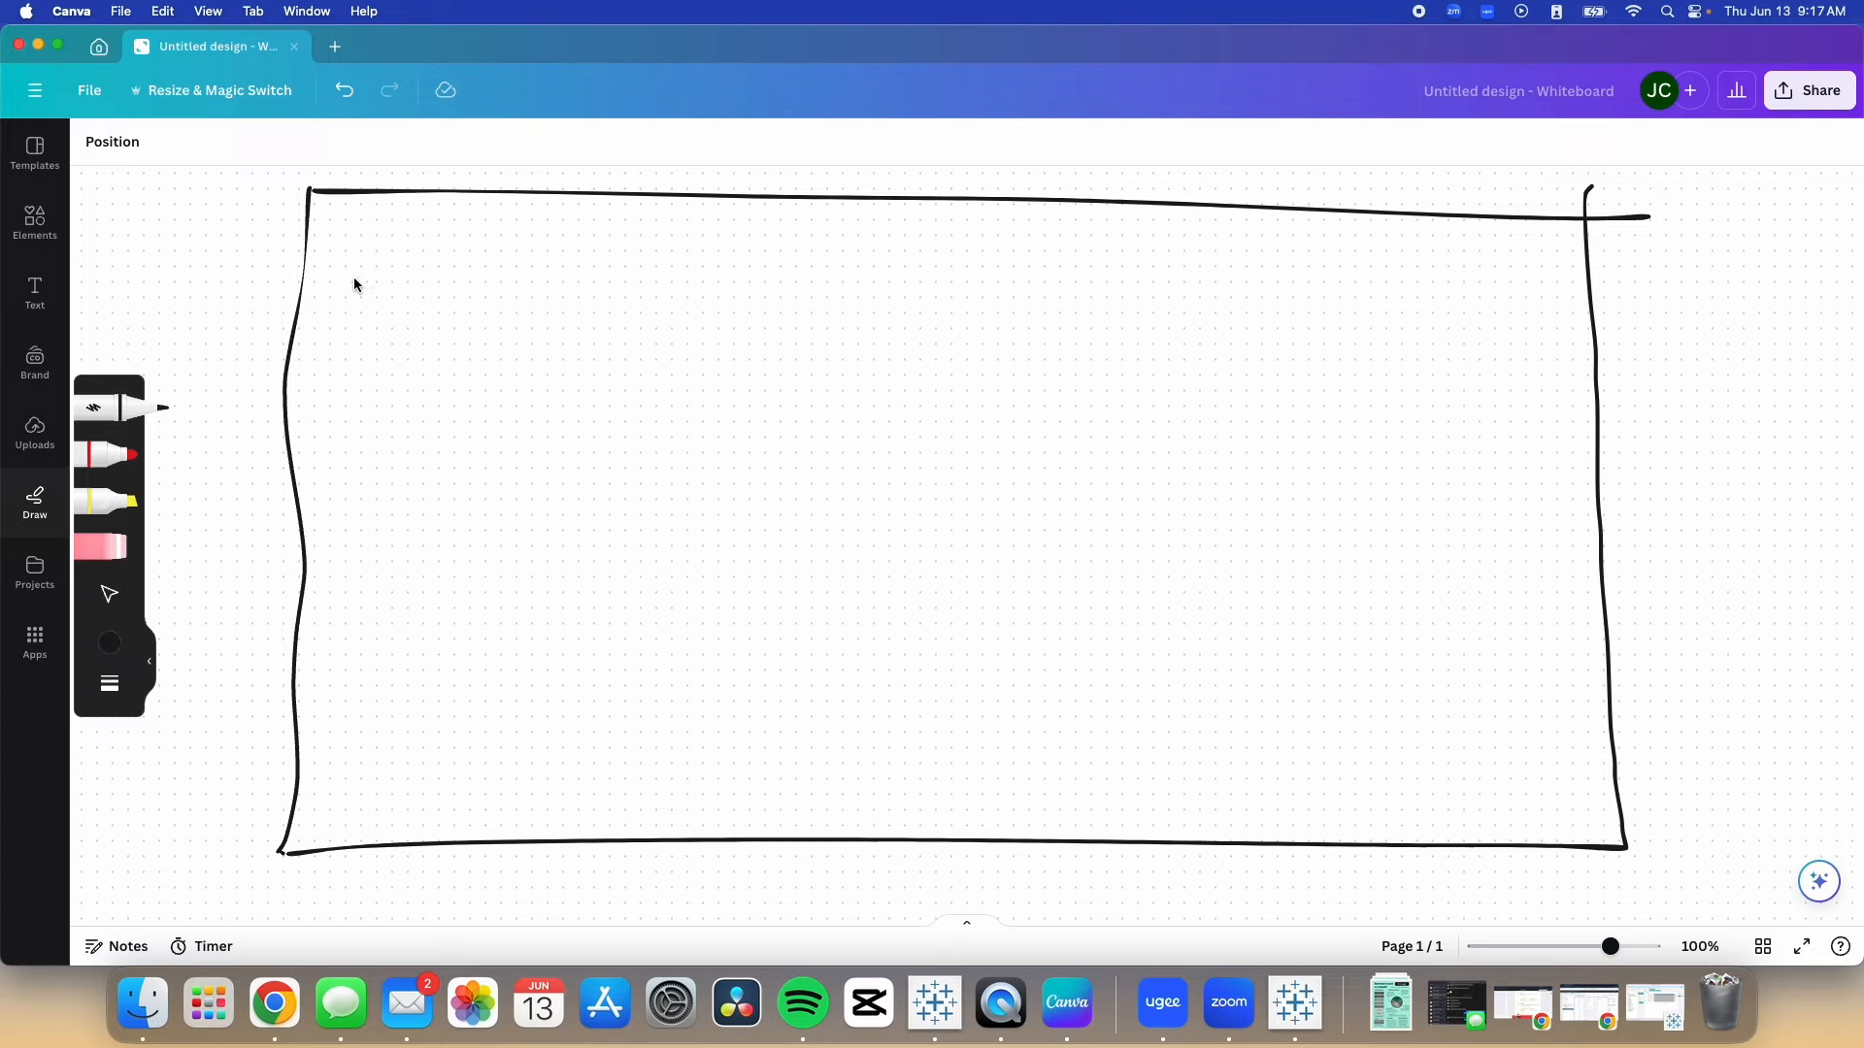
mouse_move(351, 283)
left_mouse_down()
mouse_move(504, 276)
mouse_move(495, 520)
left_mouse_up()
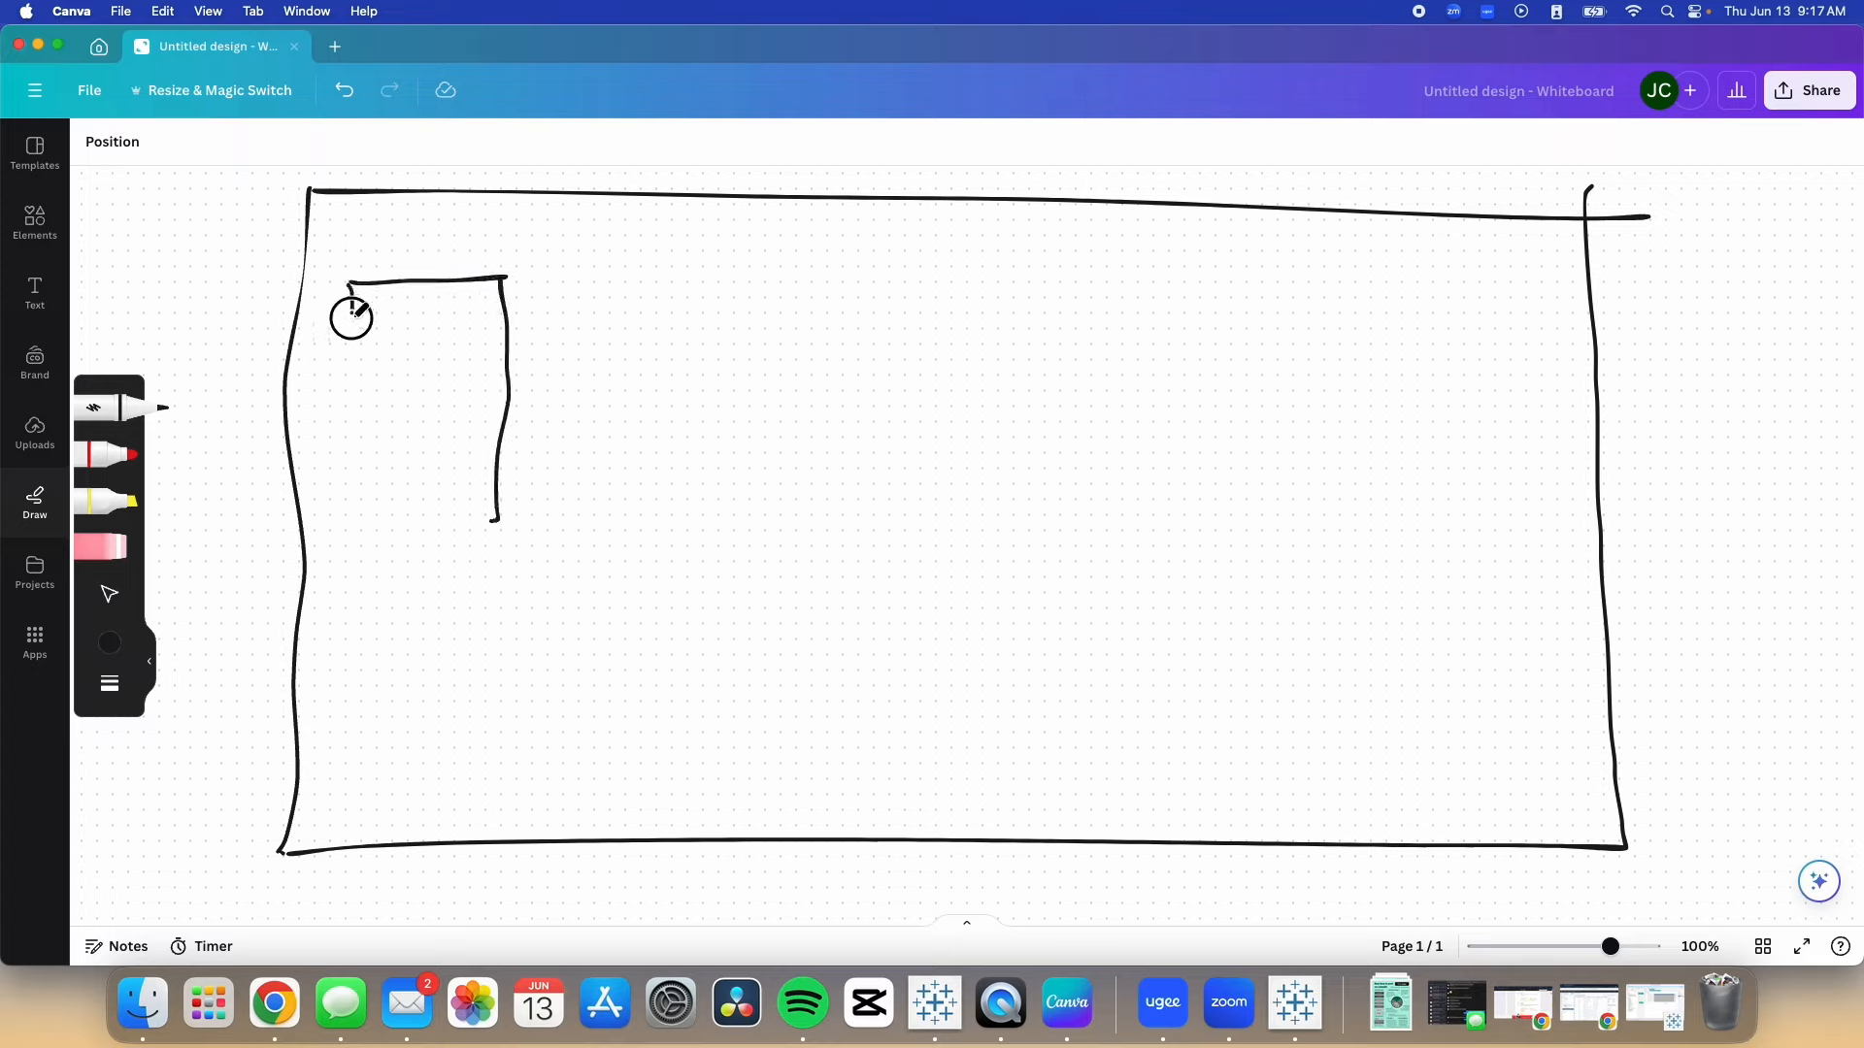
mouse_move(349, 284)
left_mouse_down()
mouse_move(344, 533)
mouse_move(521, 526)
left_mouse_up()
mouse_move(576, 279)
left_mouse_down()
mouse_move(573, 520)
mouse_move(734, 520)
left_mouse_up()
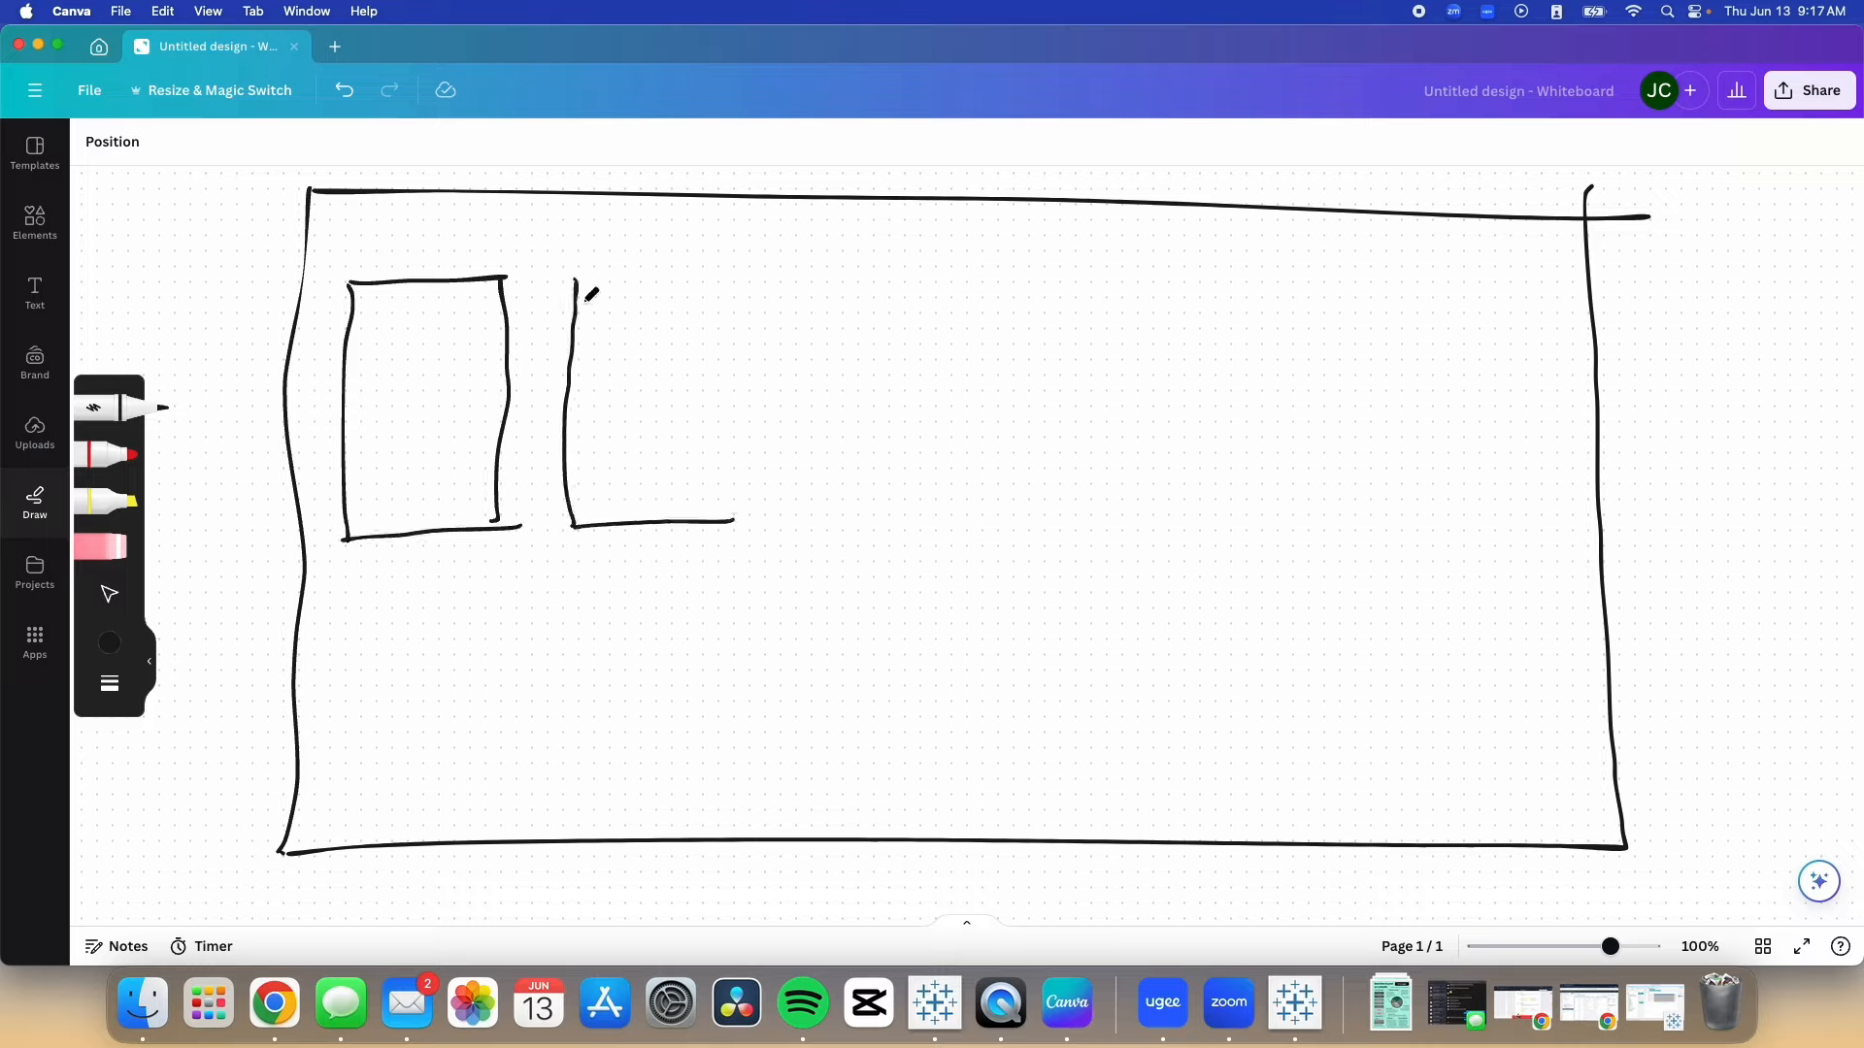
mouse_move(576, 280)
left_mouse_down()
mouse_move(715, 283)
mouse_move(730, 303)
mouse_move(728, 531)
left_mouse_up()
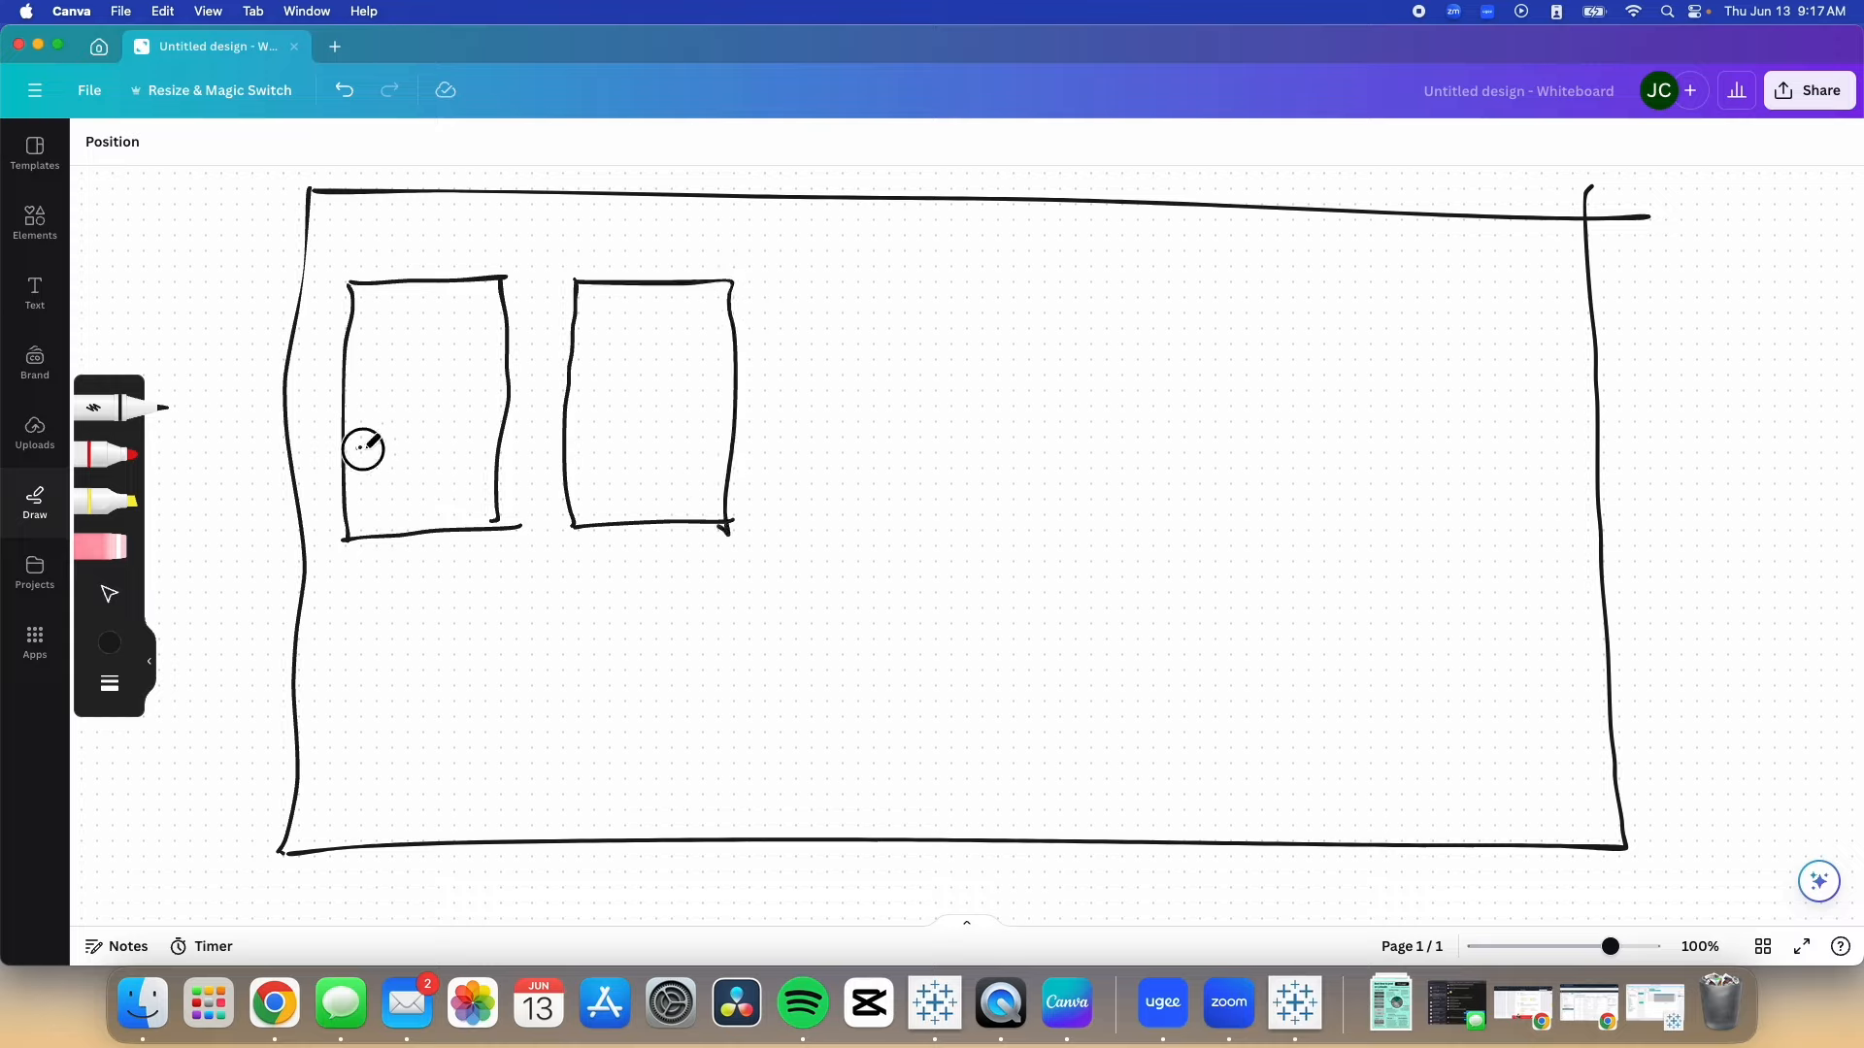
mouse_move(363, 448)
left_mouse_down()
mouse_move(708, 374)
mouse_move(691, 390)
left_mouse_up()
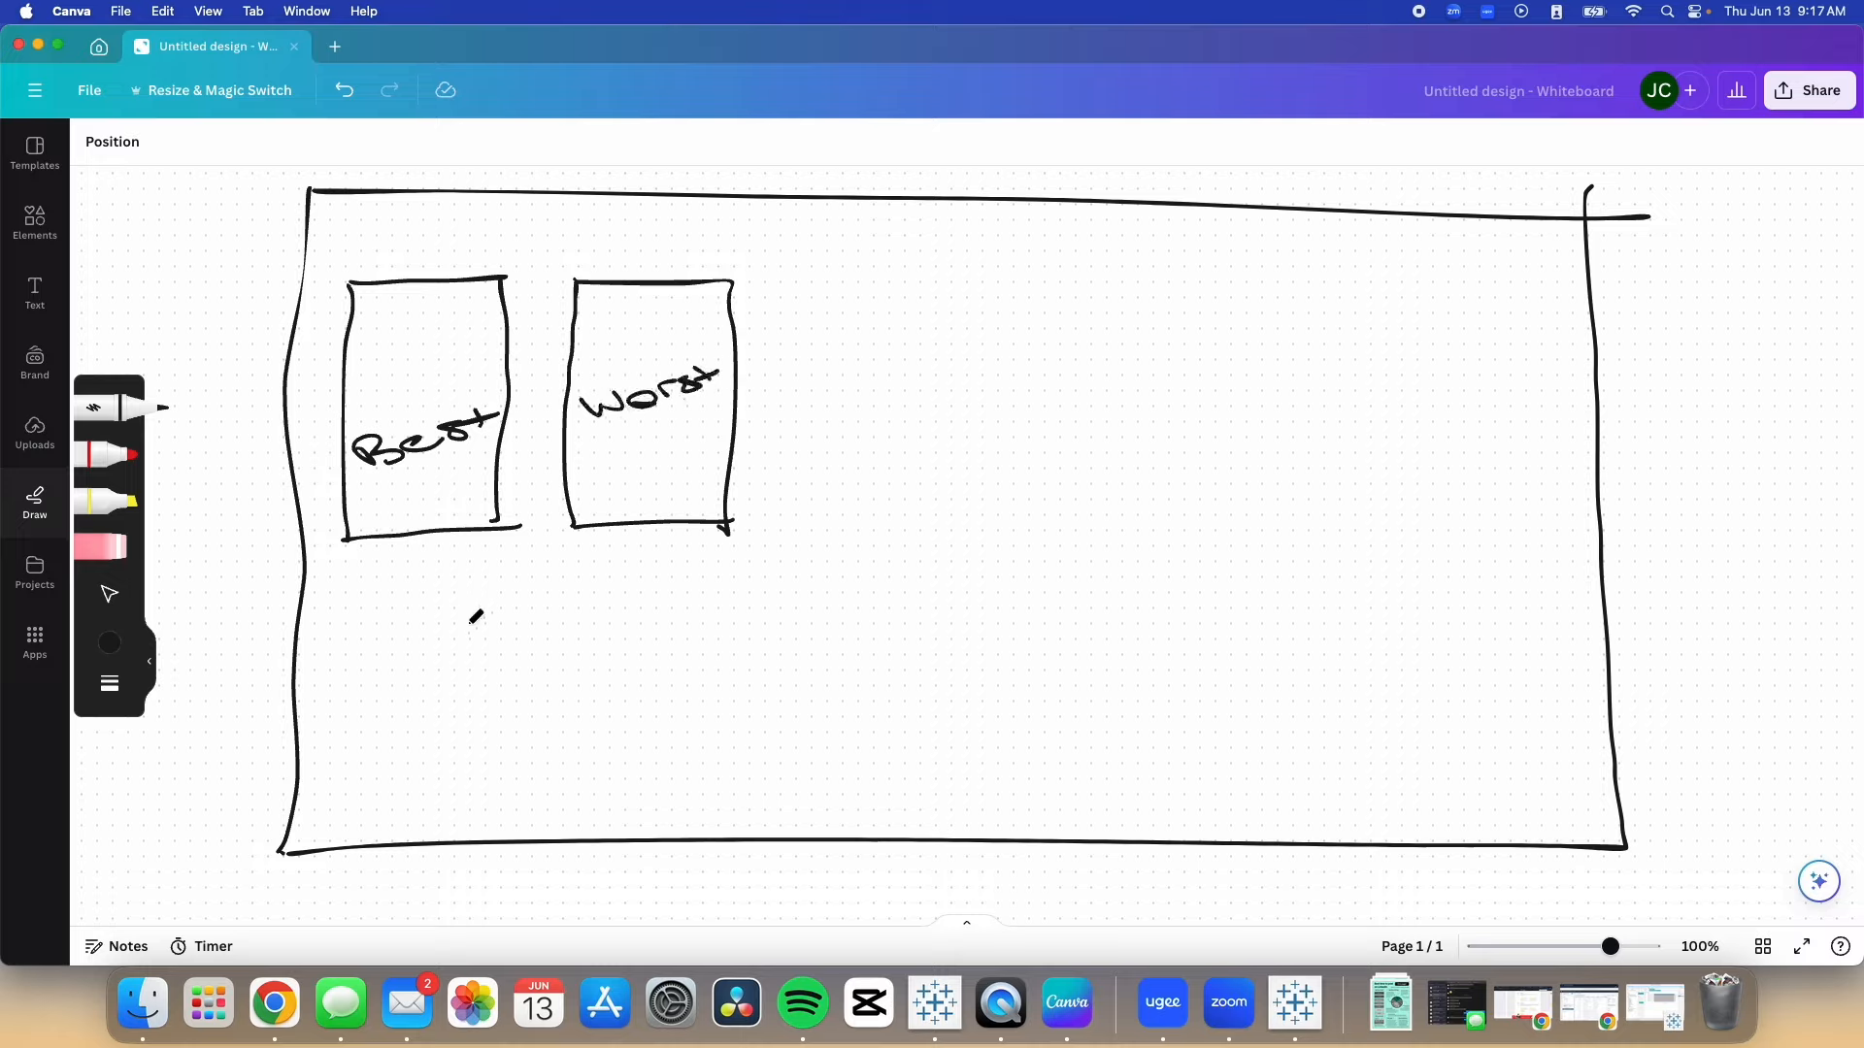
Sketch two small side-by-side boxes below the Best and Worst boxes and label the pair Corr.
left_click_drag(357, 651, 592, 650)
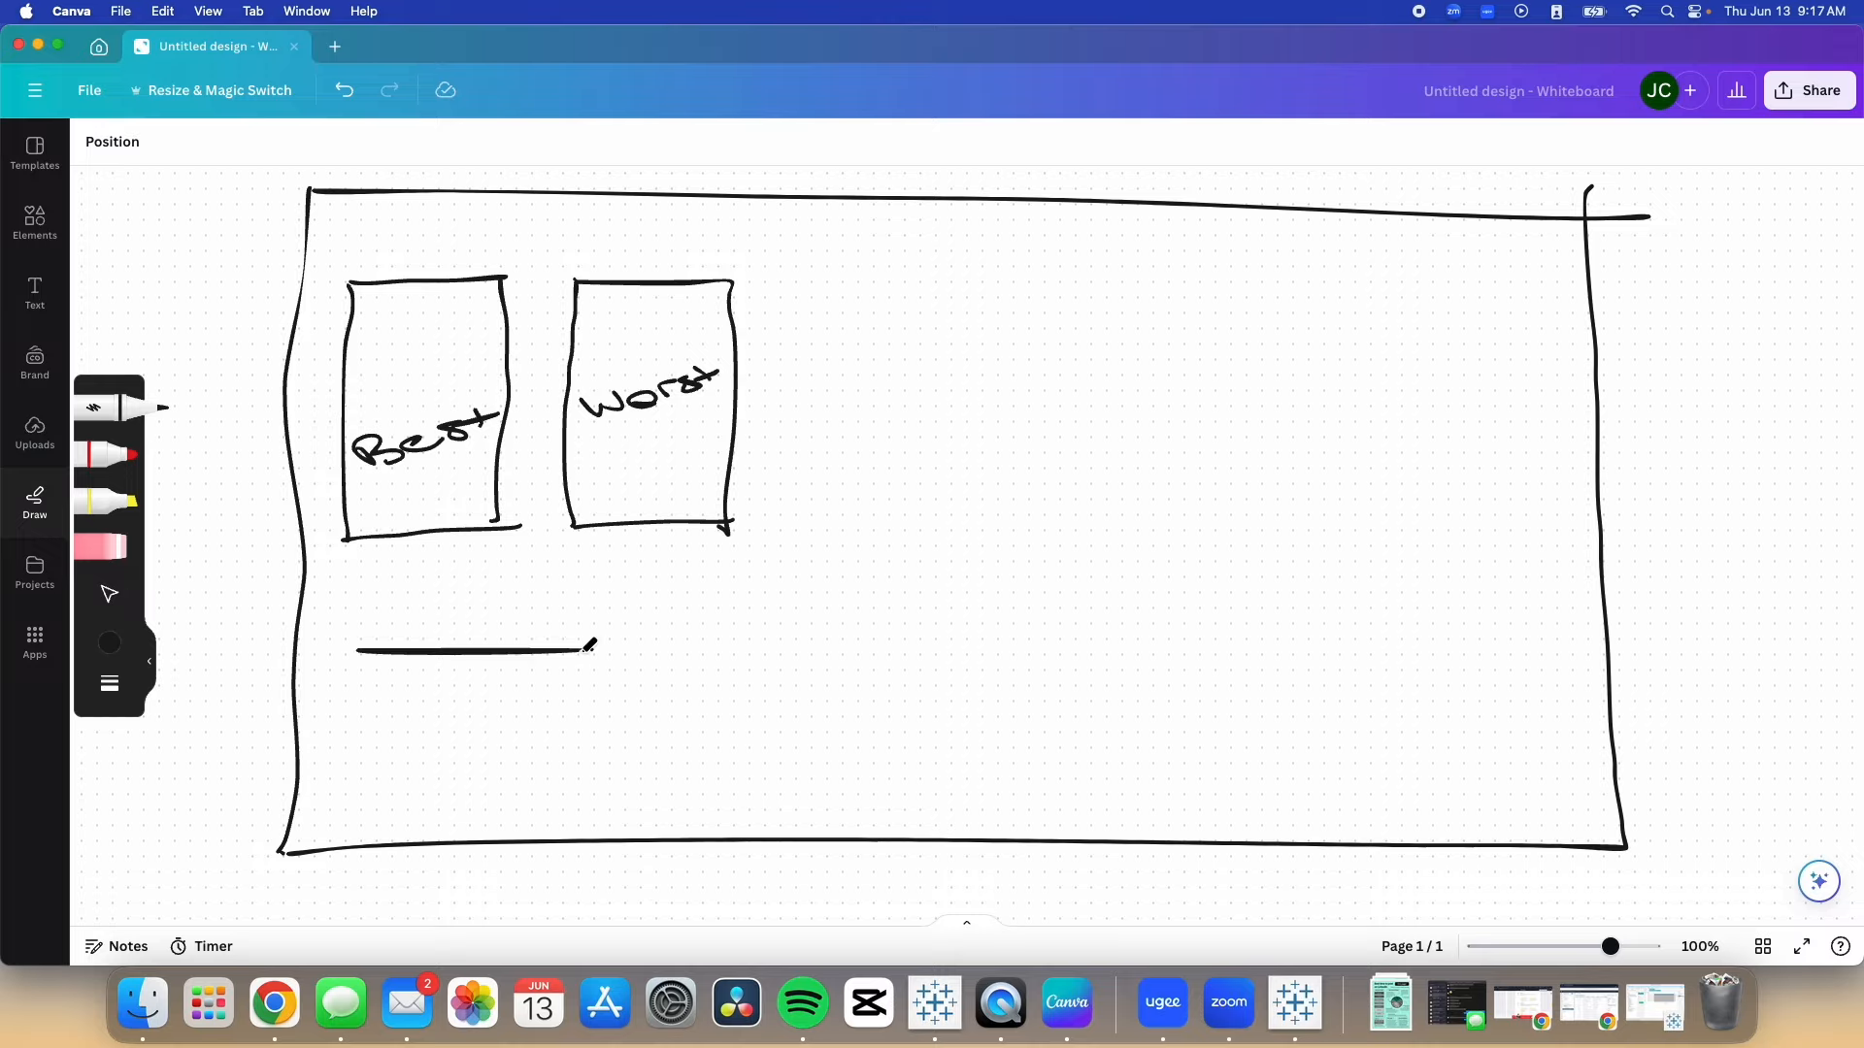
mouse_move(365, 661)
left_mouse_down()
mouse_move(380, 801)
mouse_move(518, 789)
left_mouse_up()
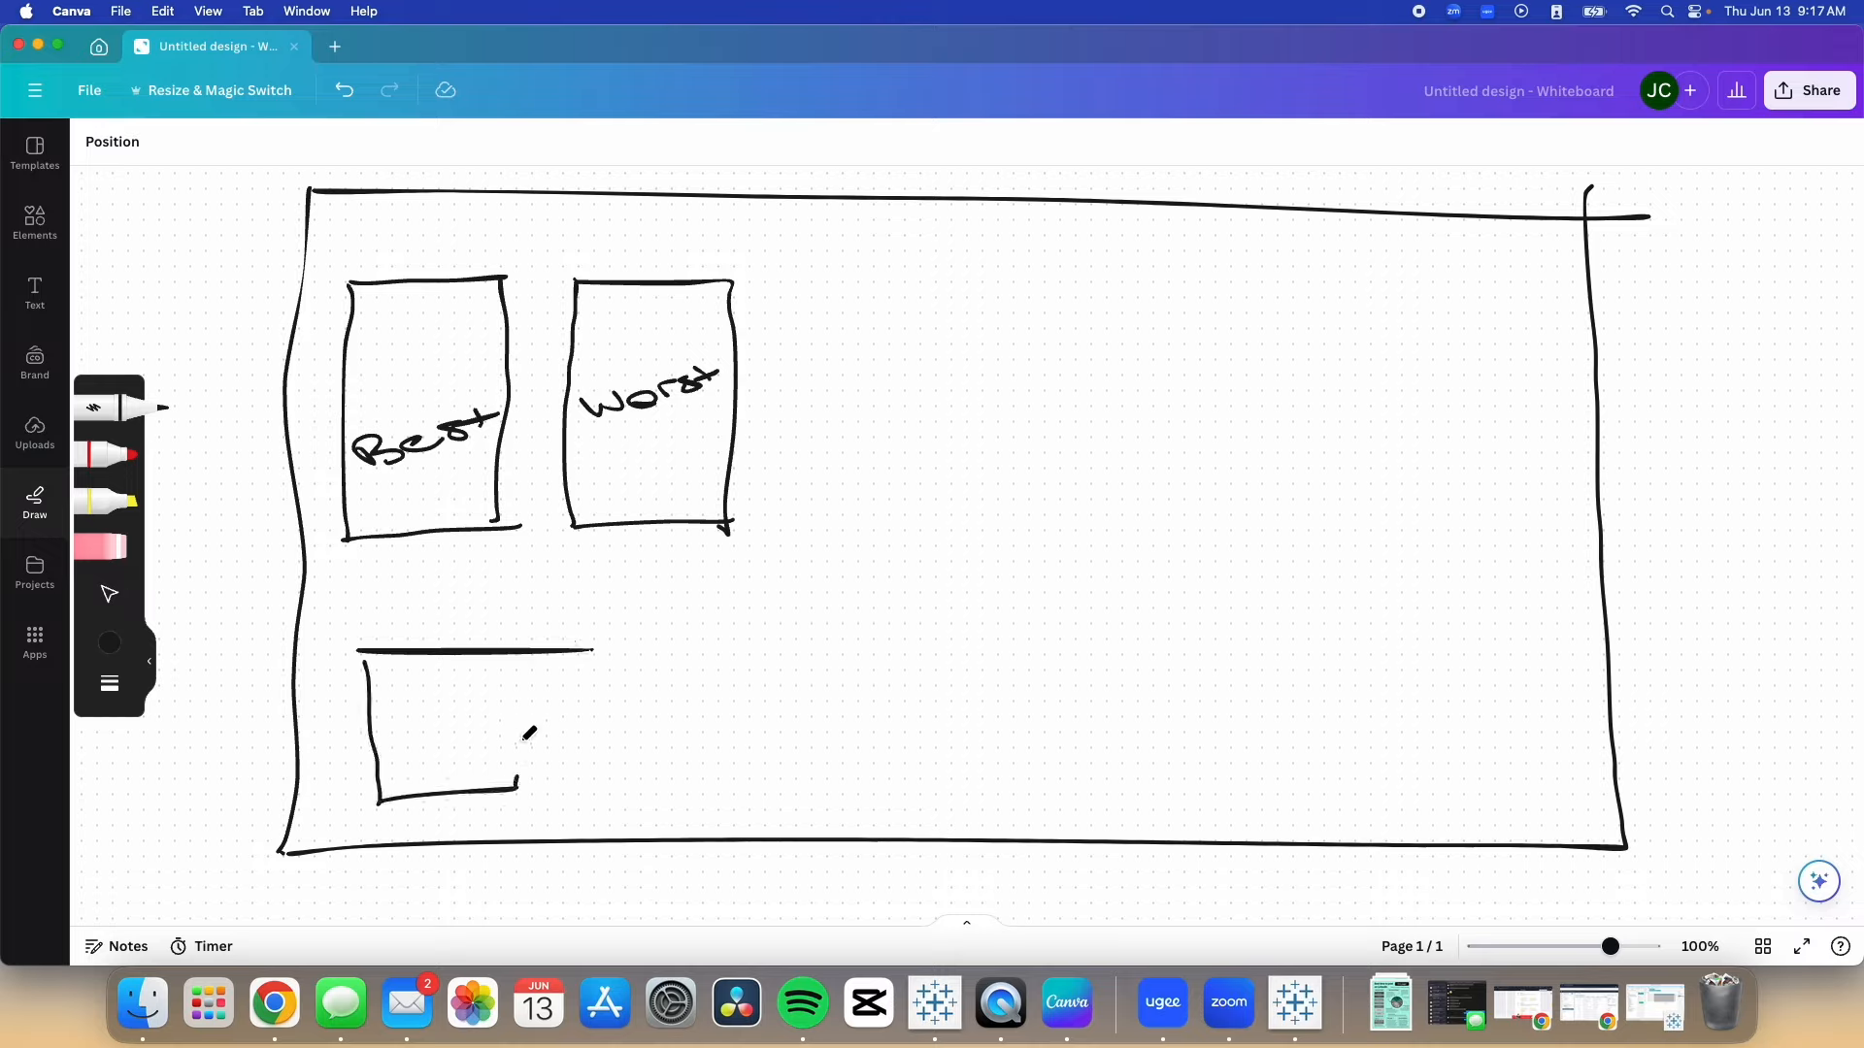
left_click_drag(511, 660, 518, 787)
left_click_drag(592, 656, 602, 776)
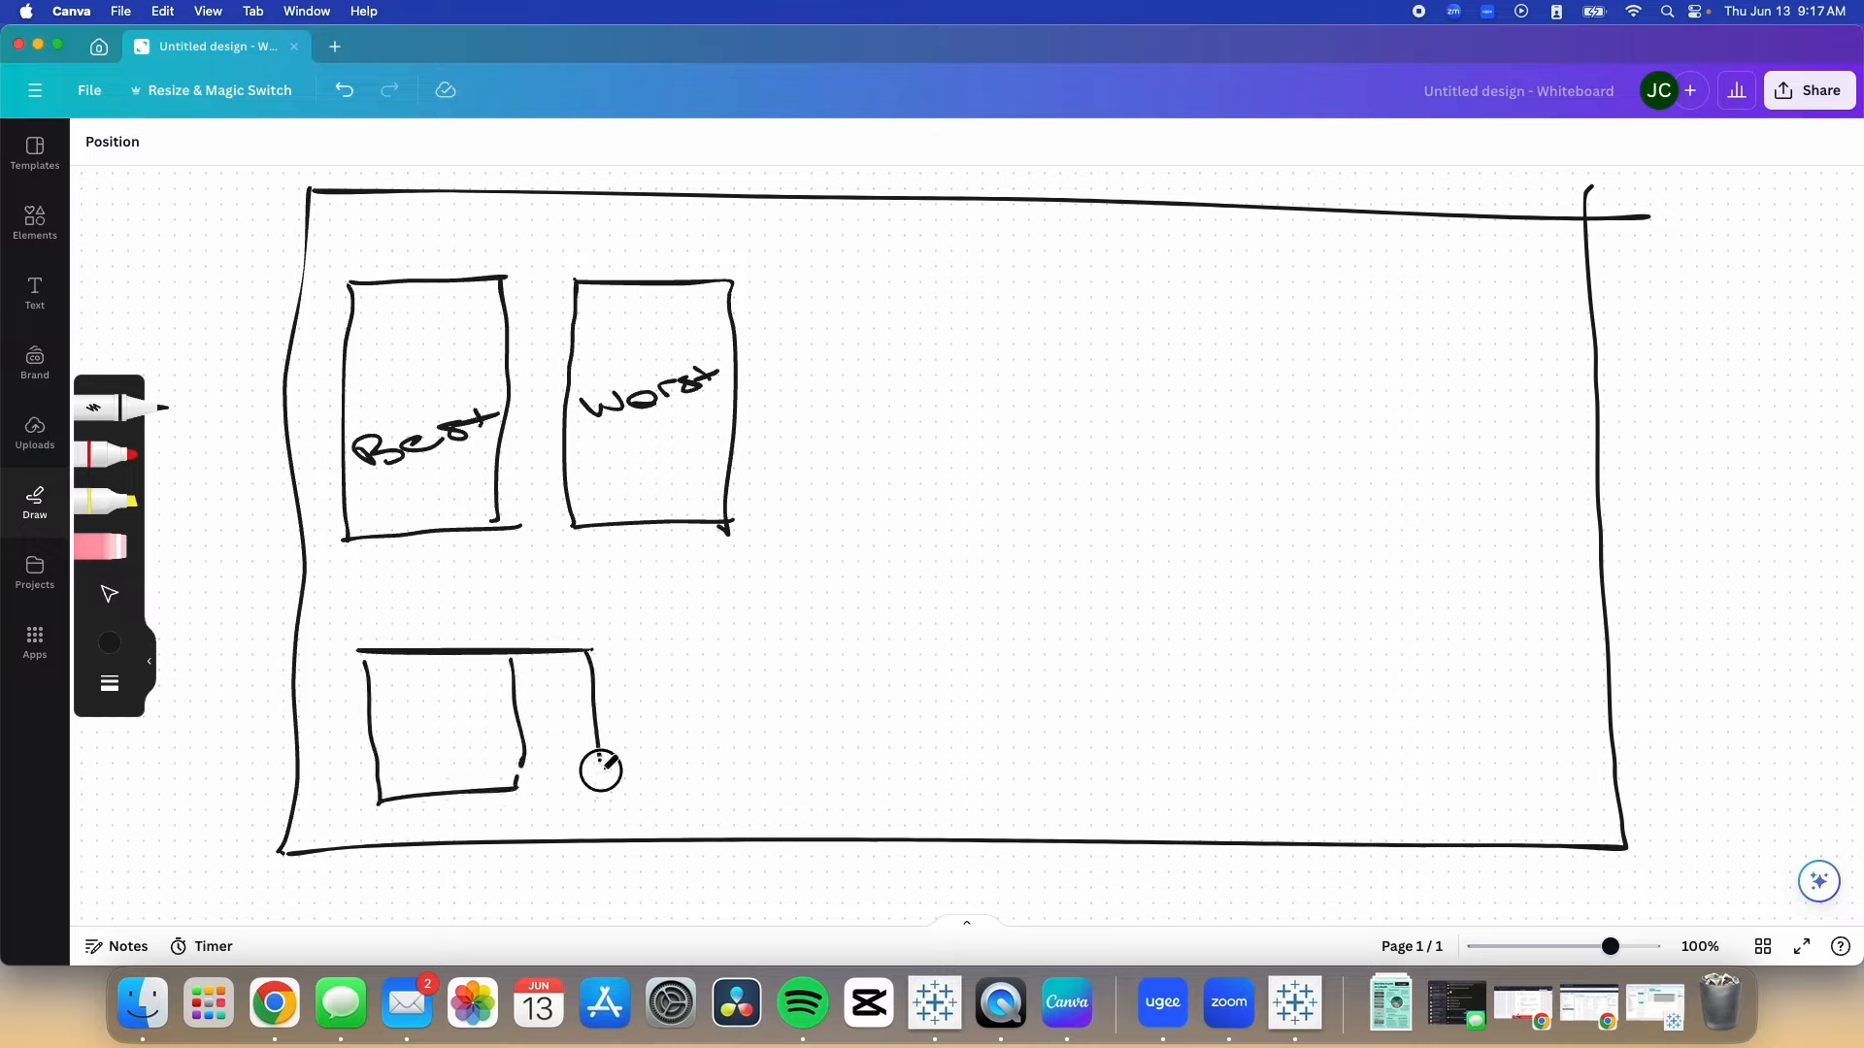
mouse_move(575, 656)
left_mouse_down()
mouse_move(708, 645)
mouse_move(728, 752)
left_mouse_up()
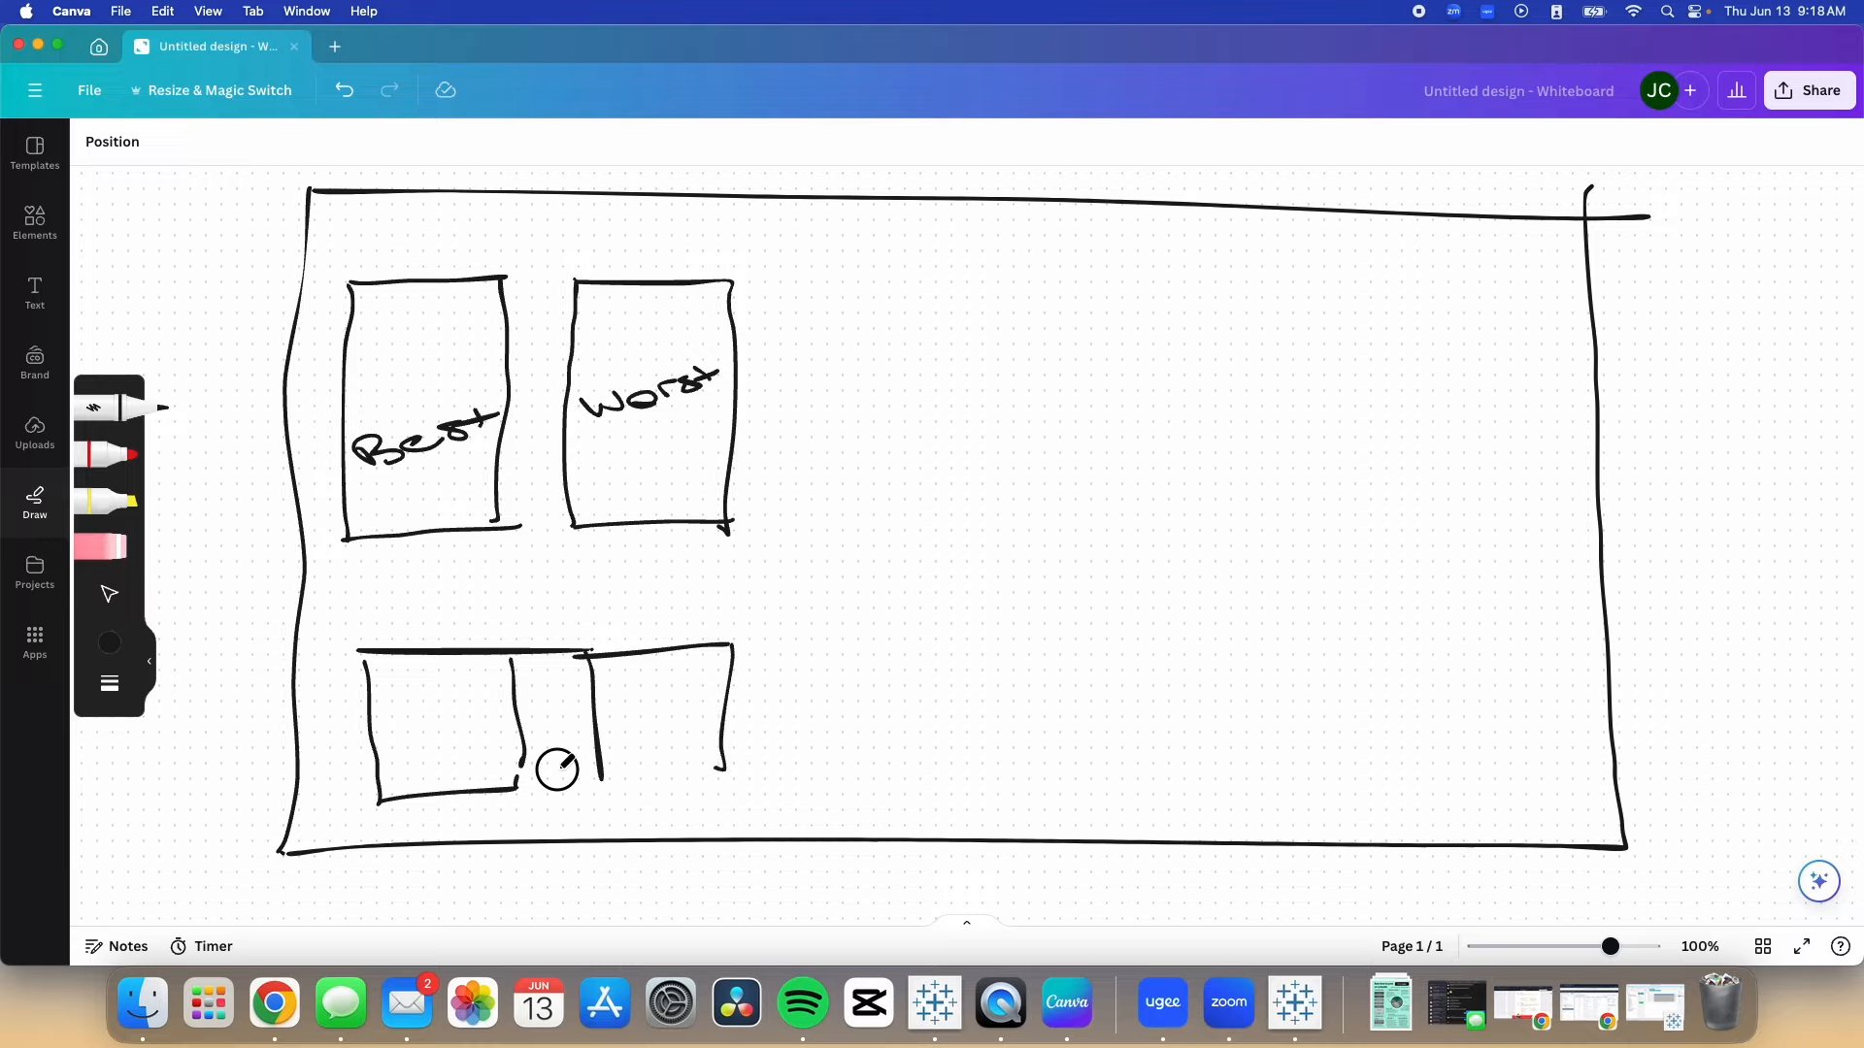
left_click_drag(551, 772, 730, 753)
mouse_move(457, 605)
left_mouse_down()
mouse_move(433, 621)
mouse_move(586, 591)
left_mouse_up()
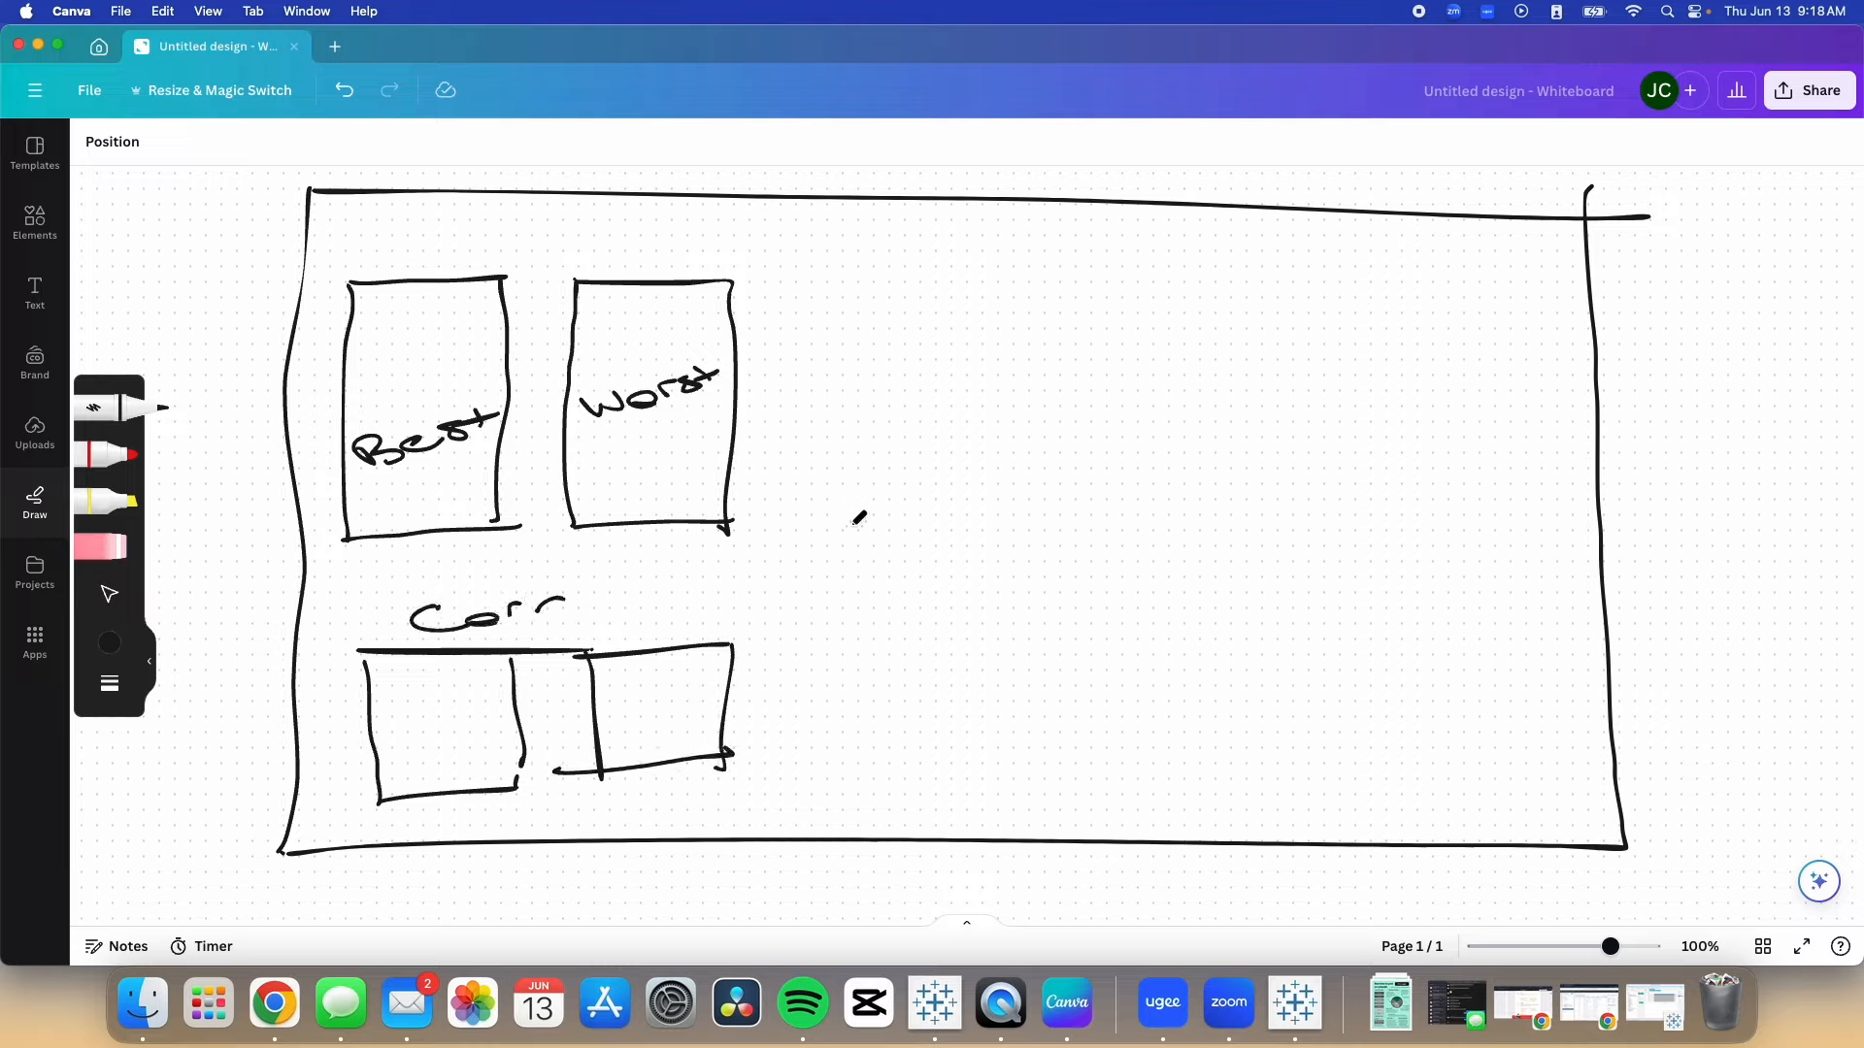
Sketch a wide box labeled Map in the frame's lower-right area and write Commentary above it.
mouse_move(782, 462)
left_mouse_down()
mouse_move(777, 757)
mouse_move(1505, 767)
left_mouse_up()
mouse_move(784, 461)
left_mouse_down()
mouse_move(1443, 462)
mouse_move(1472, 492)
mouse_move(1483, 760)
left_mouse_up()
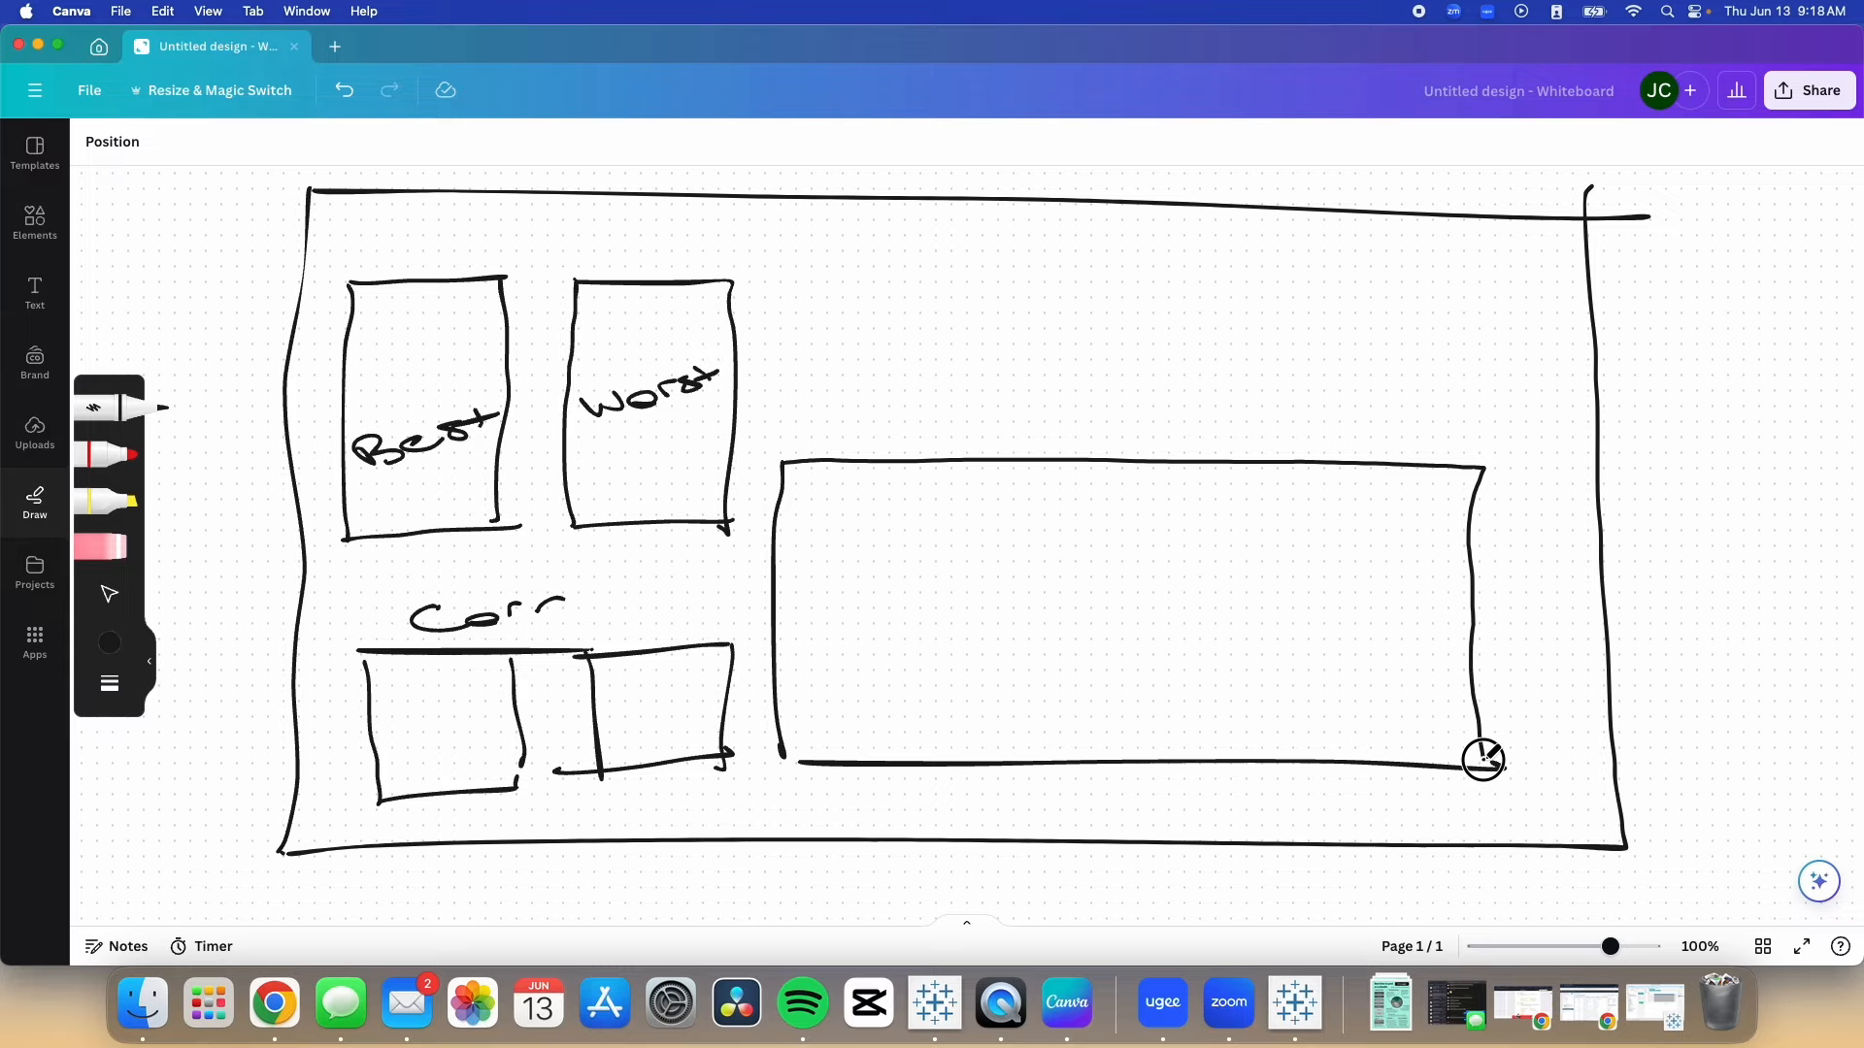
mouse_move(968, 646)
left_mouse_down()
mouse_move(1060, 637)
mouse_move(1104, 673)
left_mouse_up()
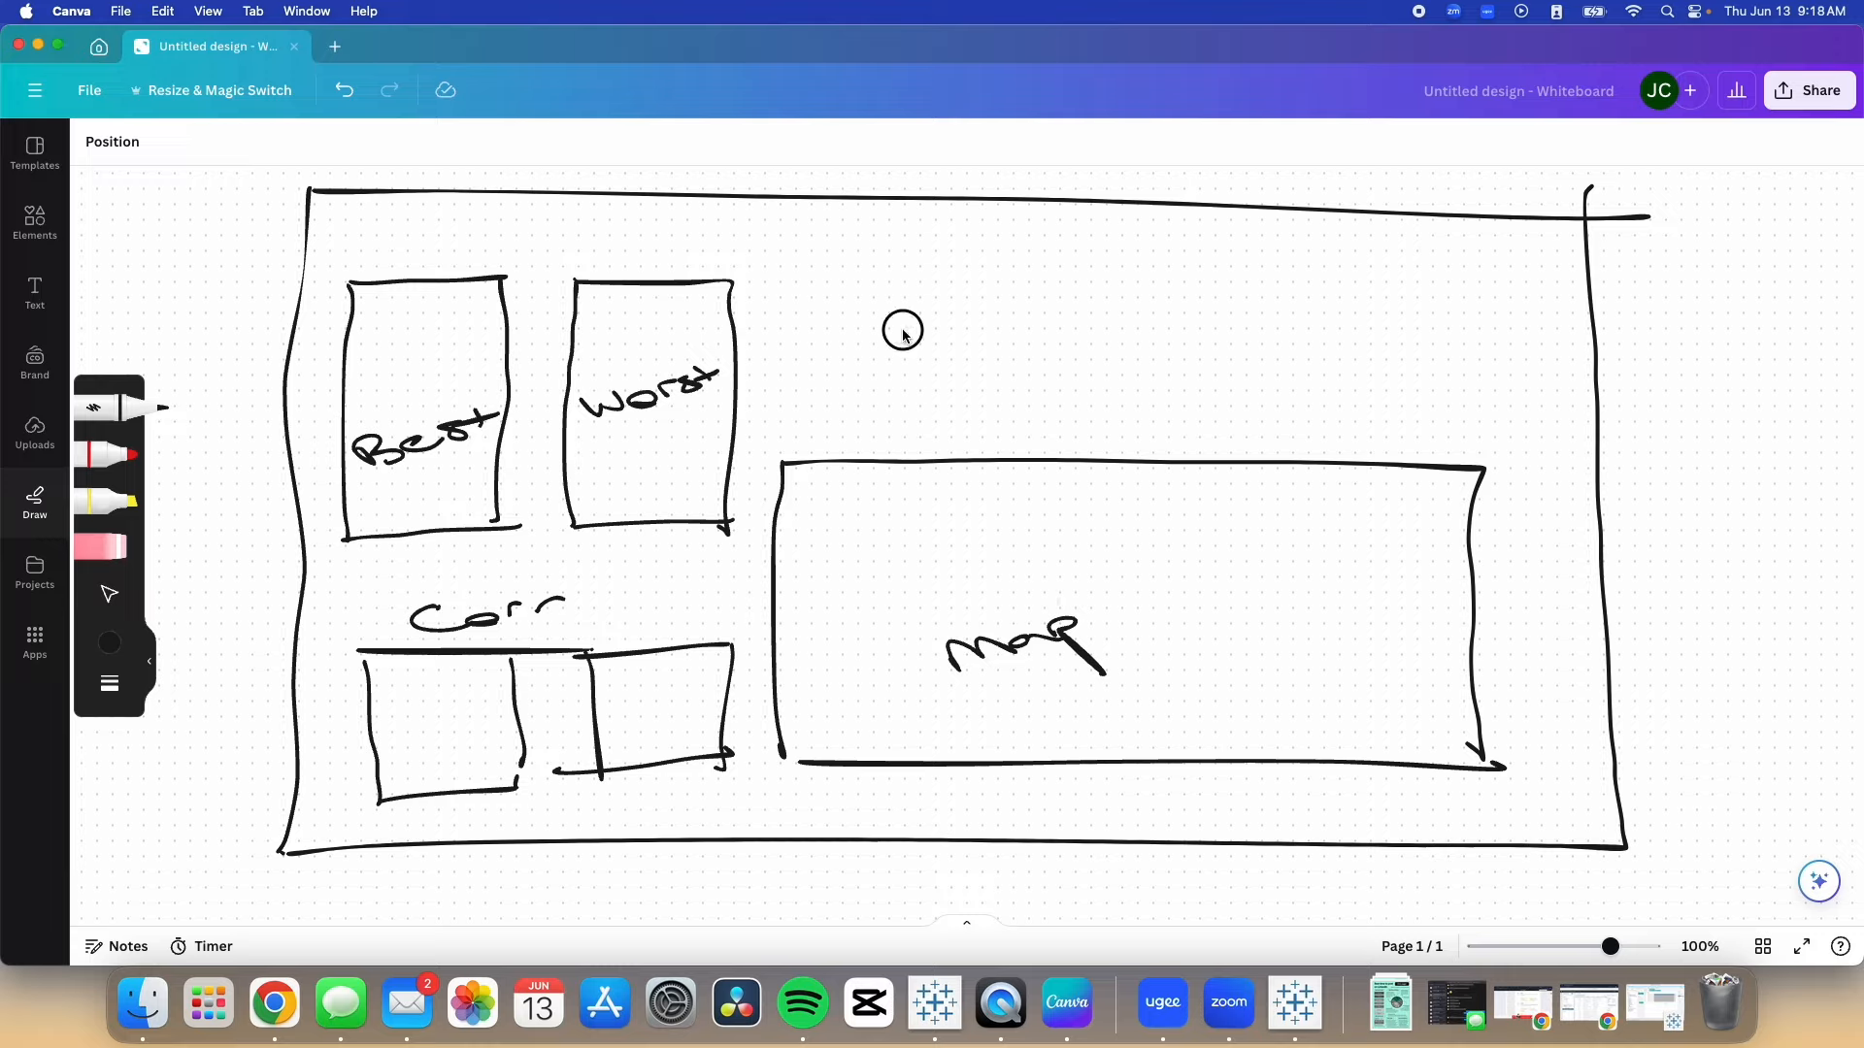
mouse_move(902, 335)
left_mouse_down()
mouse_move(946, 354)
mouse_move(1378, 335)
mouse_move(1295, 391)
left_mouse_up()
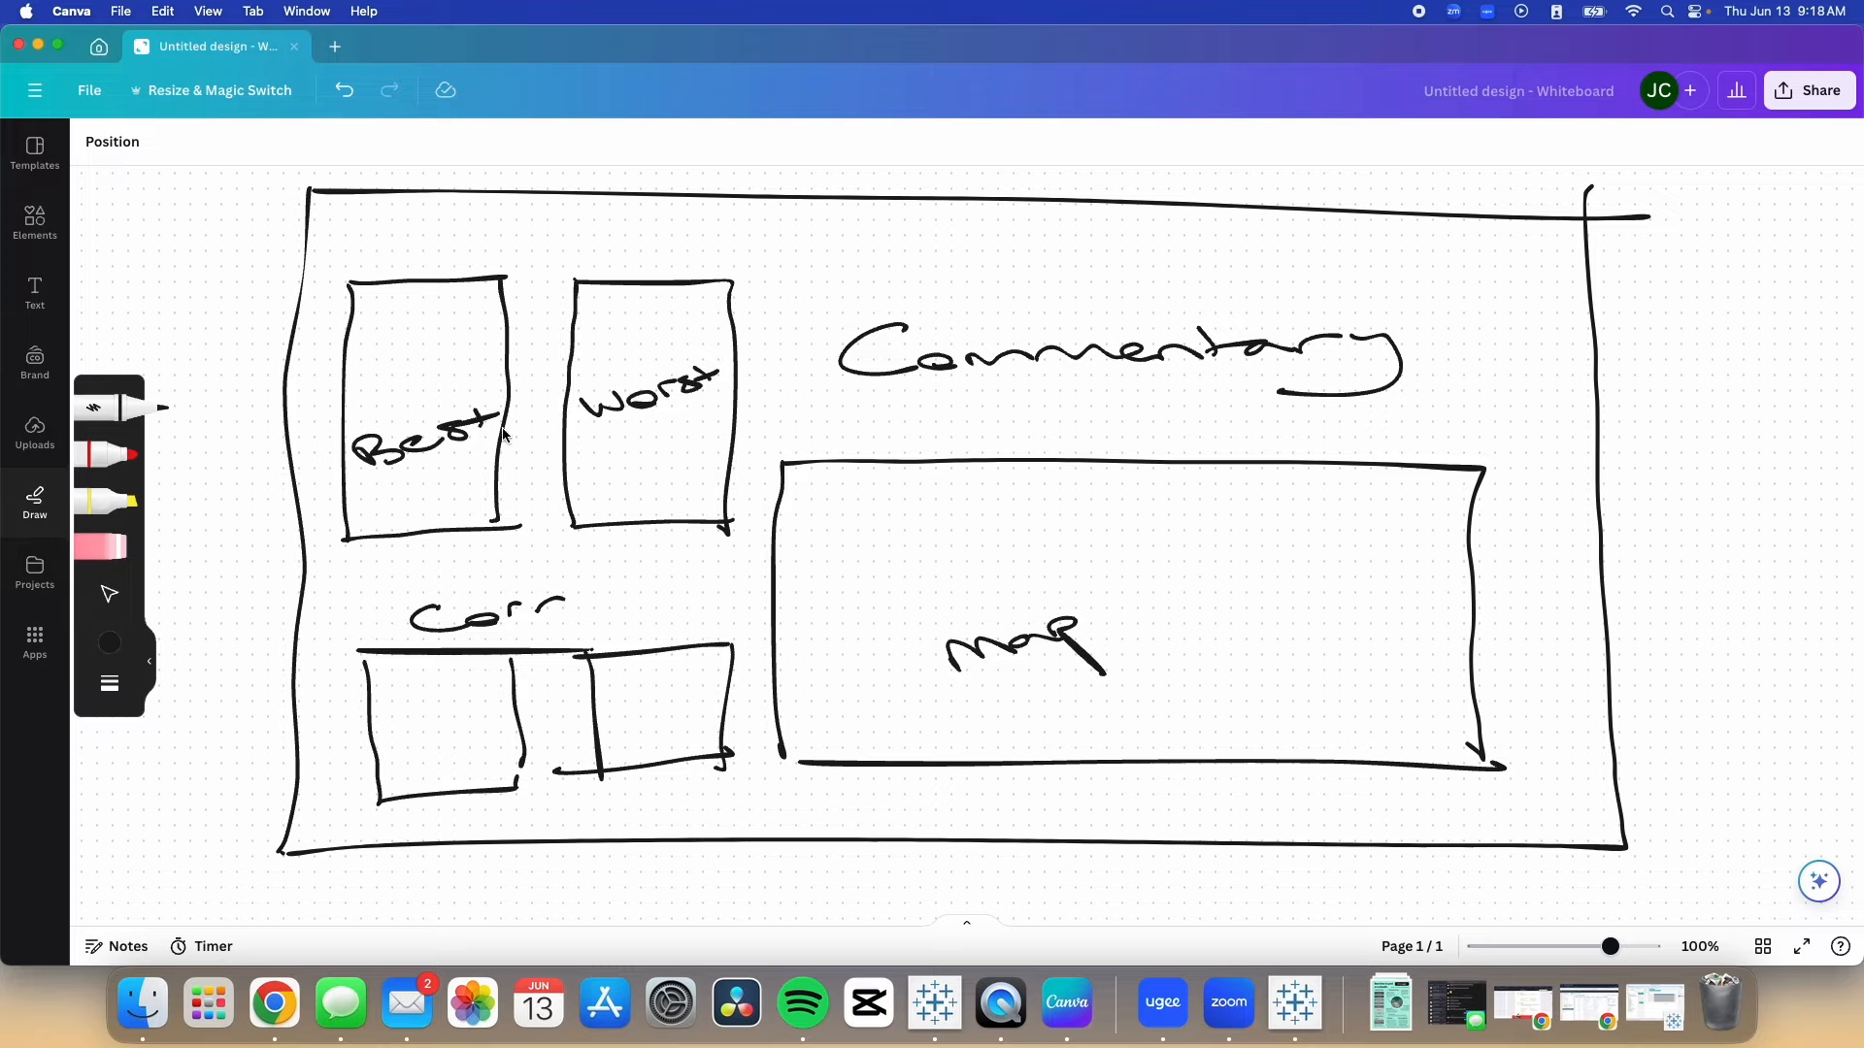
left_click_drag(496, 632, 521, 636)
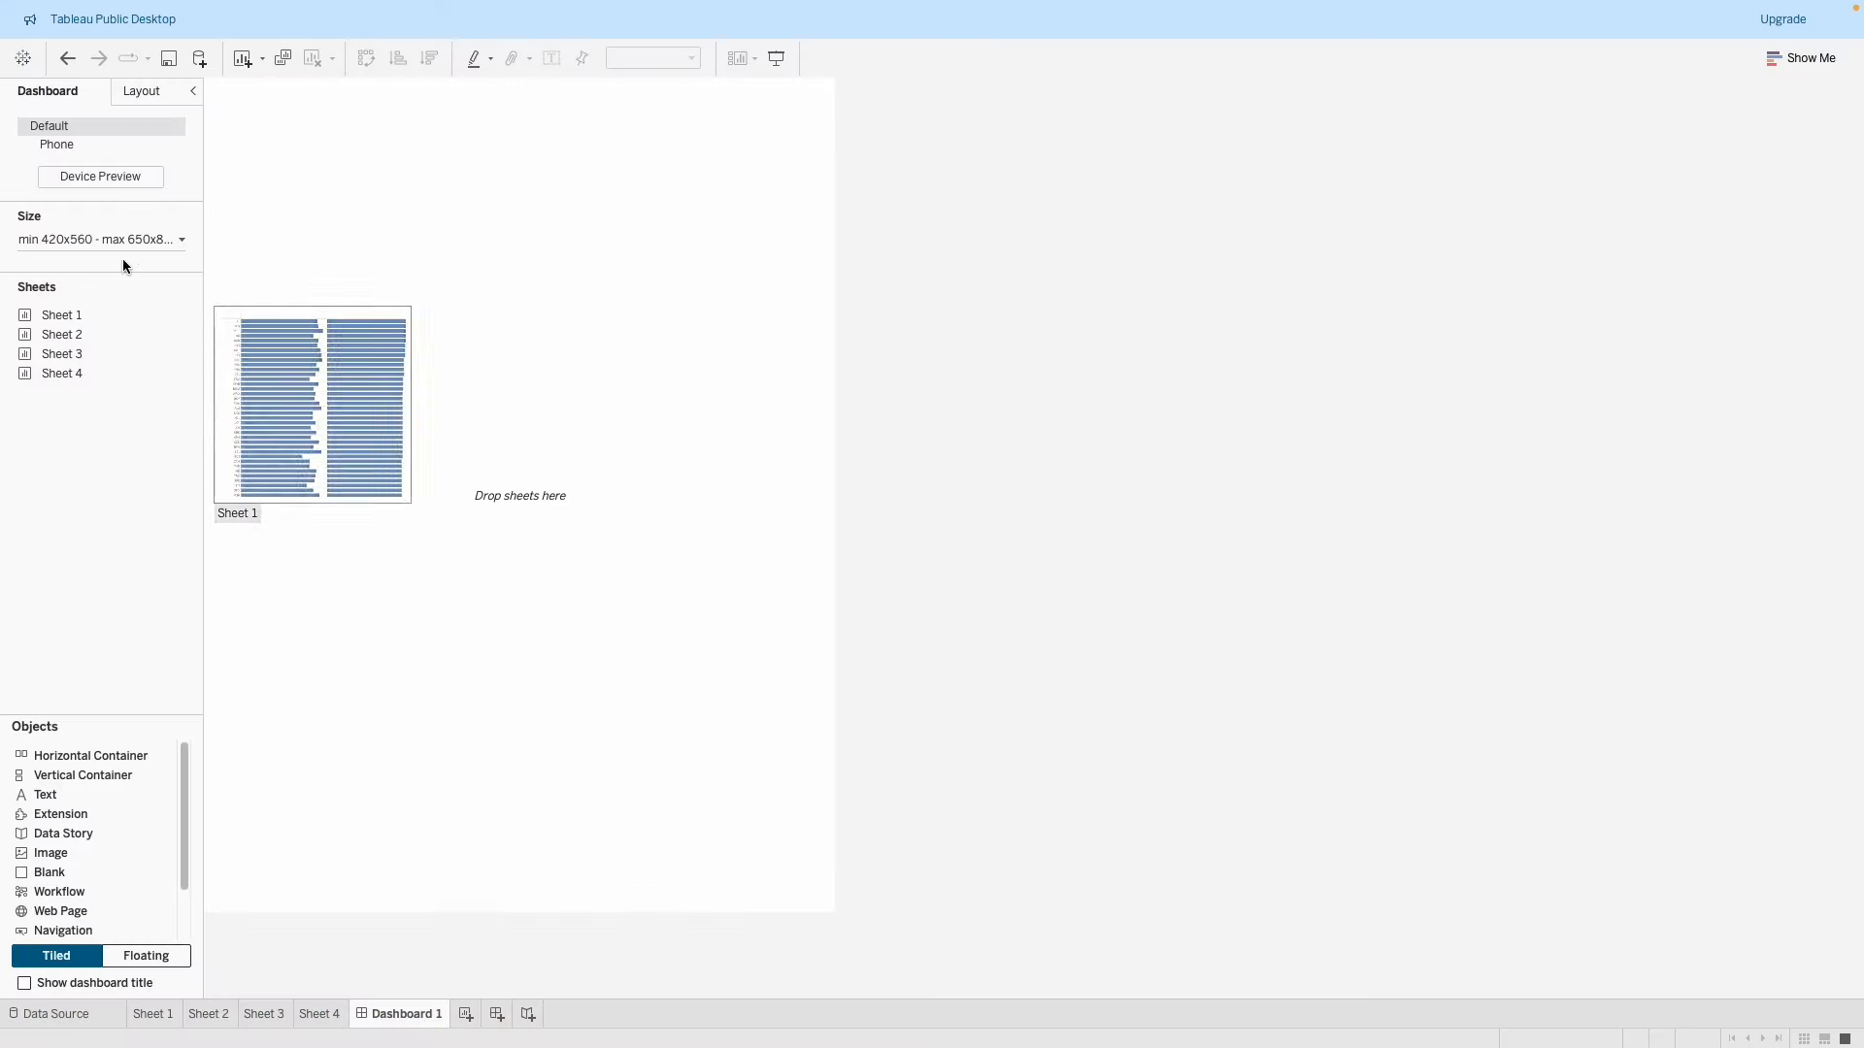
In Tableau, give Dashboard 1 a fixed size based on the Generic Desktop preset, with a width of 1366 px and a height of 968 px.
left_click(182, 240)
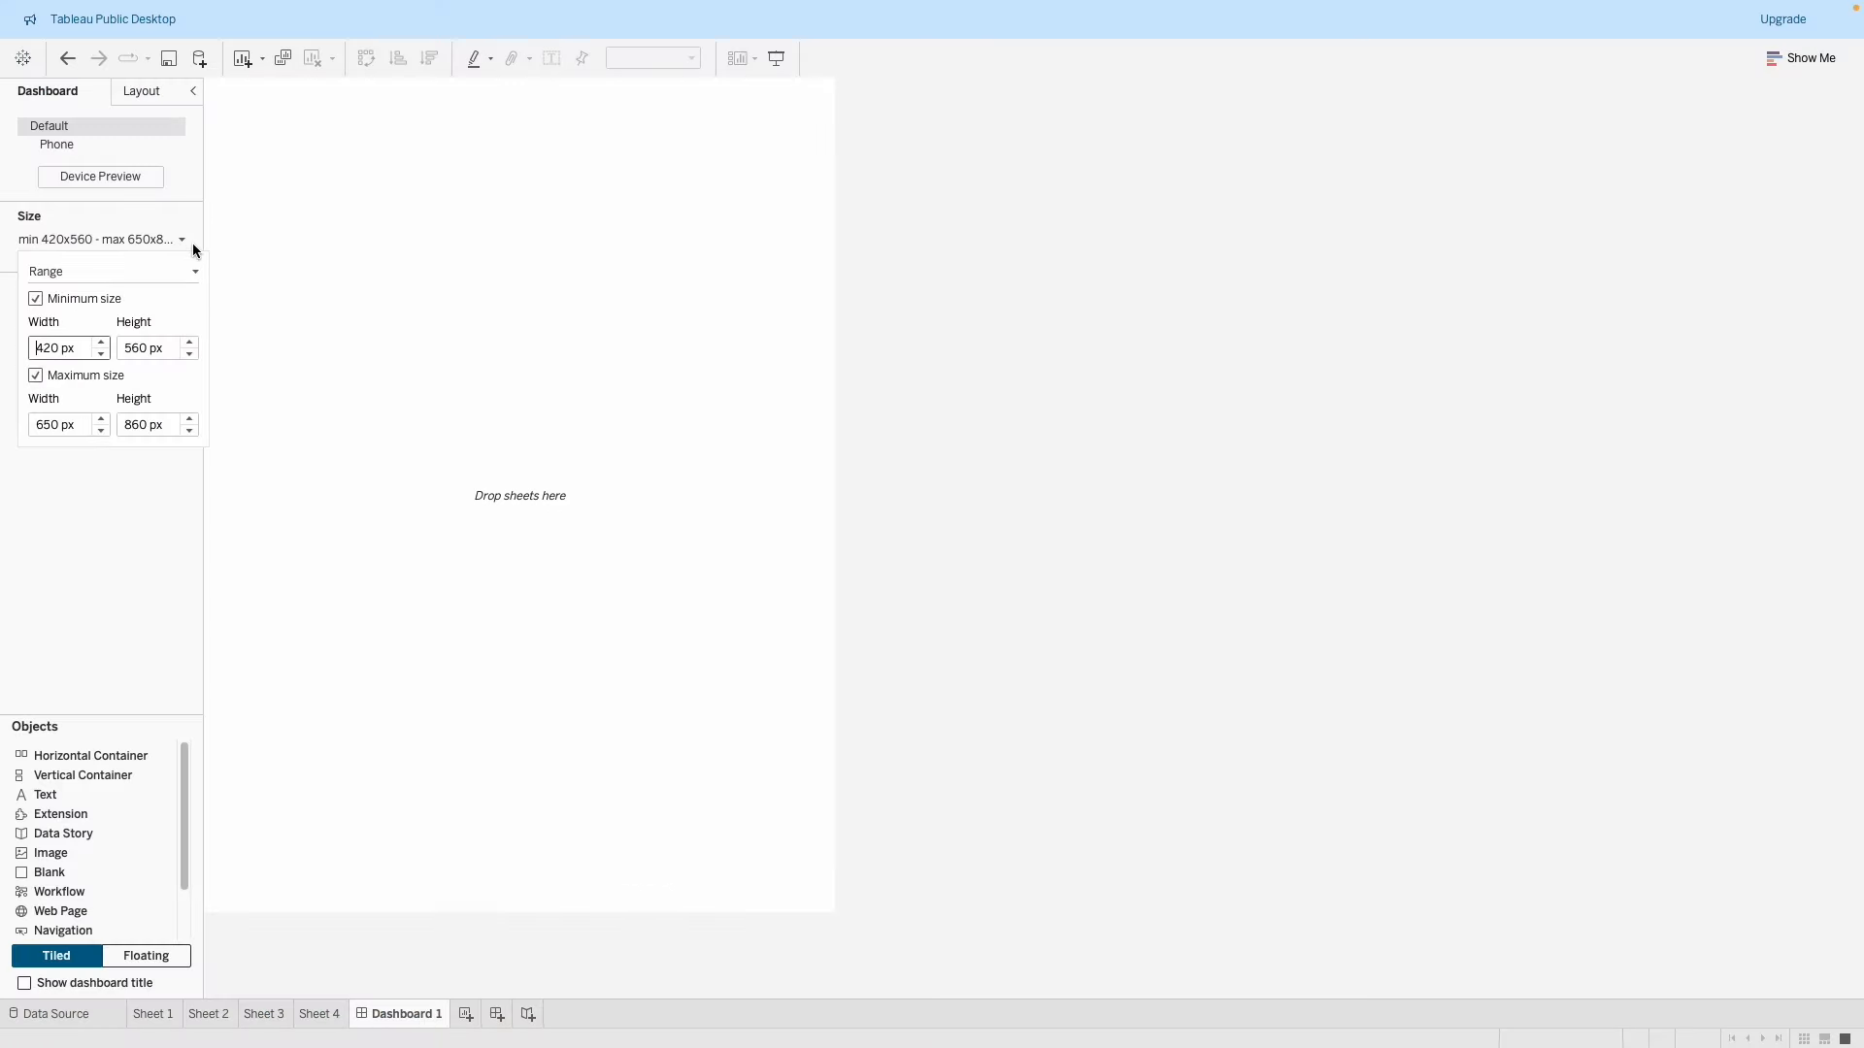
left_click(126, 275)
left_click(132, 307)
left_click(136, 268)
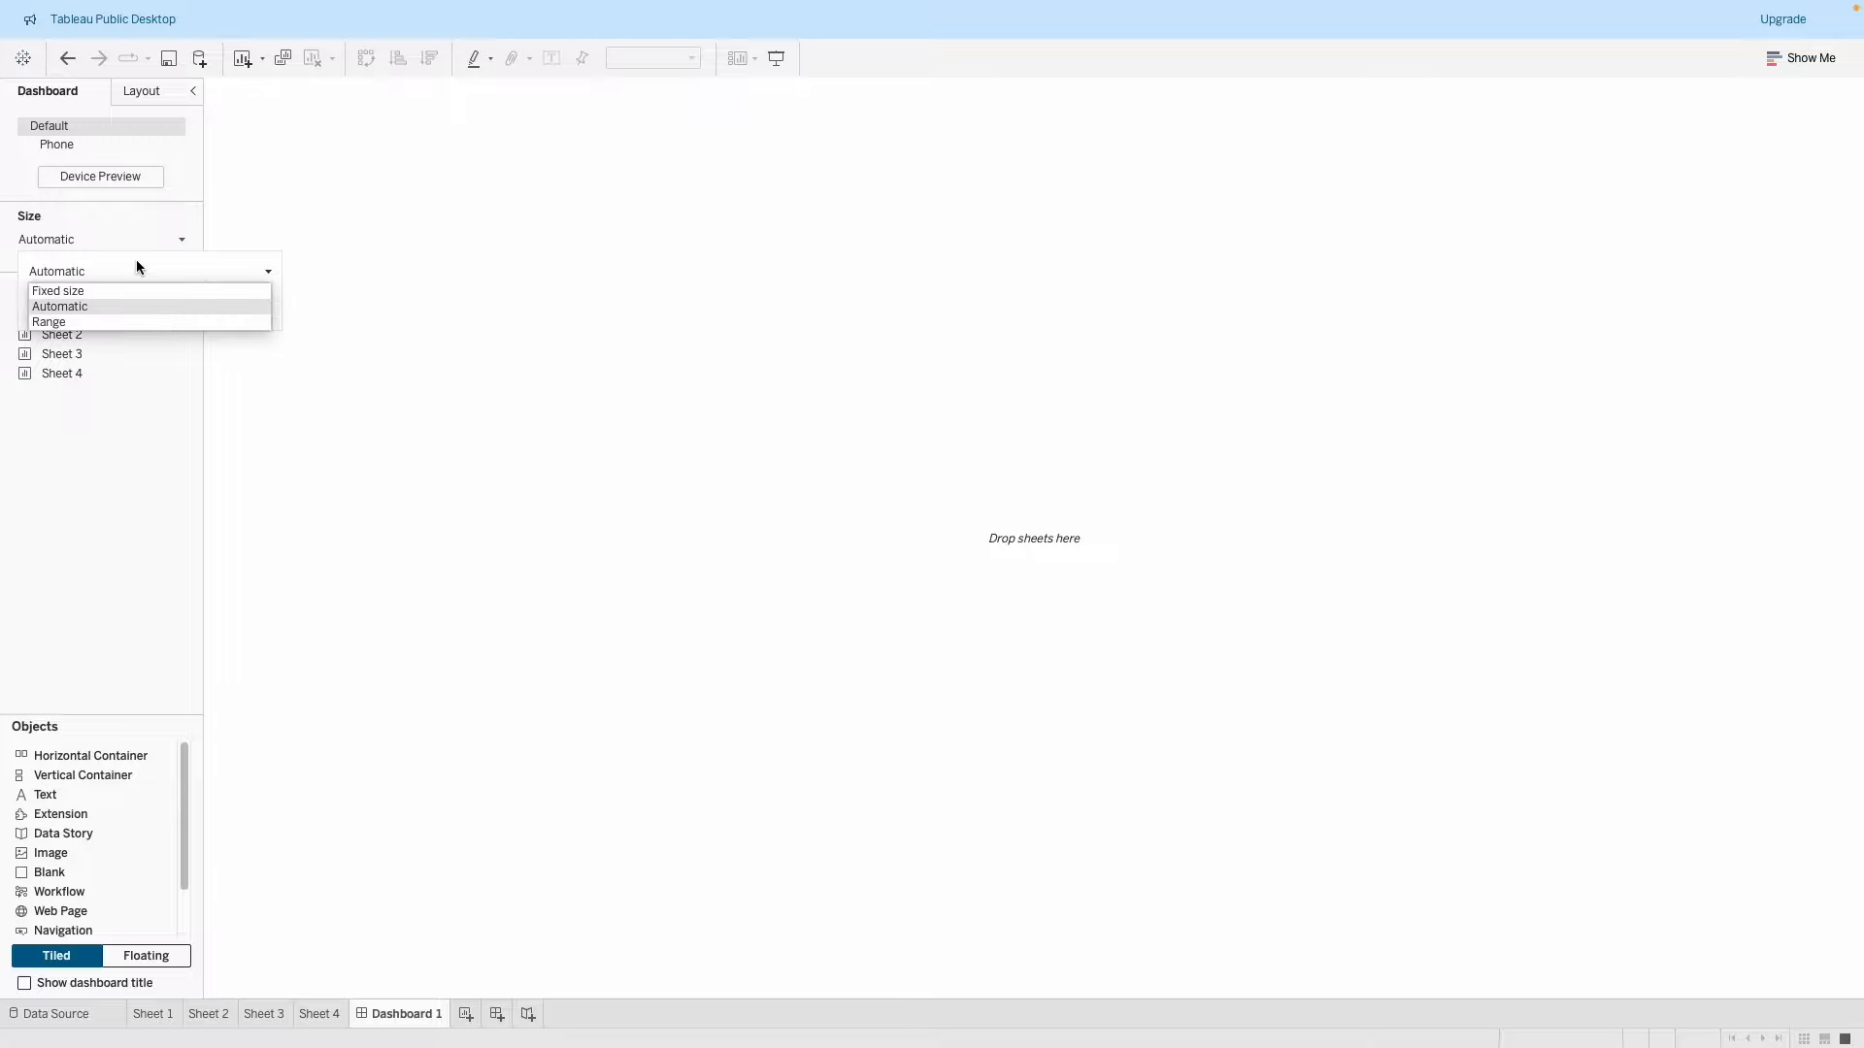
left_click(105, 290)
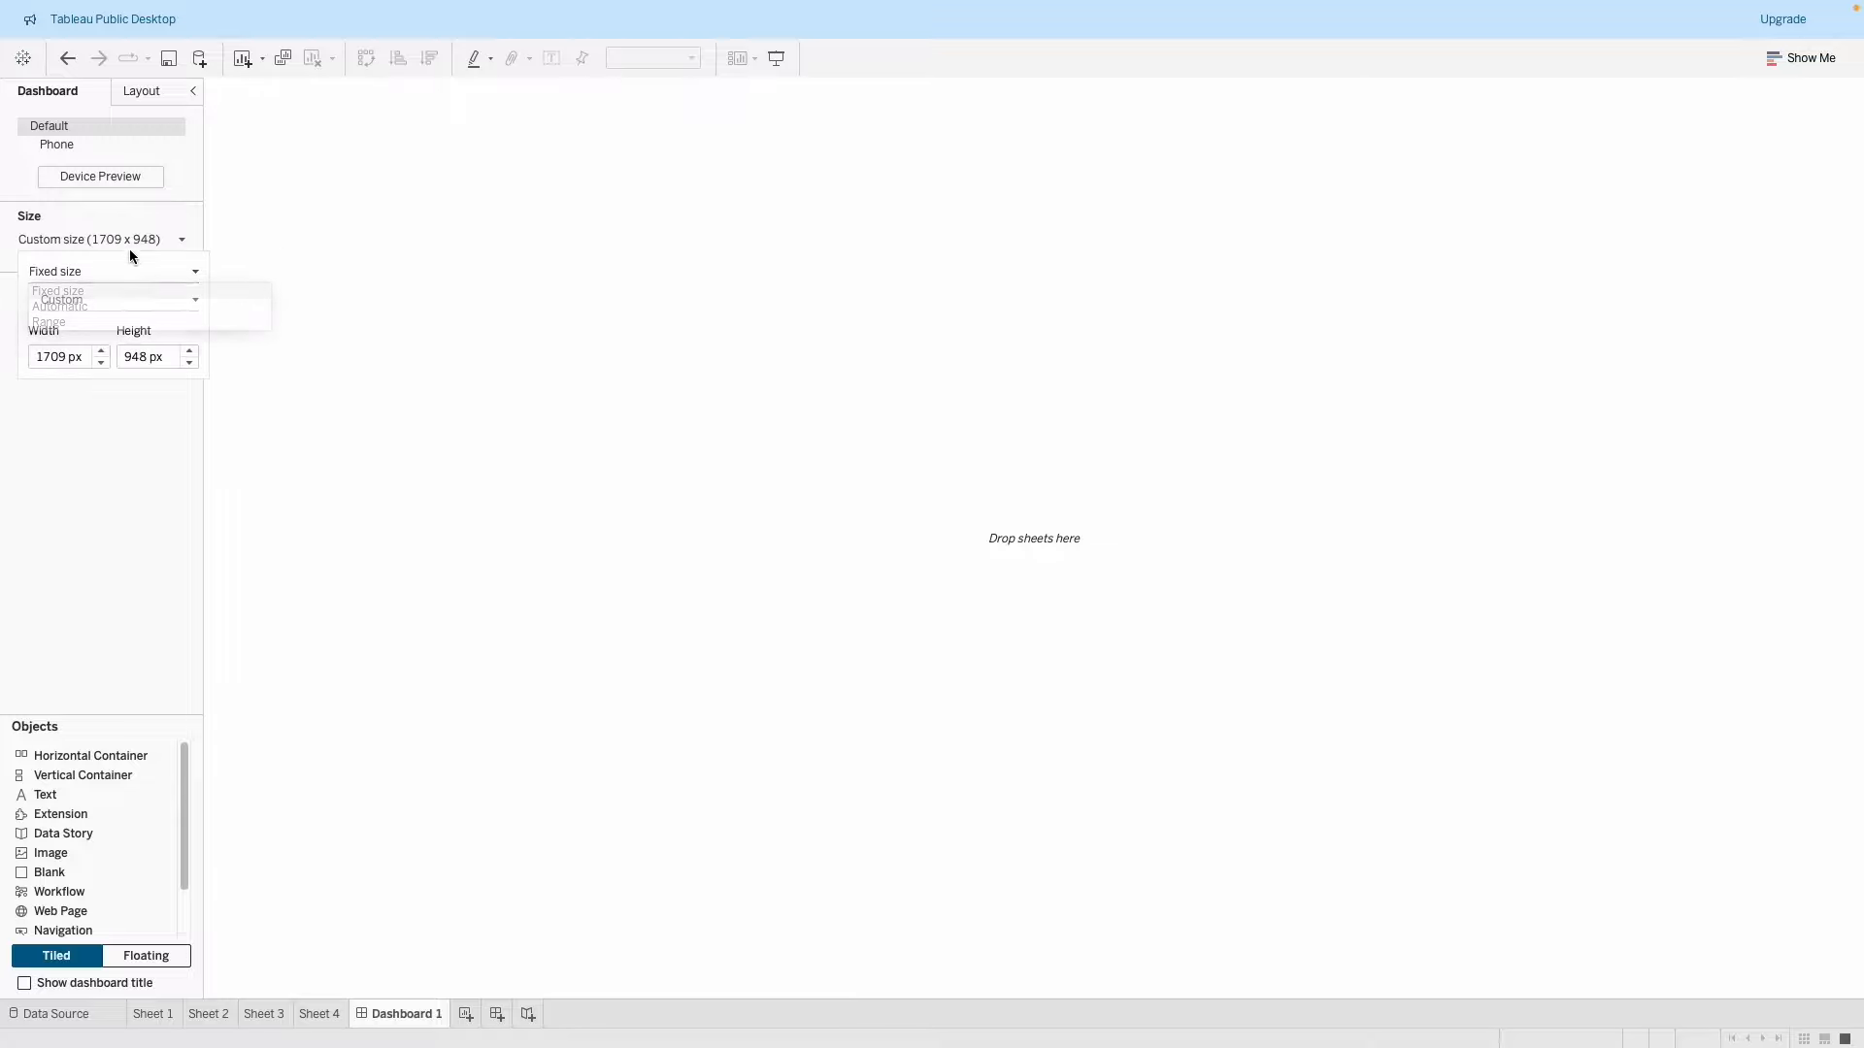
left_click(194, 299)
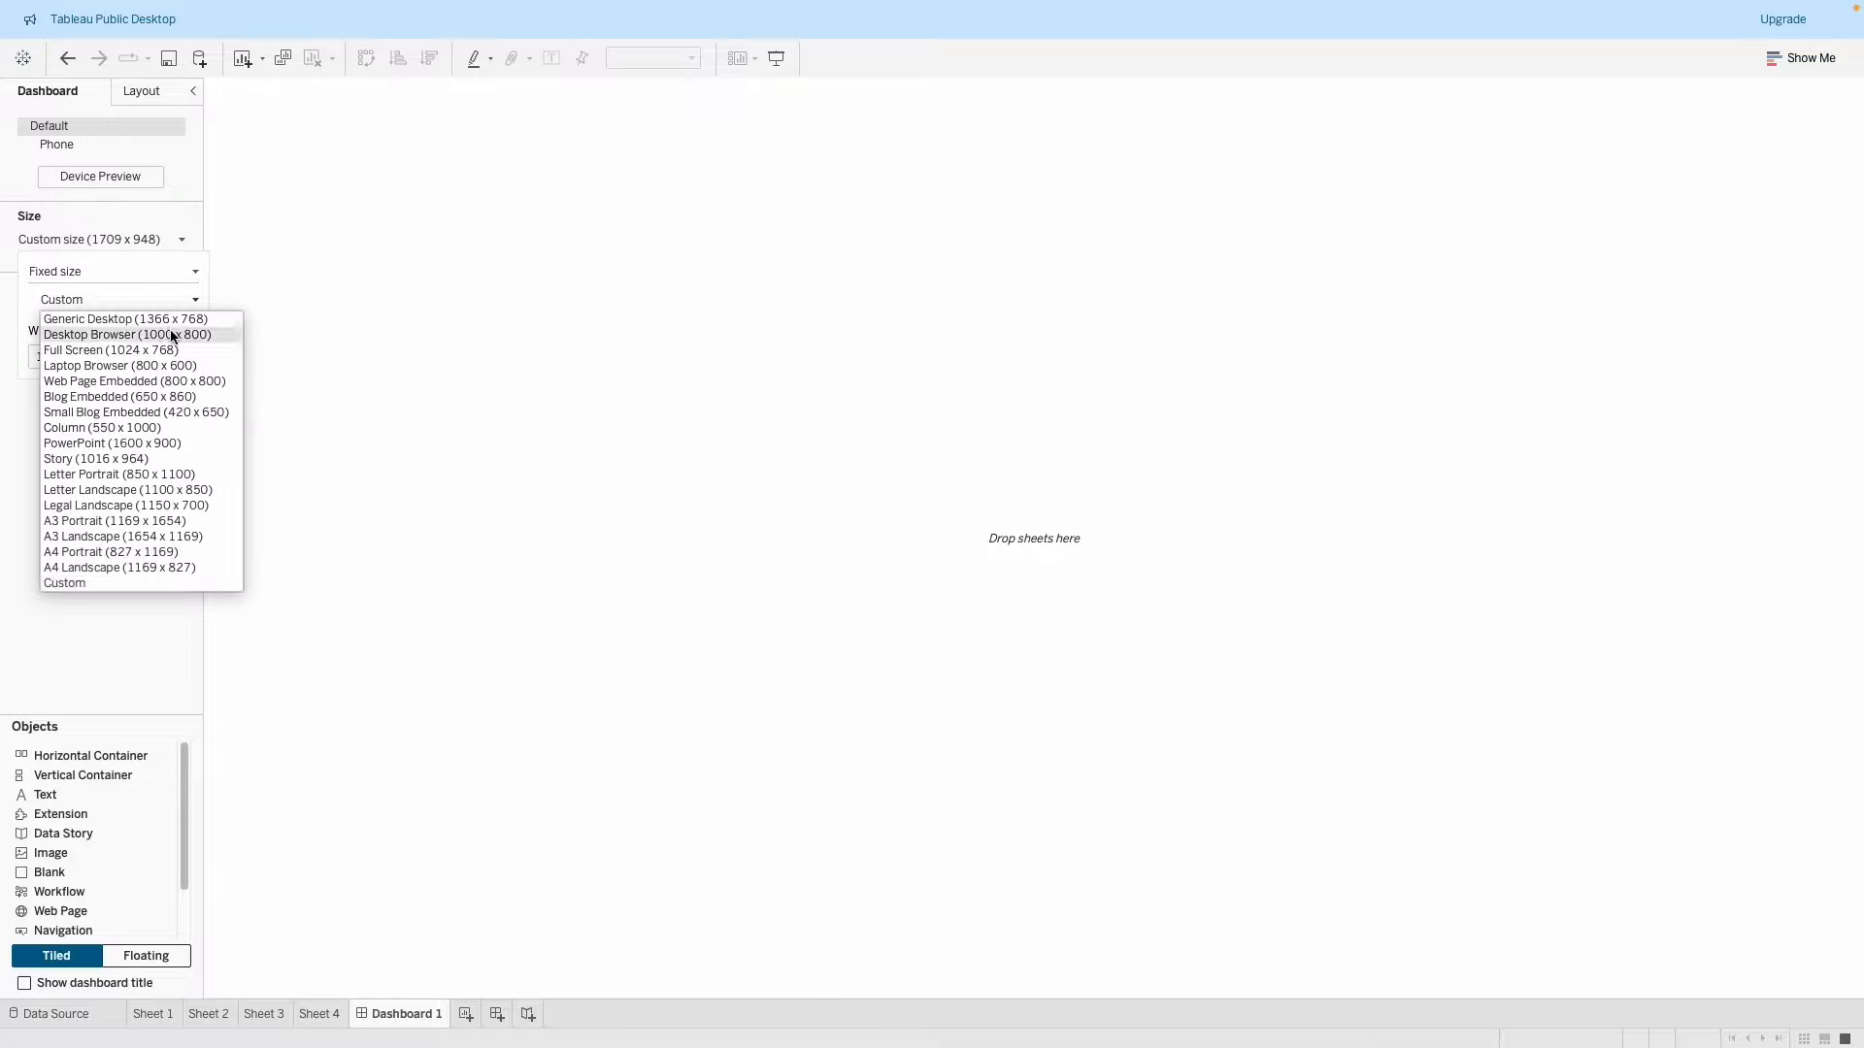
left_click(173, 320)
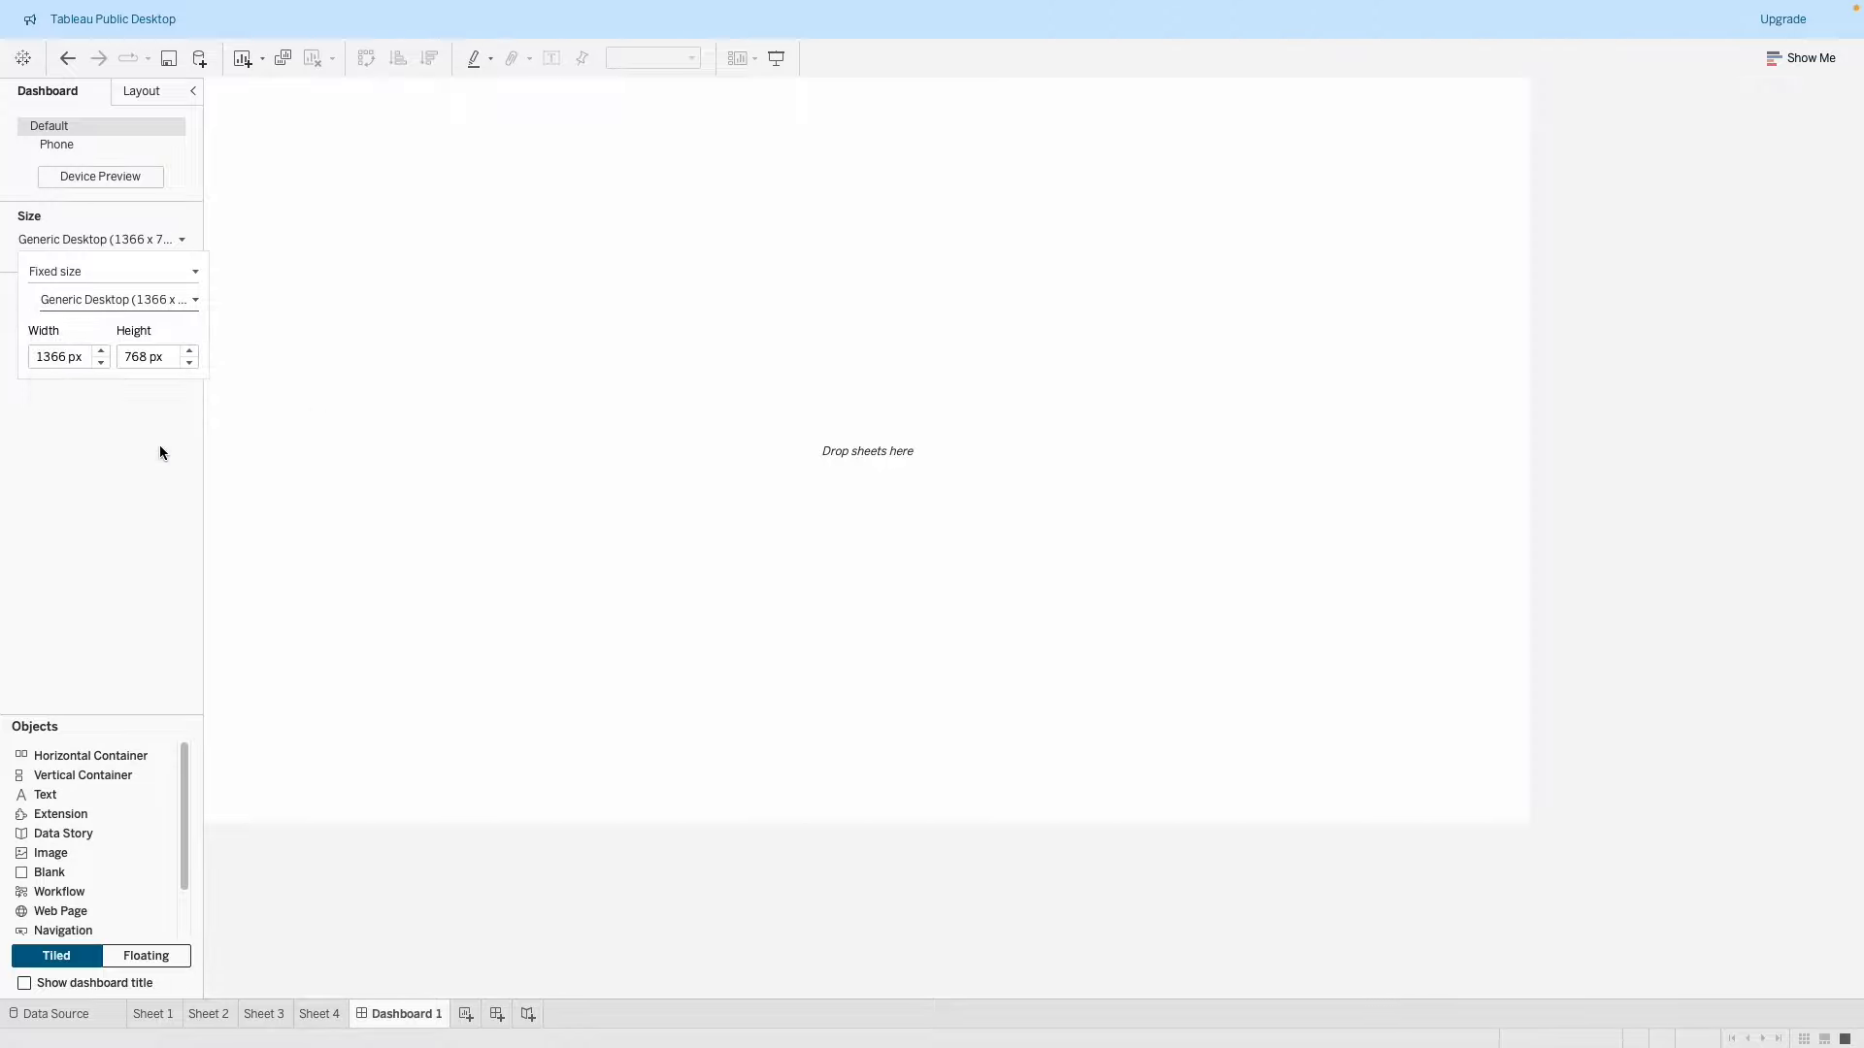
left_click(193, 352)
left_click(193, 352)
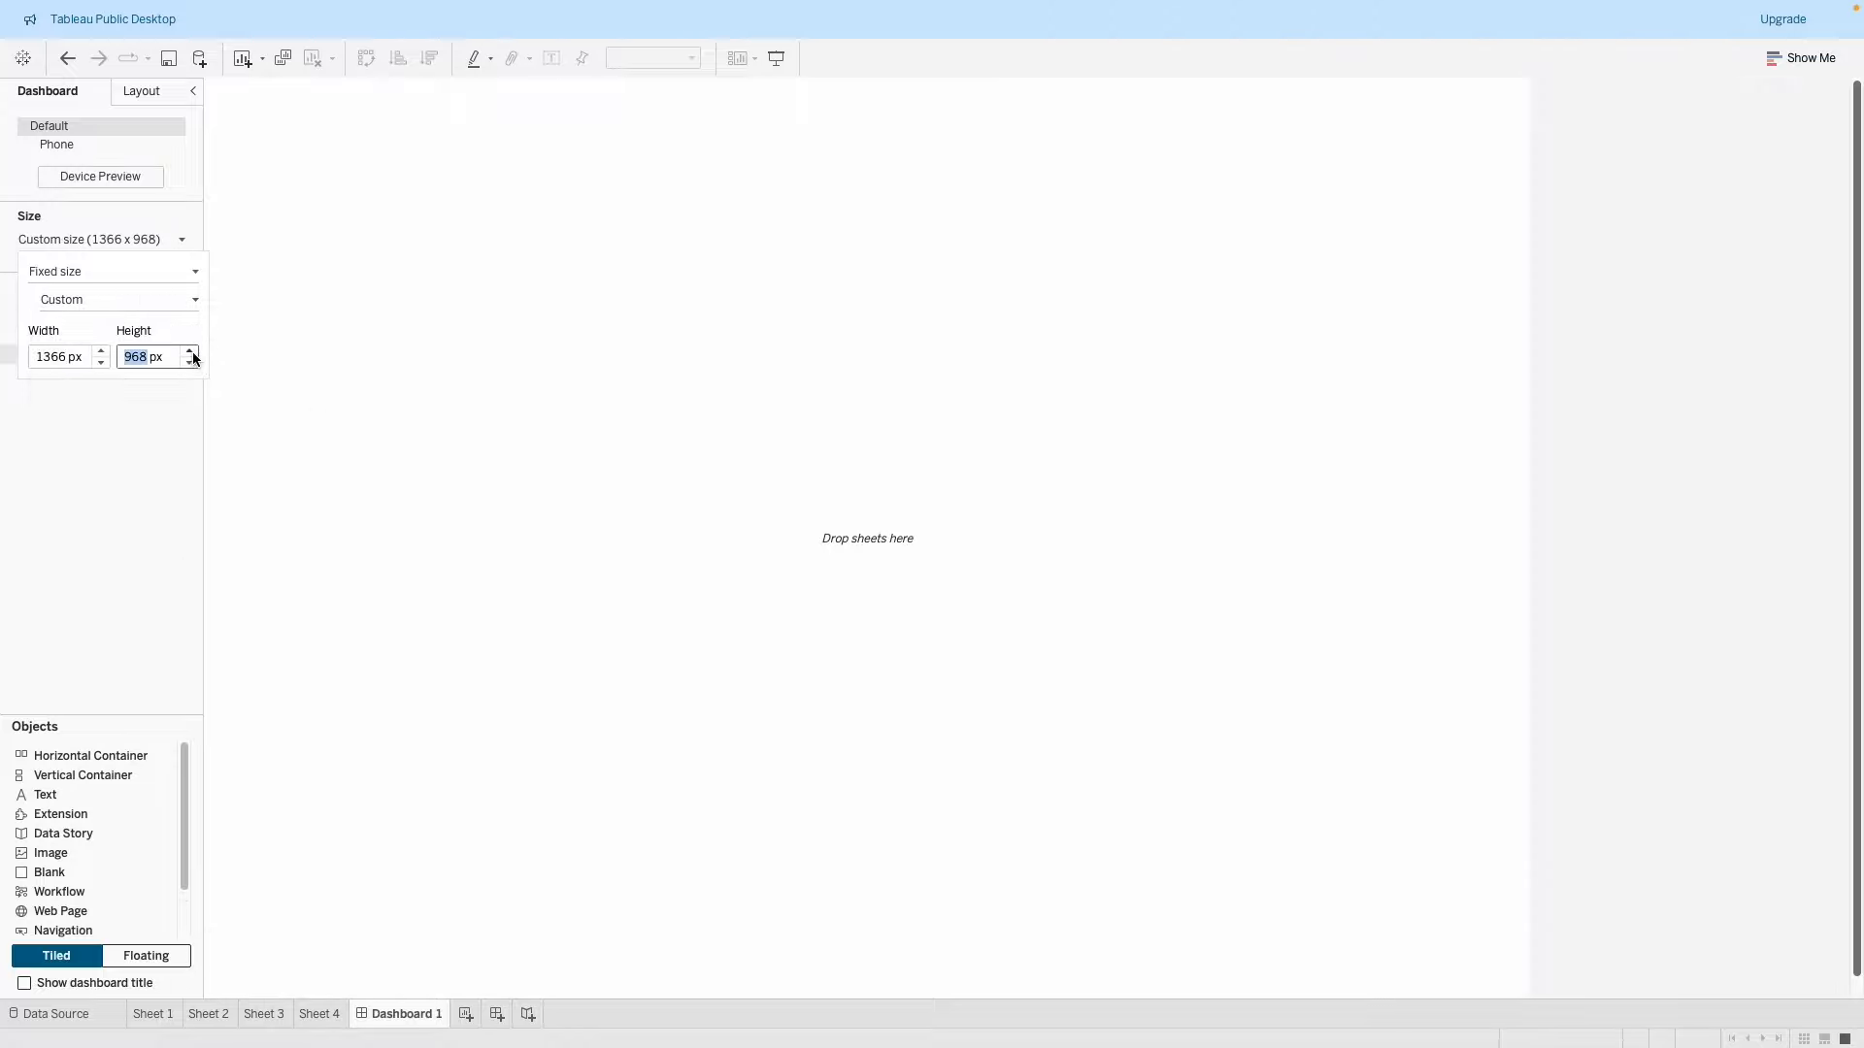
Reduce the dashboard's fixed height to 868 px.
left_click(193, 352)
left_click(191, 363)
left_click(191, 363)
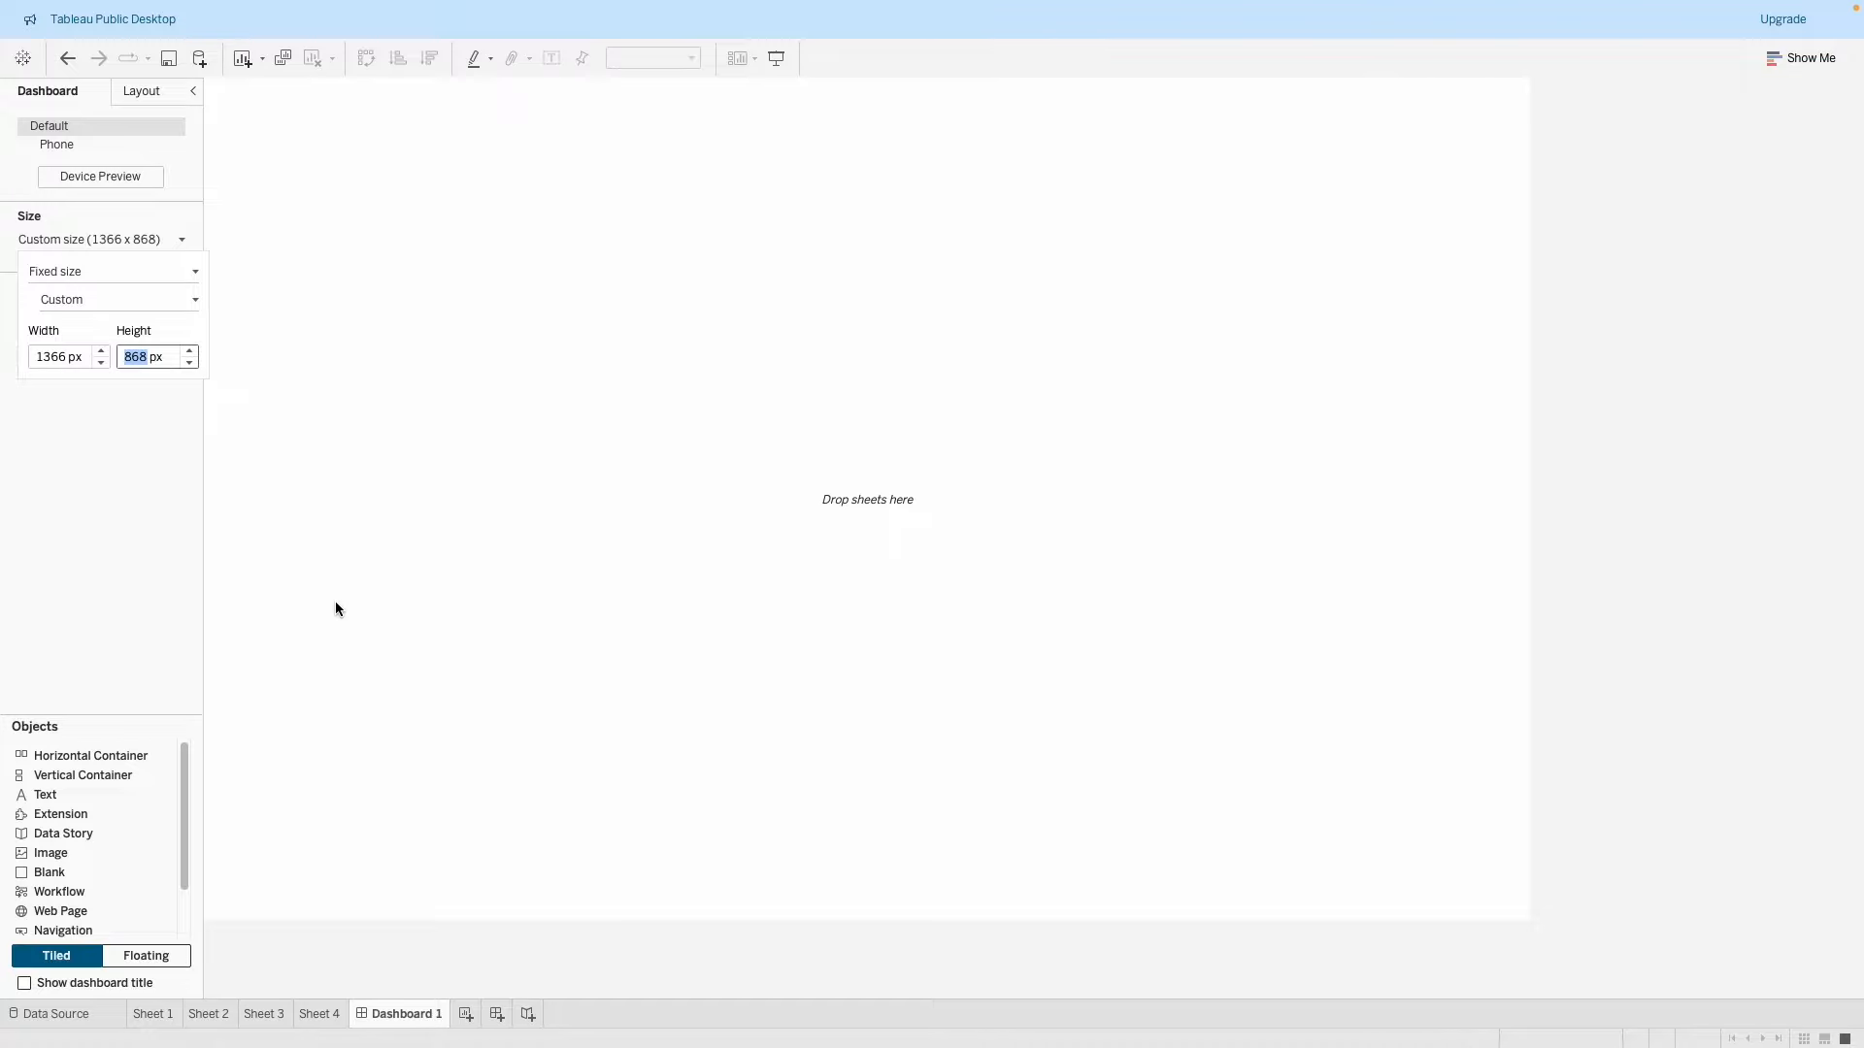
Look through the existing chart worksheets up to Sheet 4 and return to Dashboard 1.
left_click(167, 1019)
left_click(194, 1019)
left_click(270, 1020)
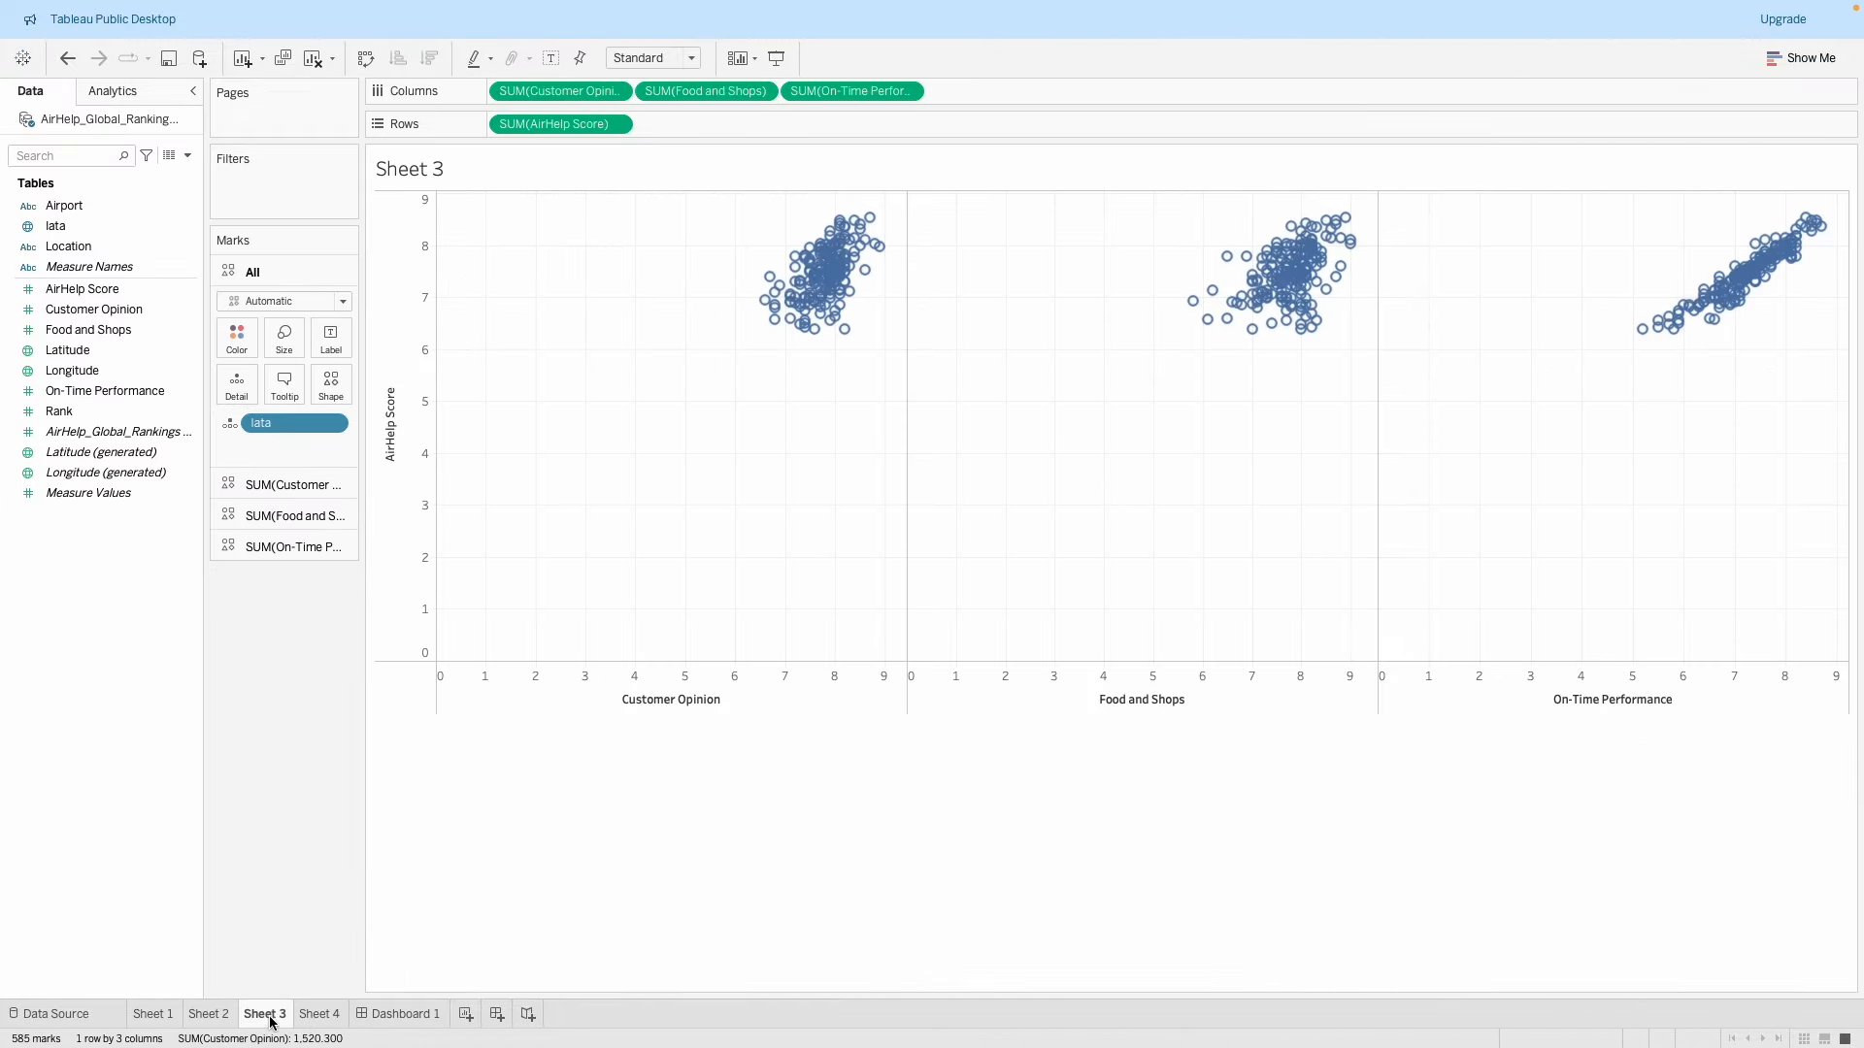
left_click(328, 1017)
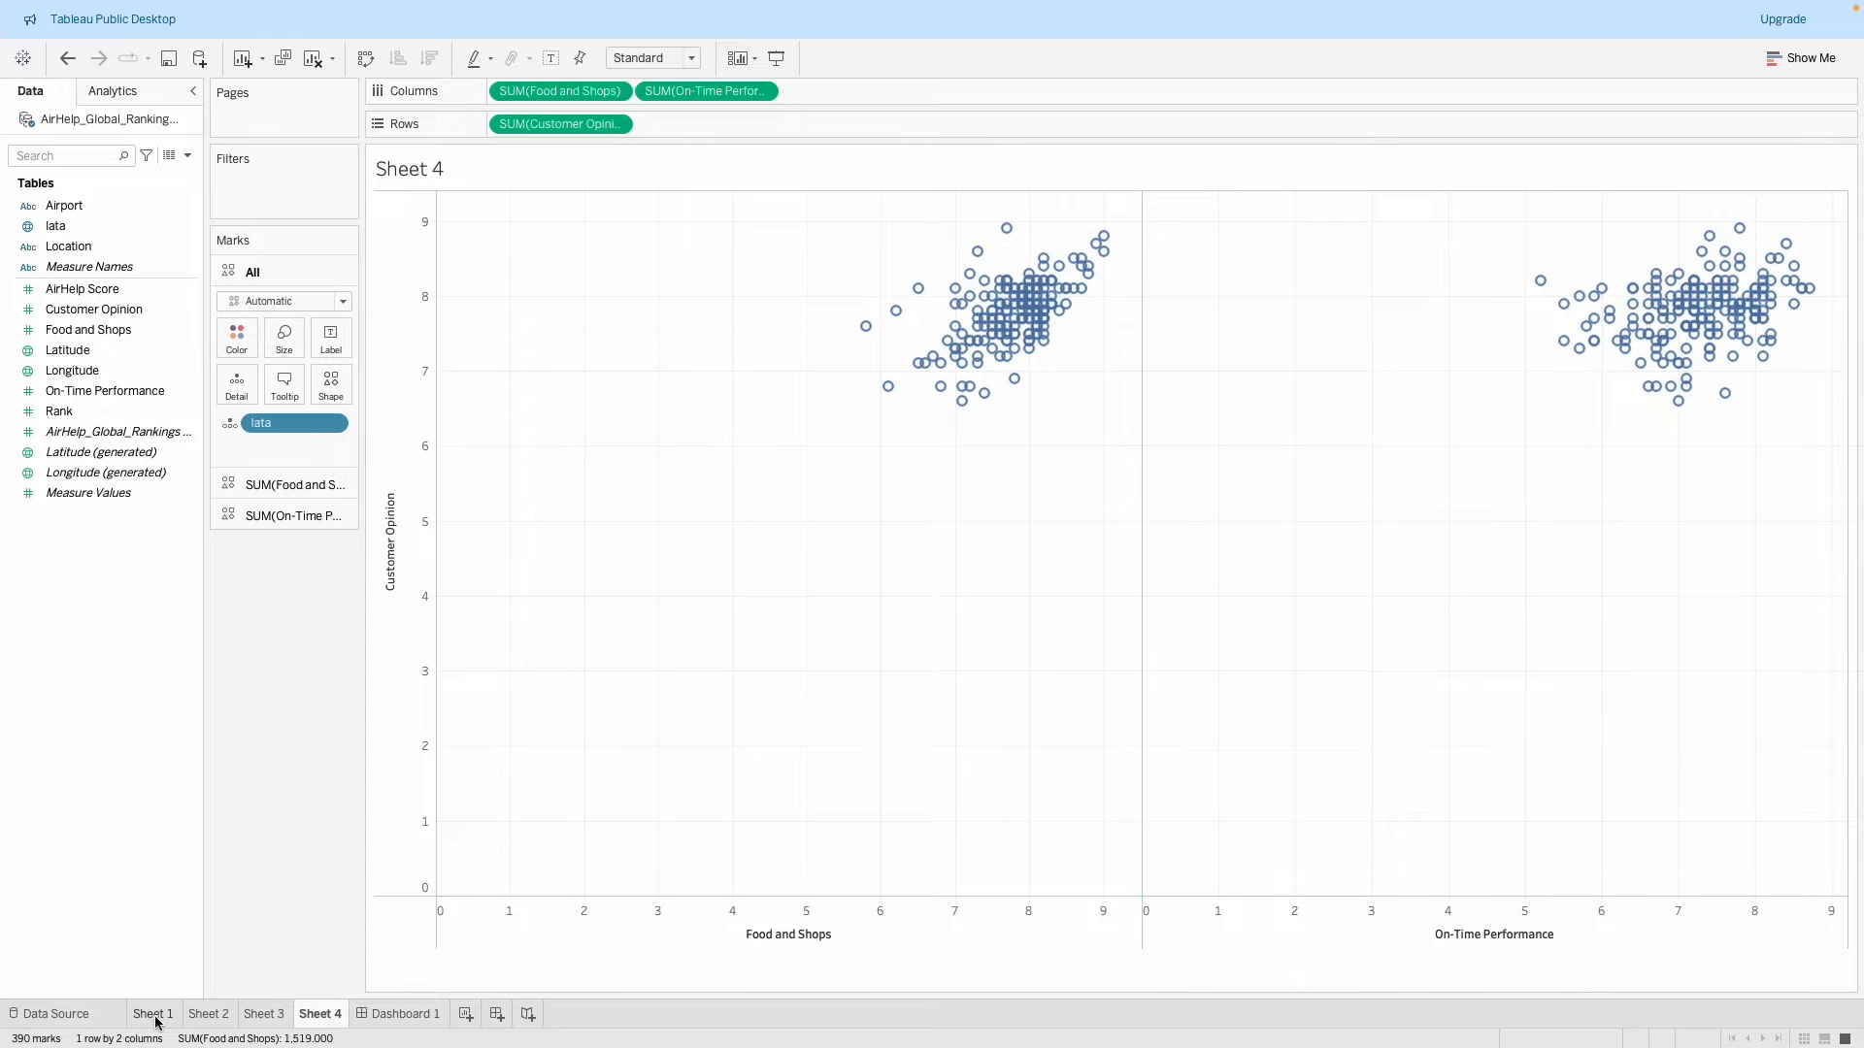
left_click(406, 1013)
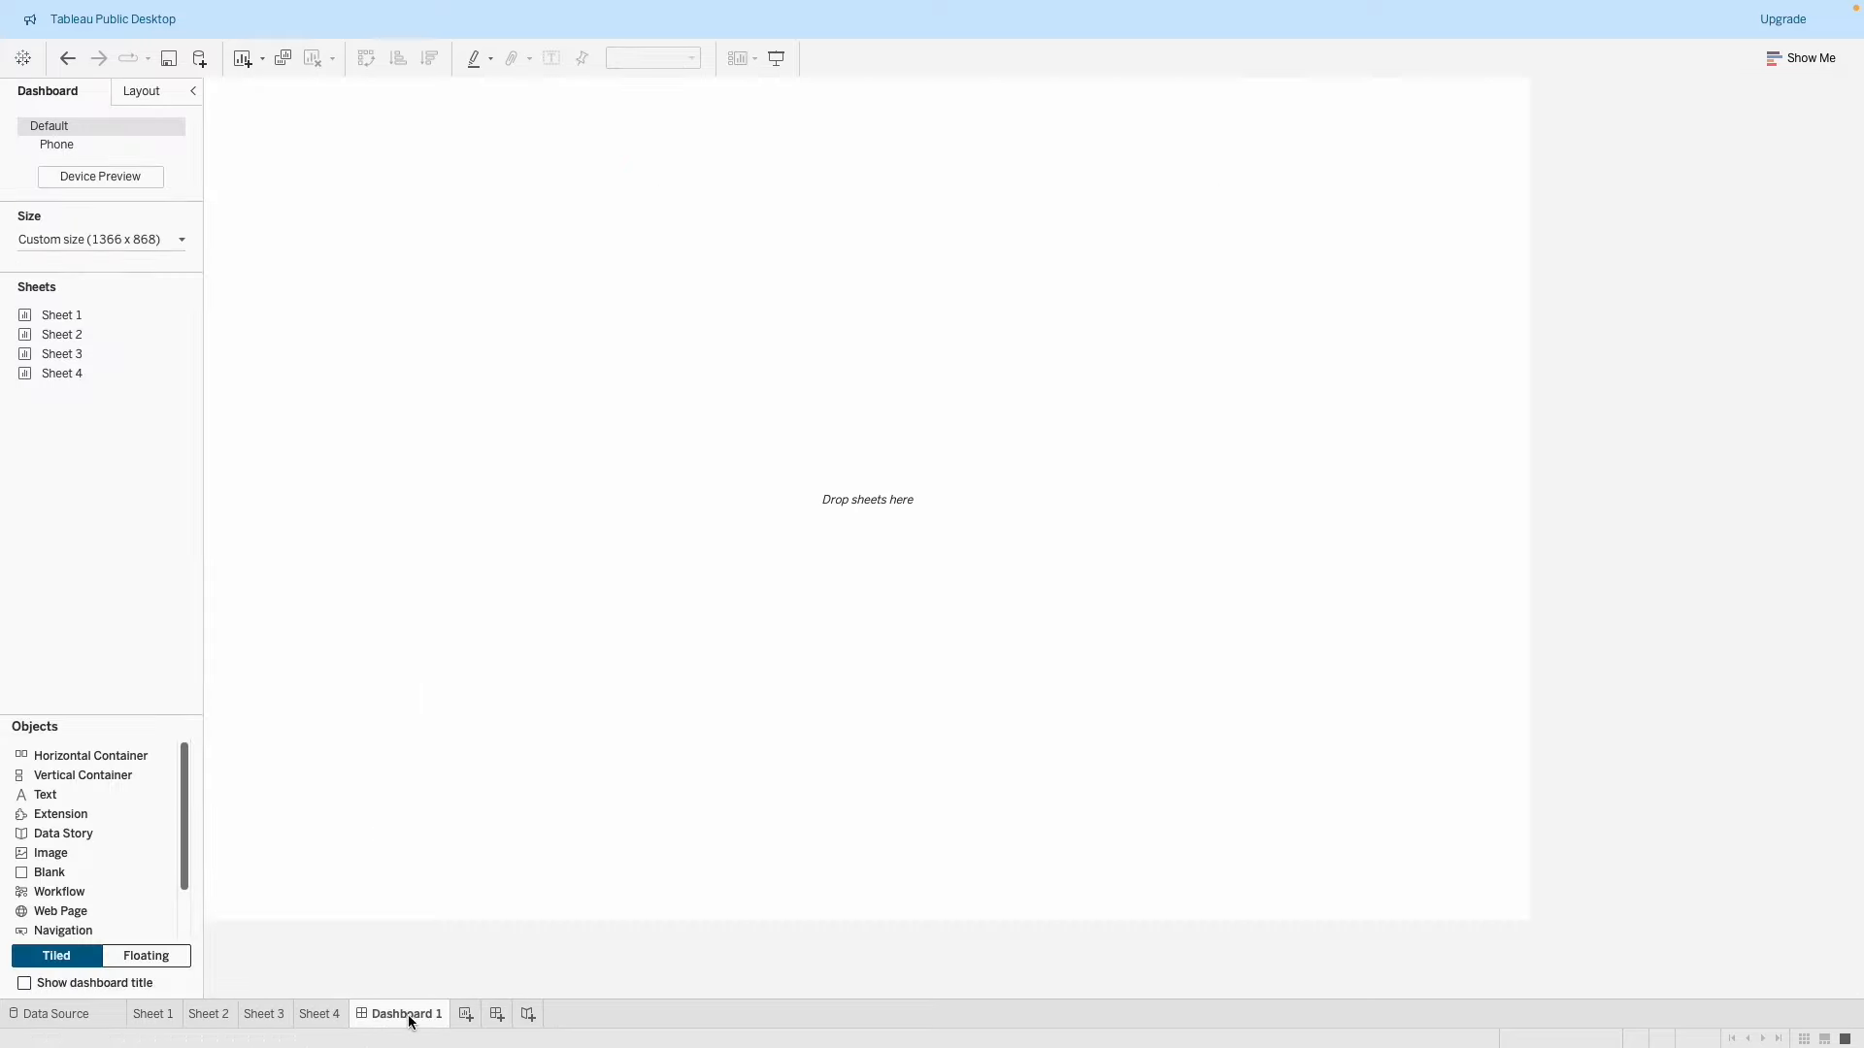
Duplicate the Sheet 1 bar chart worksheet and rename the copy Top Airports.
left_click(150, 1013)
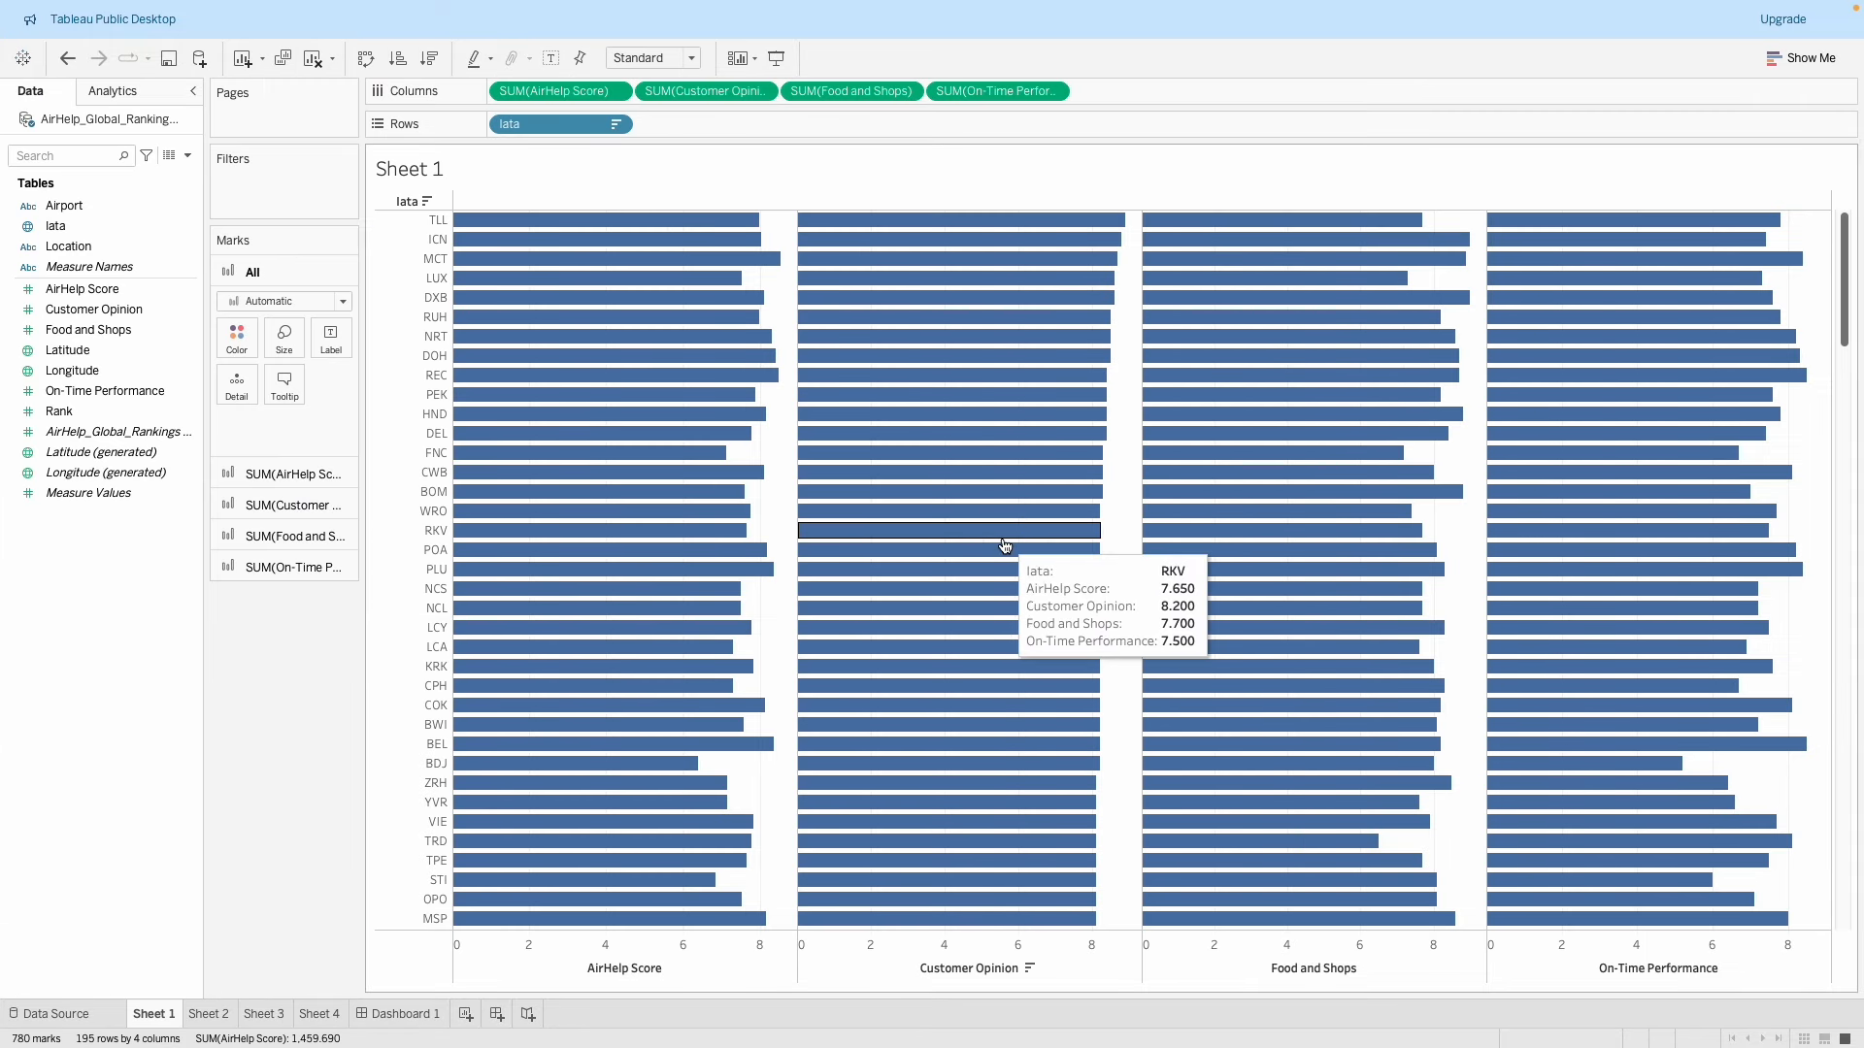
right_click(153, 1015)
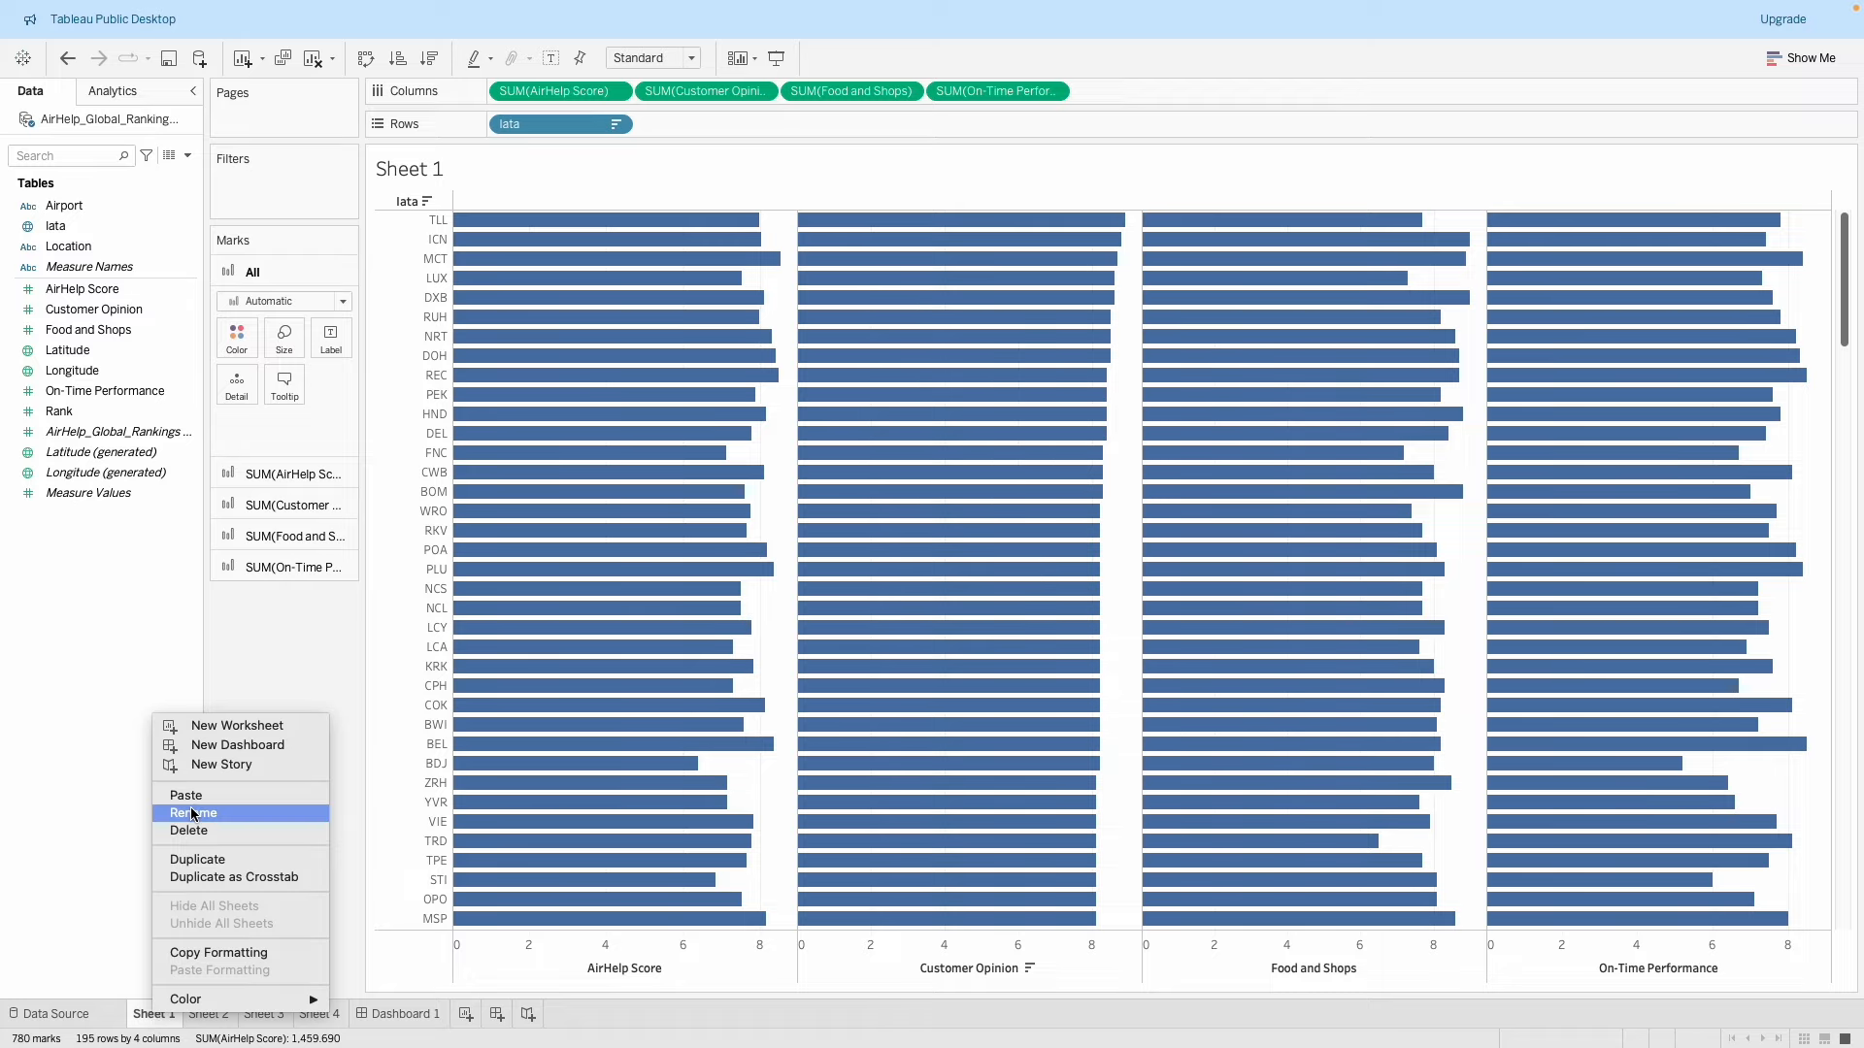
left_click(205, 858)
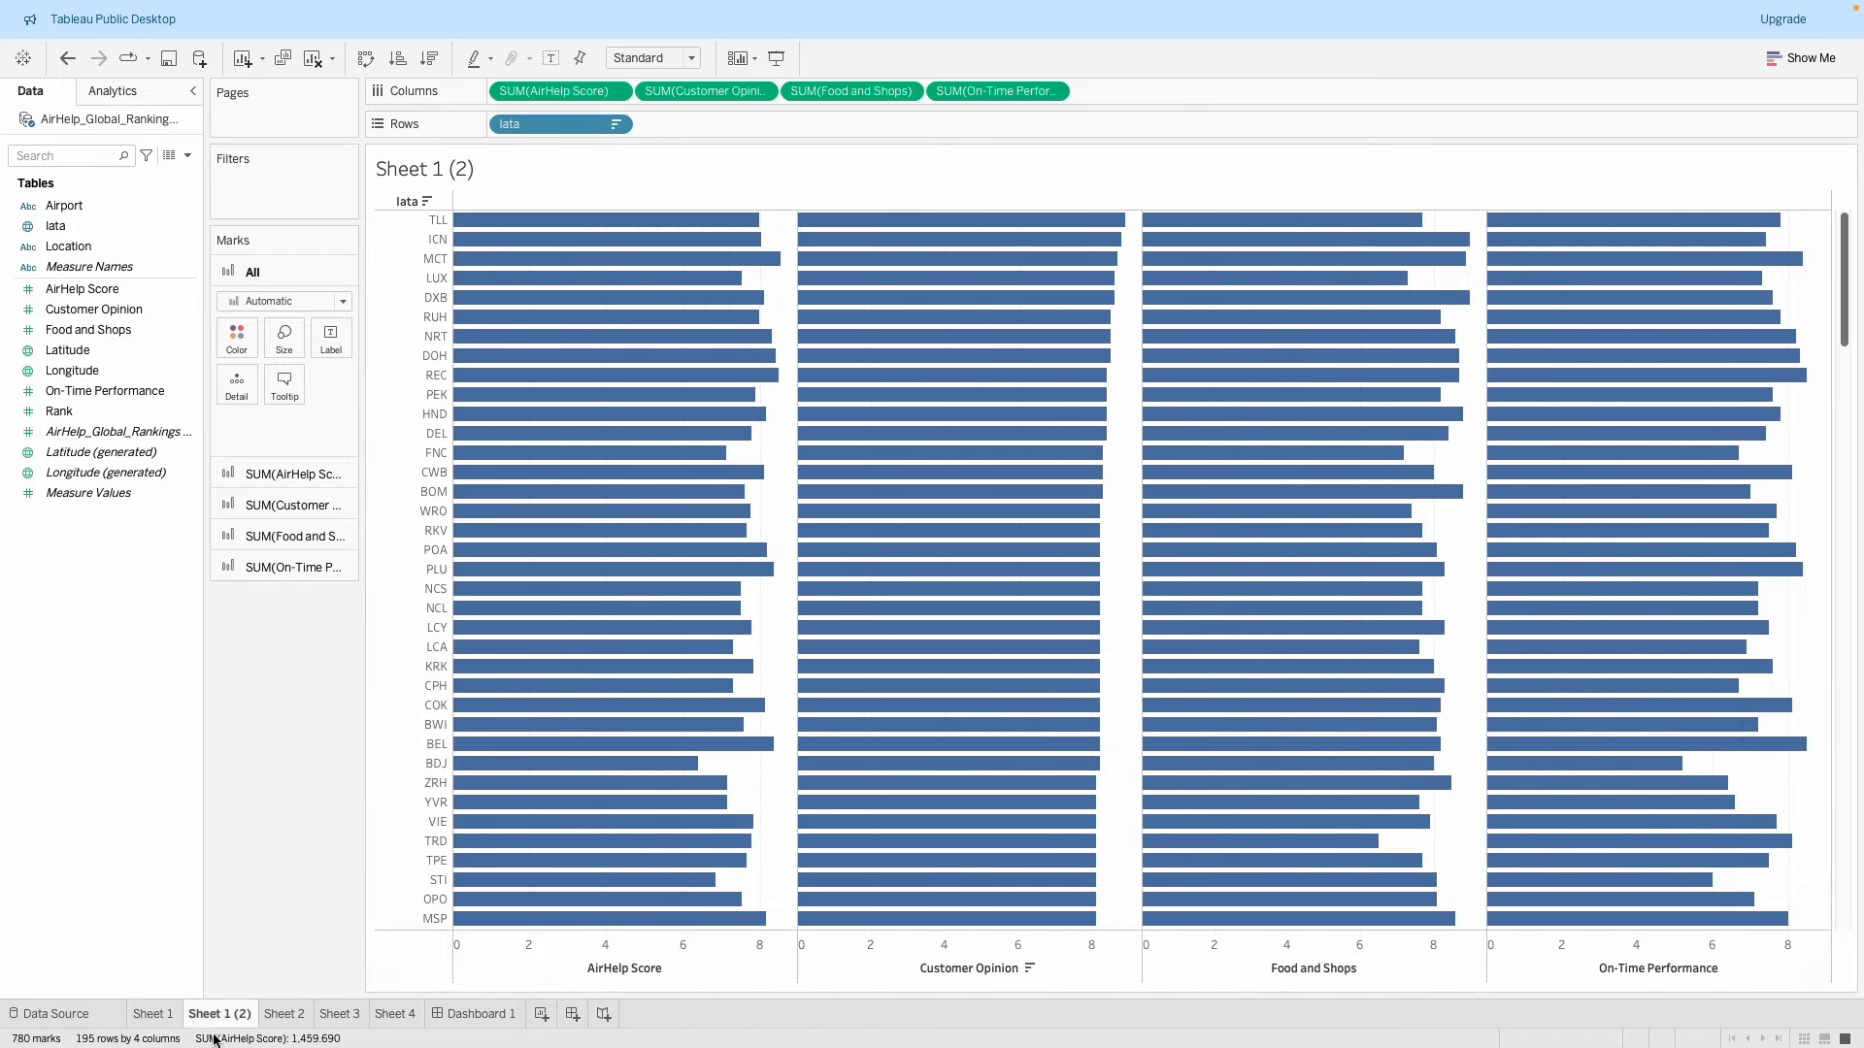
double_click(220, 1015)
type("Top Ai")
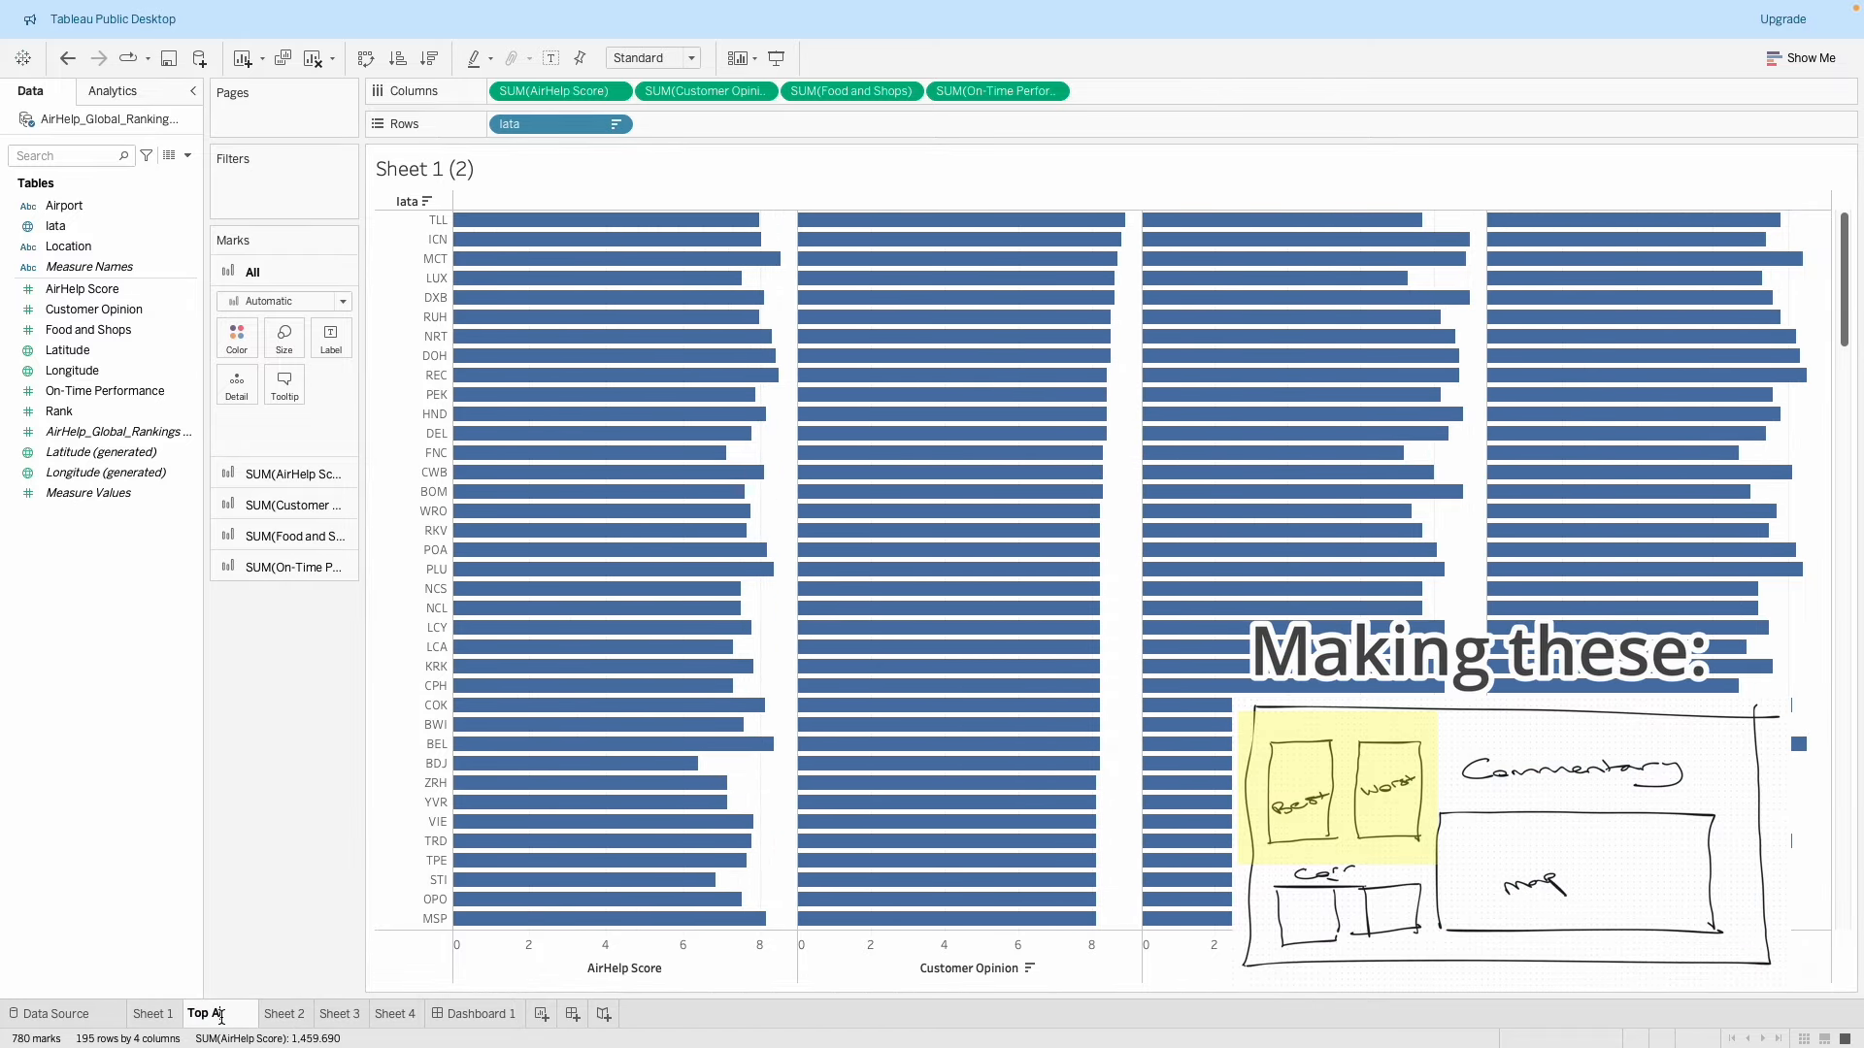
type("rports")
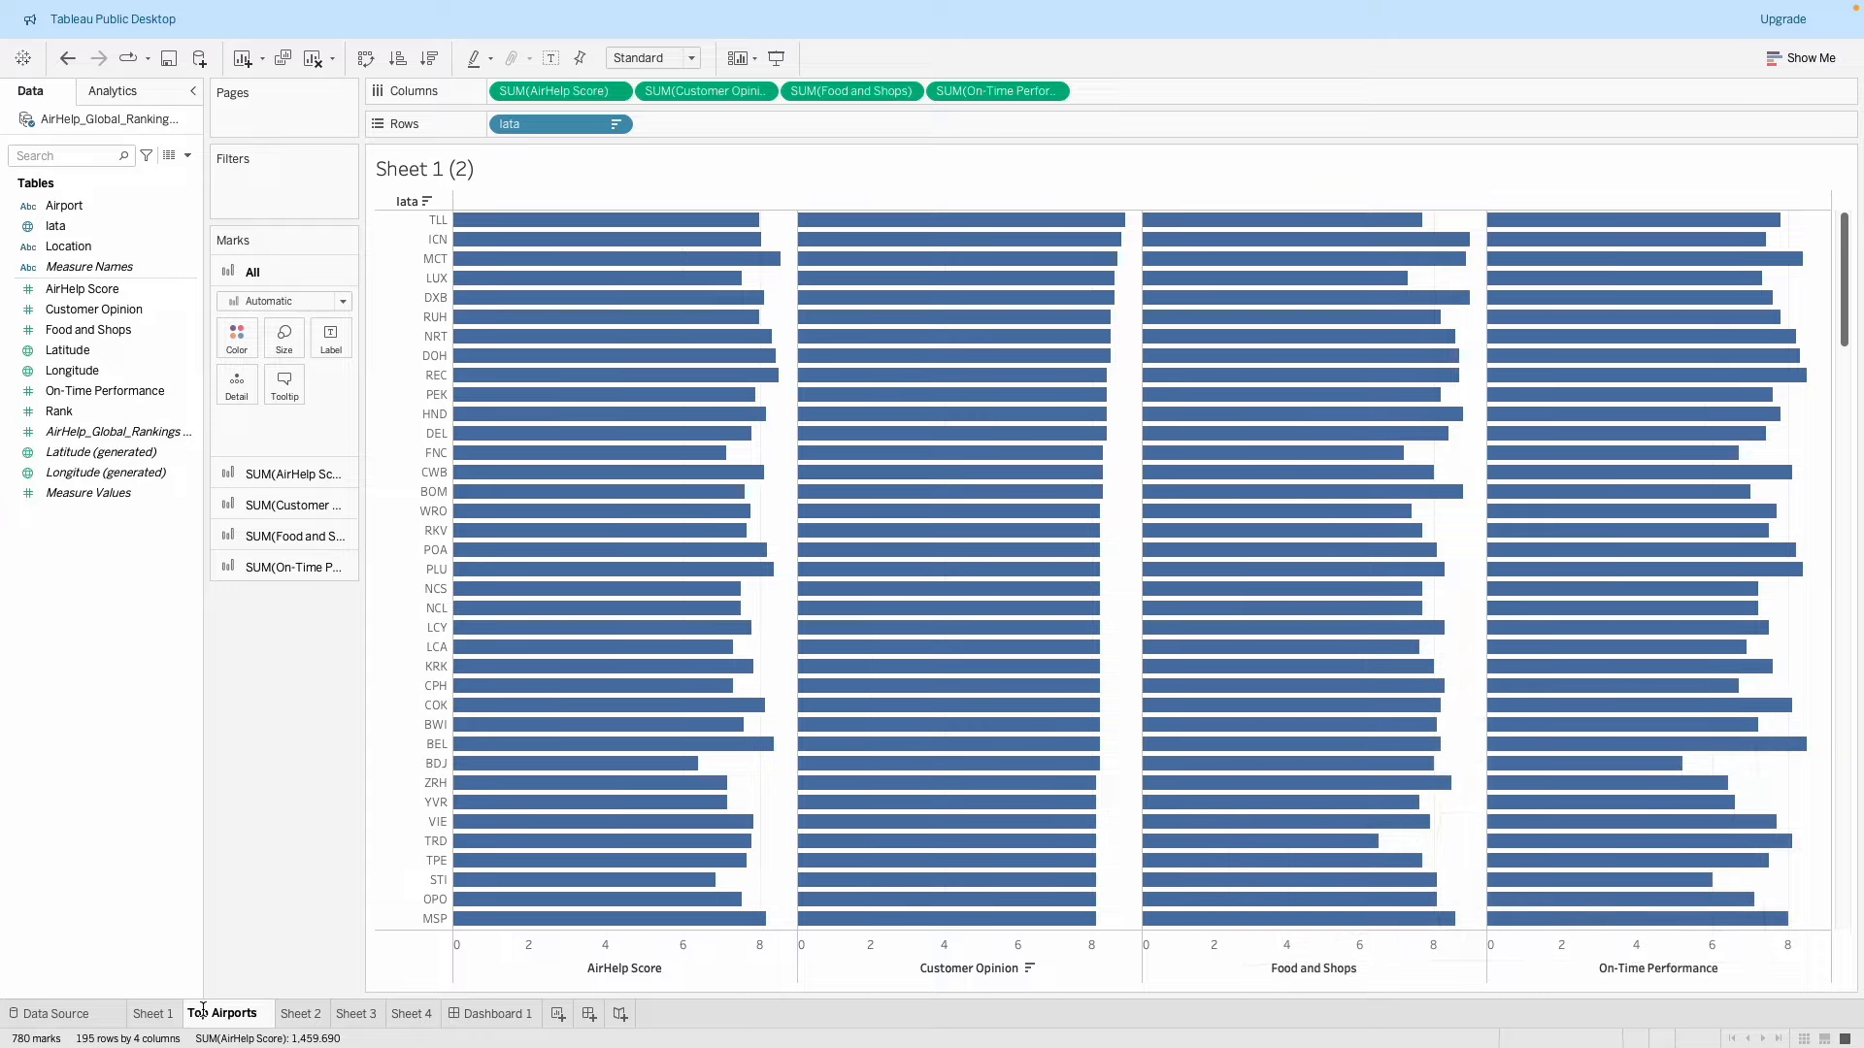
key("Return")
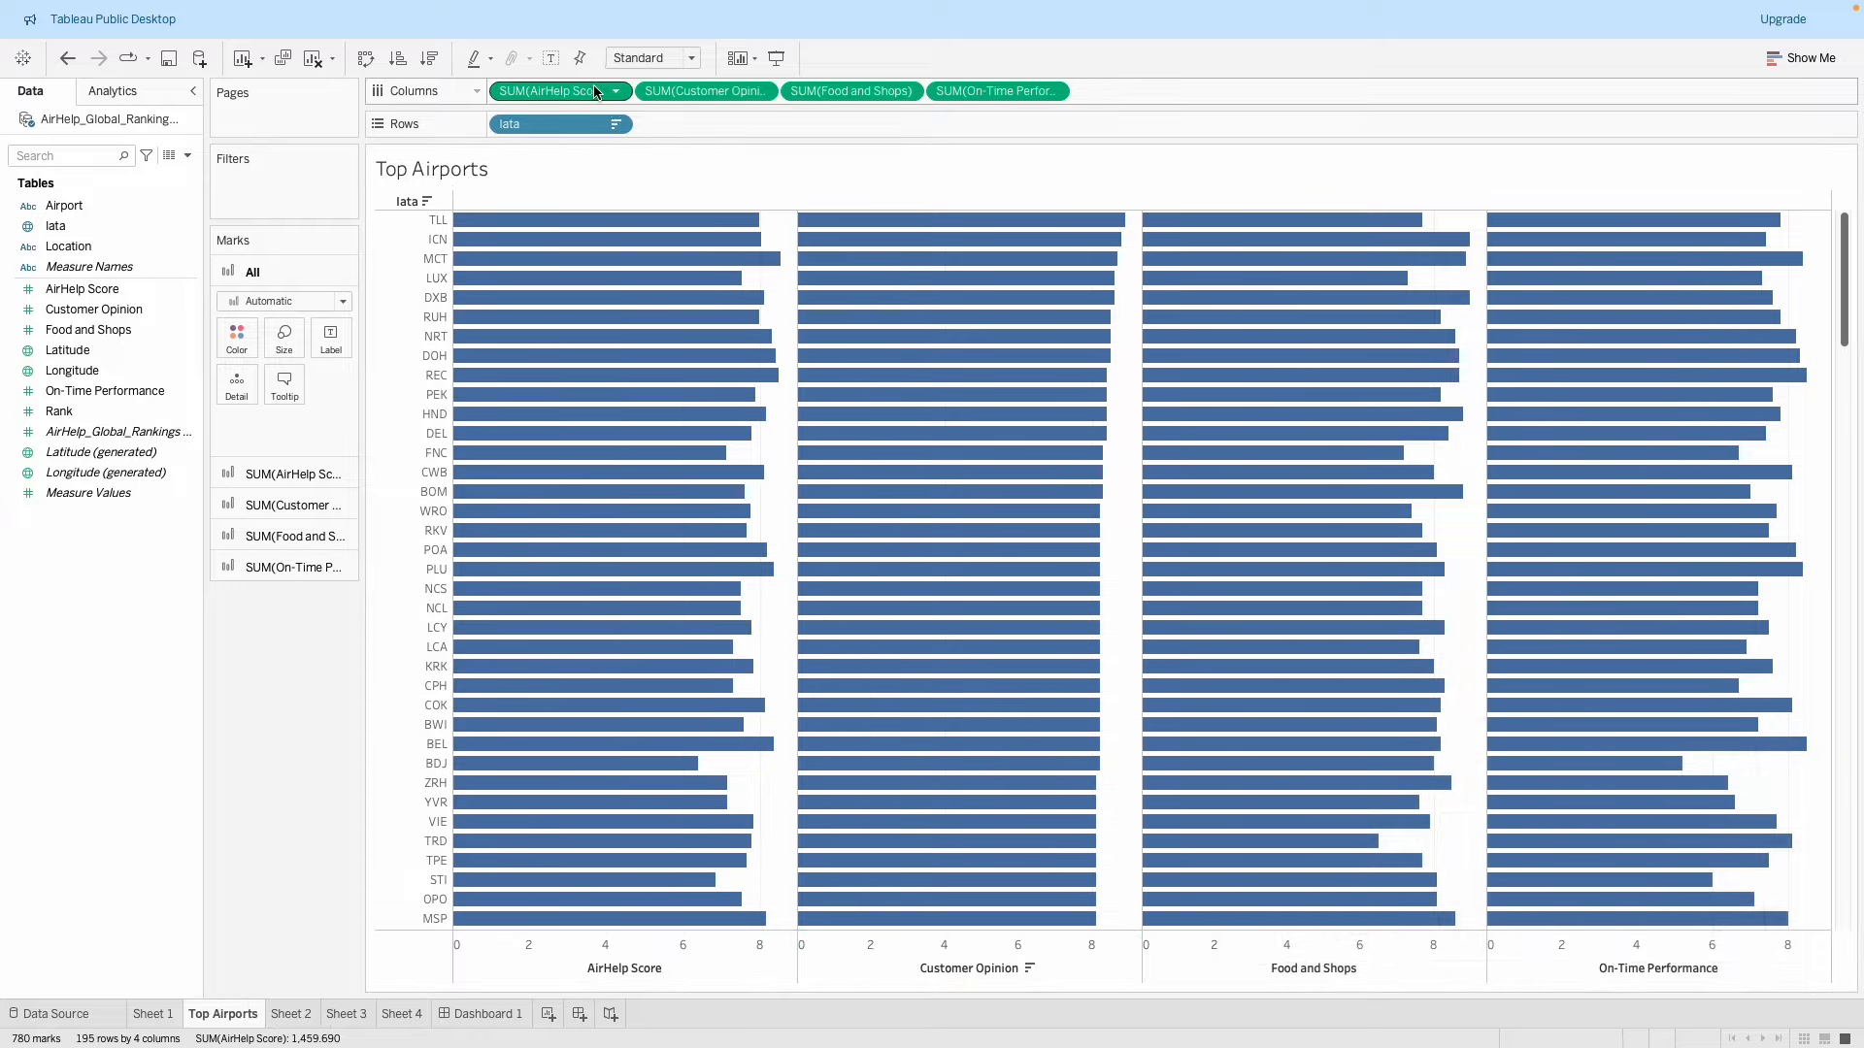
Remove AirHelp Score, Food and Shops and On-Time Performance from the Top Airports columns, leaving only Customer Opinion.
left_click_drag(596, 92, 301, 189)
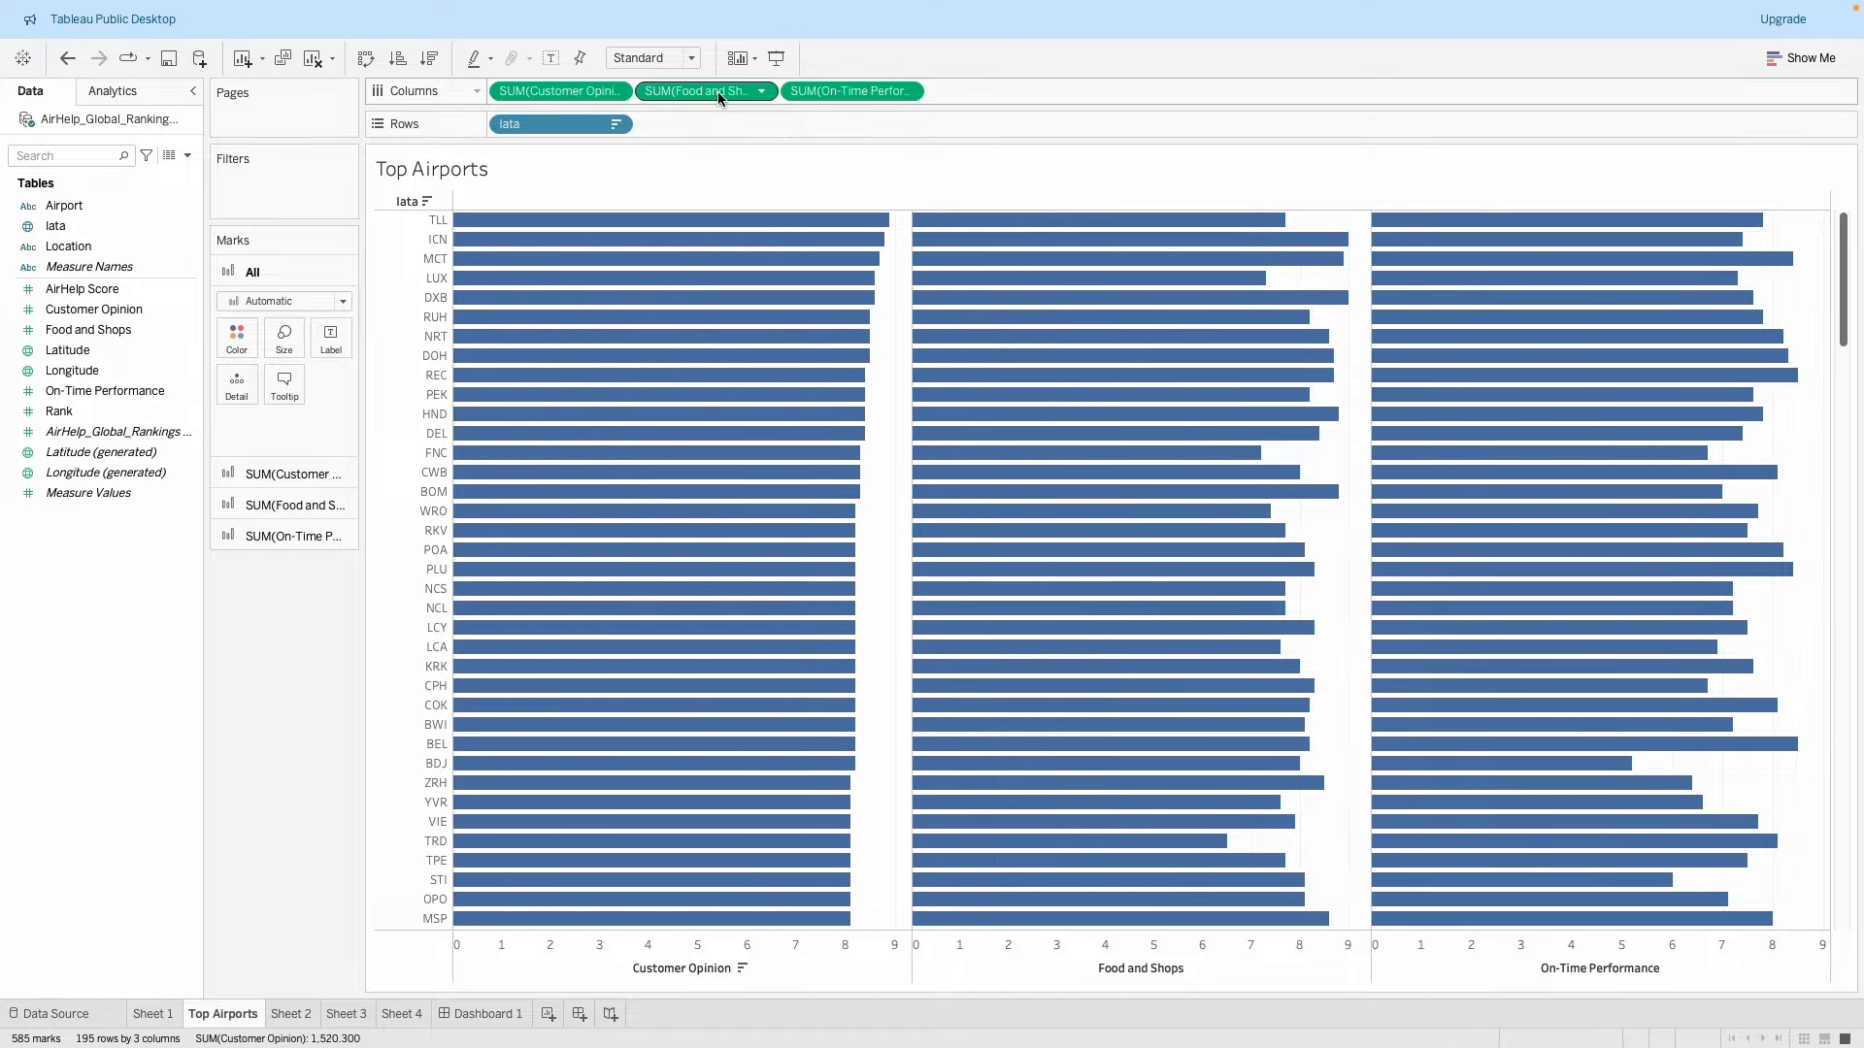
left_click_drag(721, 98, 166, 376)
left_click_drag(703, 92, 233, 415)
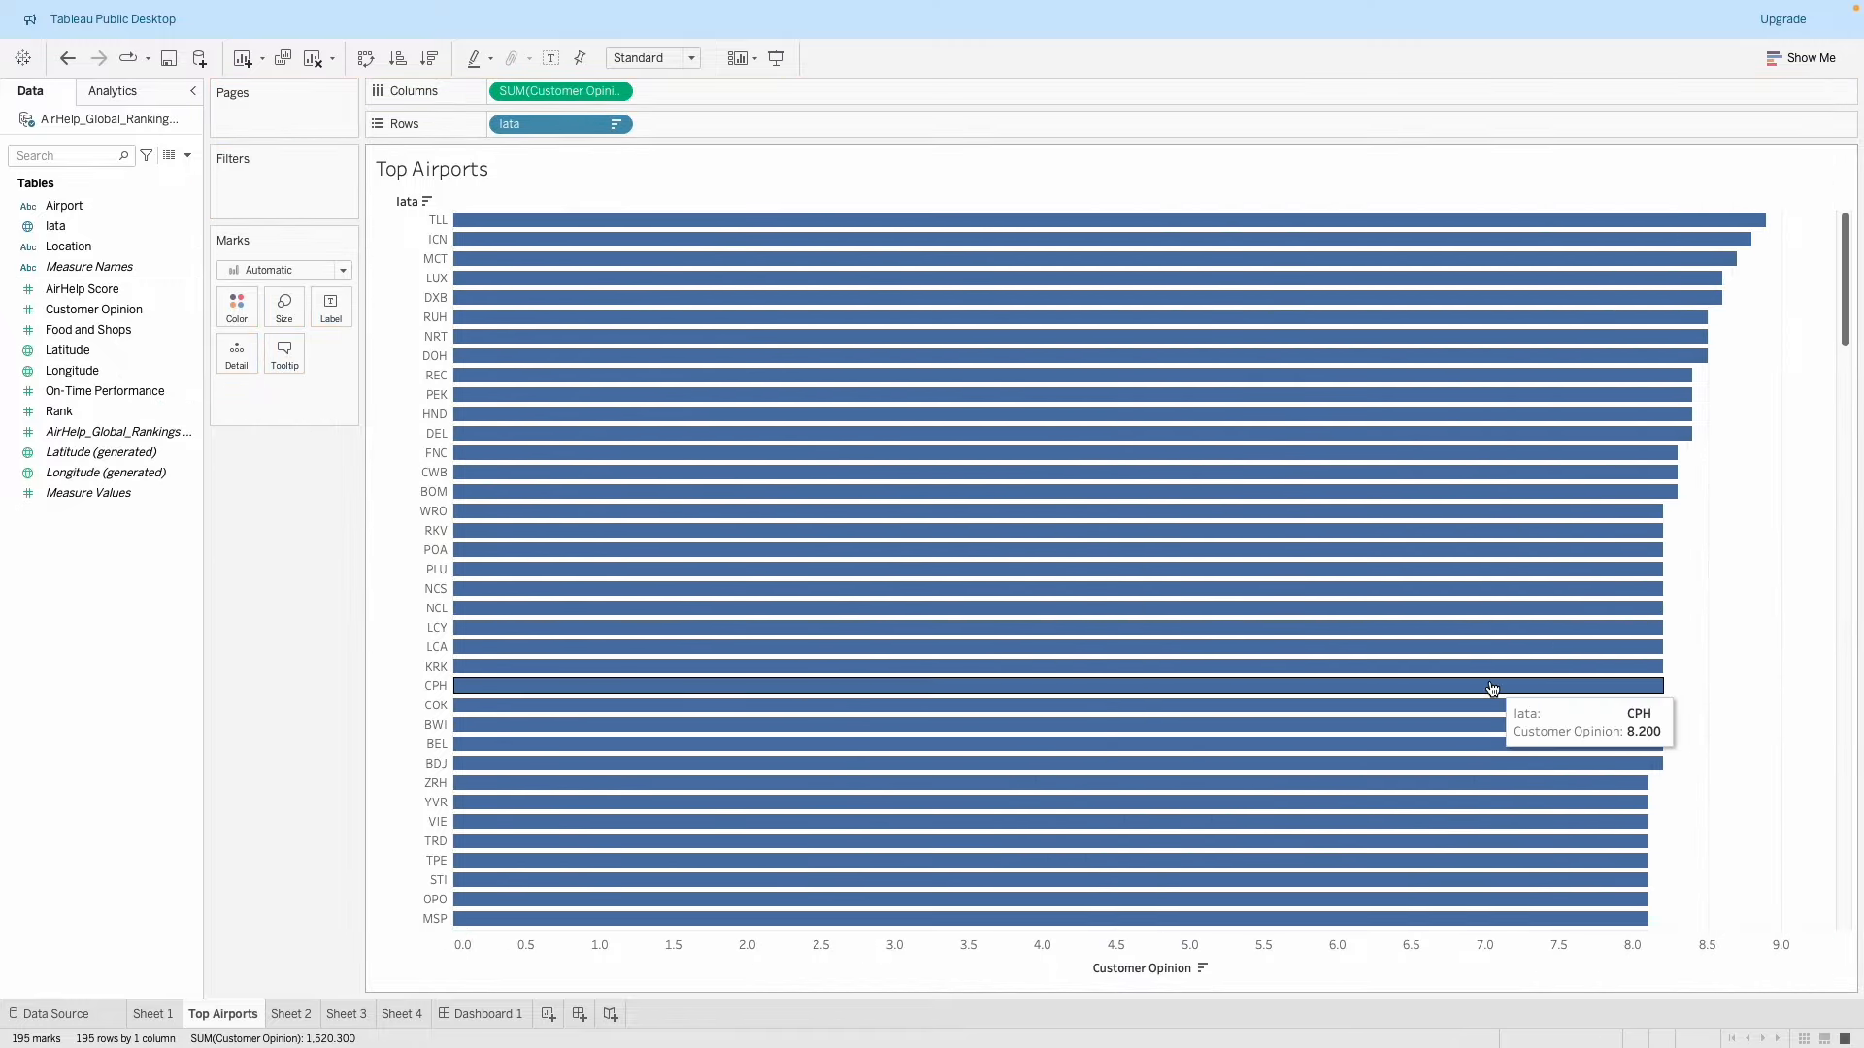
Keep only the first five airports, TLL through DXB, and add a widened Airport name column to the rows.
left_click(435, 223)
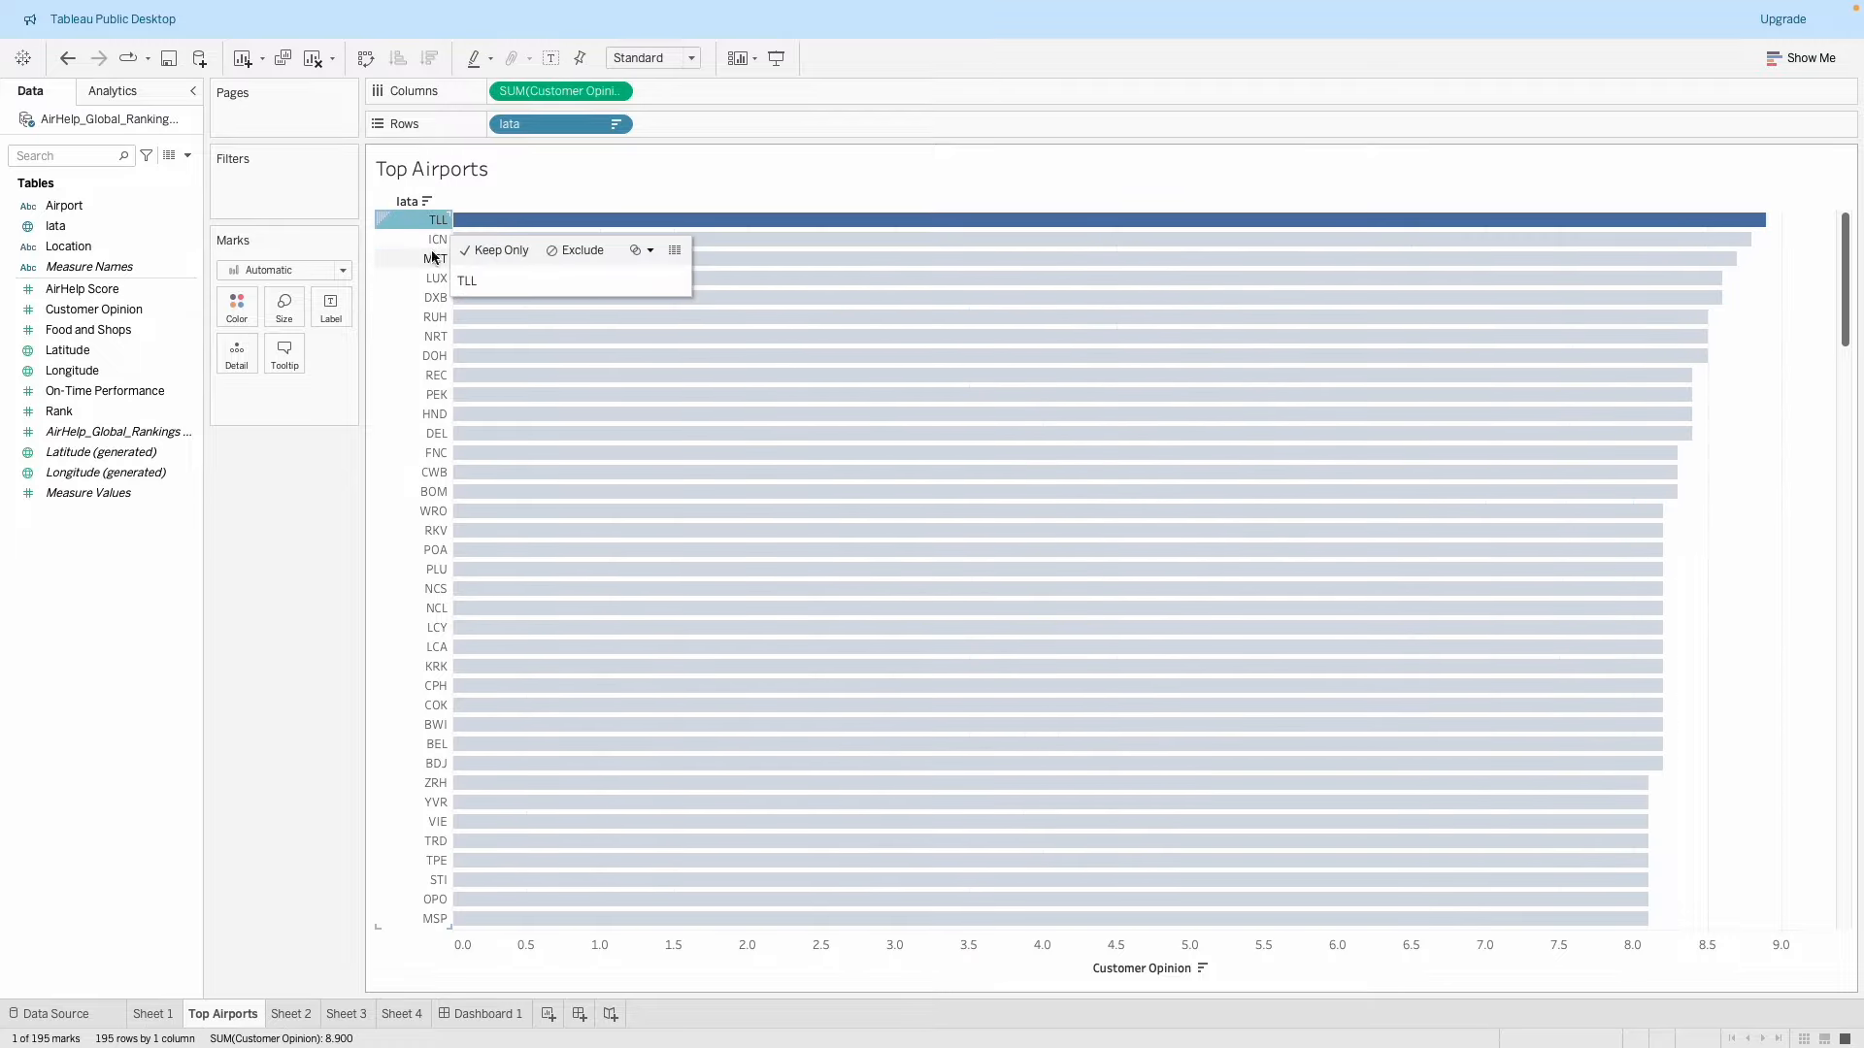
left_click(434, 301, "shift")
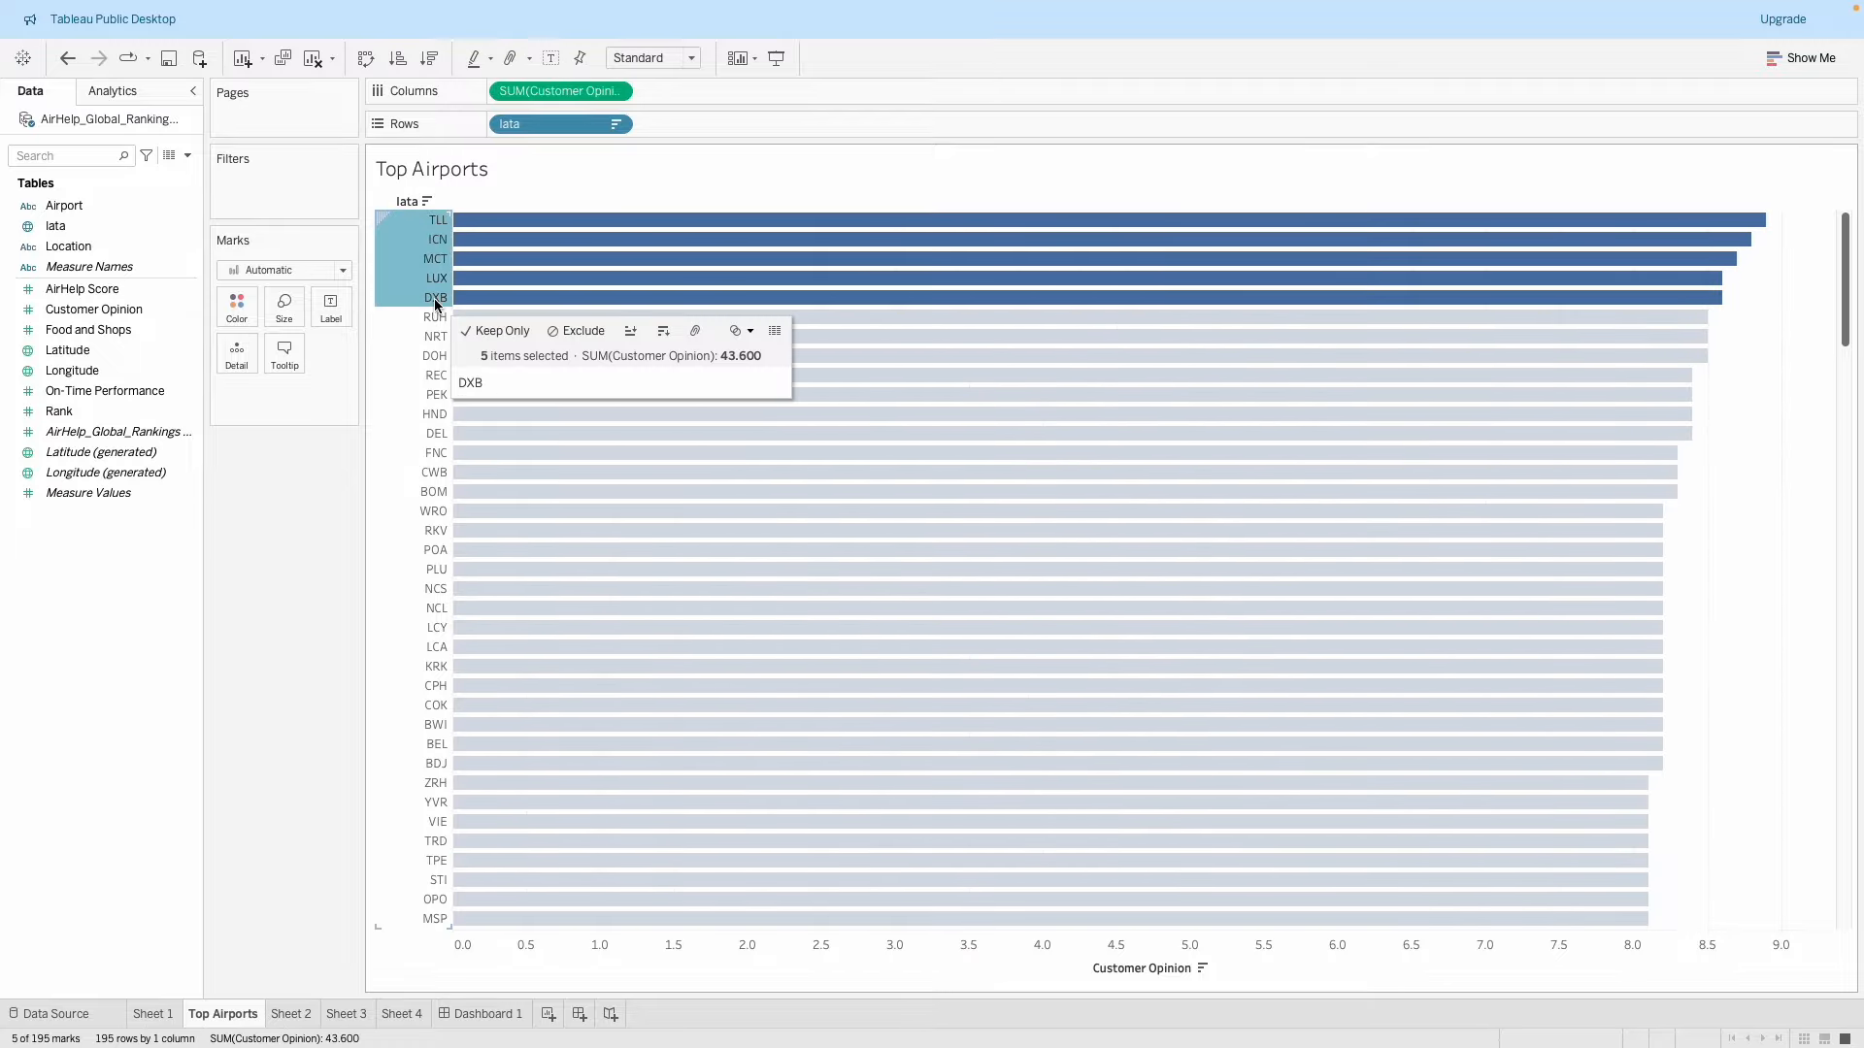
left_click(501, 333)
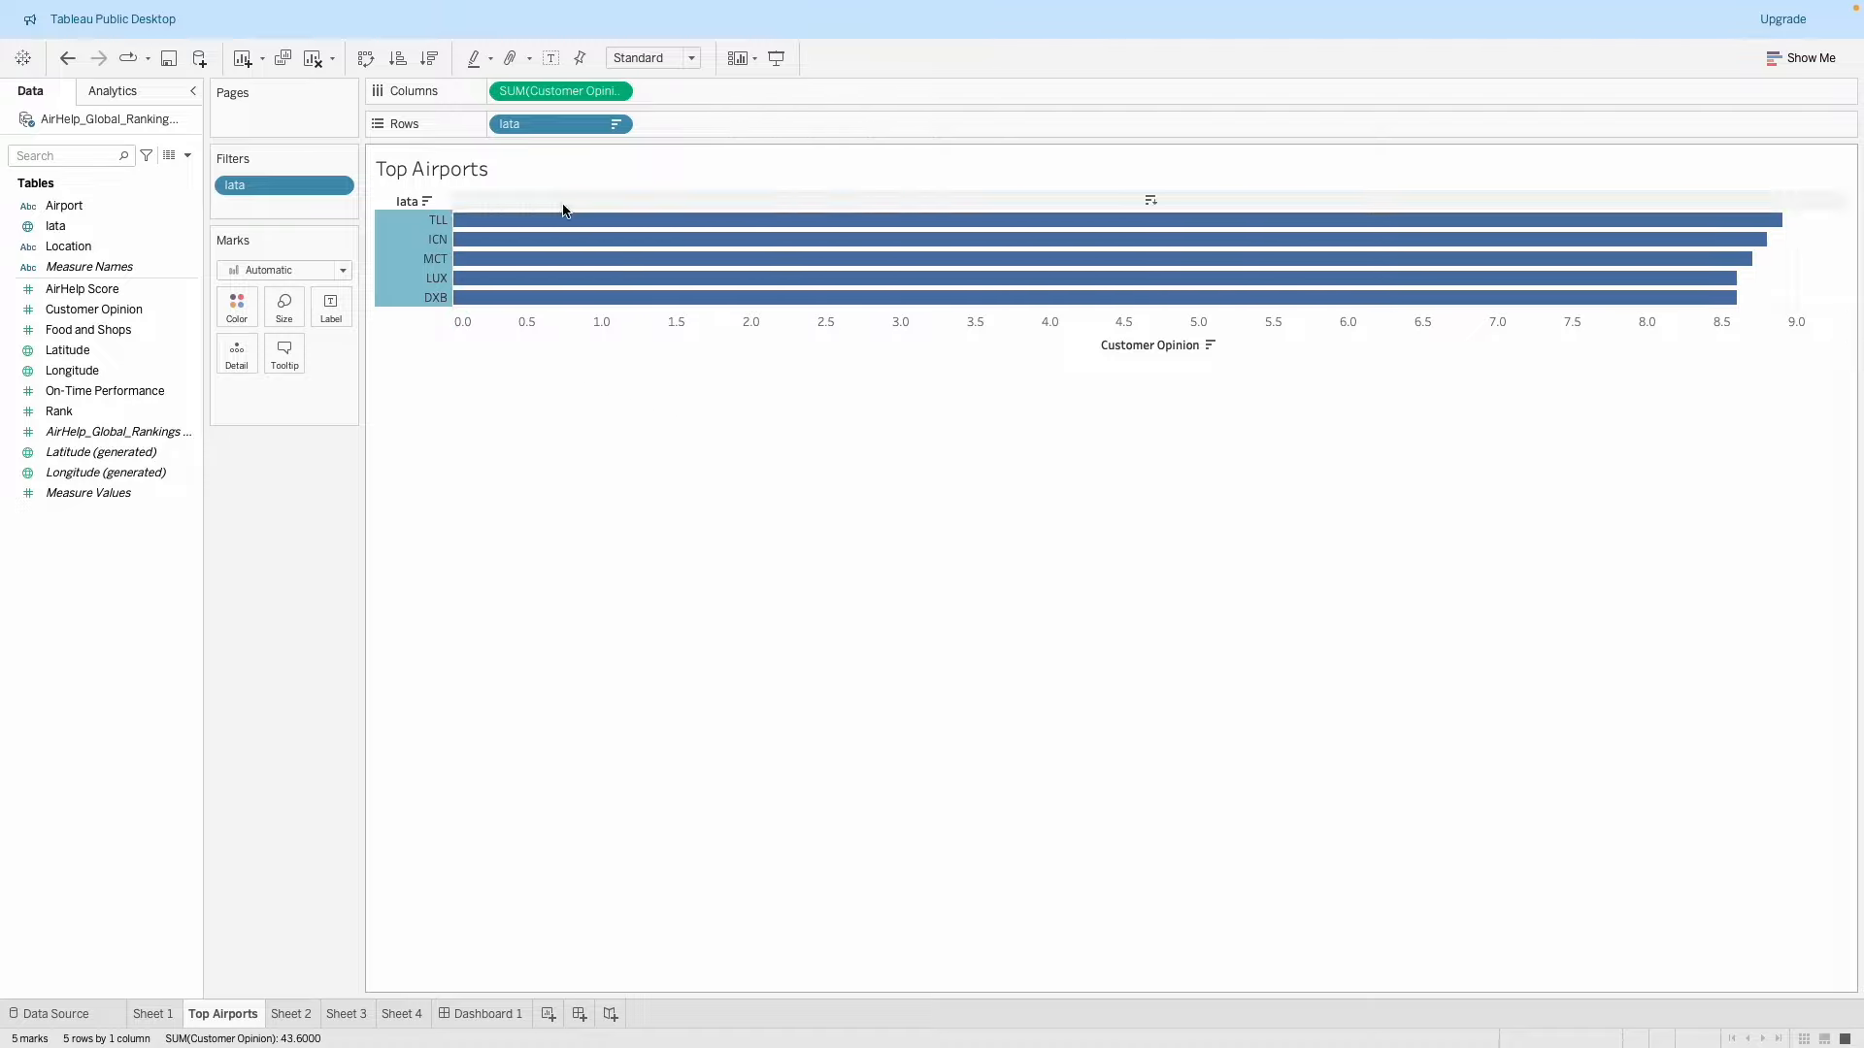
left_click(398, 219)
left_click(604, 460)
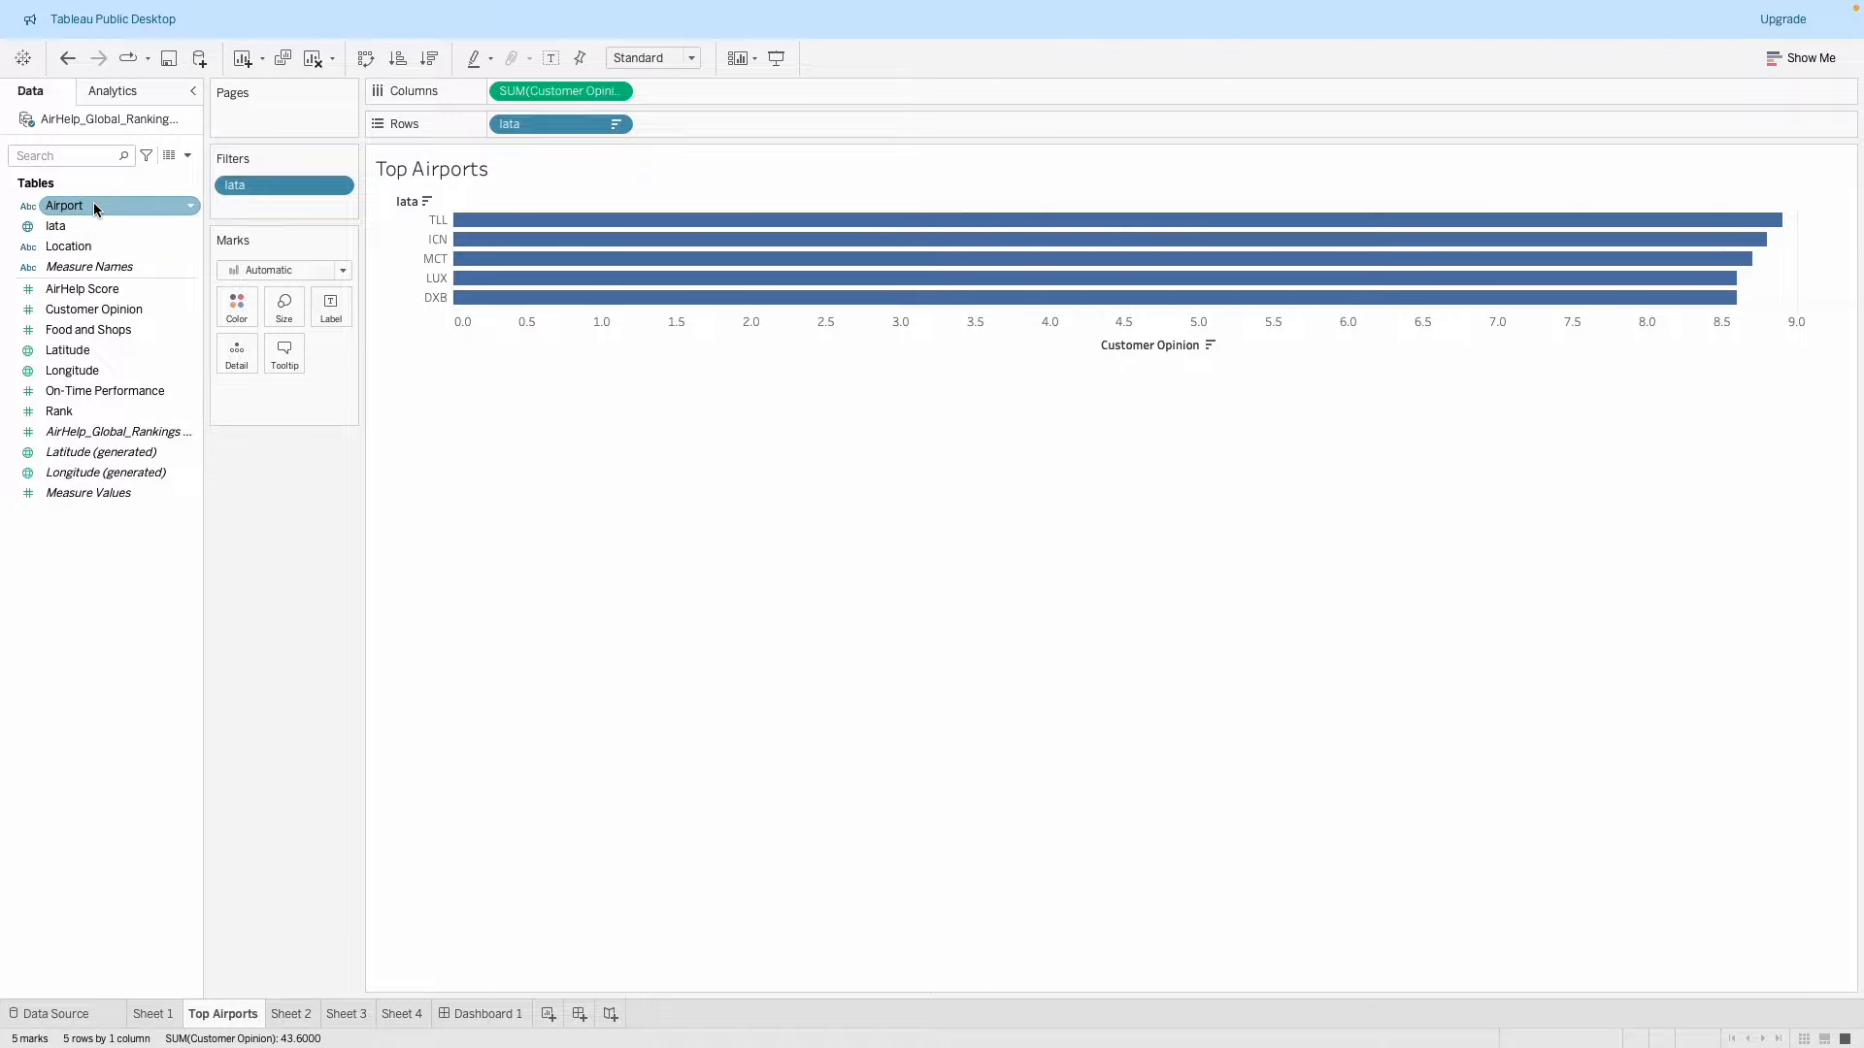
left_click_drag(64, 204, 705, 132)
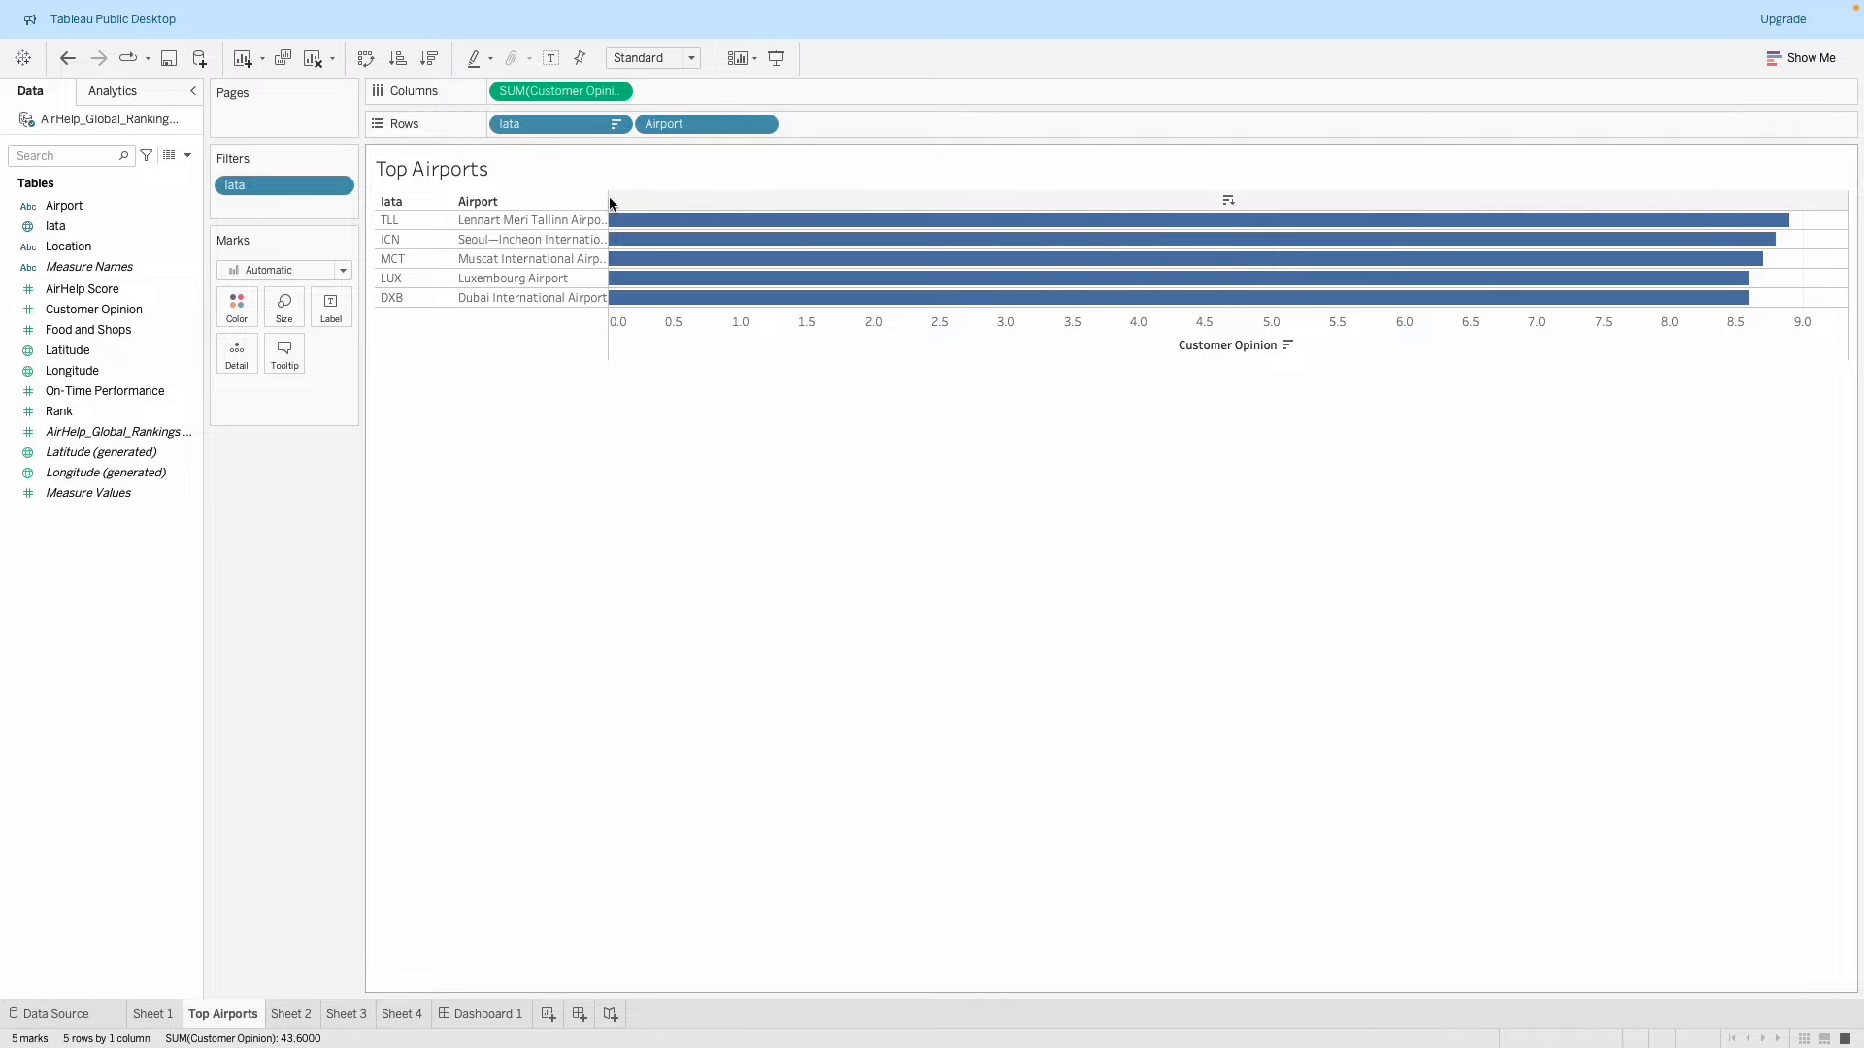
left_click_drag(608, 251, 678, 257)
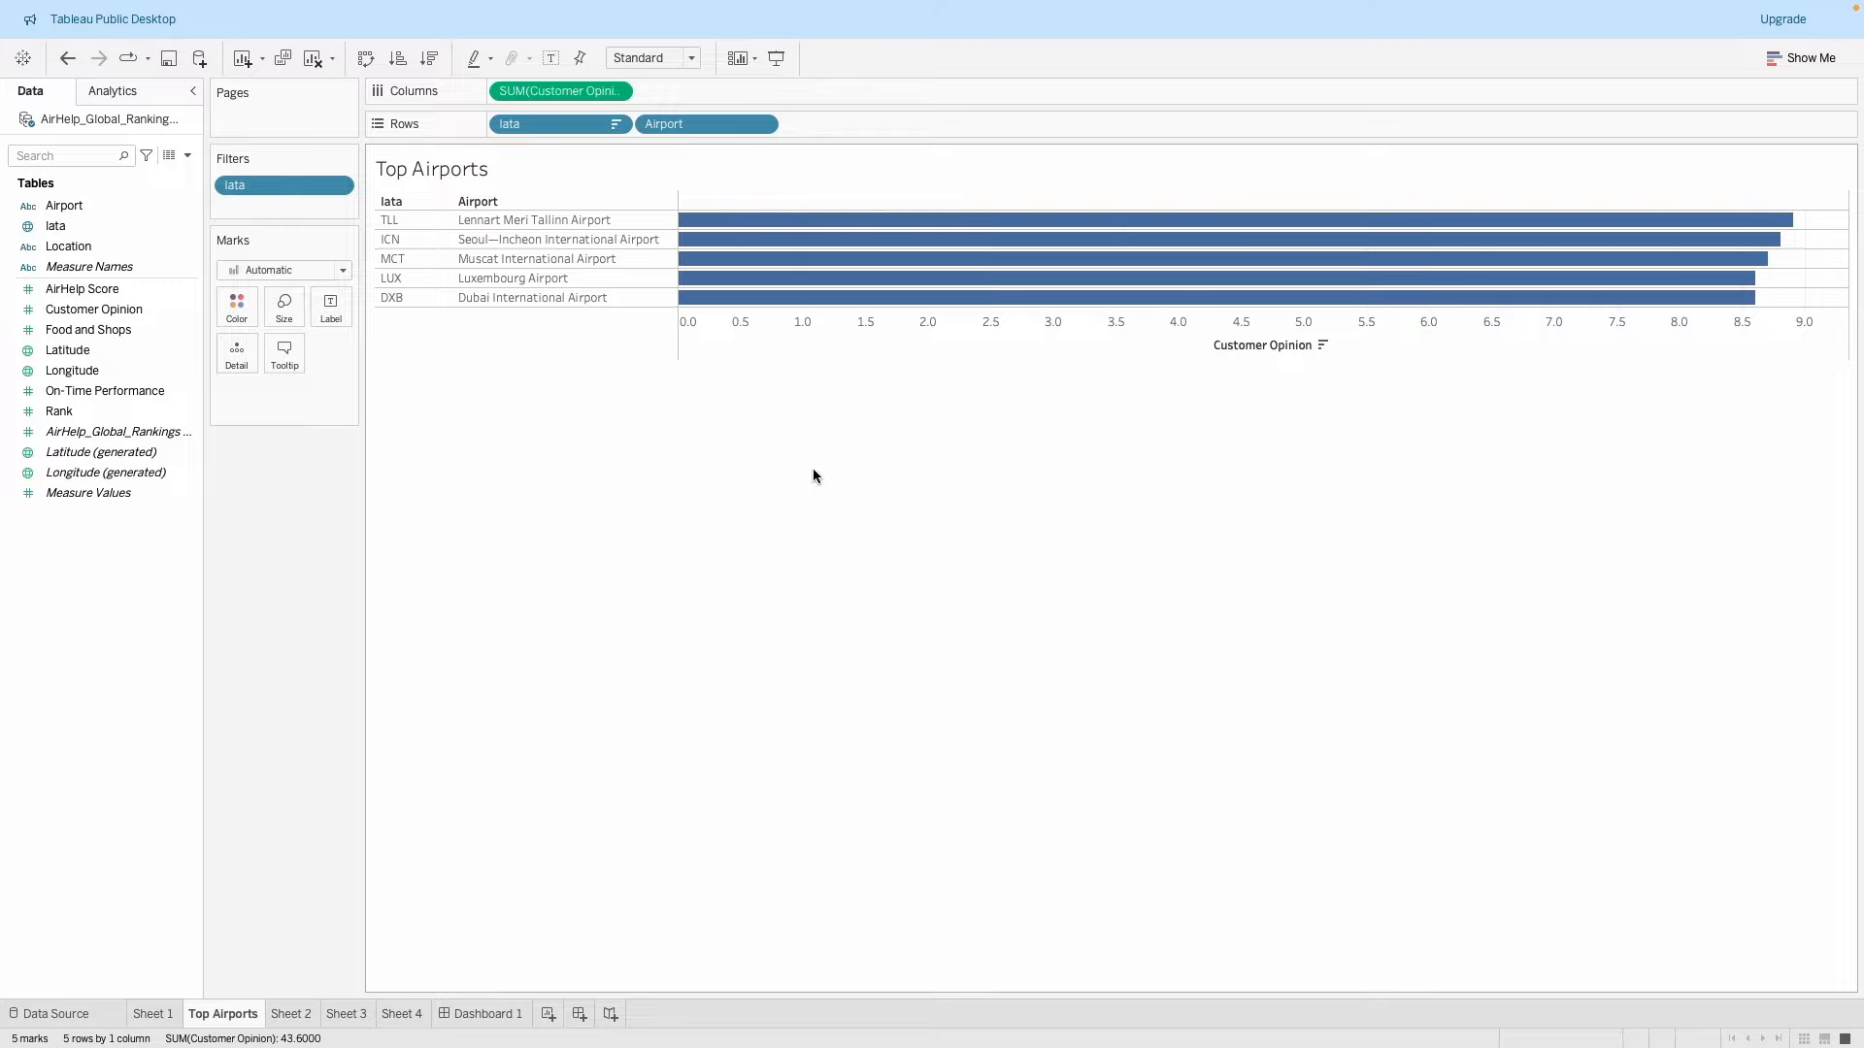
Duplicate the Top Airports worksheet and rename the copy Bottom Airports.
right_click(241, 1020)
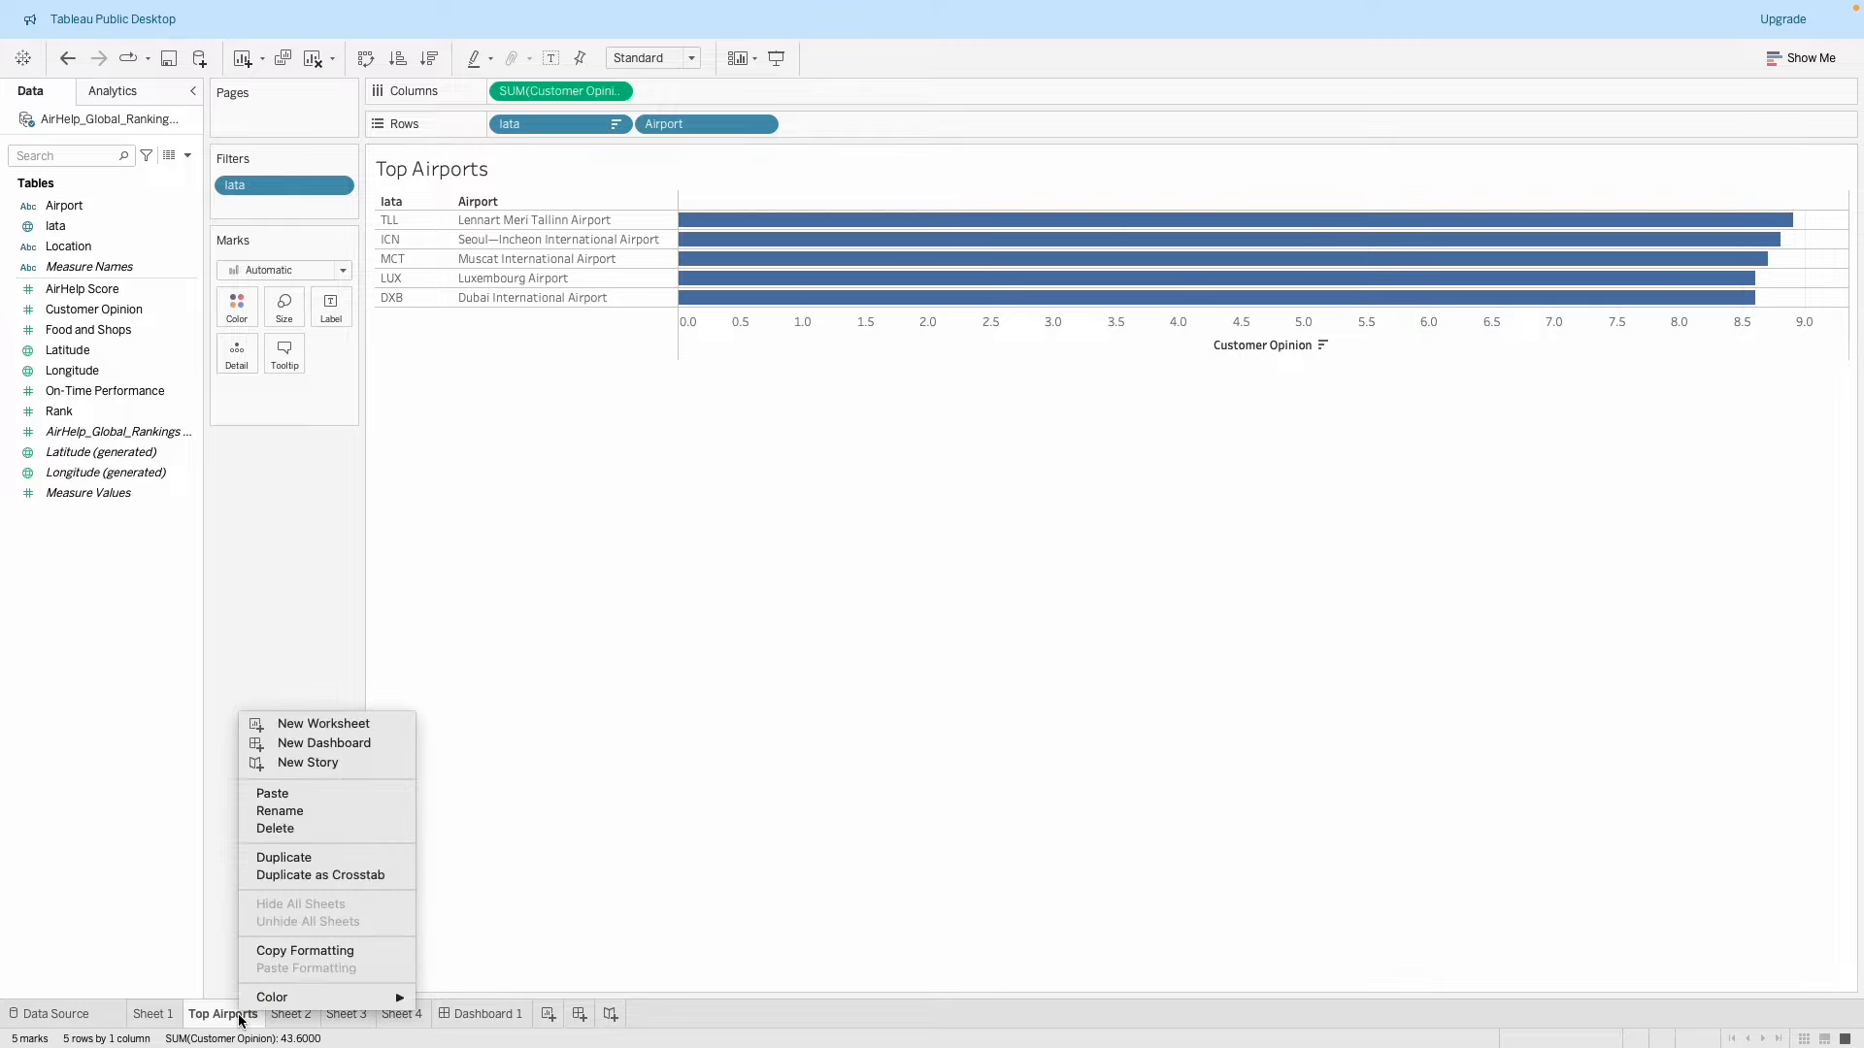
left_click(296, 859)
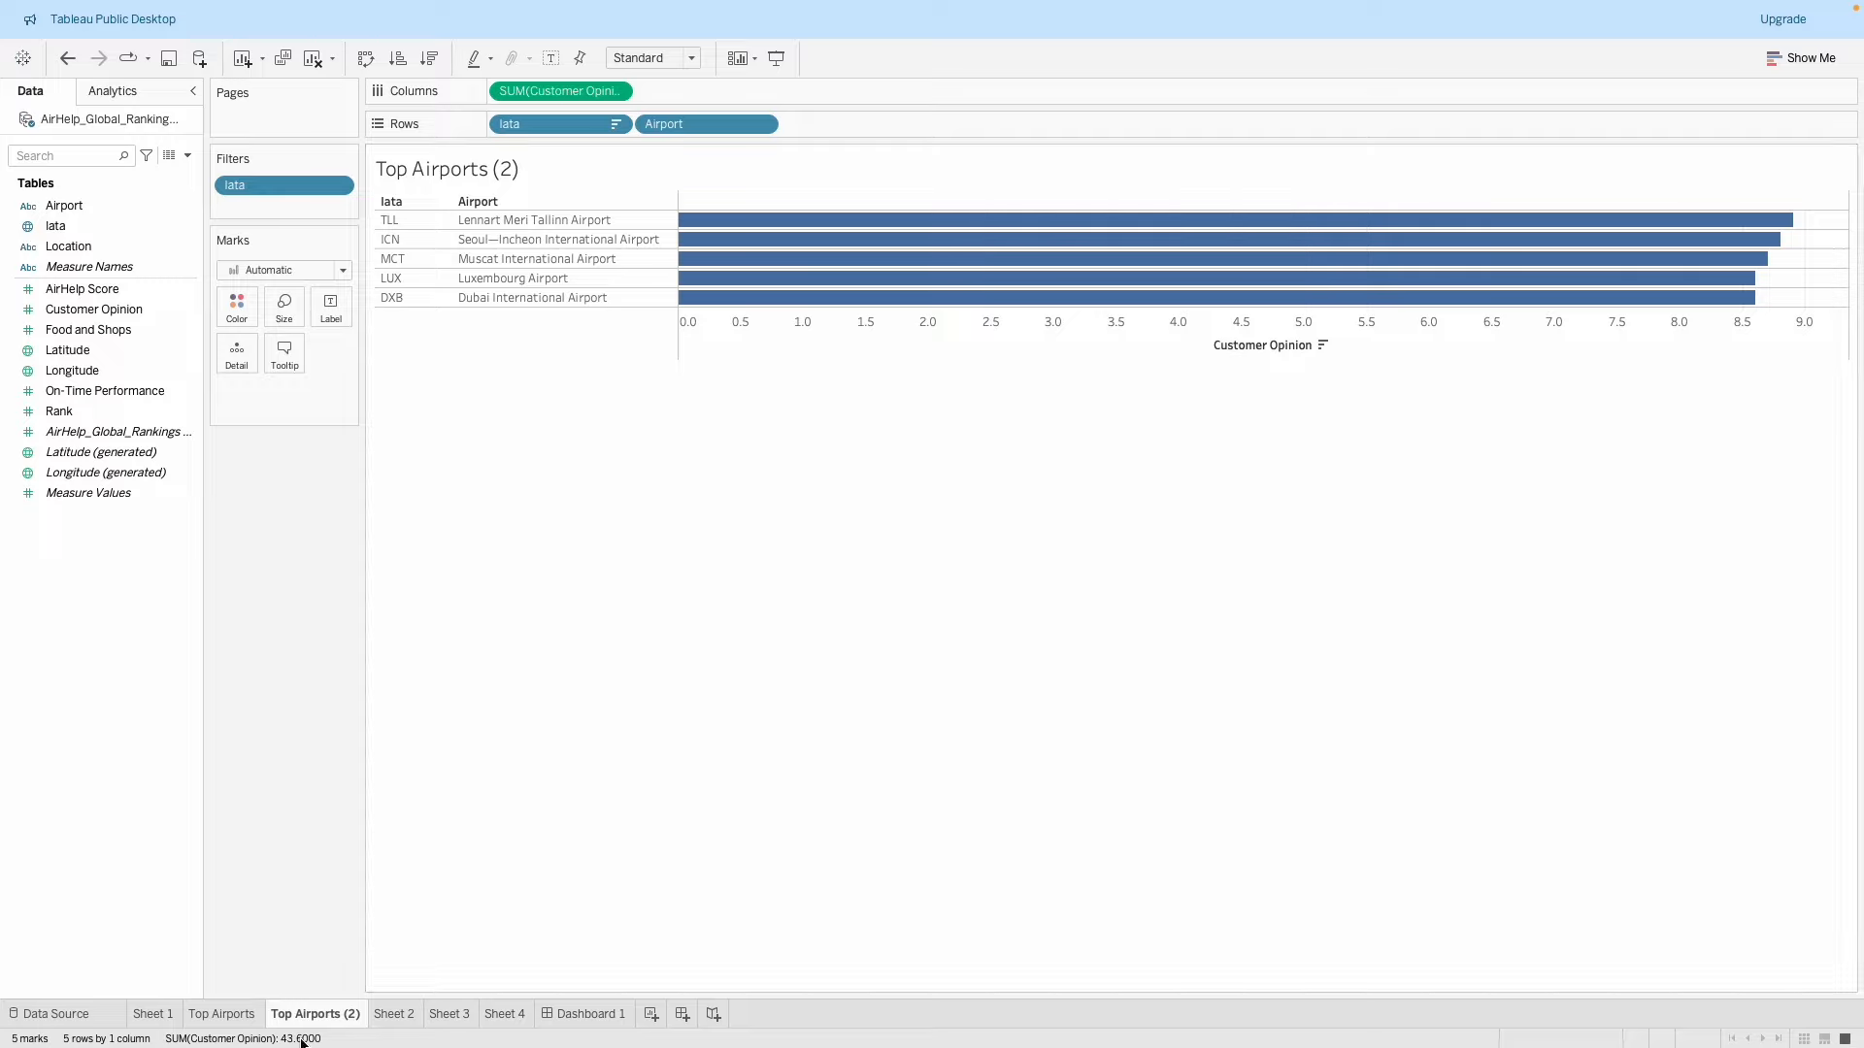
double_click(333, 1017)
key("End")
key("BackSpace")
key("BackSpace")
key("Home")
key("Delete")
key("Delete")
key("Delete")
type("Bottom")
key("Return")
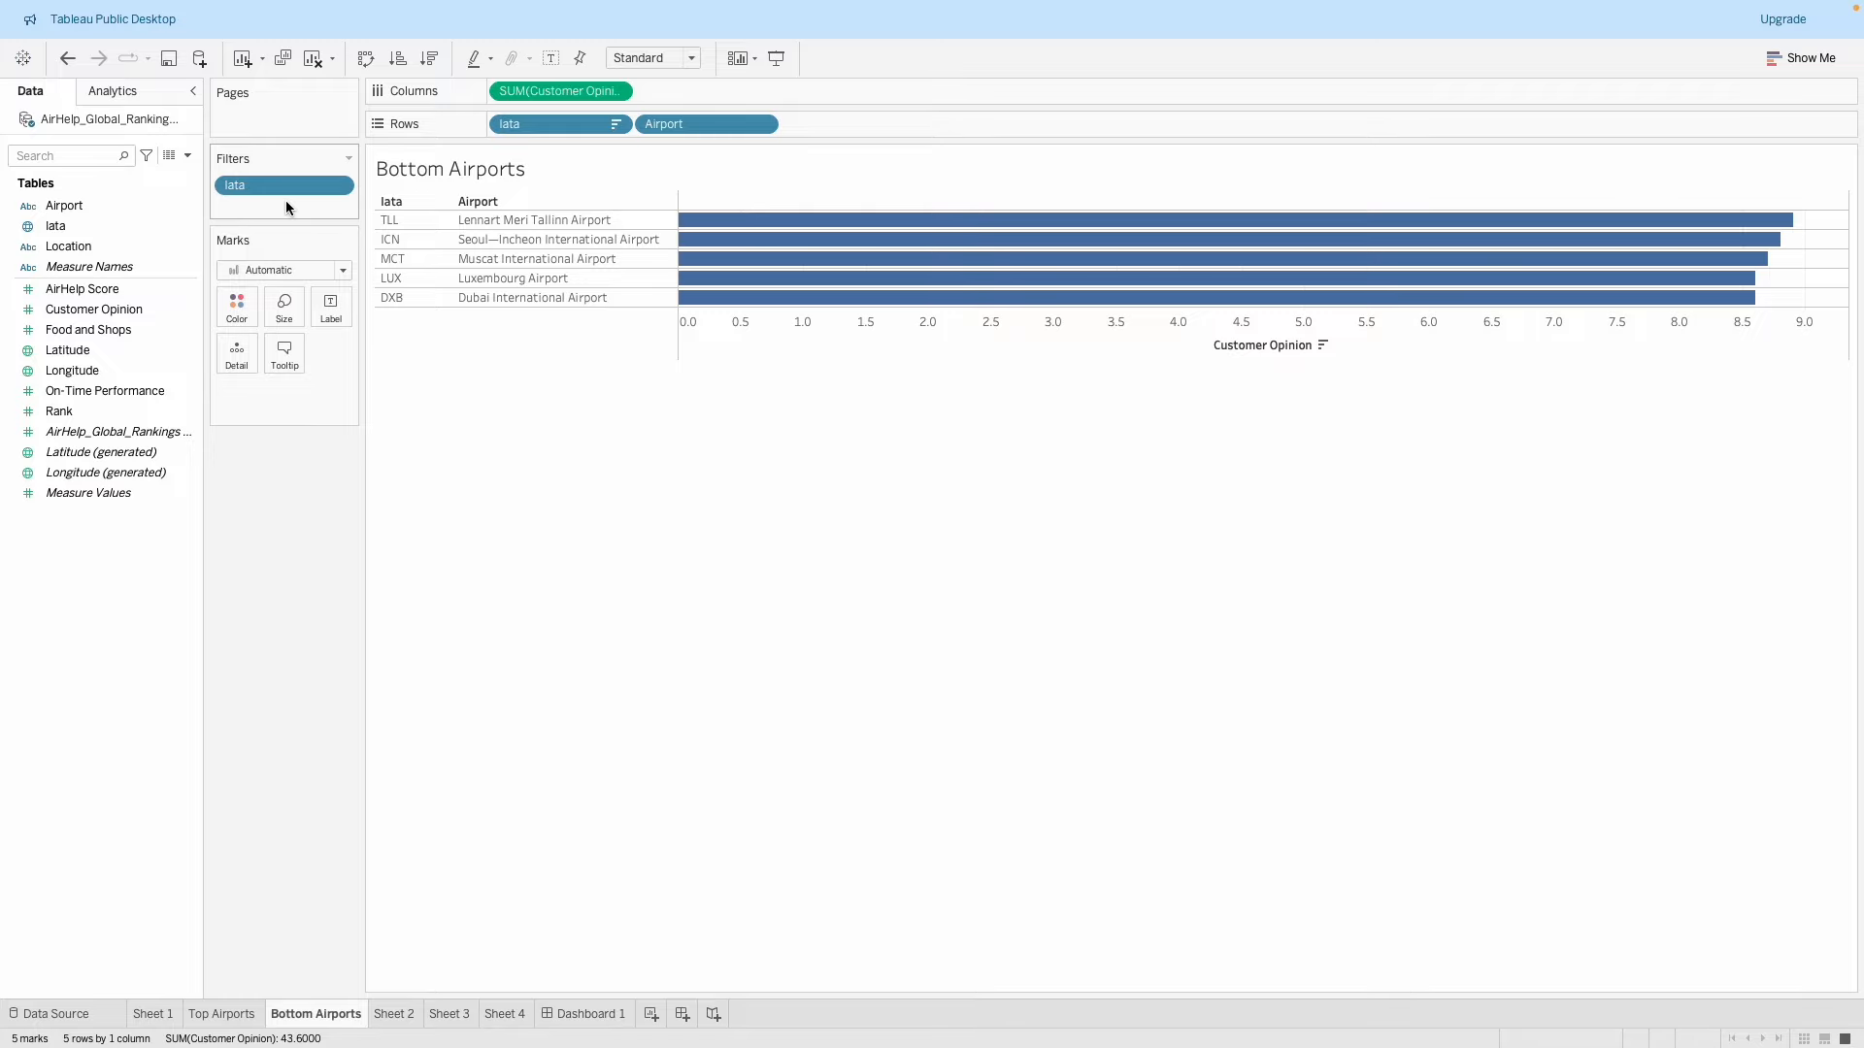
Remove the Iata filter from Bottom Airports and sort the airports by Customer Opinion in ascending order.
left_click_drag(284, 192, 91, 235)
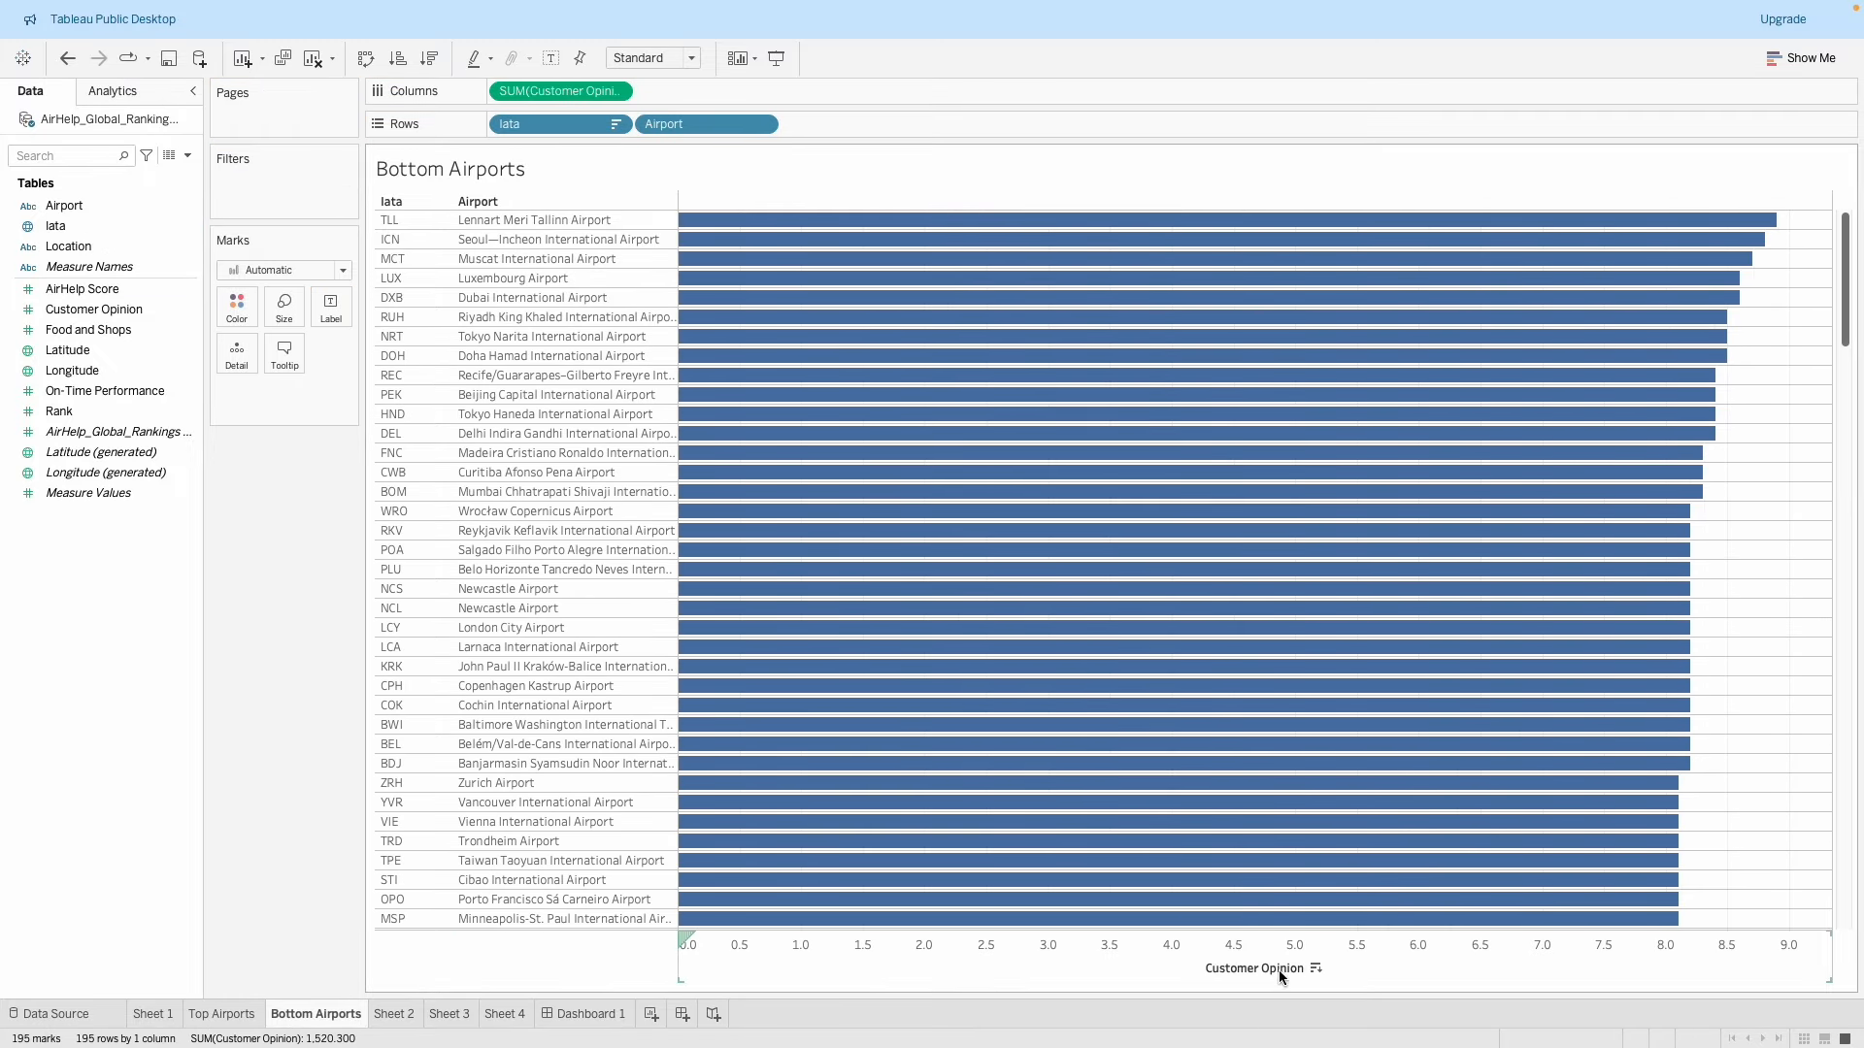
left_click(1318, 968)
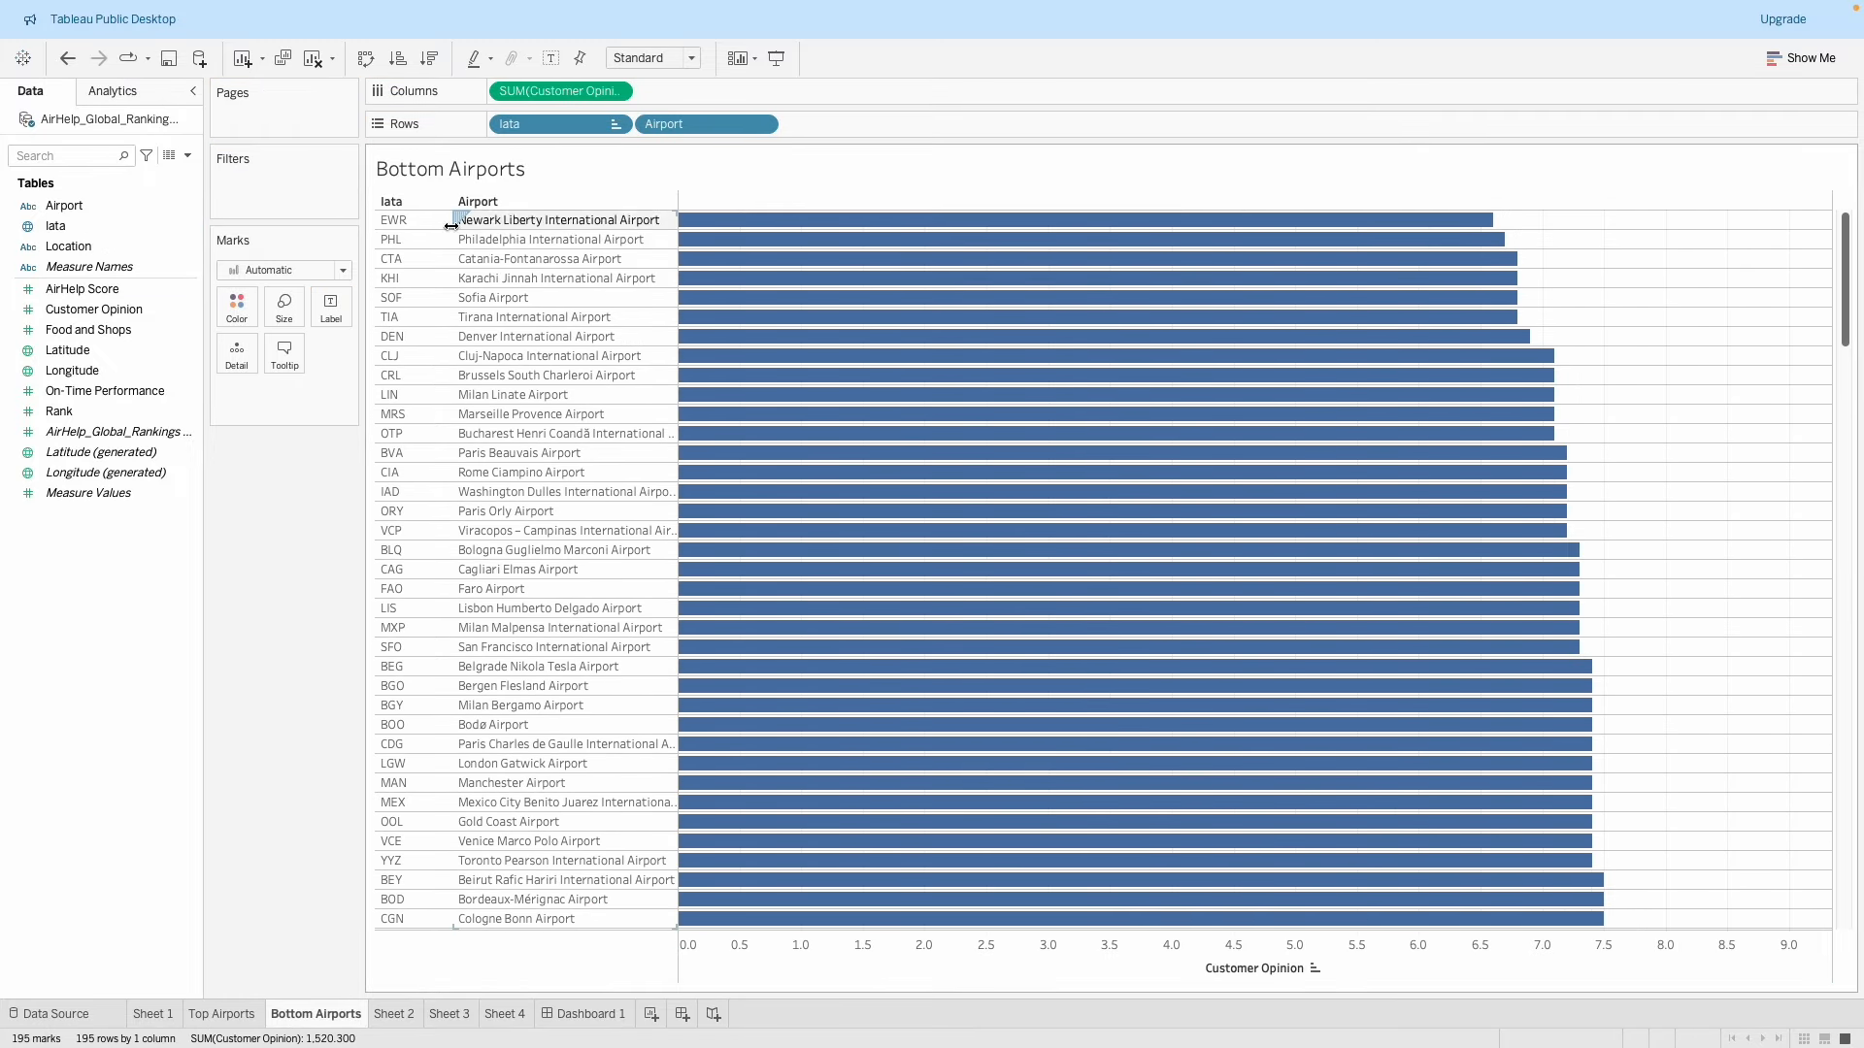
Keep only the five lowest-rated airports, EWR through SOF, in the Bottom Airports chart.
left_click(411, 221)
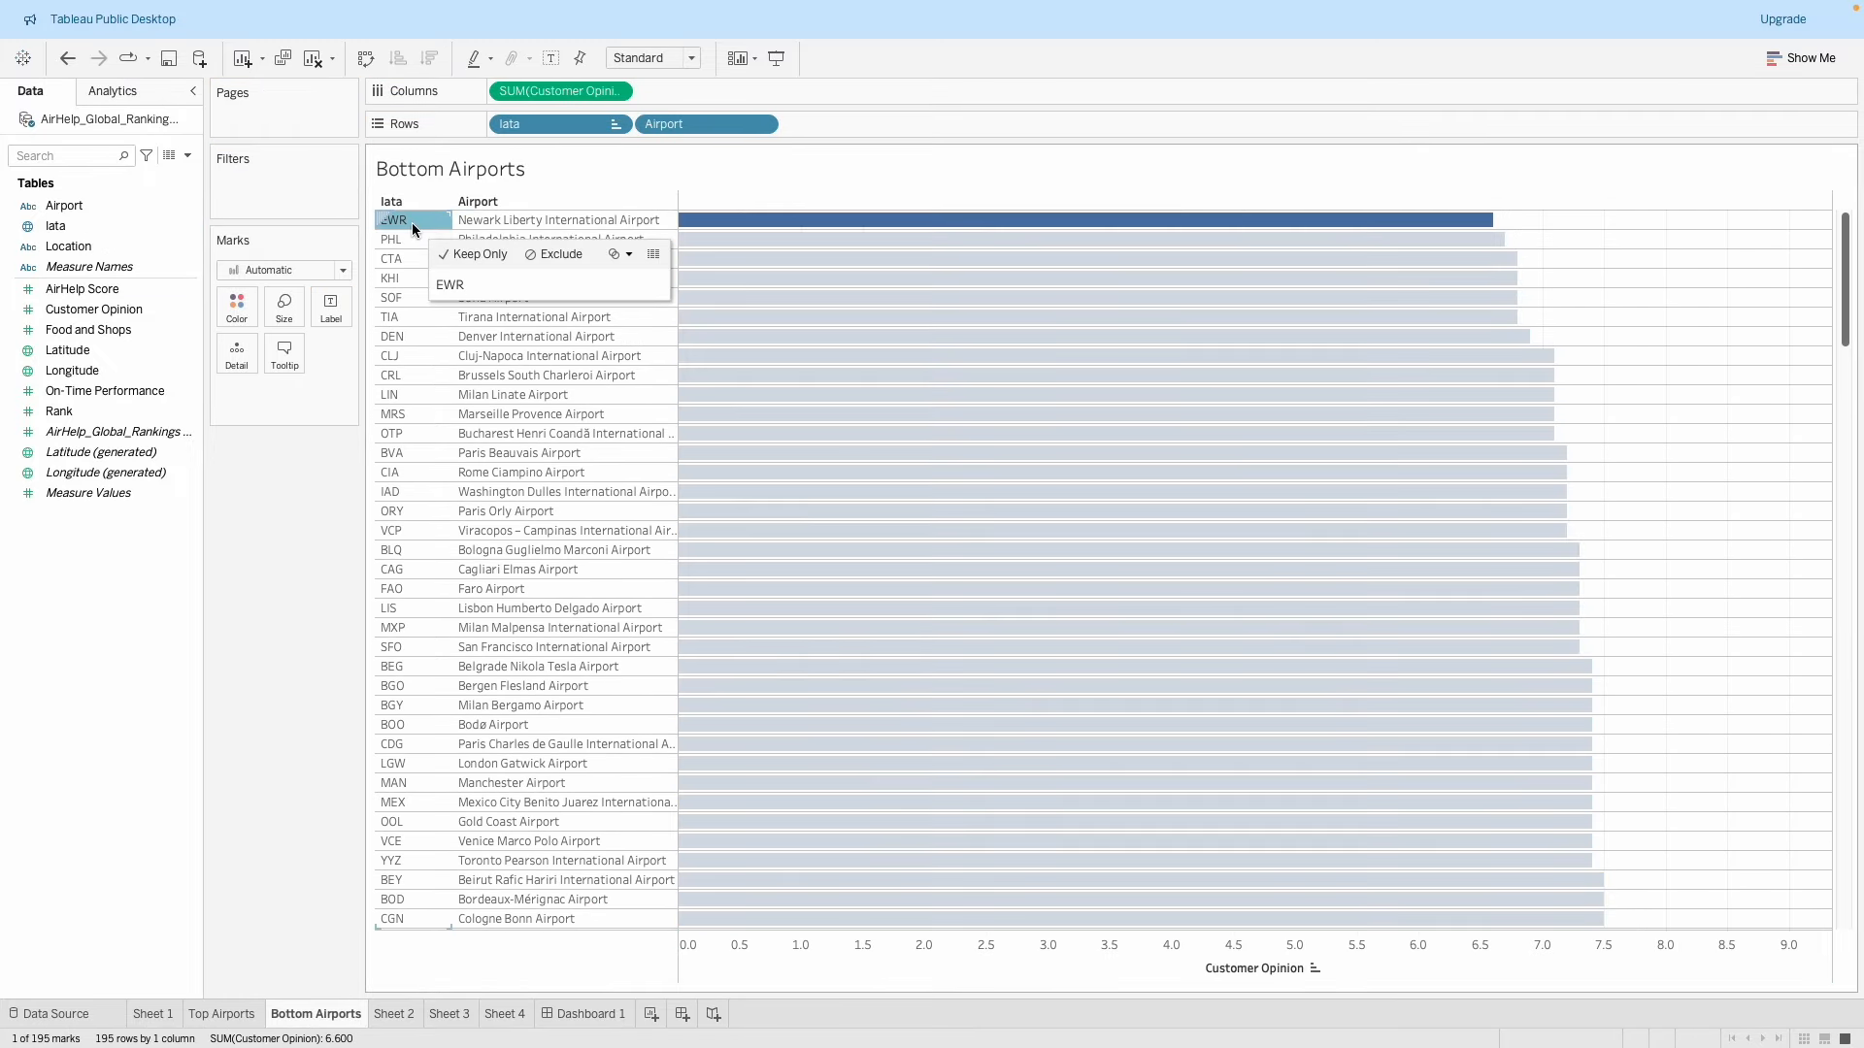
left_click(412, 297, "shift")
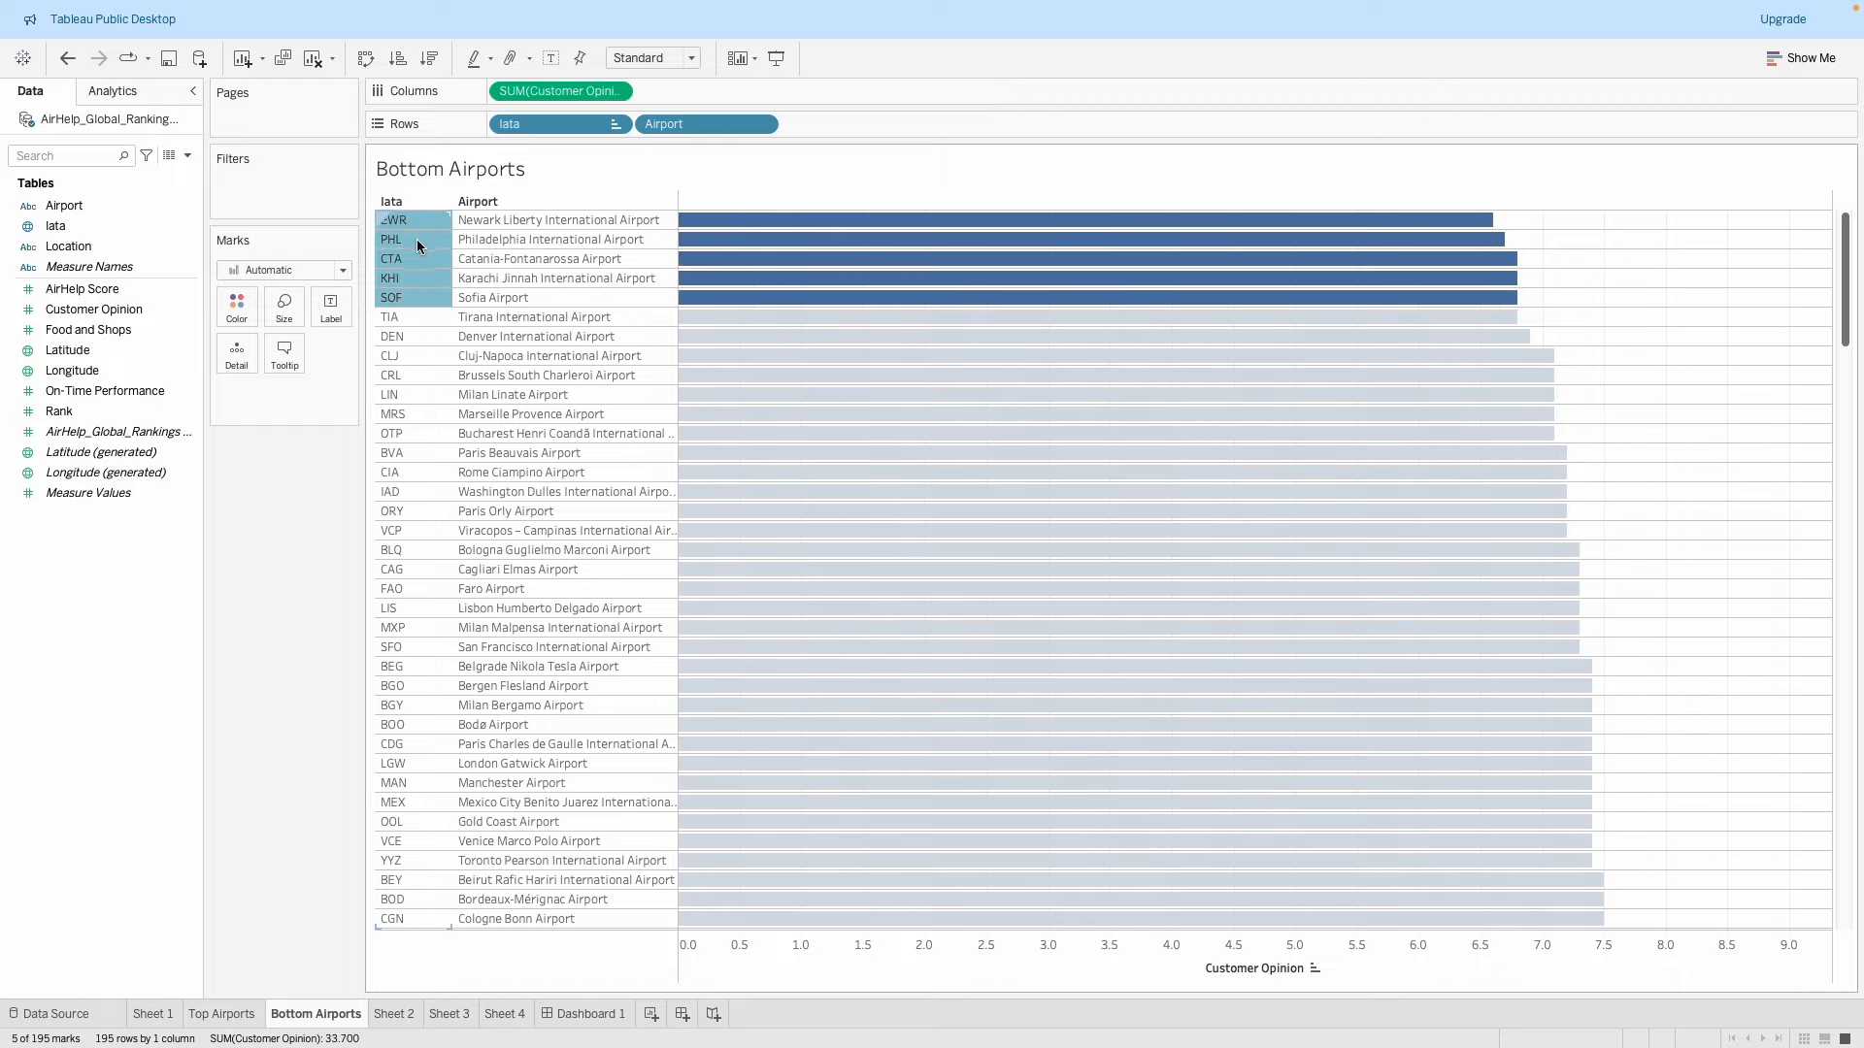
mouse_move(423, 295)
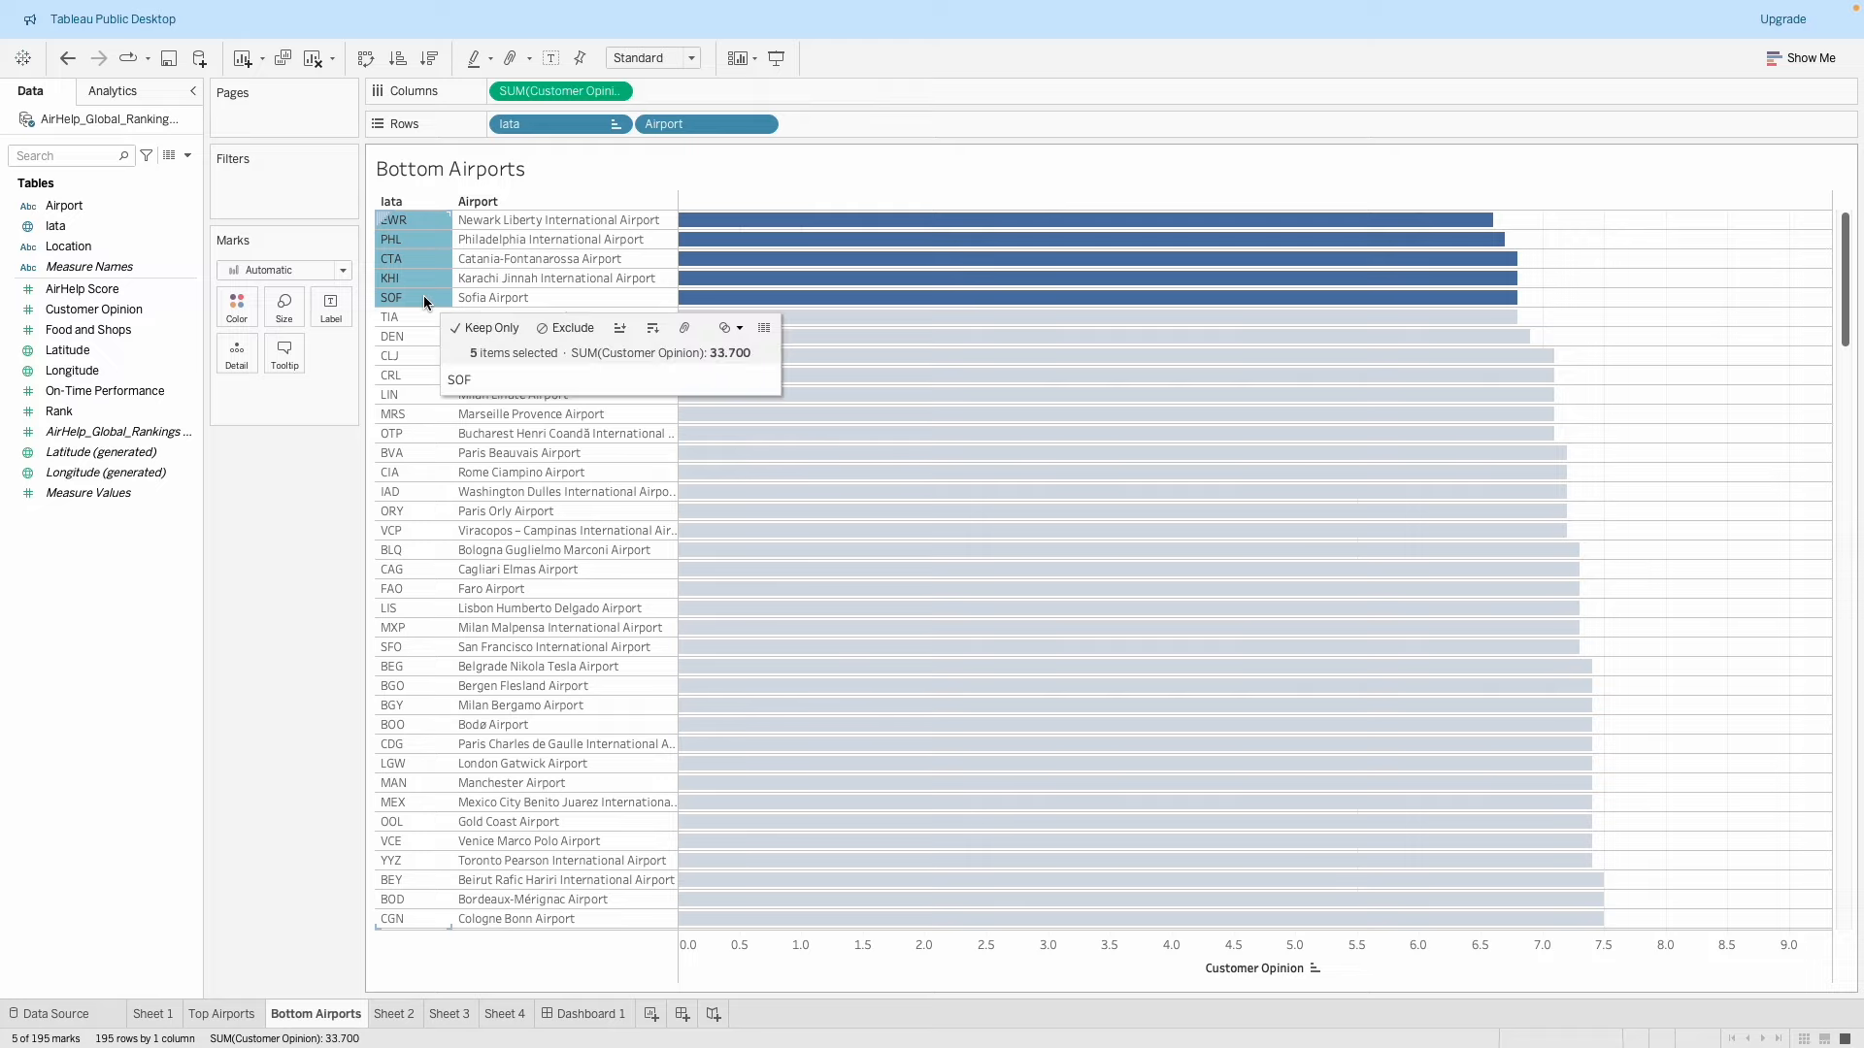
left_click(466, 329)
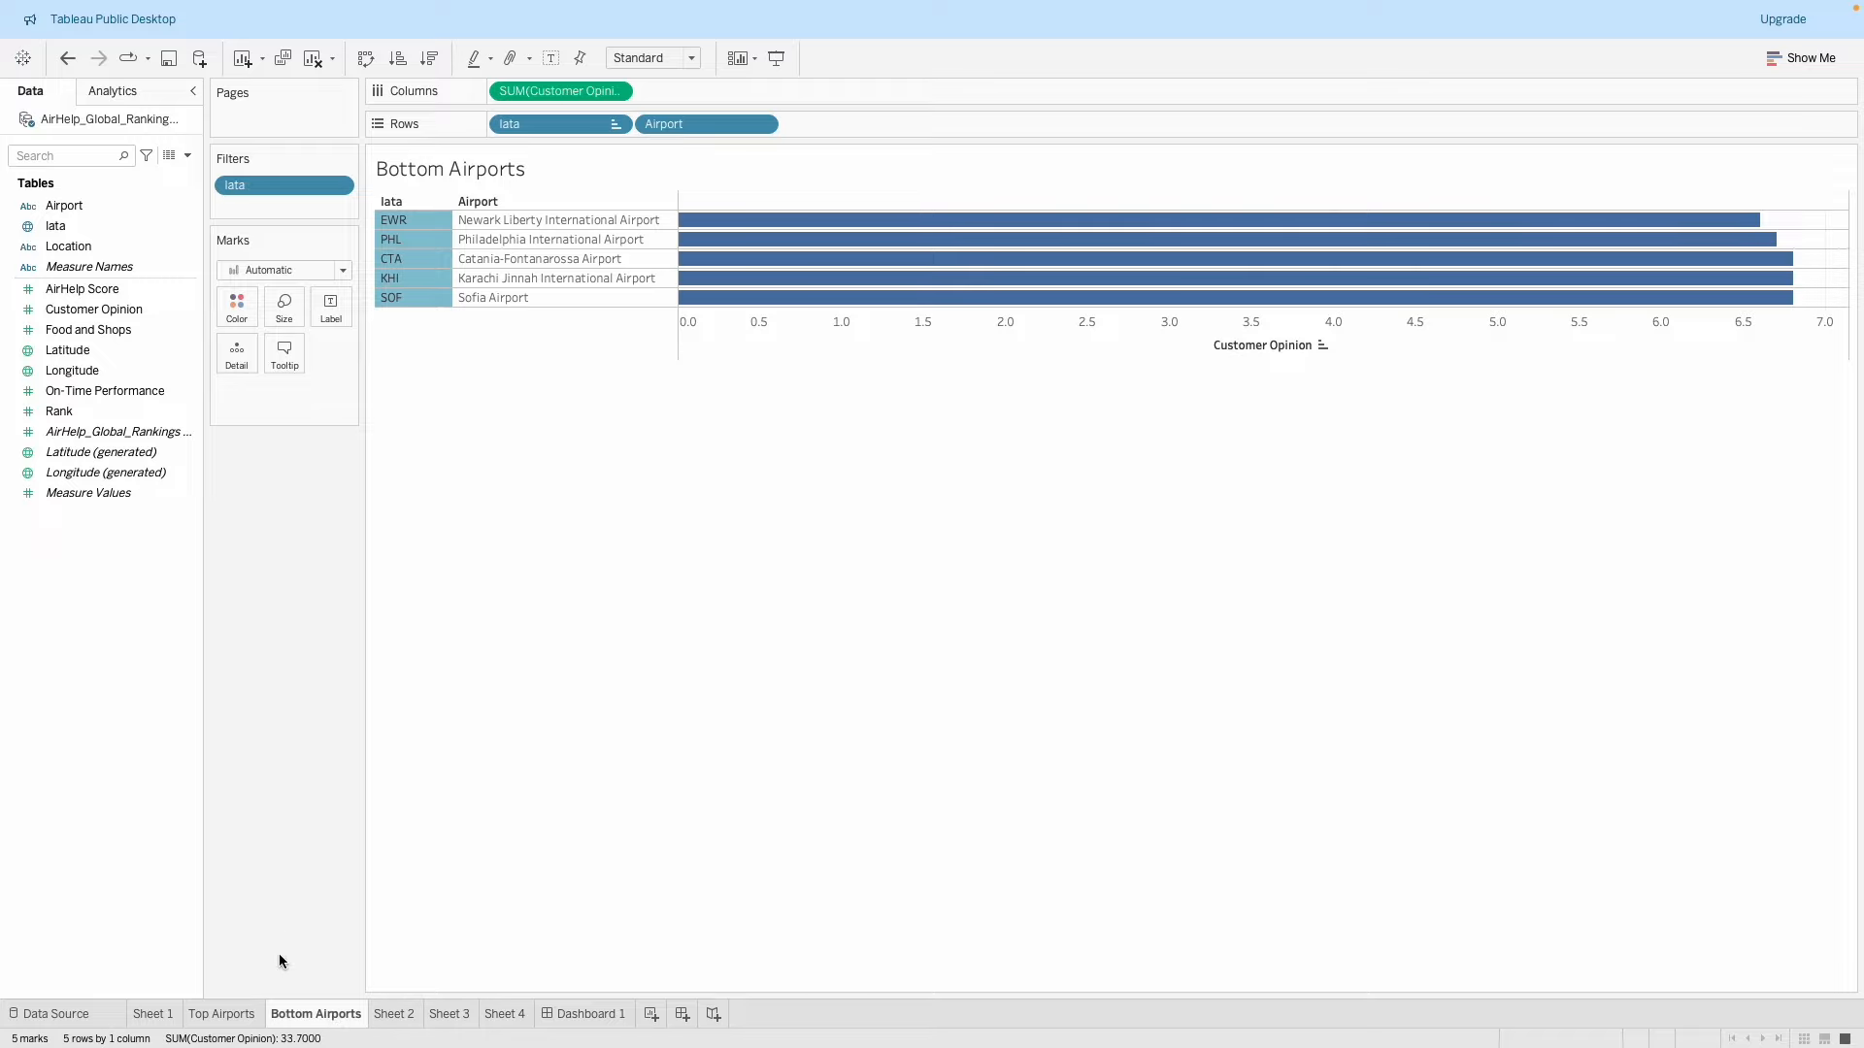
left_click(231, 1016)
left_click(322, 1013)
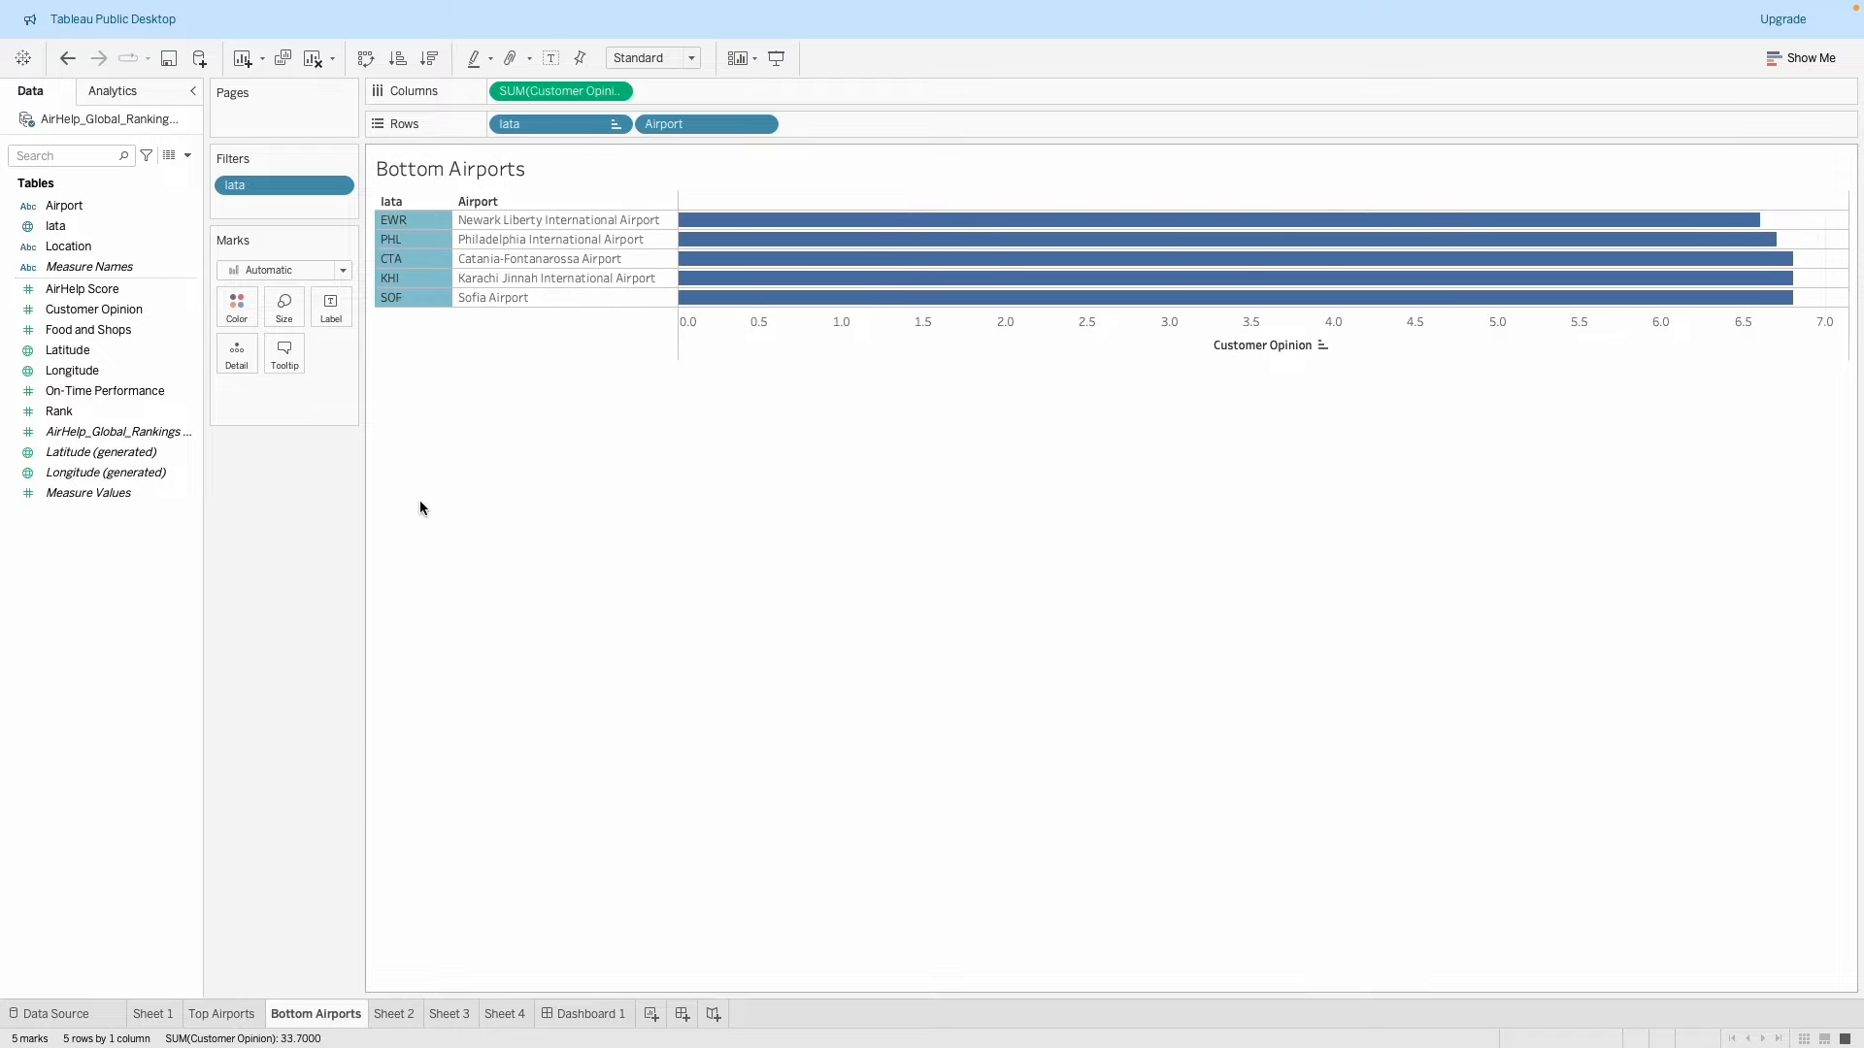
left_click(462, 497)
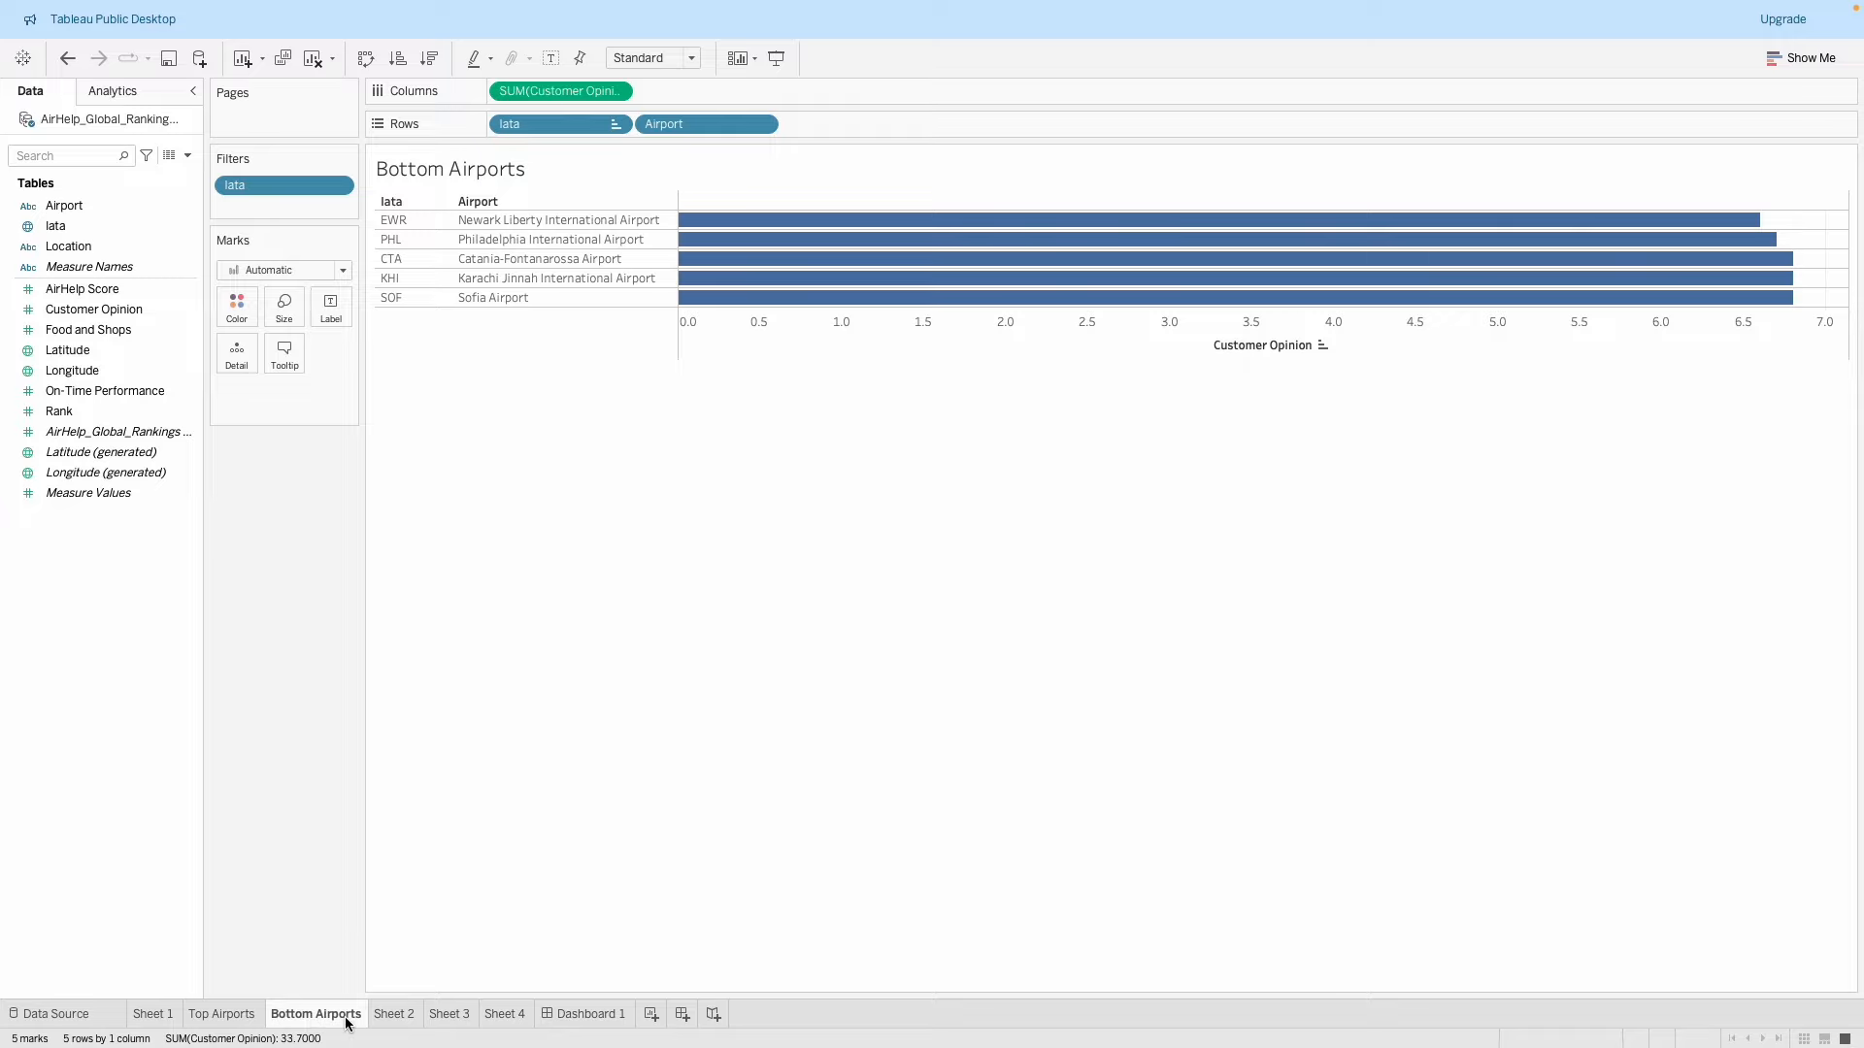
Compare the Top Airports and Bottom Airports charts, and review the map on Sheet 2 and scatter plots on Sheet 3.
left_click(233, 1013)
left_click(330, 1013)
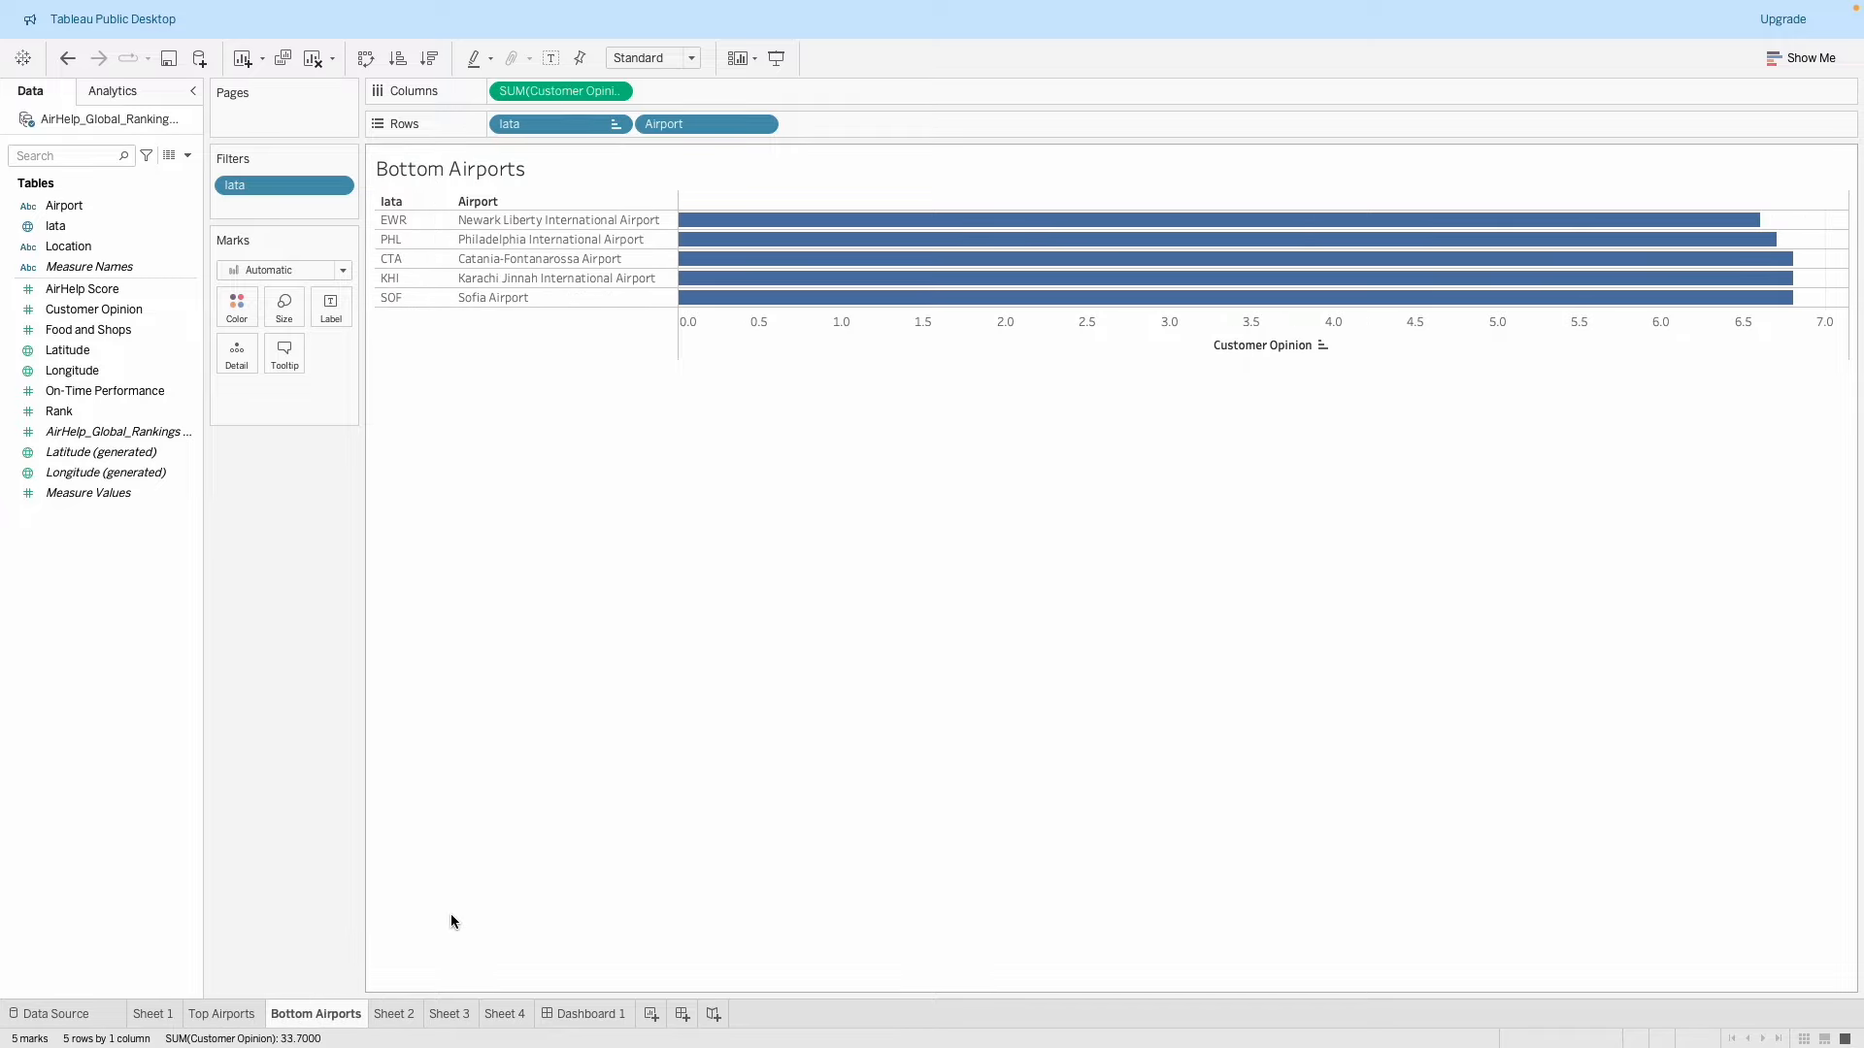
left_click(394, 1014)
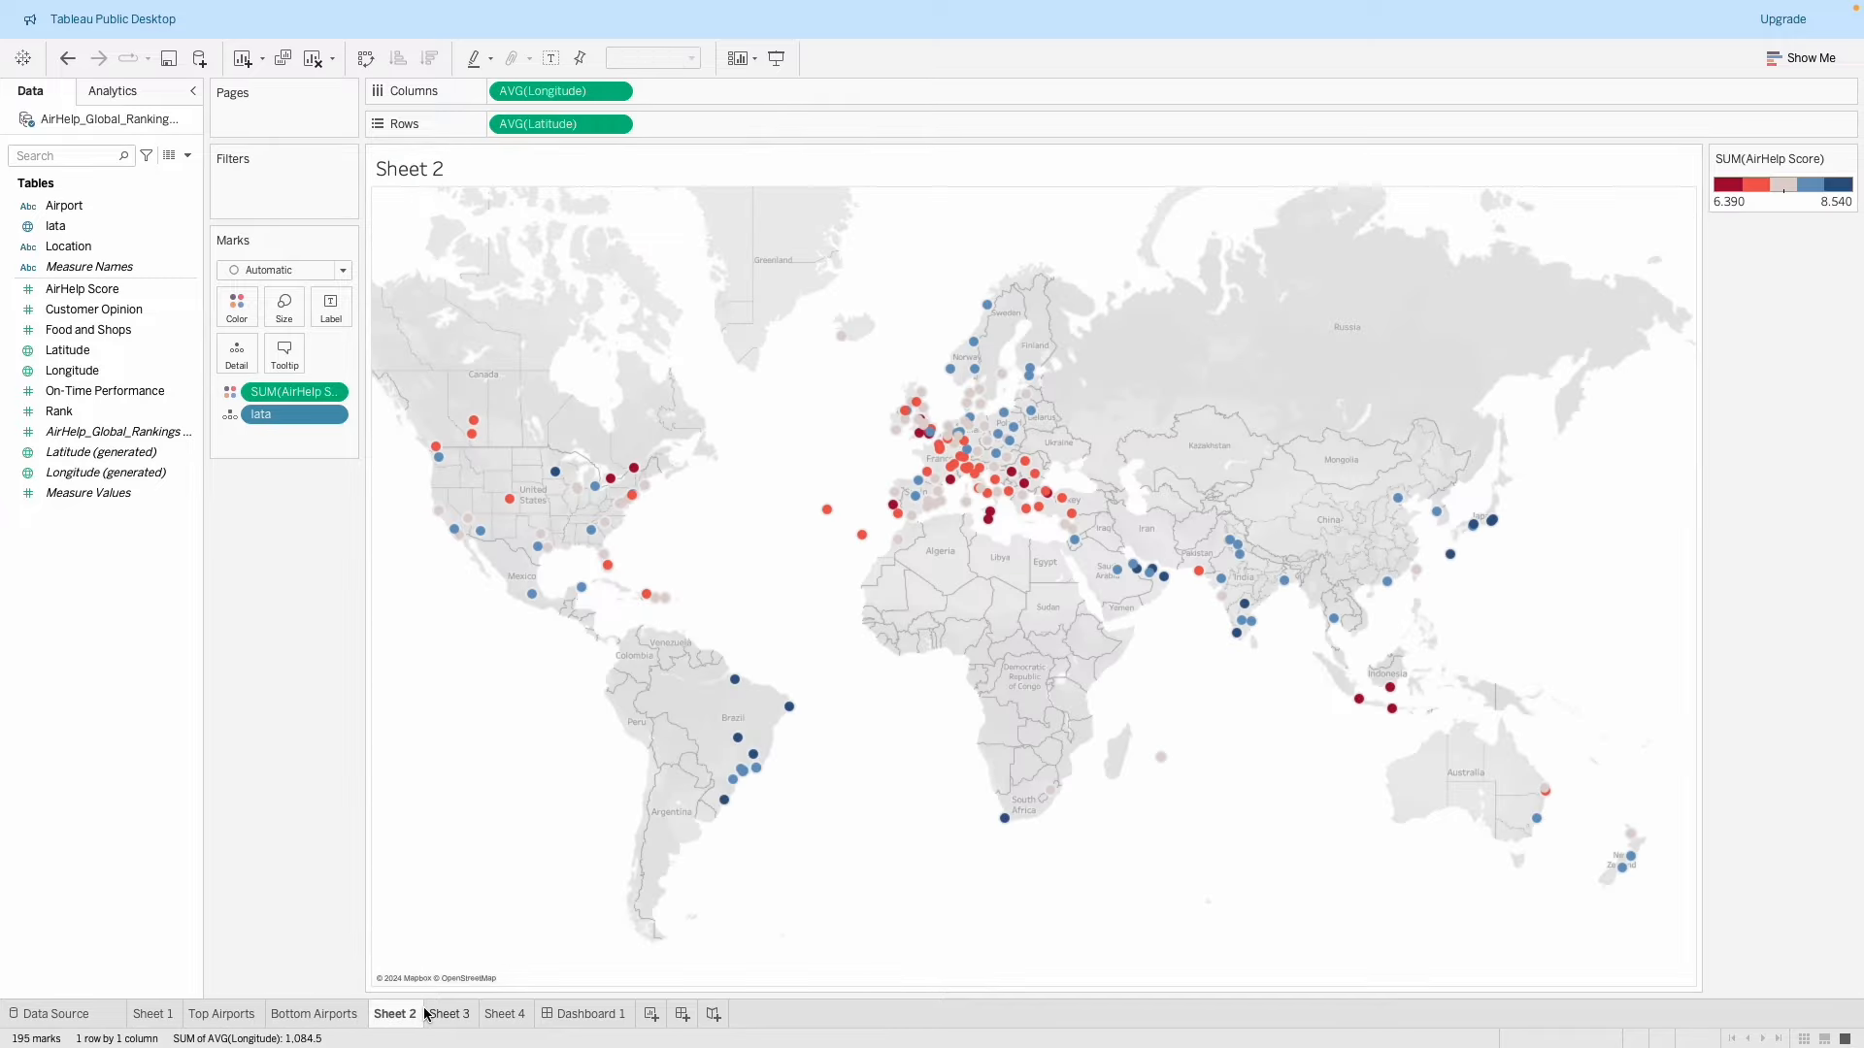
left_click(460, 1013)
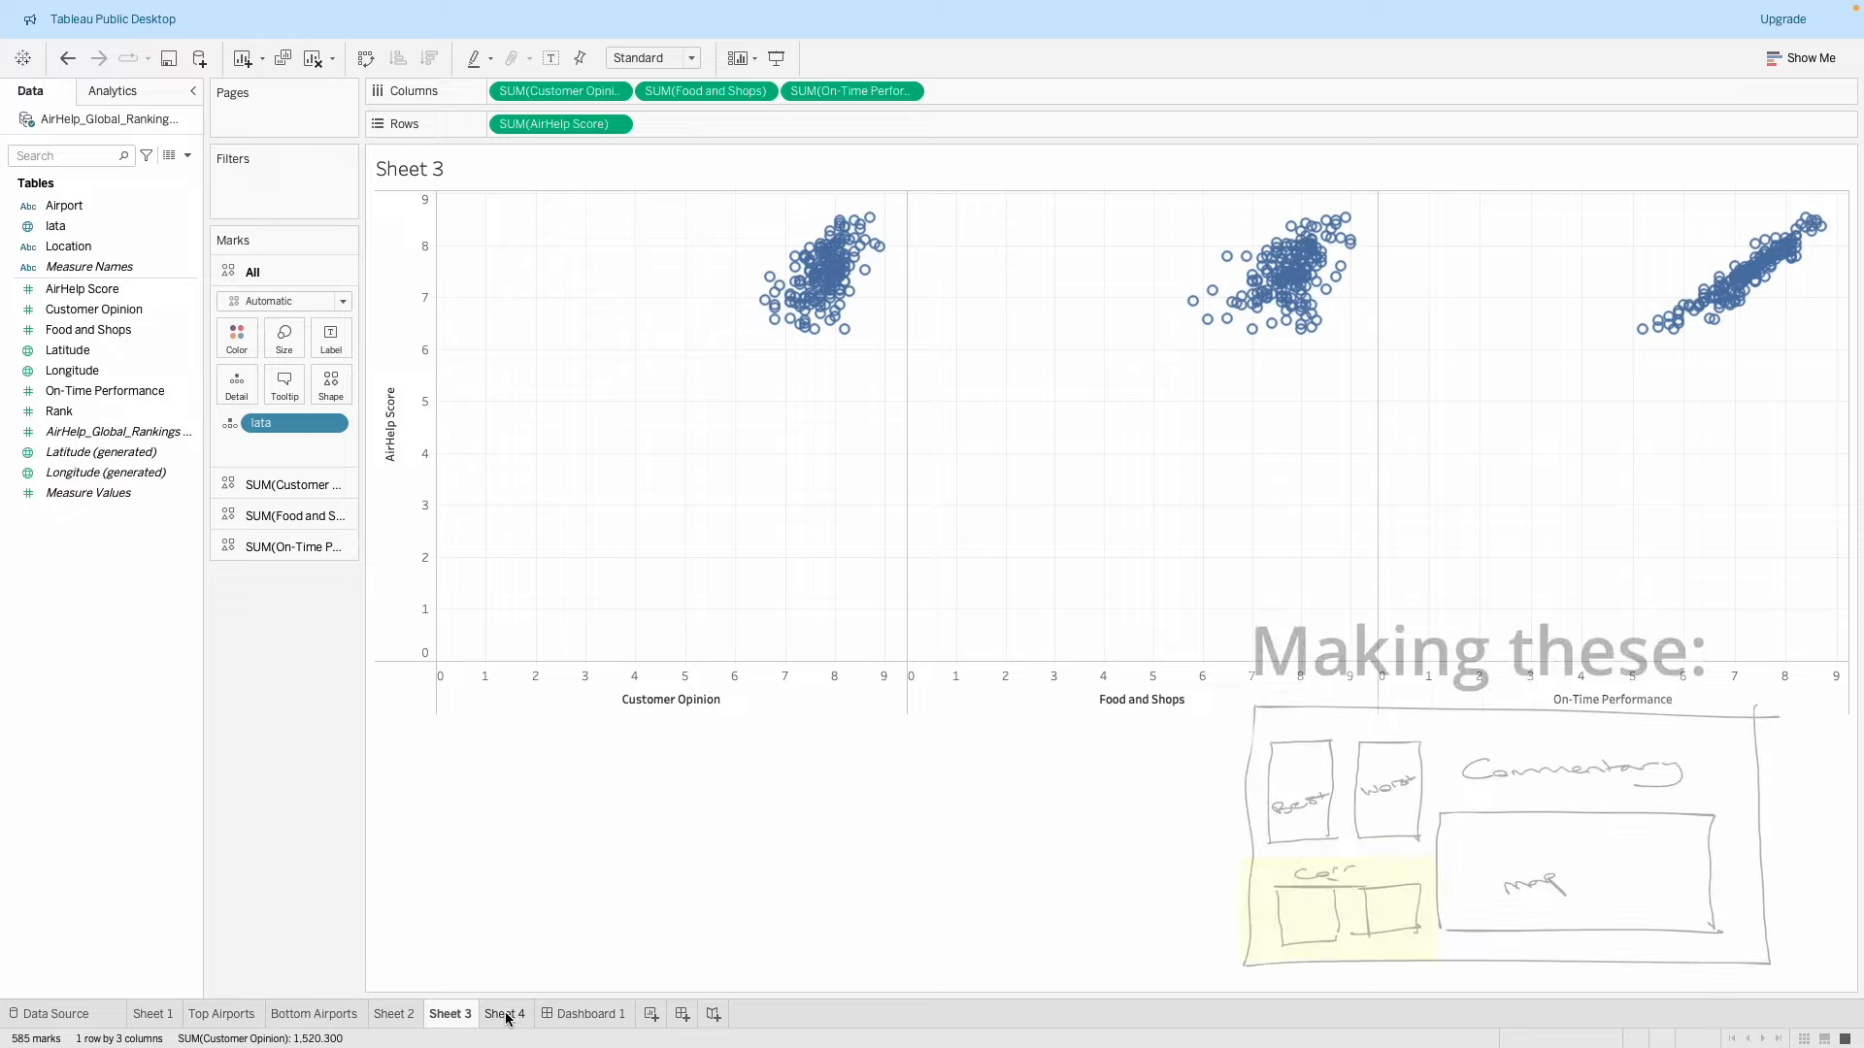
mouse_move(519, 1044)
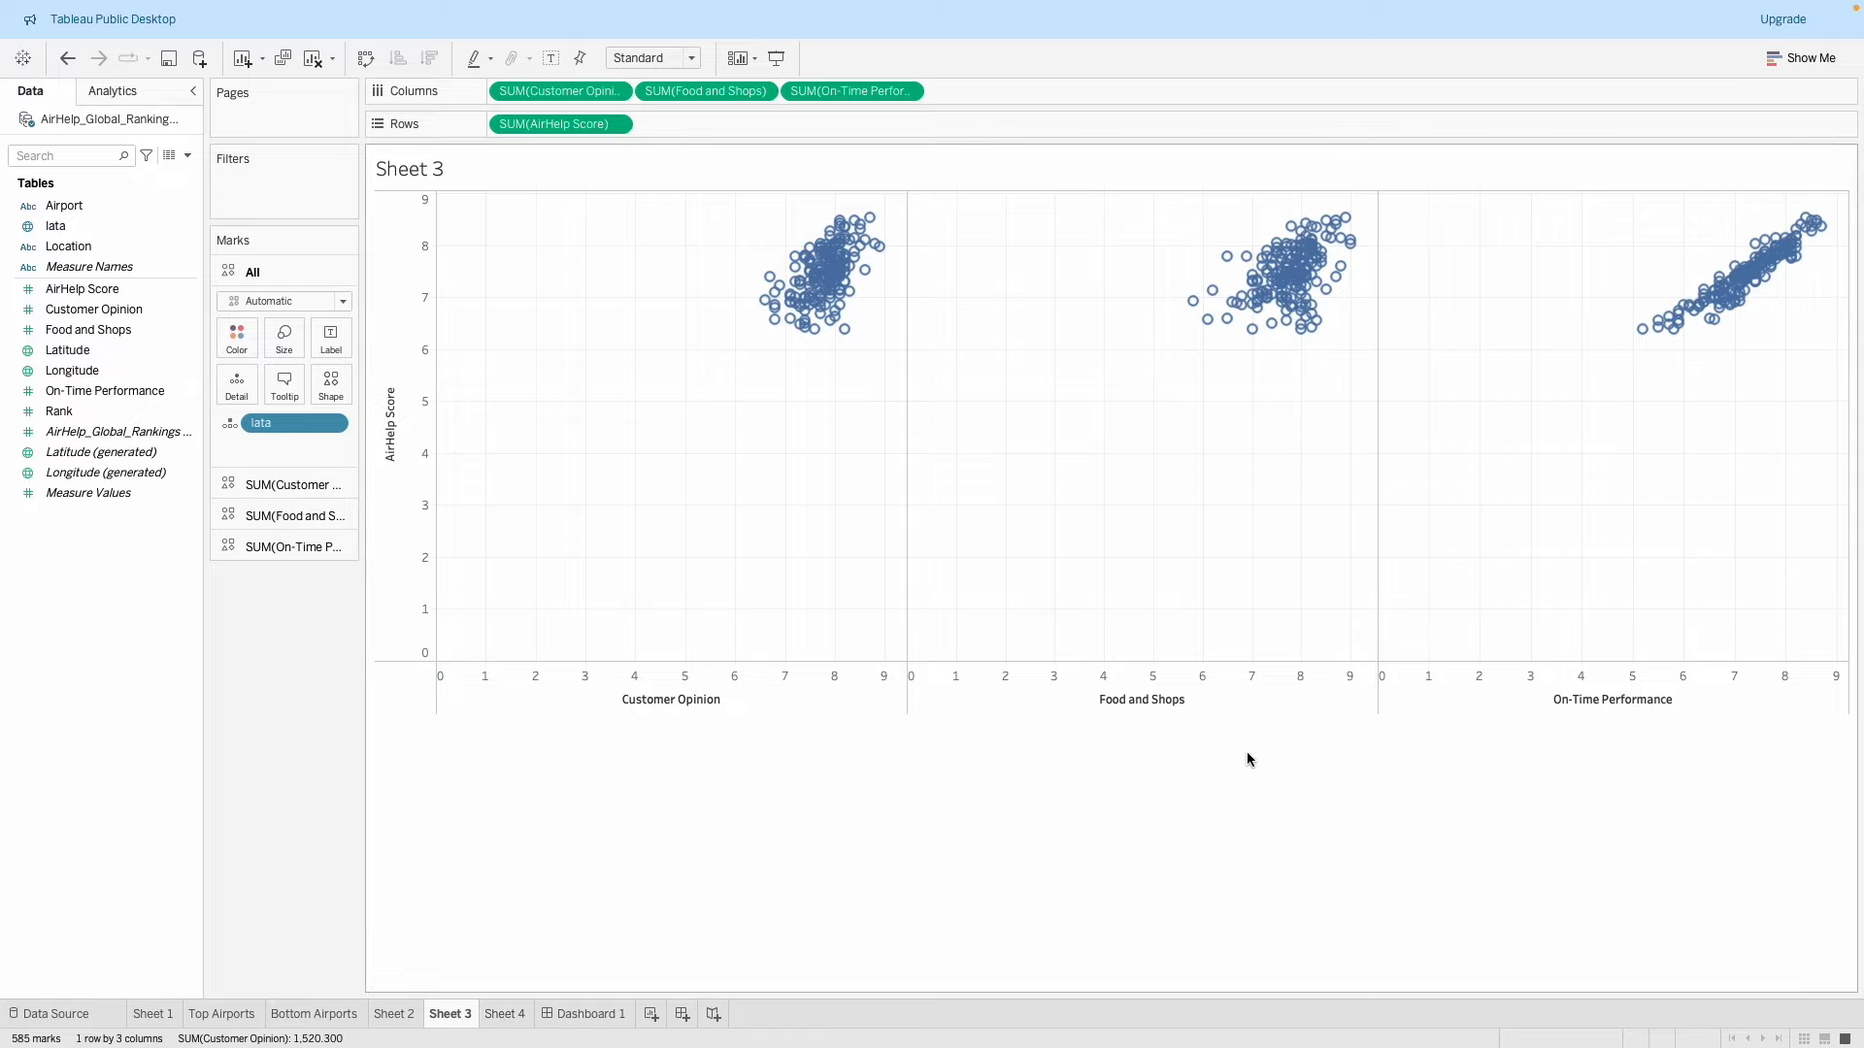
Duplicate the Sheet 4 worksheet, rename the copy On Time Performance, and remove Food and Shops from its columns.
left_click(507, 1015)
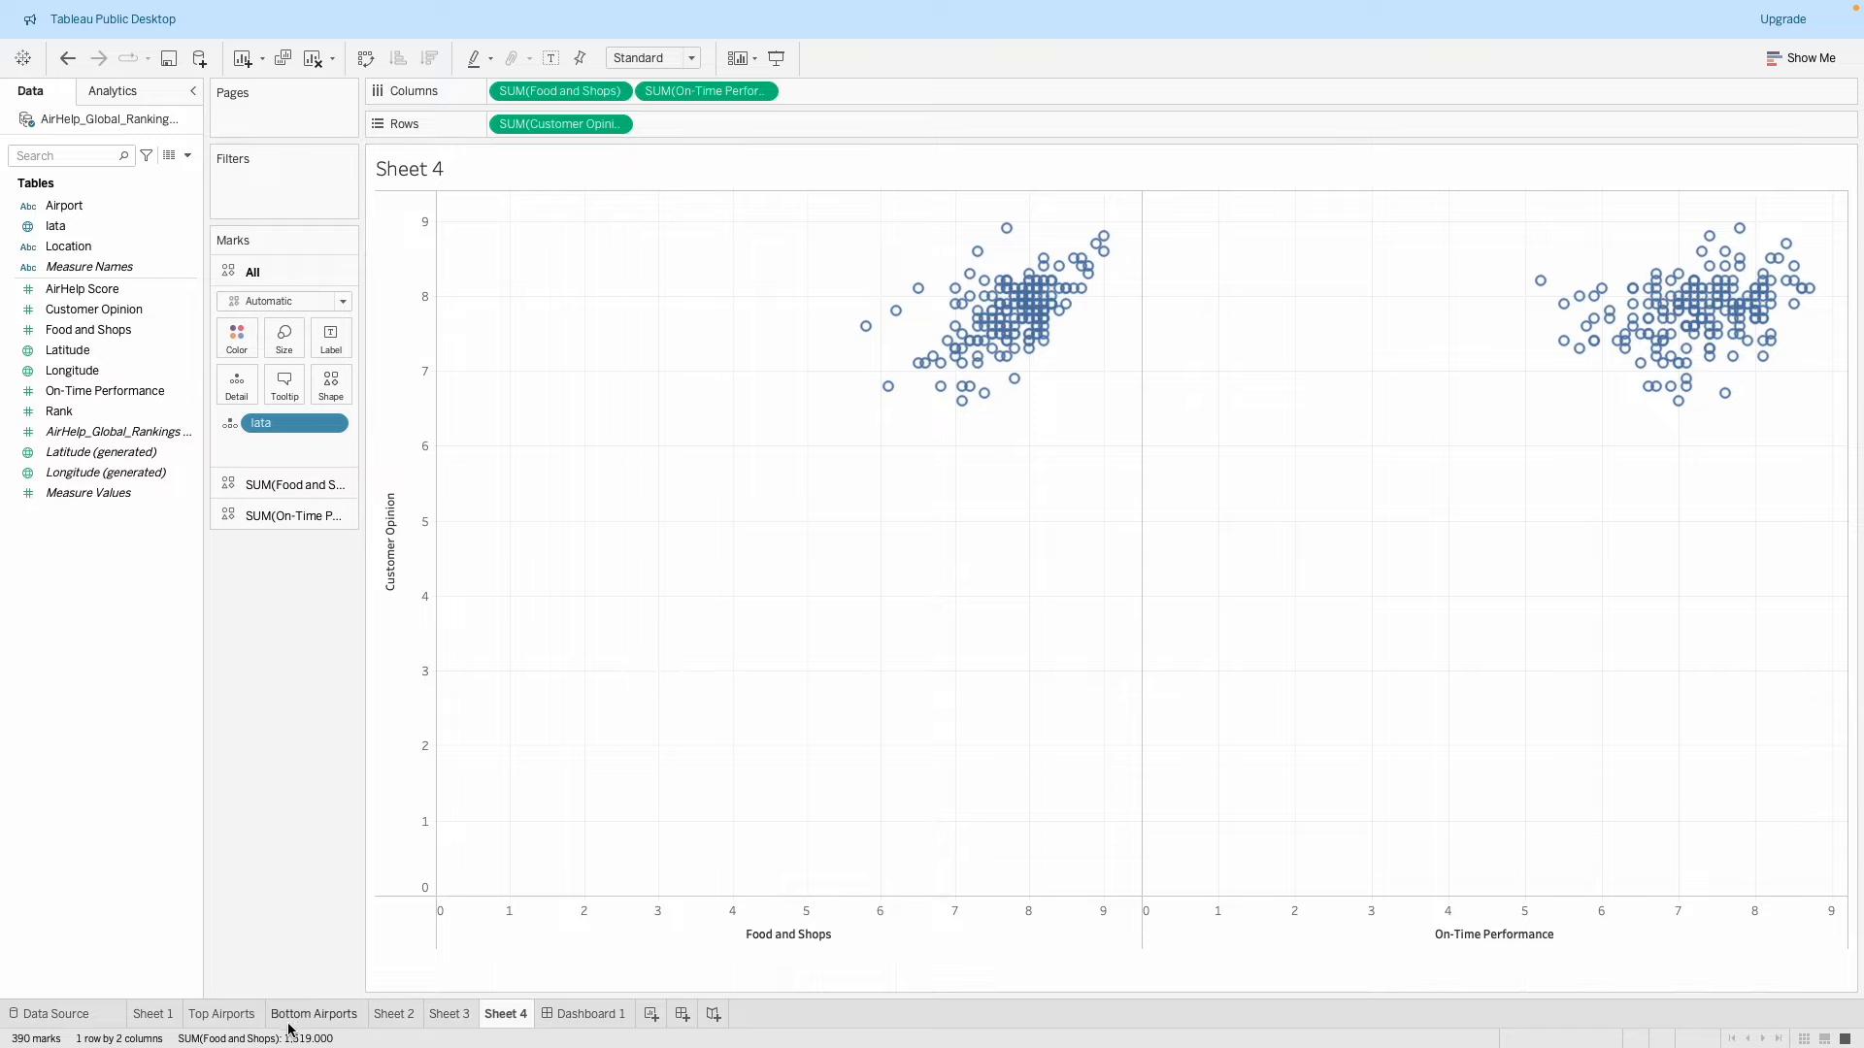
right_click(509, 1018)
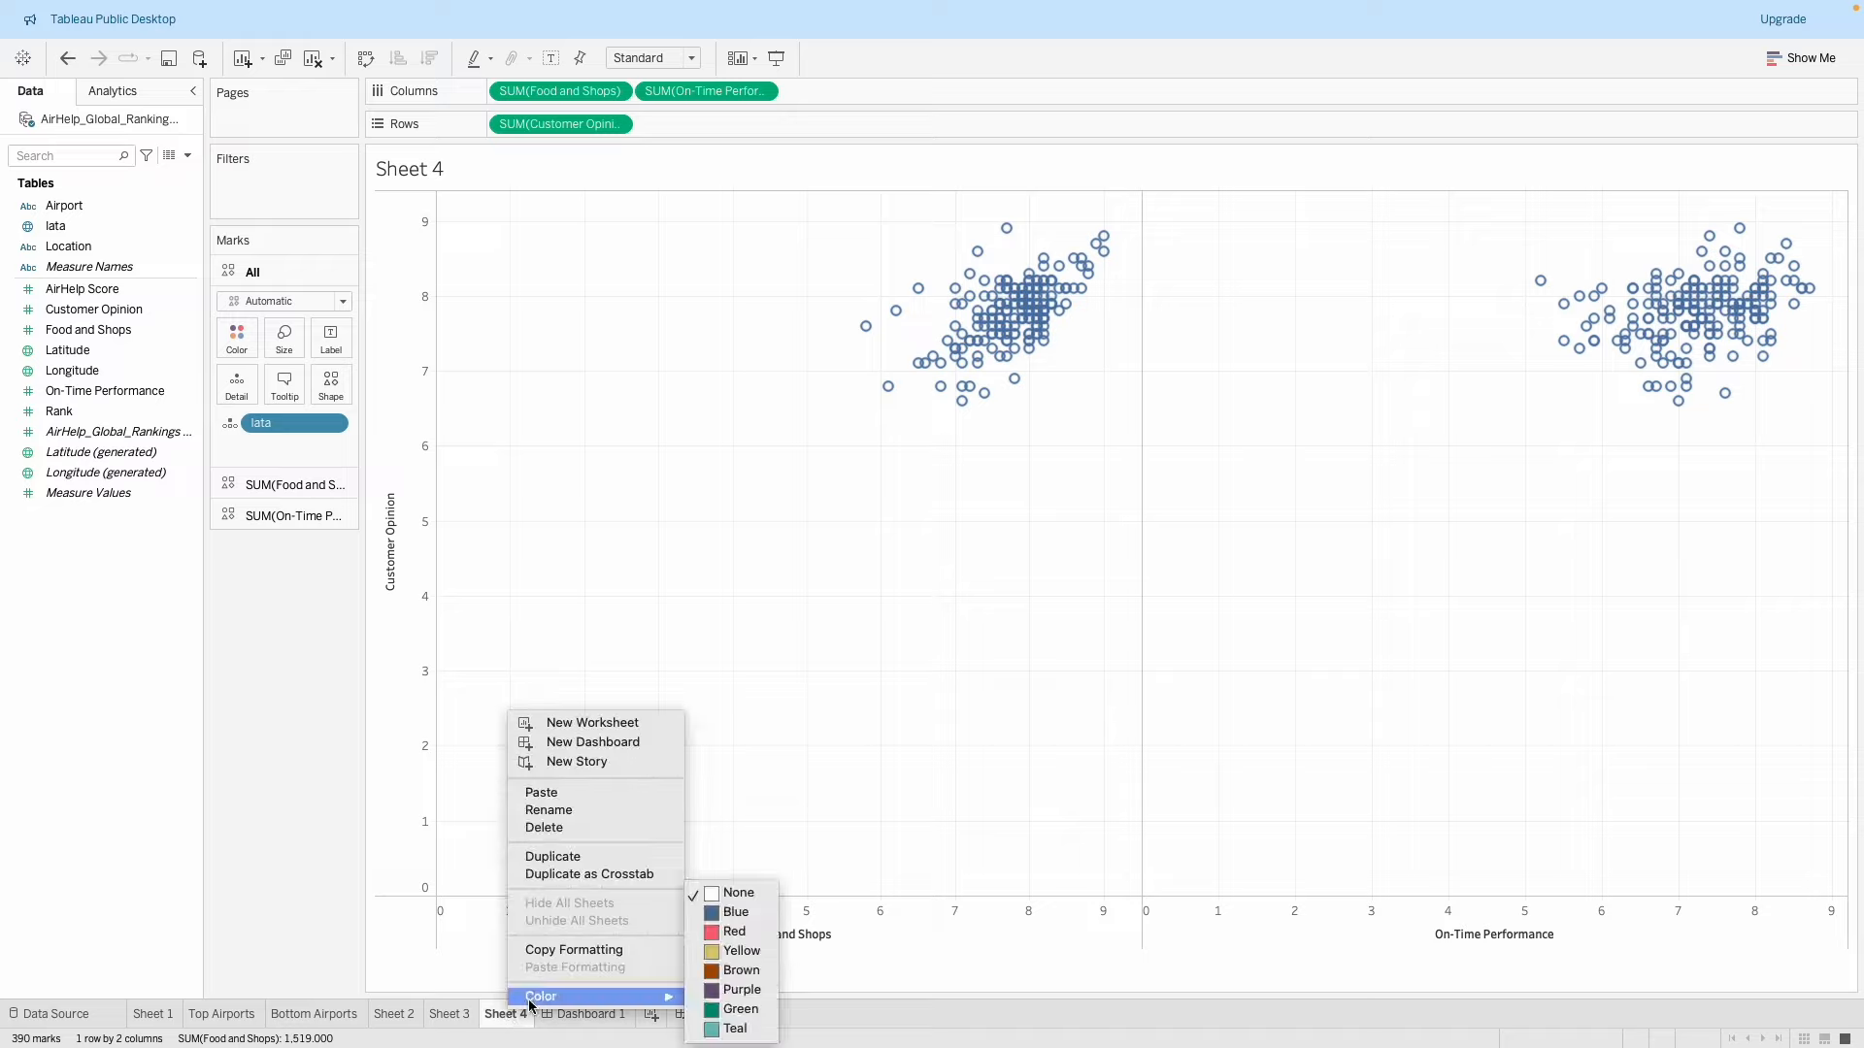
left_click(554, 858)
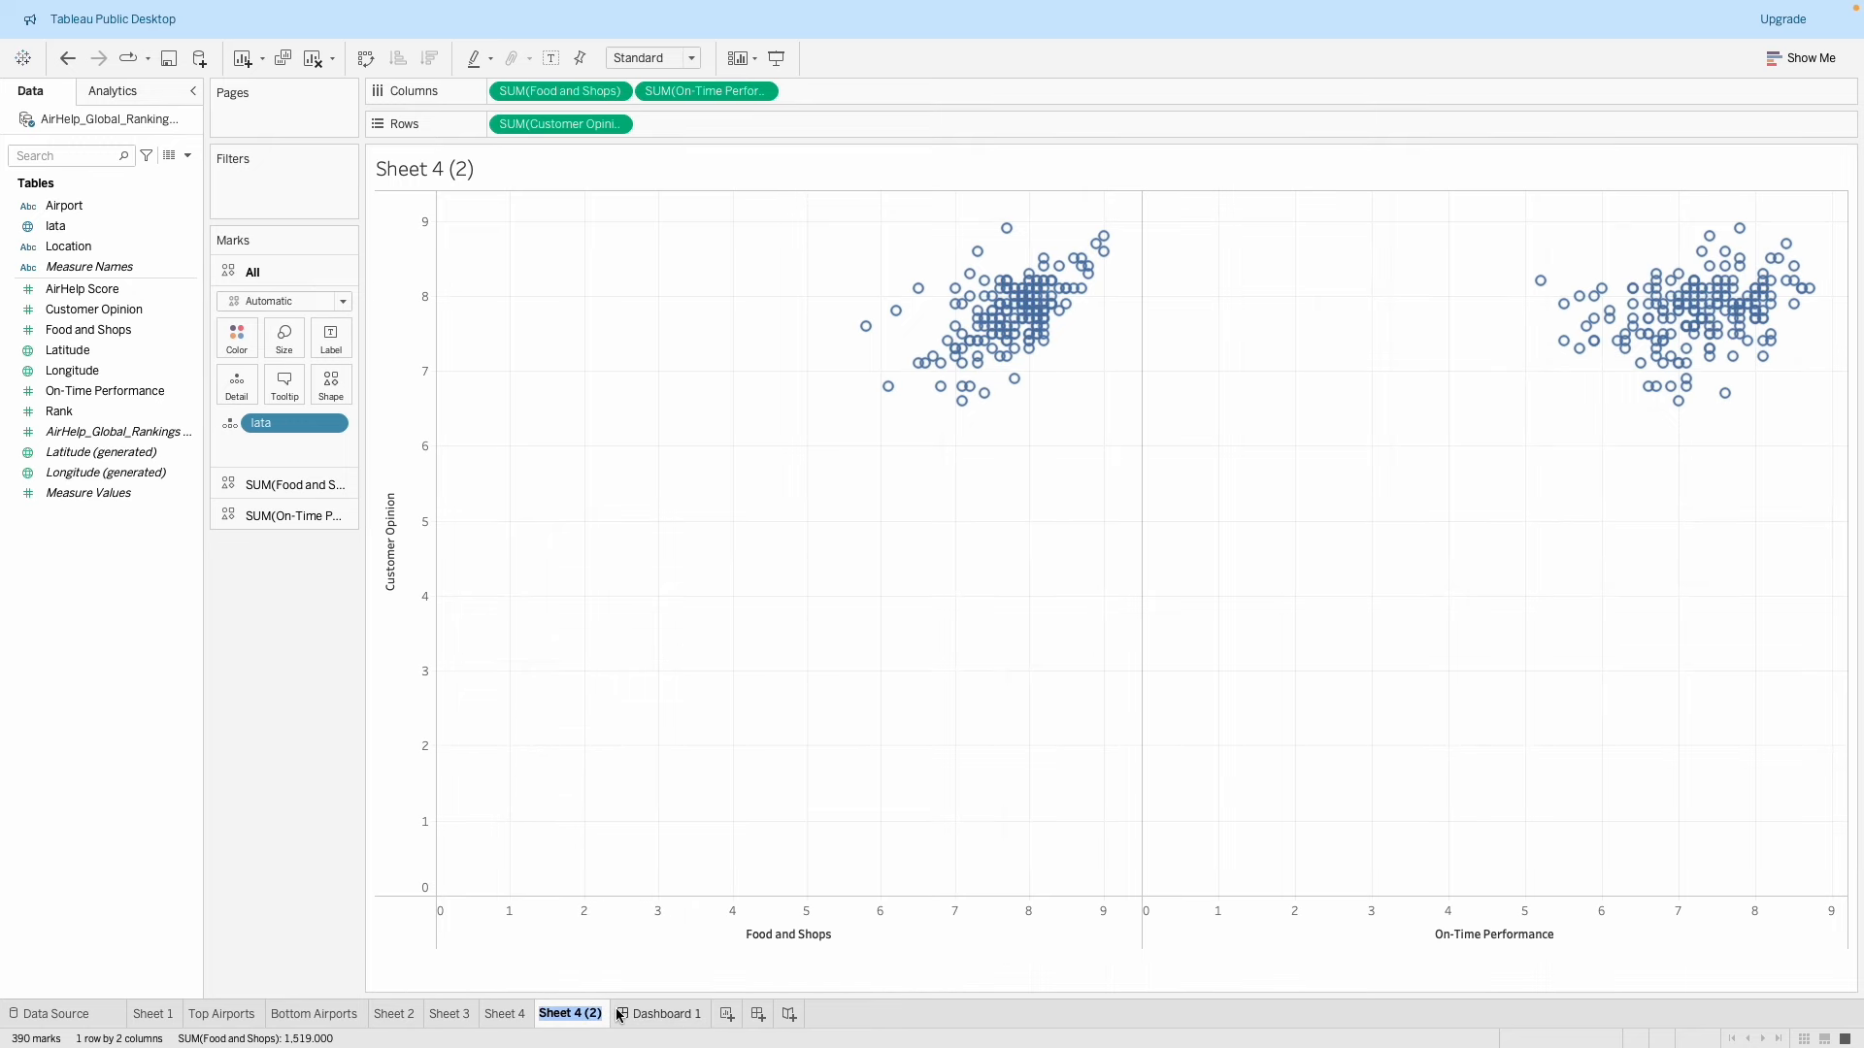
key("Right")
type("On Time Performance")
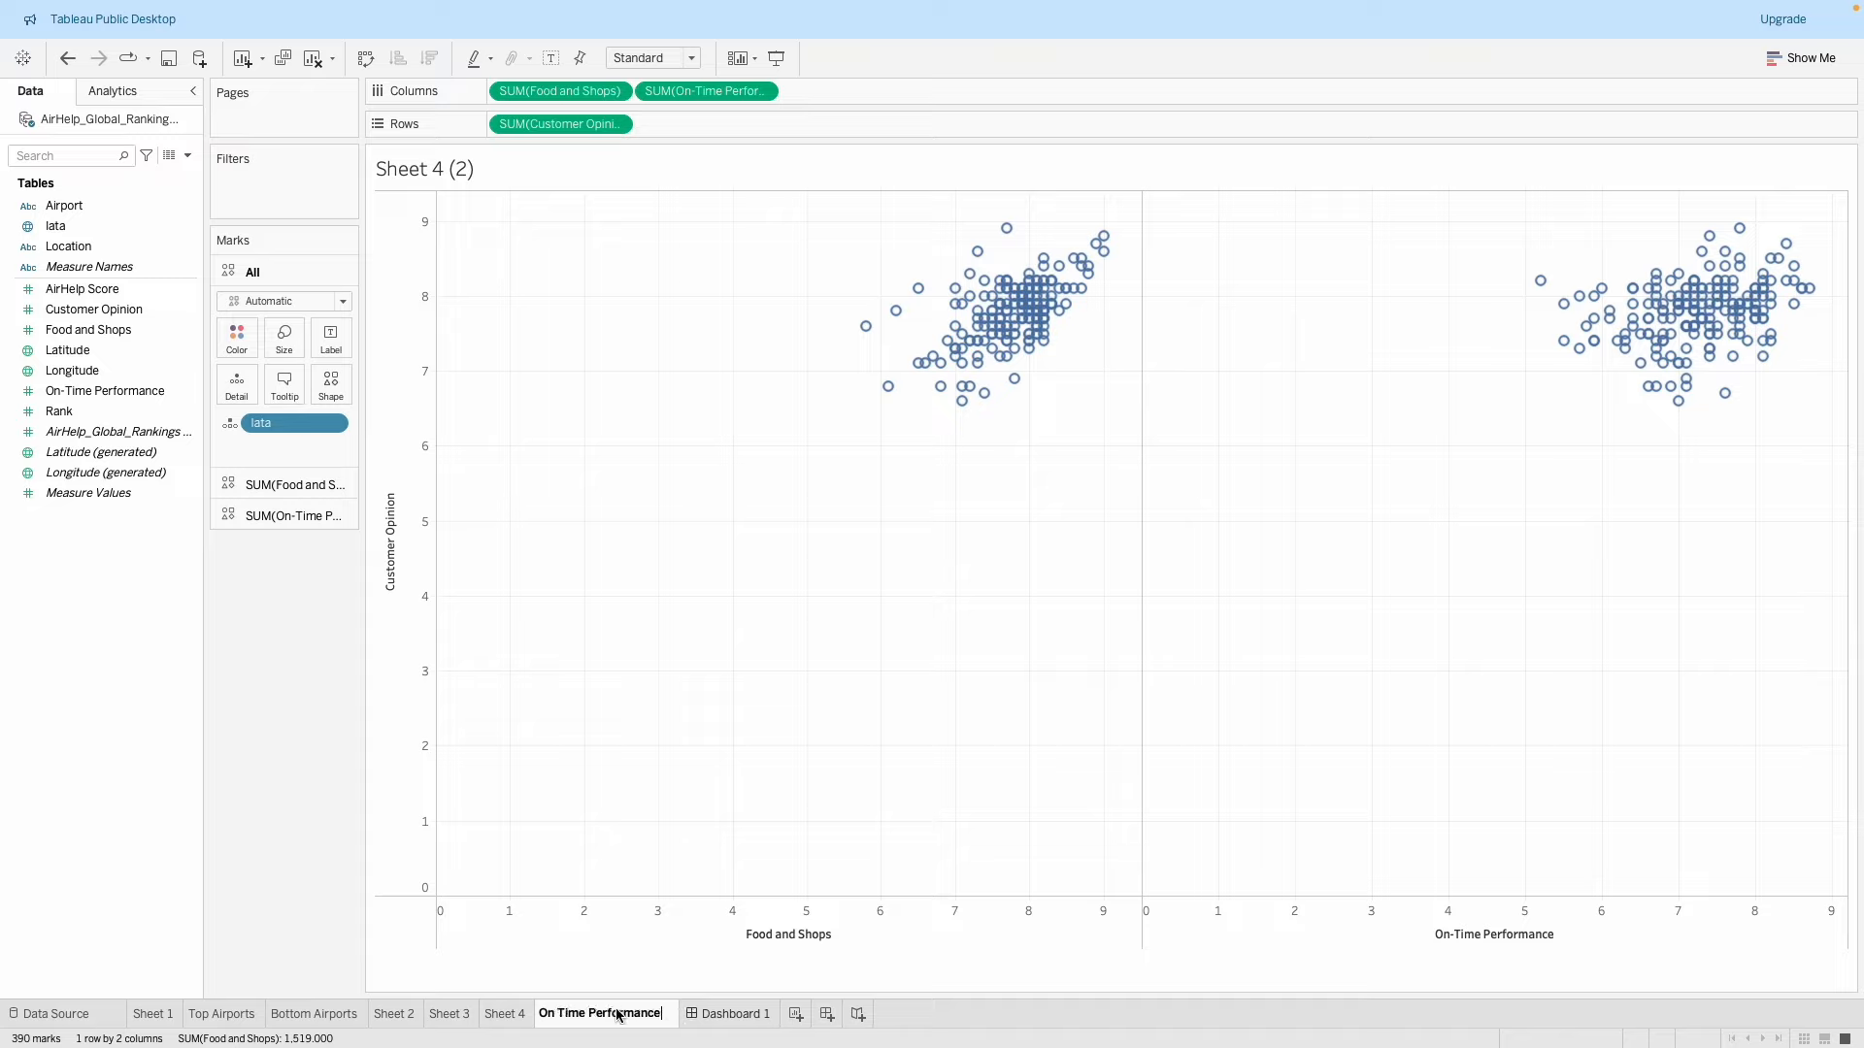
key("Return")
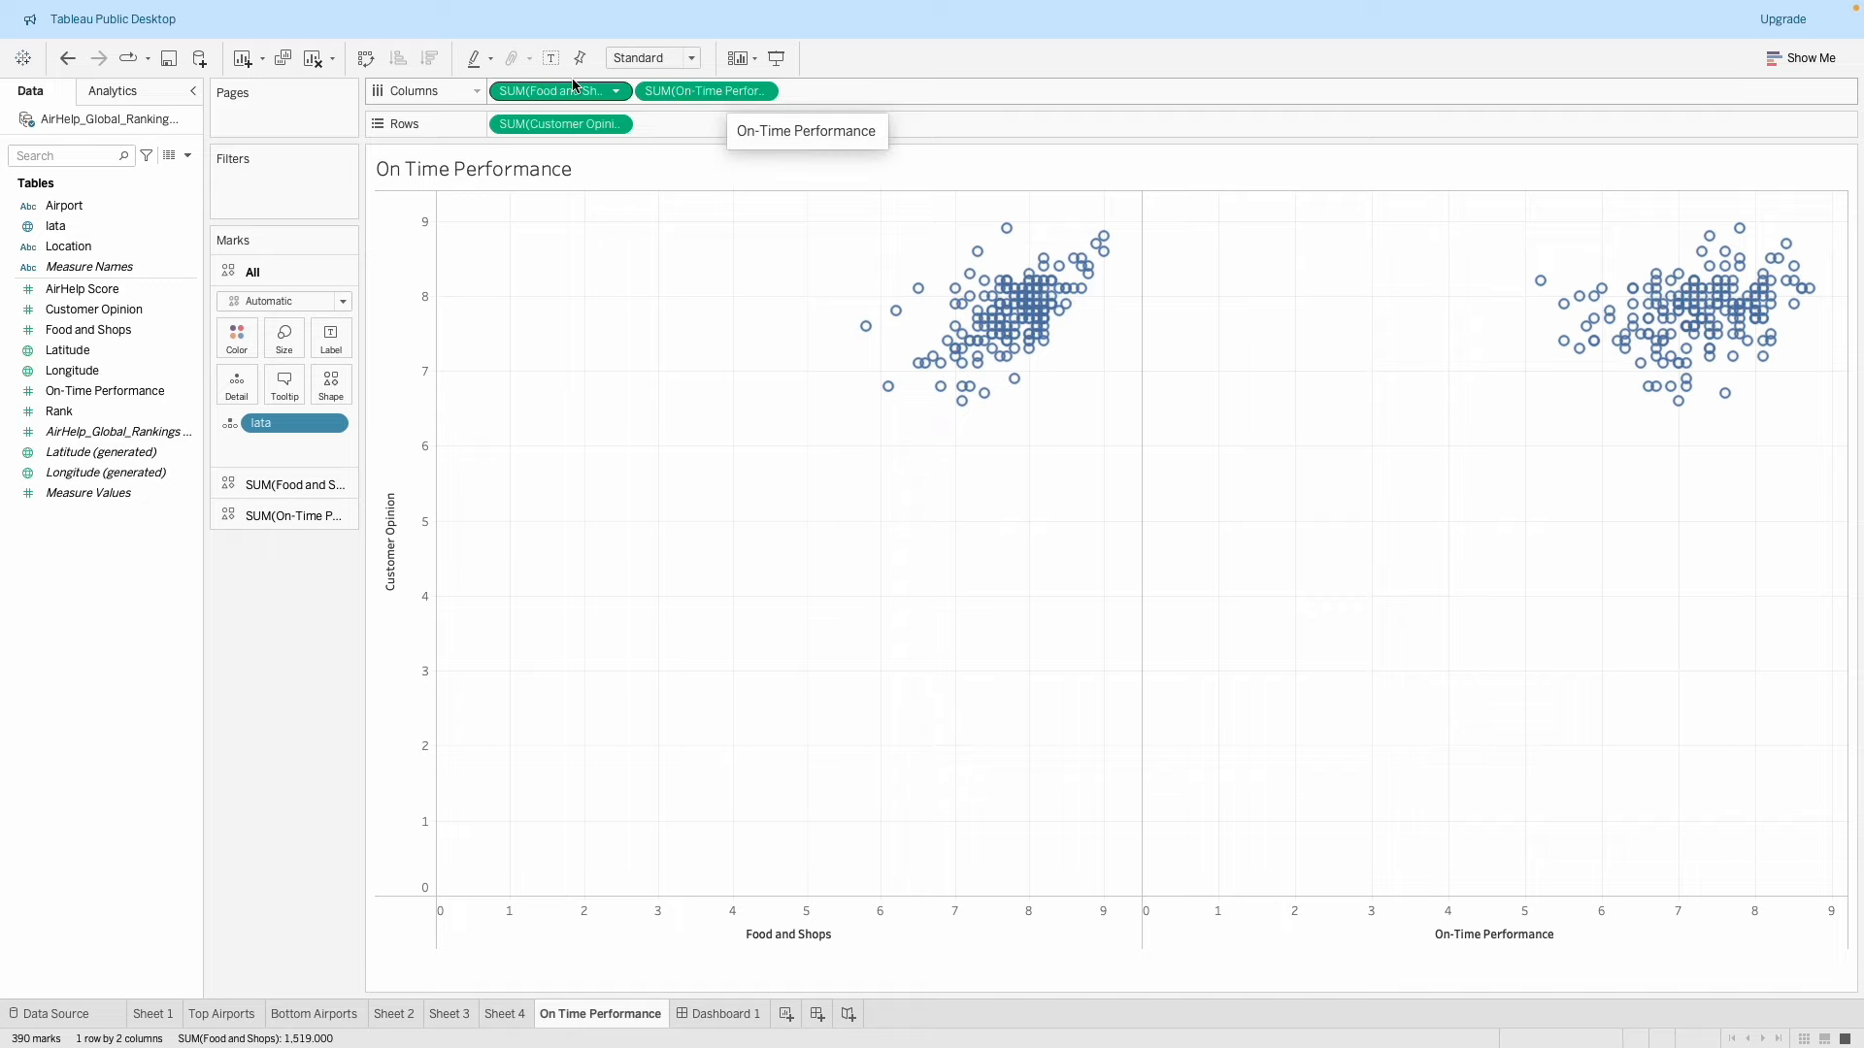
left_click_drag(561, 91, 87, 389)
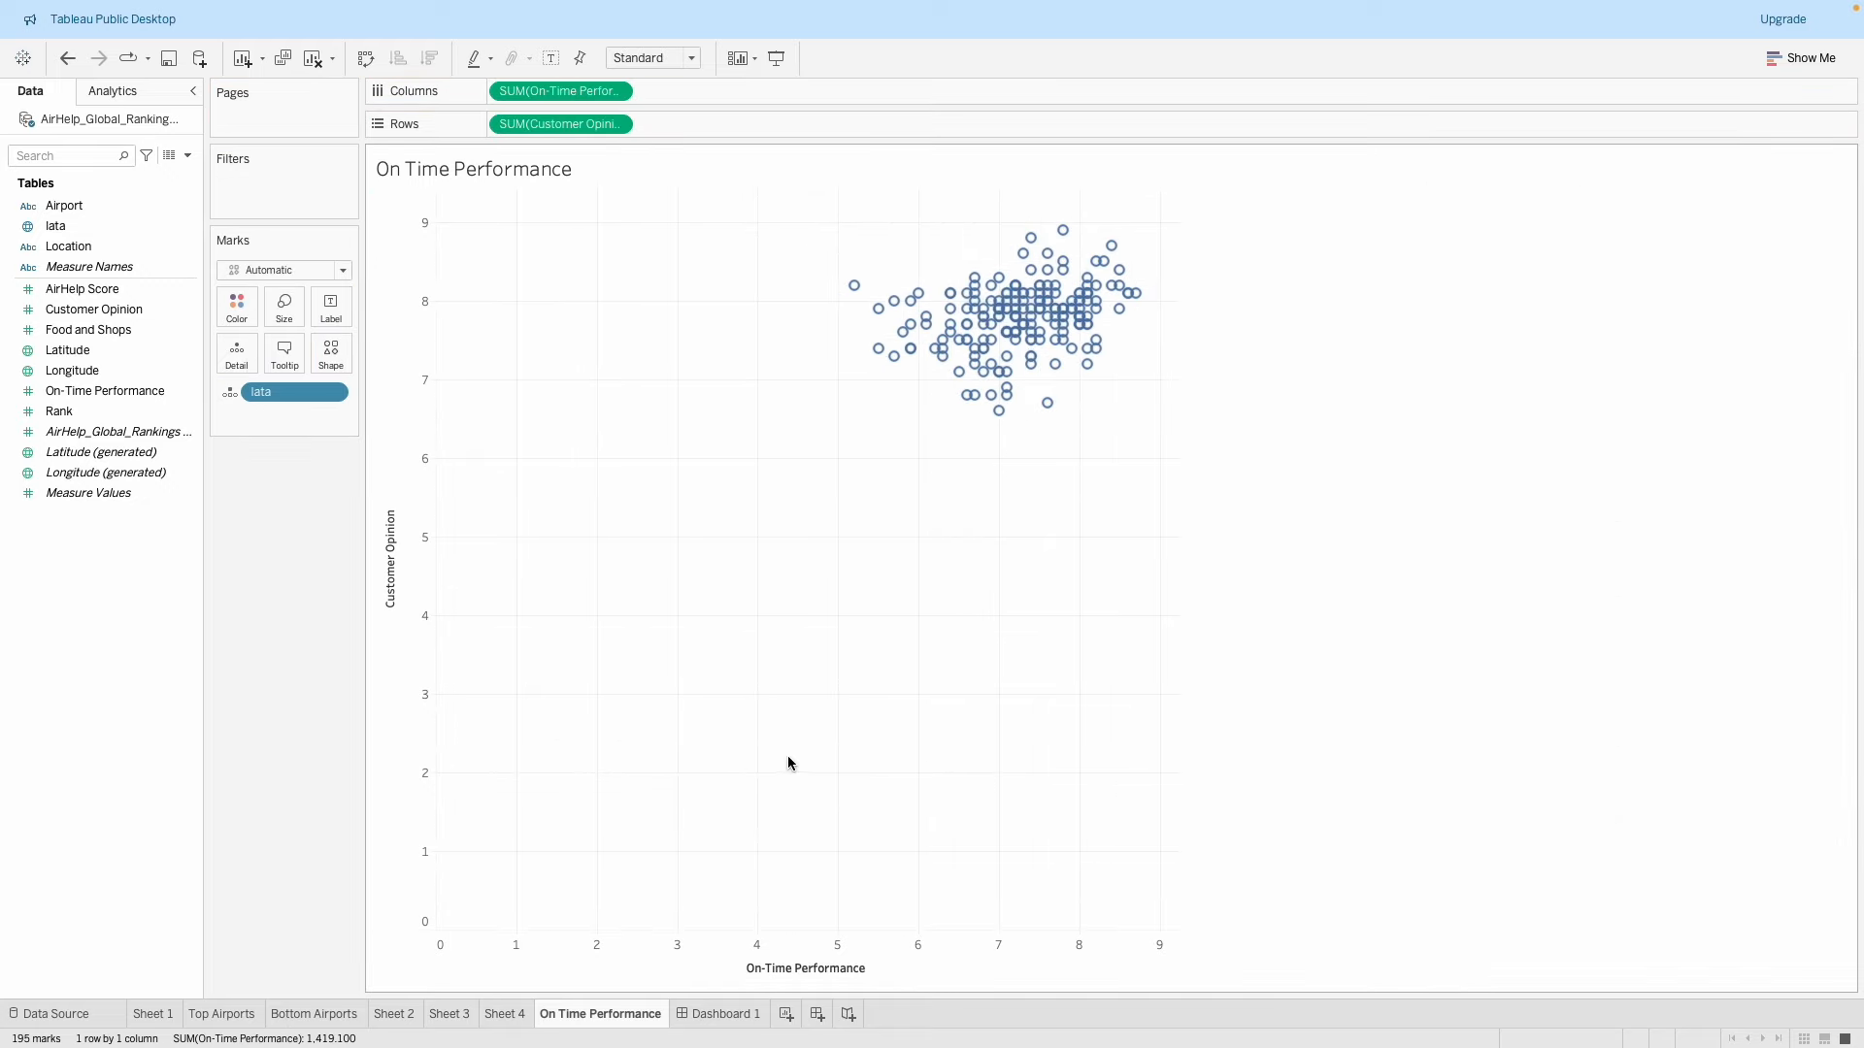
Rename the Sheet 4 worksheet as Food and Shops and remove On-Time Performance from its columns.
left_click(502, 1015)
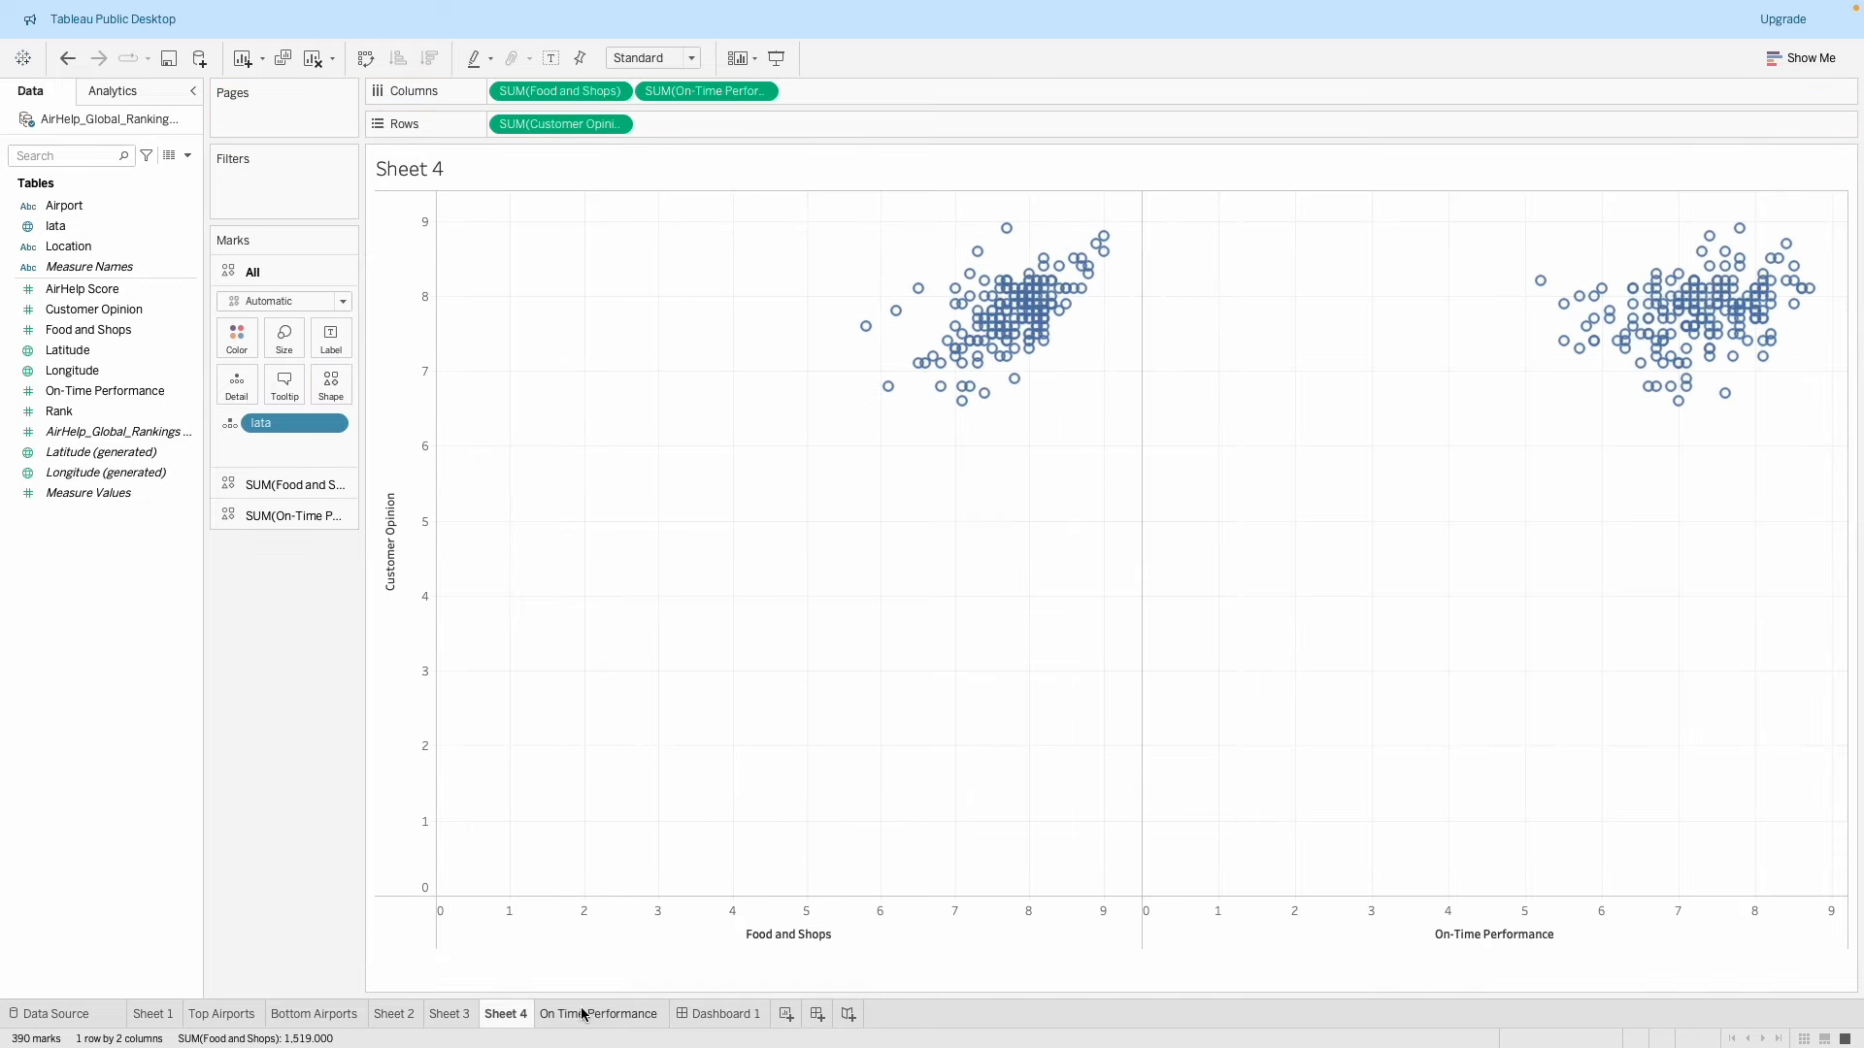
double_click(503, 1014)
key("BackSpace")
type("Food and Shops")
key("Return")
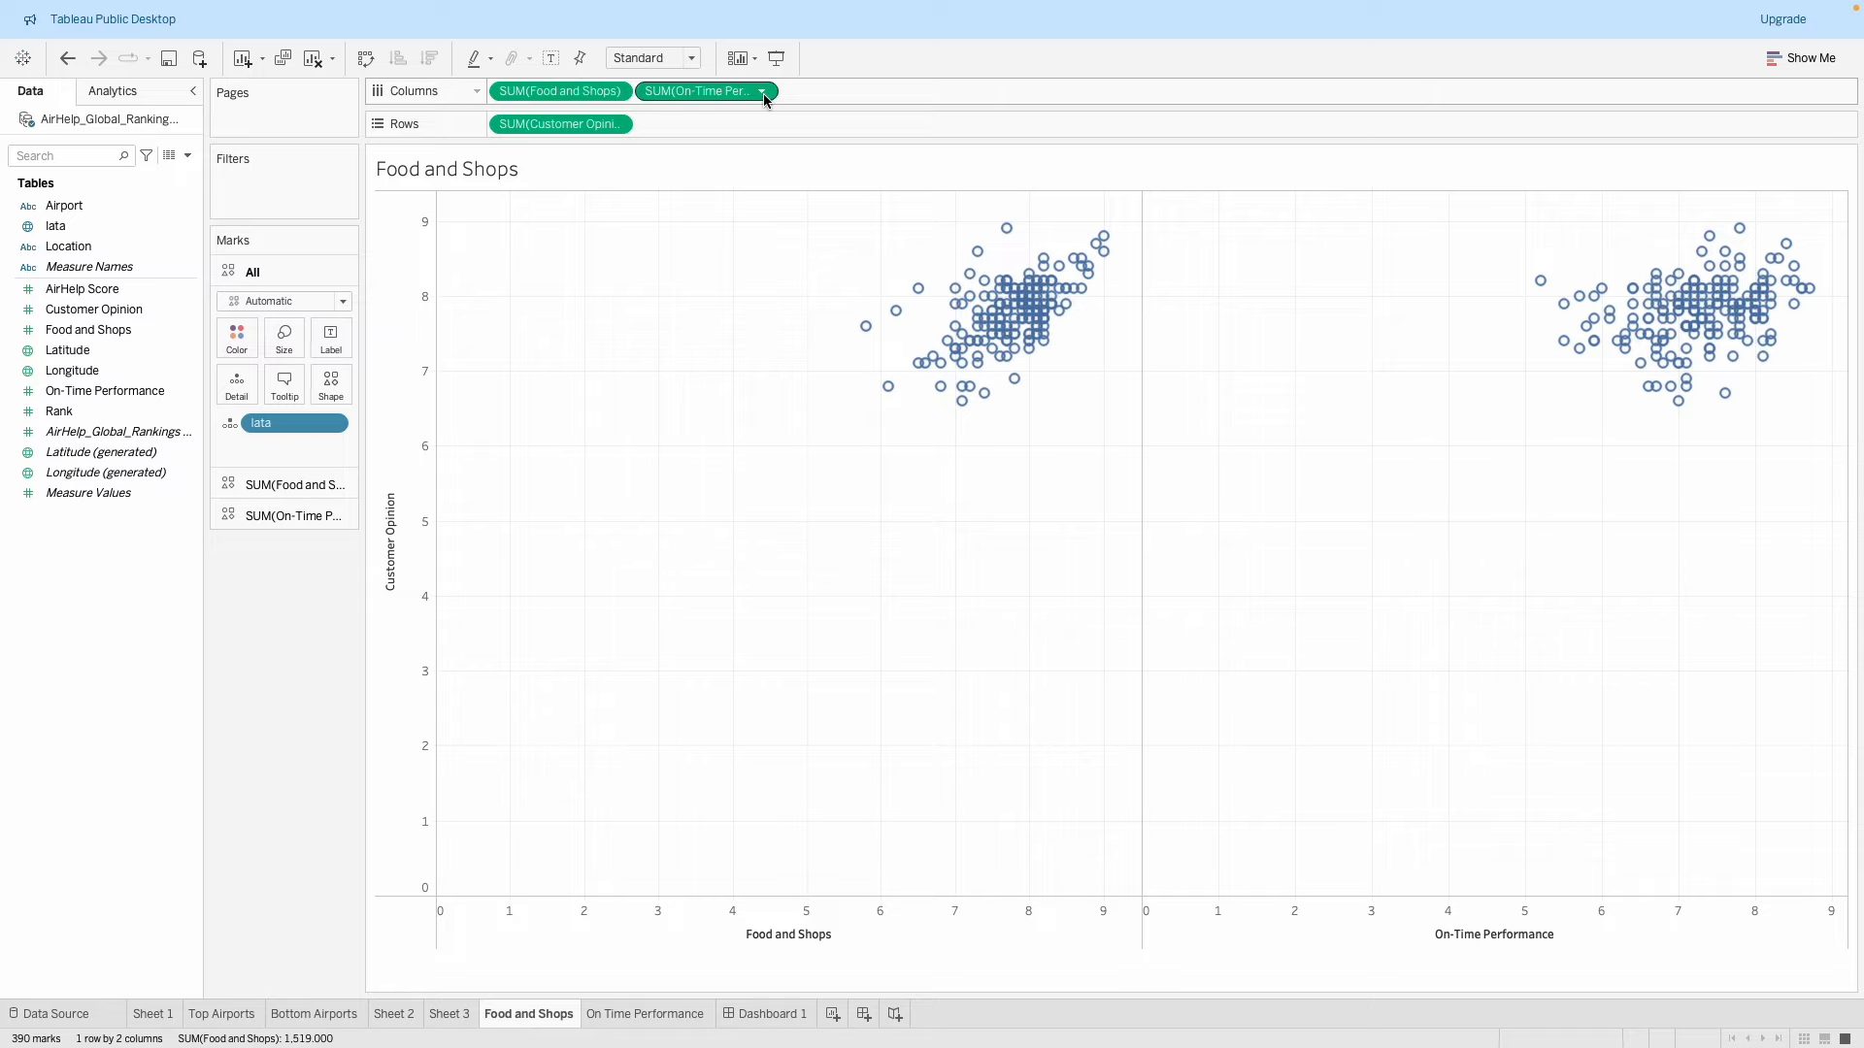
left_click_drag(738, 90, 136, 391)
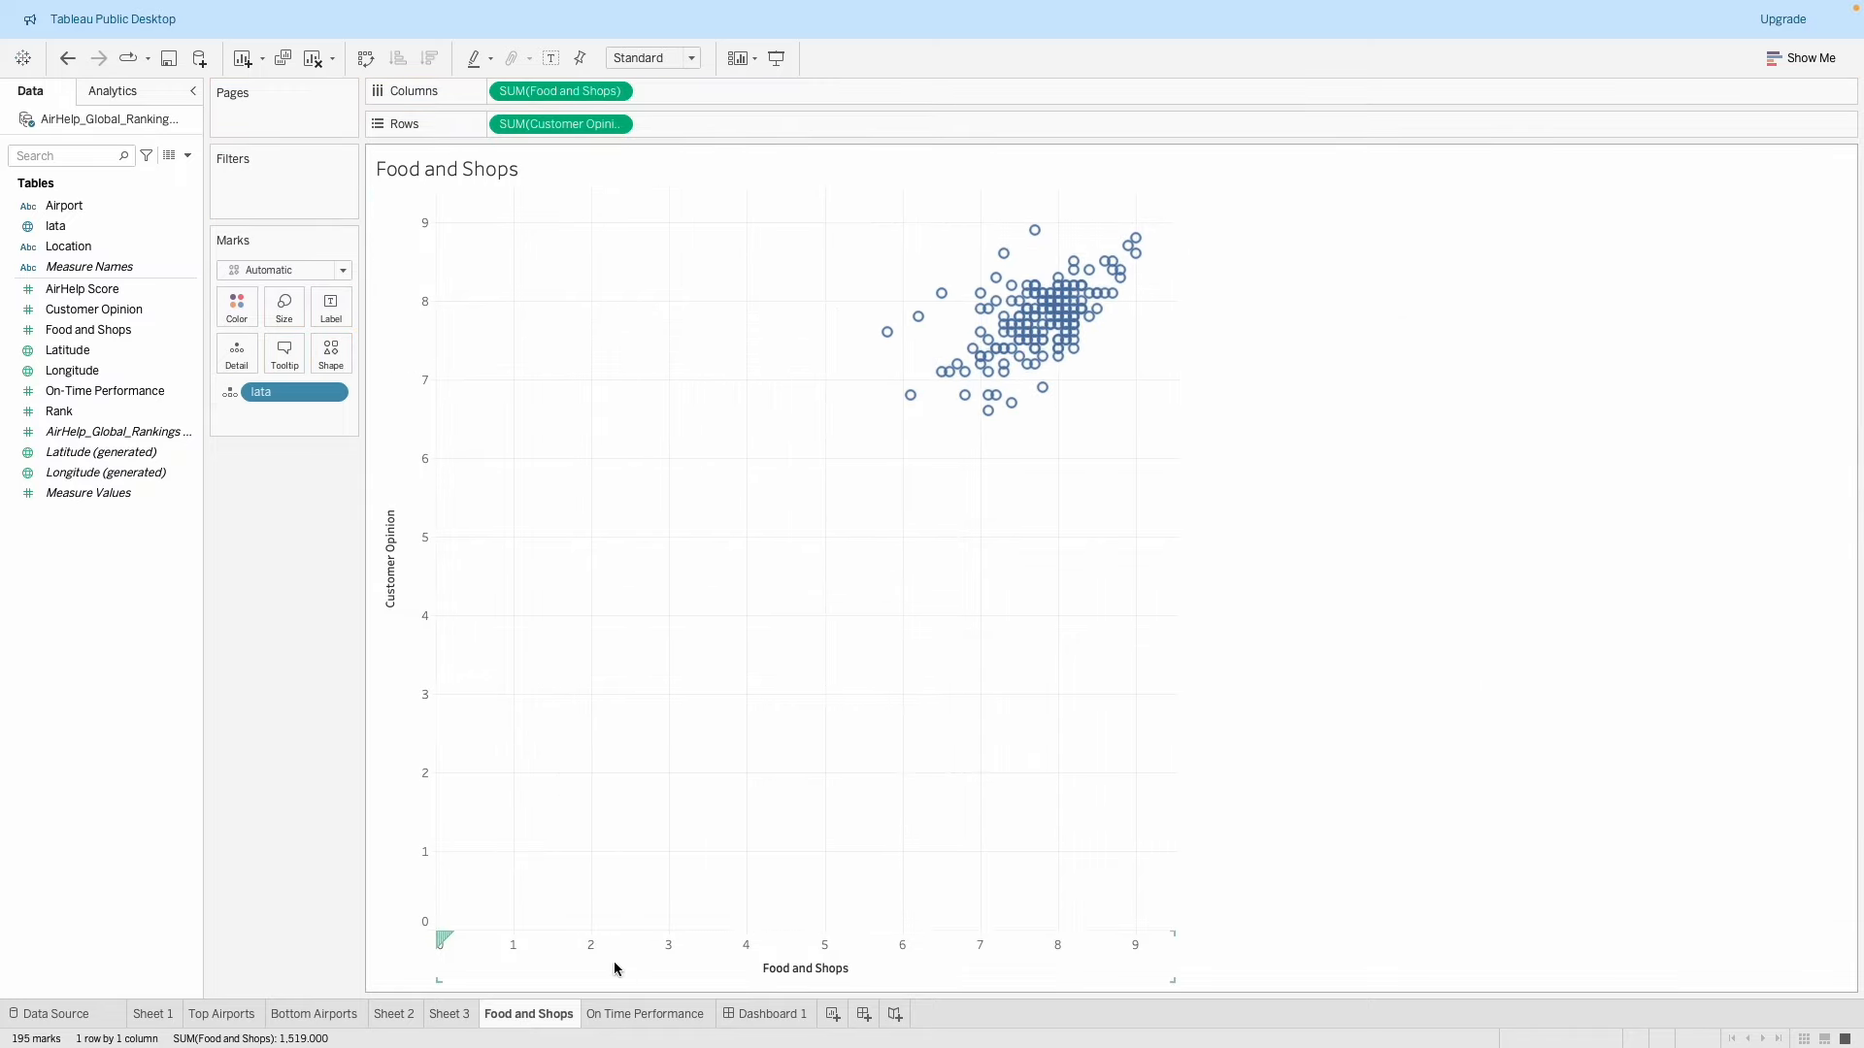
Compare the scatter plots on the Food and Shops and On Time Performance worksheets.
left_click(661, 1013)
left_click(539, 1013)
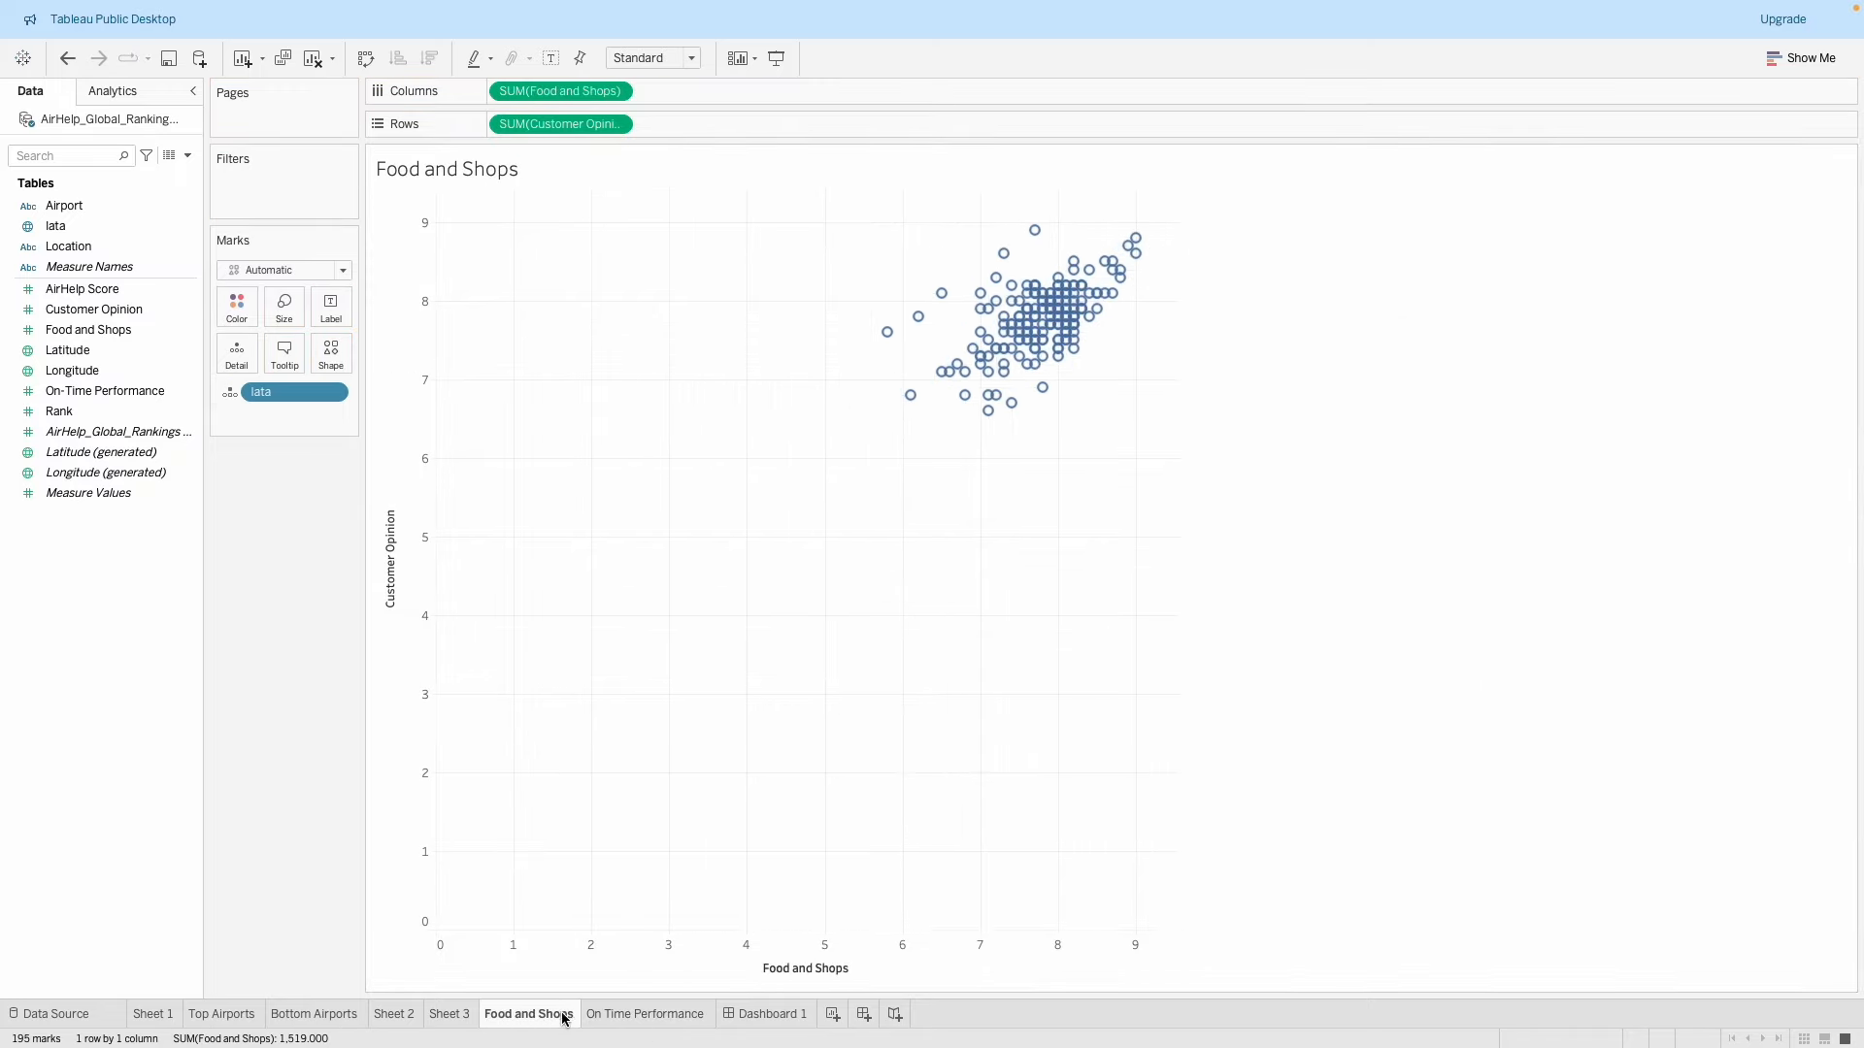
left_click(657, 1013)
left_click(536, 1015)
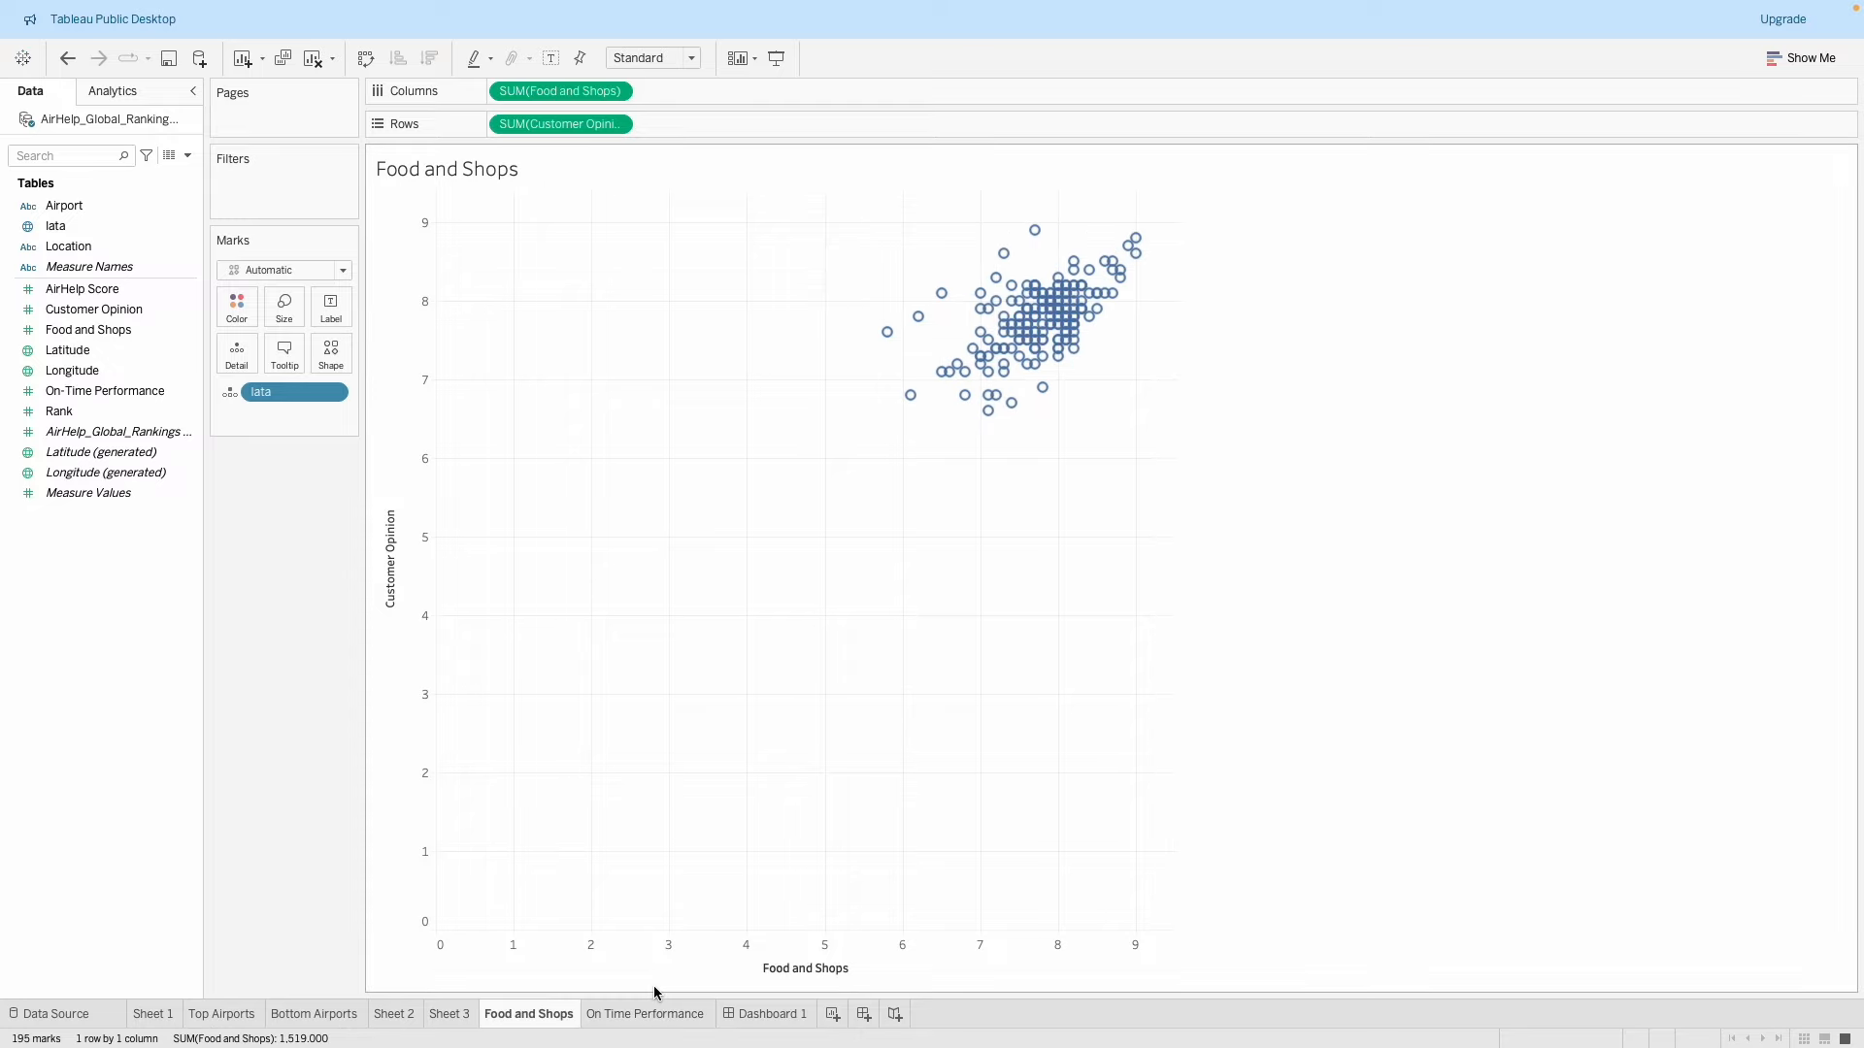
left_click(664, 1016)
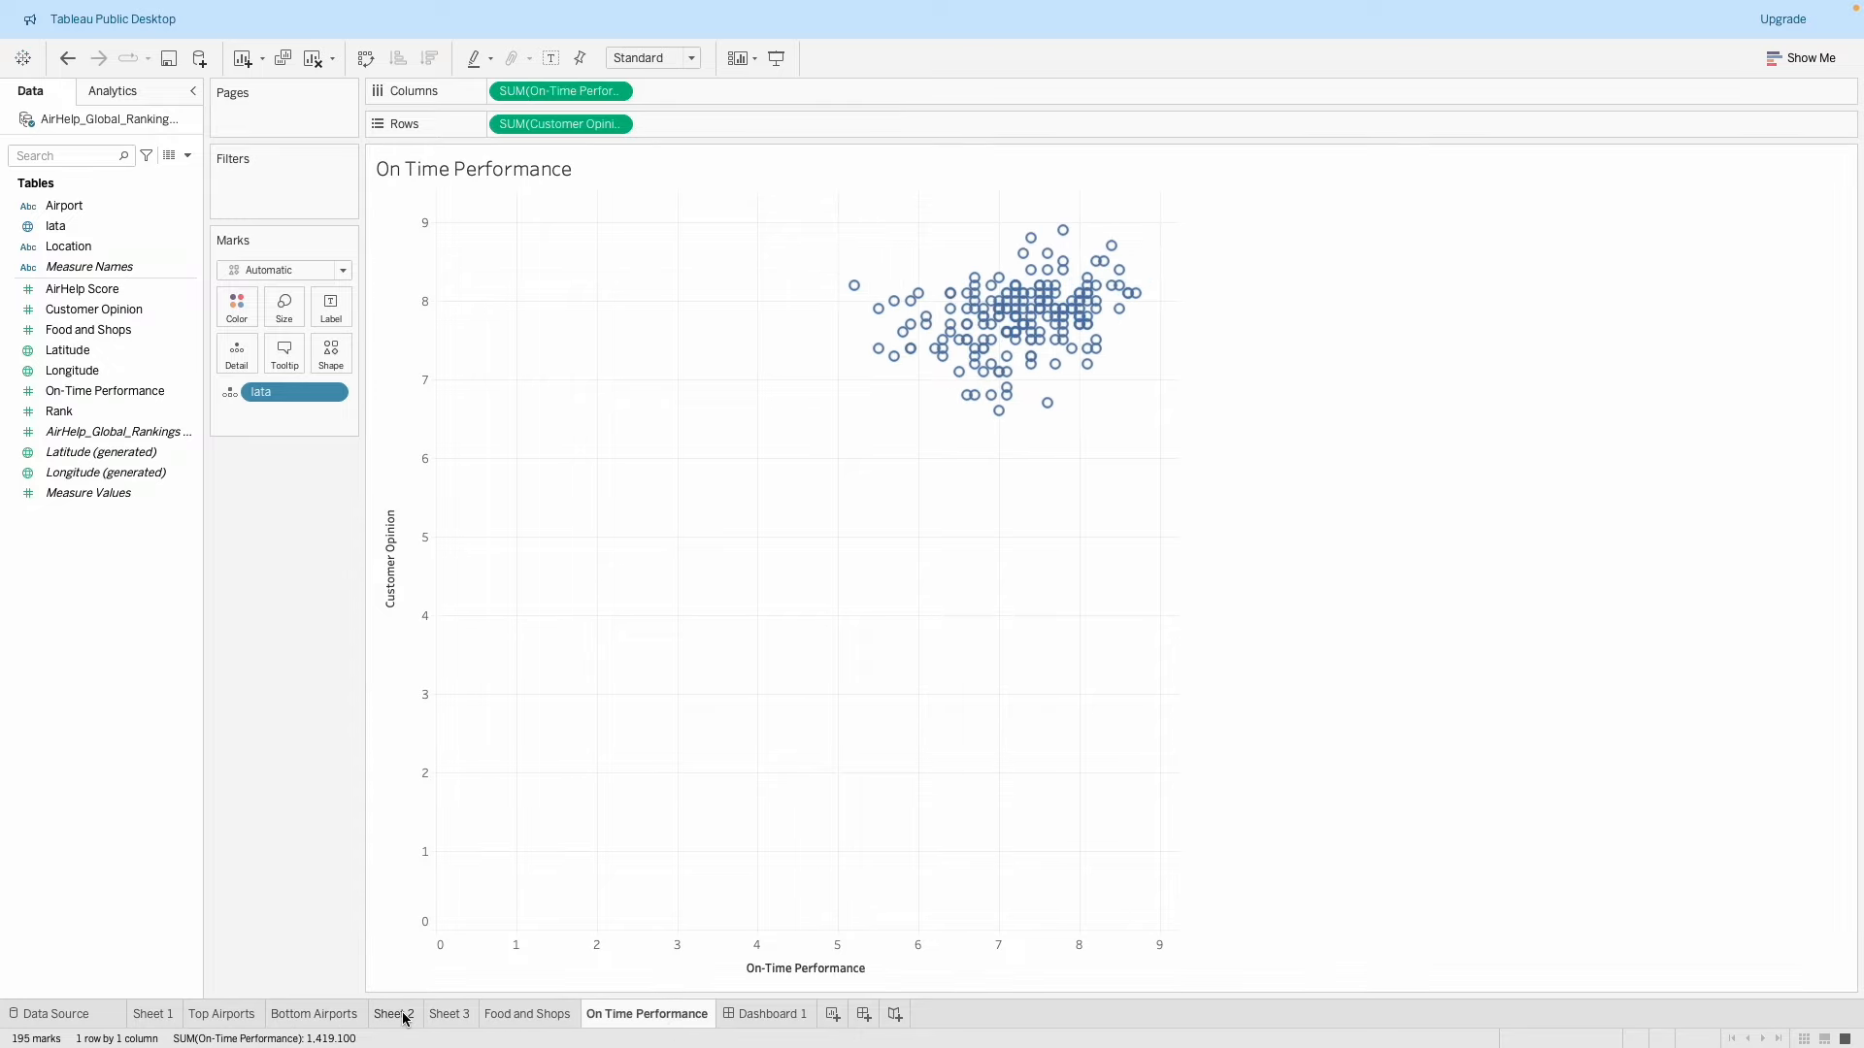
Rename the Sheet 2 worksheet as Map and move Sheet 3 directly after Sheet 1 in the sheet order.
left_click(407, 1014)
double_click(394, 1014)
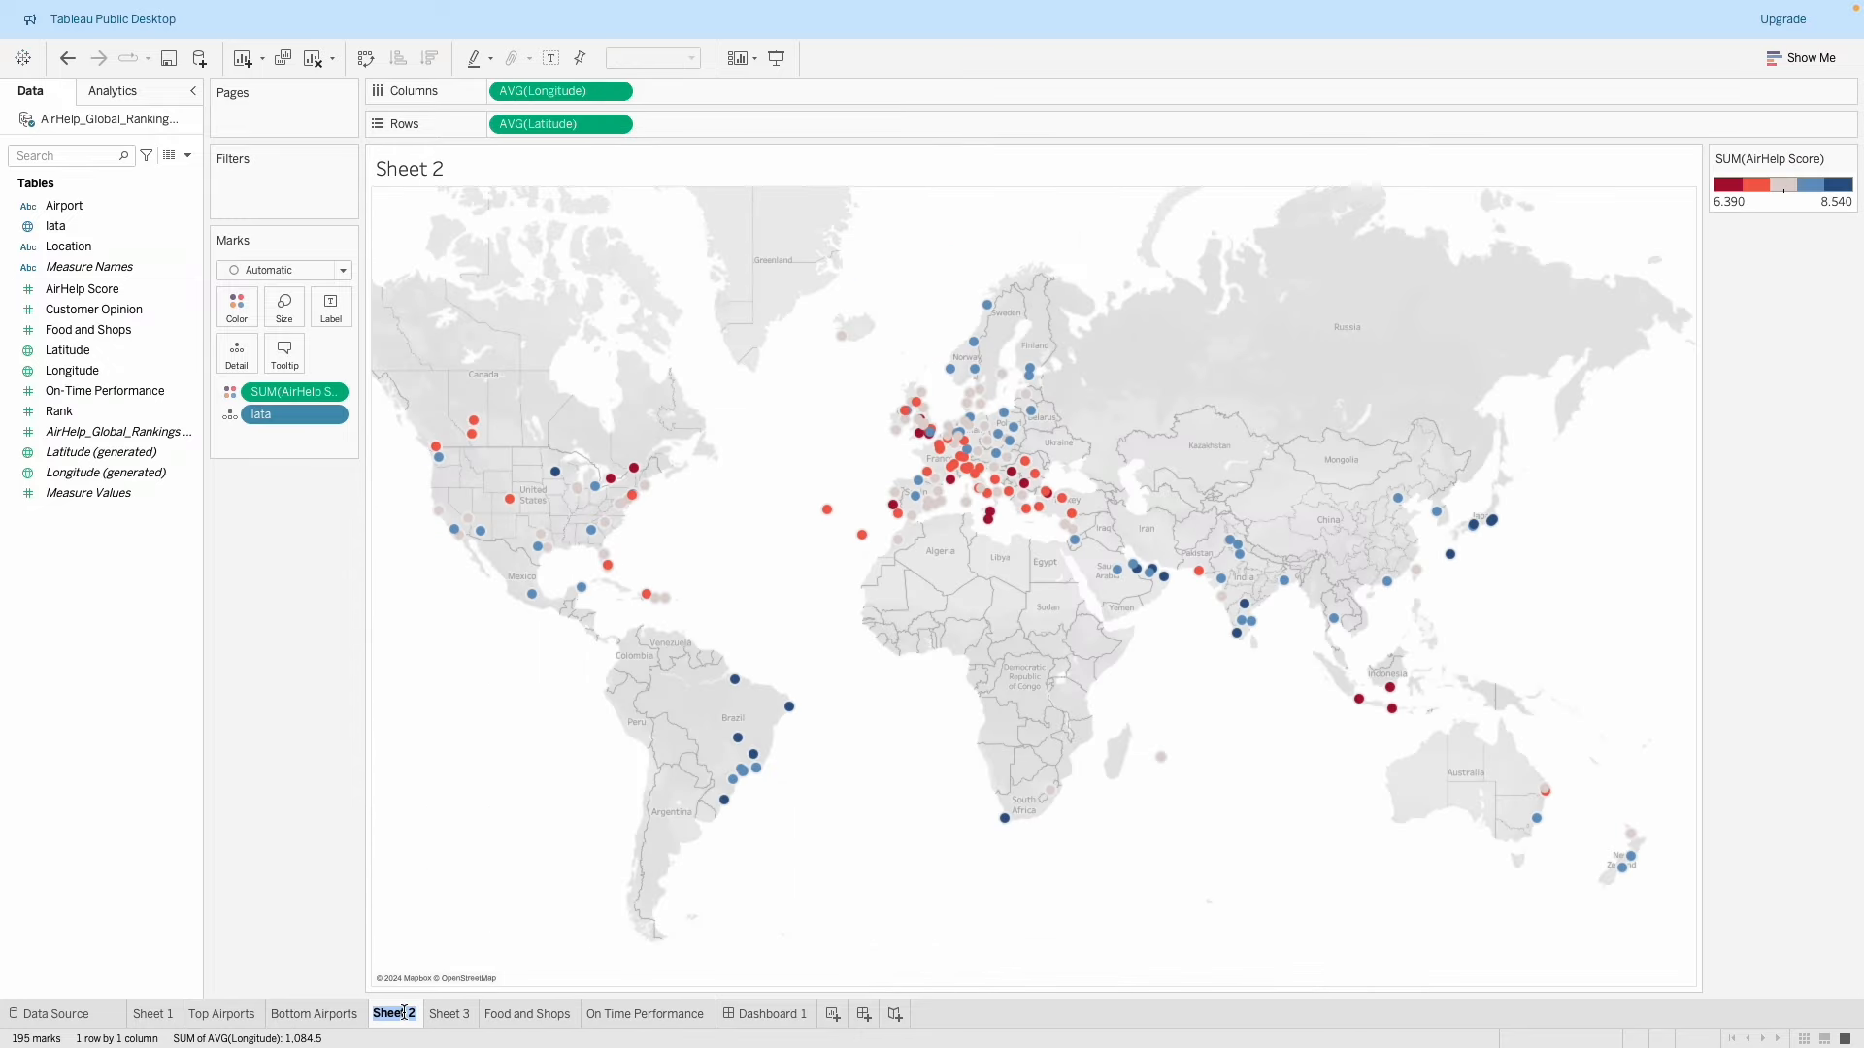
type("Map")
key("Return")
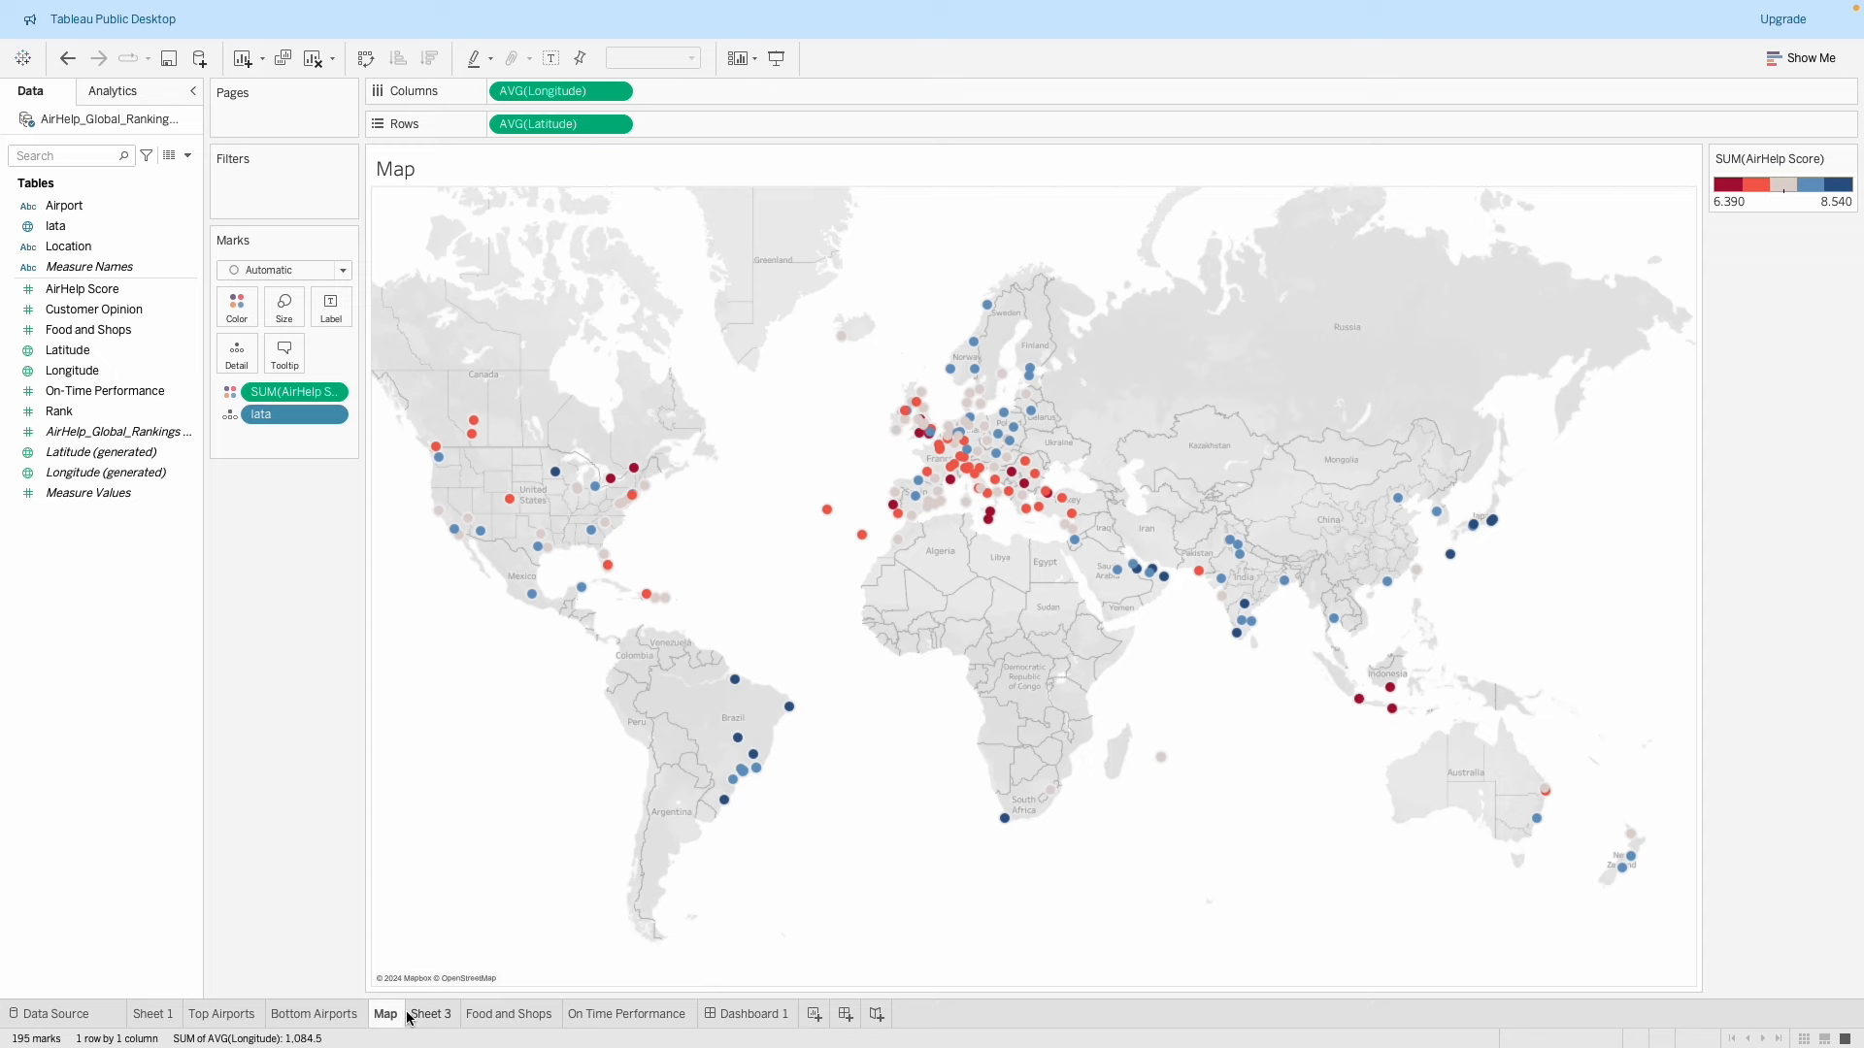
left_click(431, 1015)
left_click_drag(433, 1016, 176, 1015)
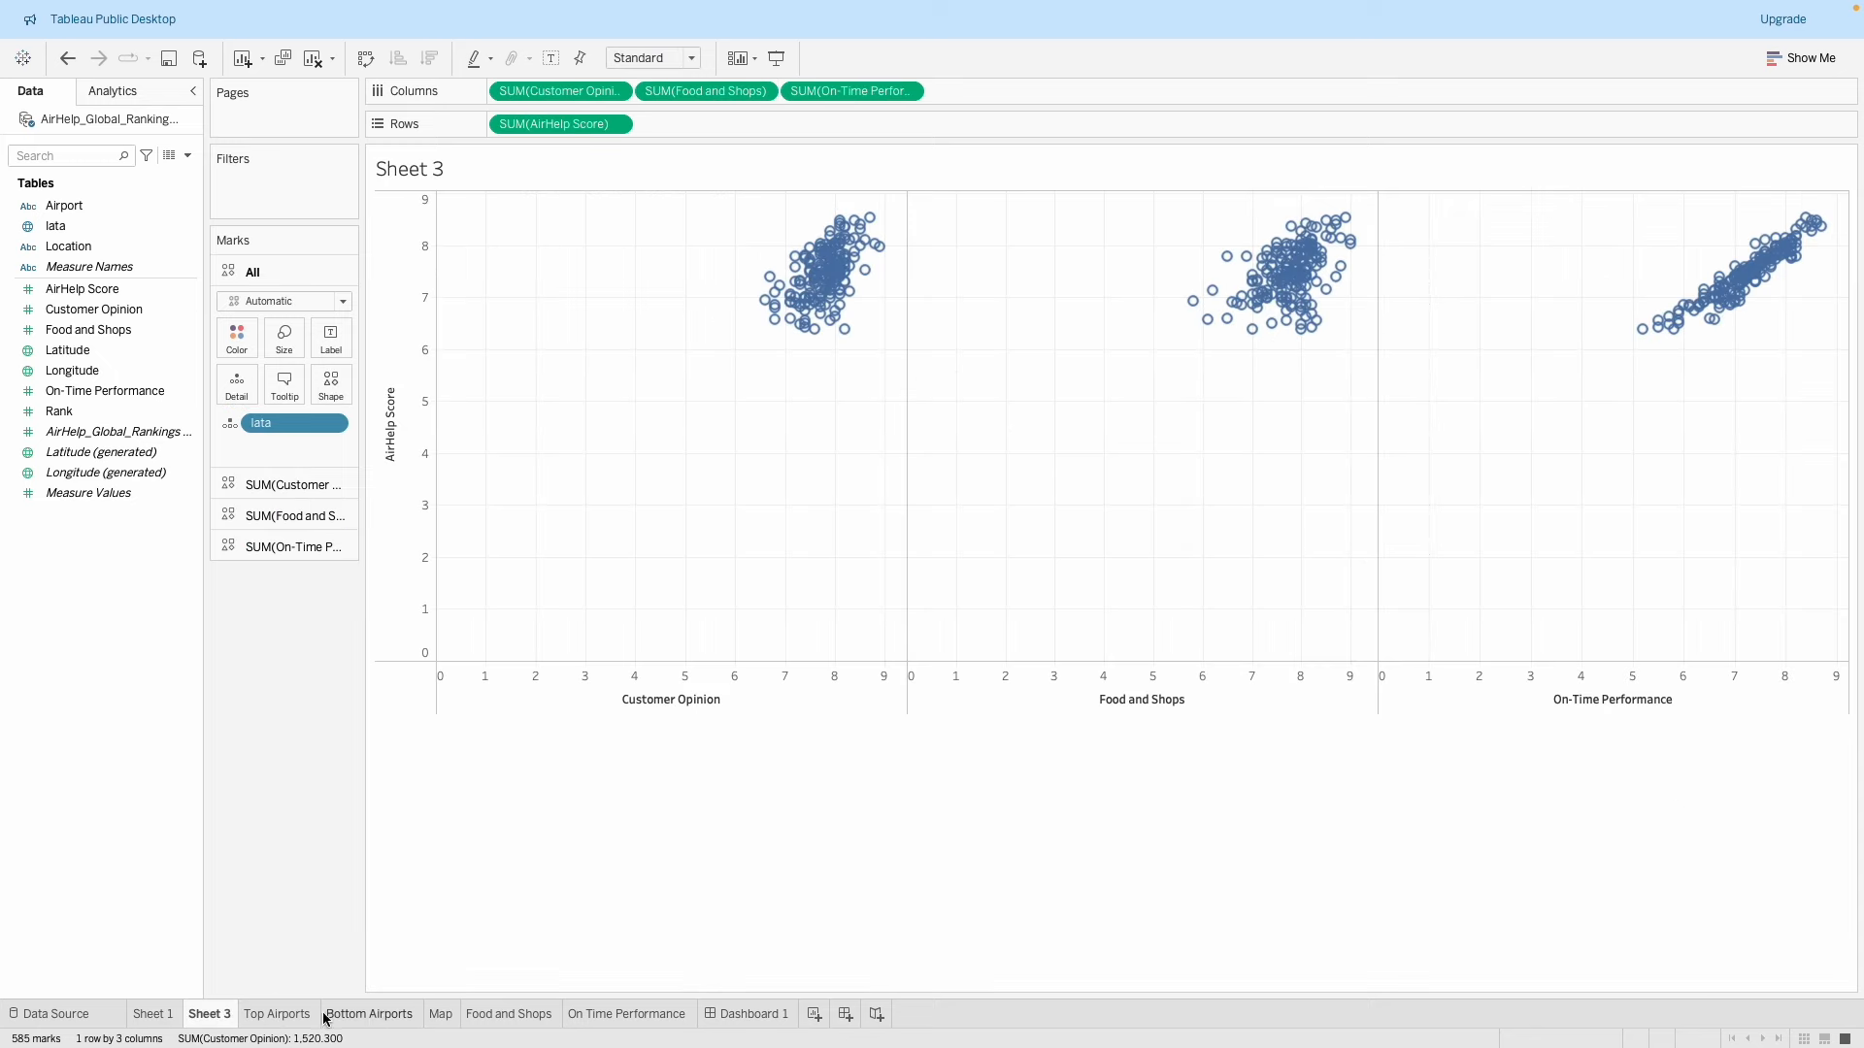
left_click(441, 1015)
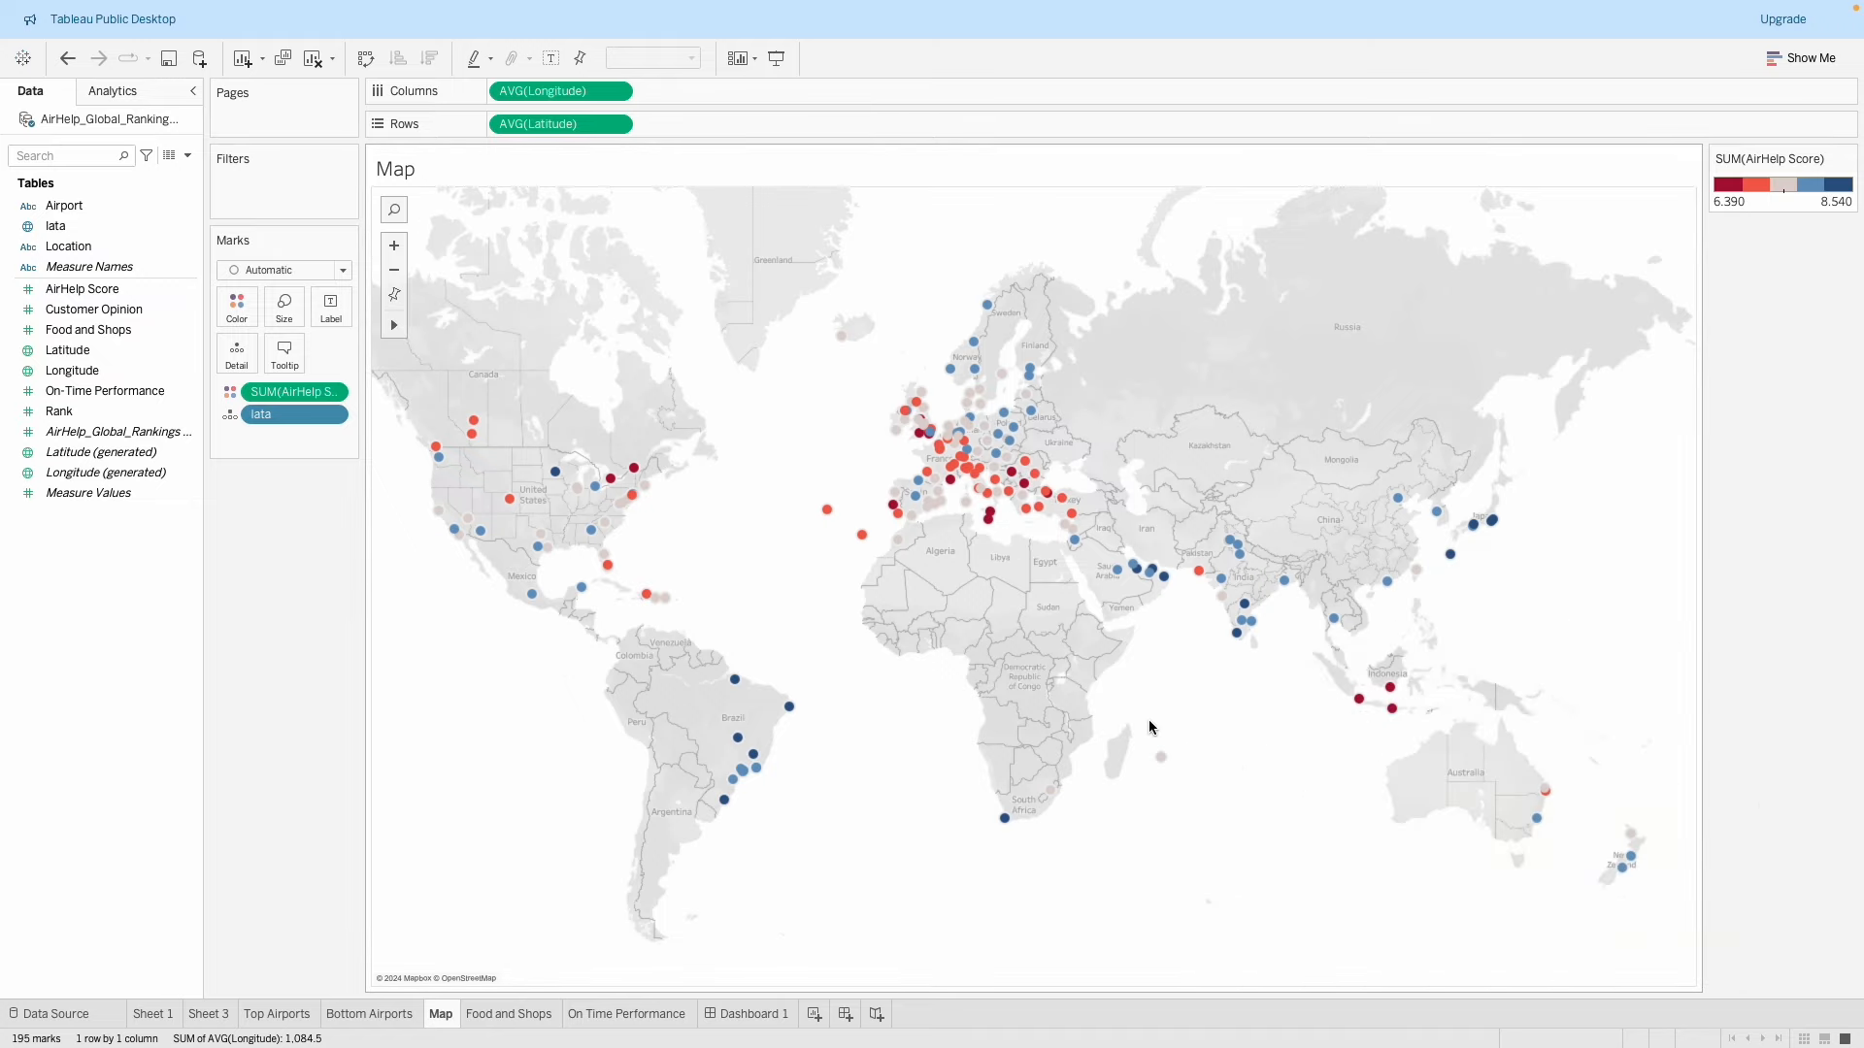
Start a new calculated field from the Top Airports worksheet and name it Top and Bottom Highlight.
left_click(274, 1016)
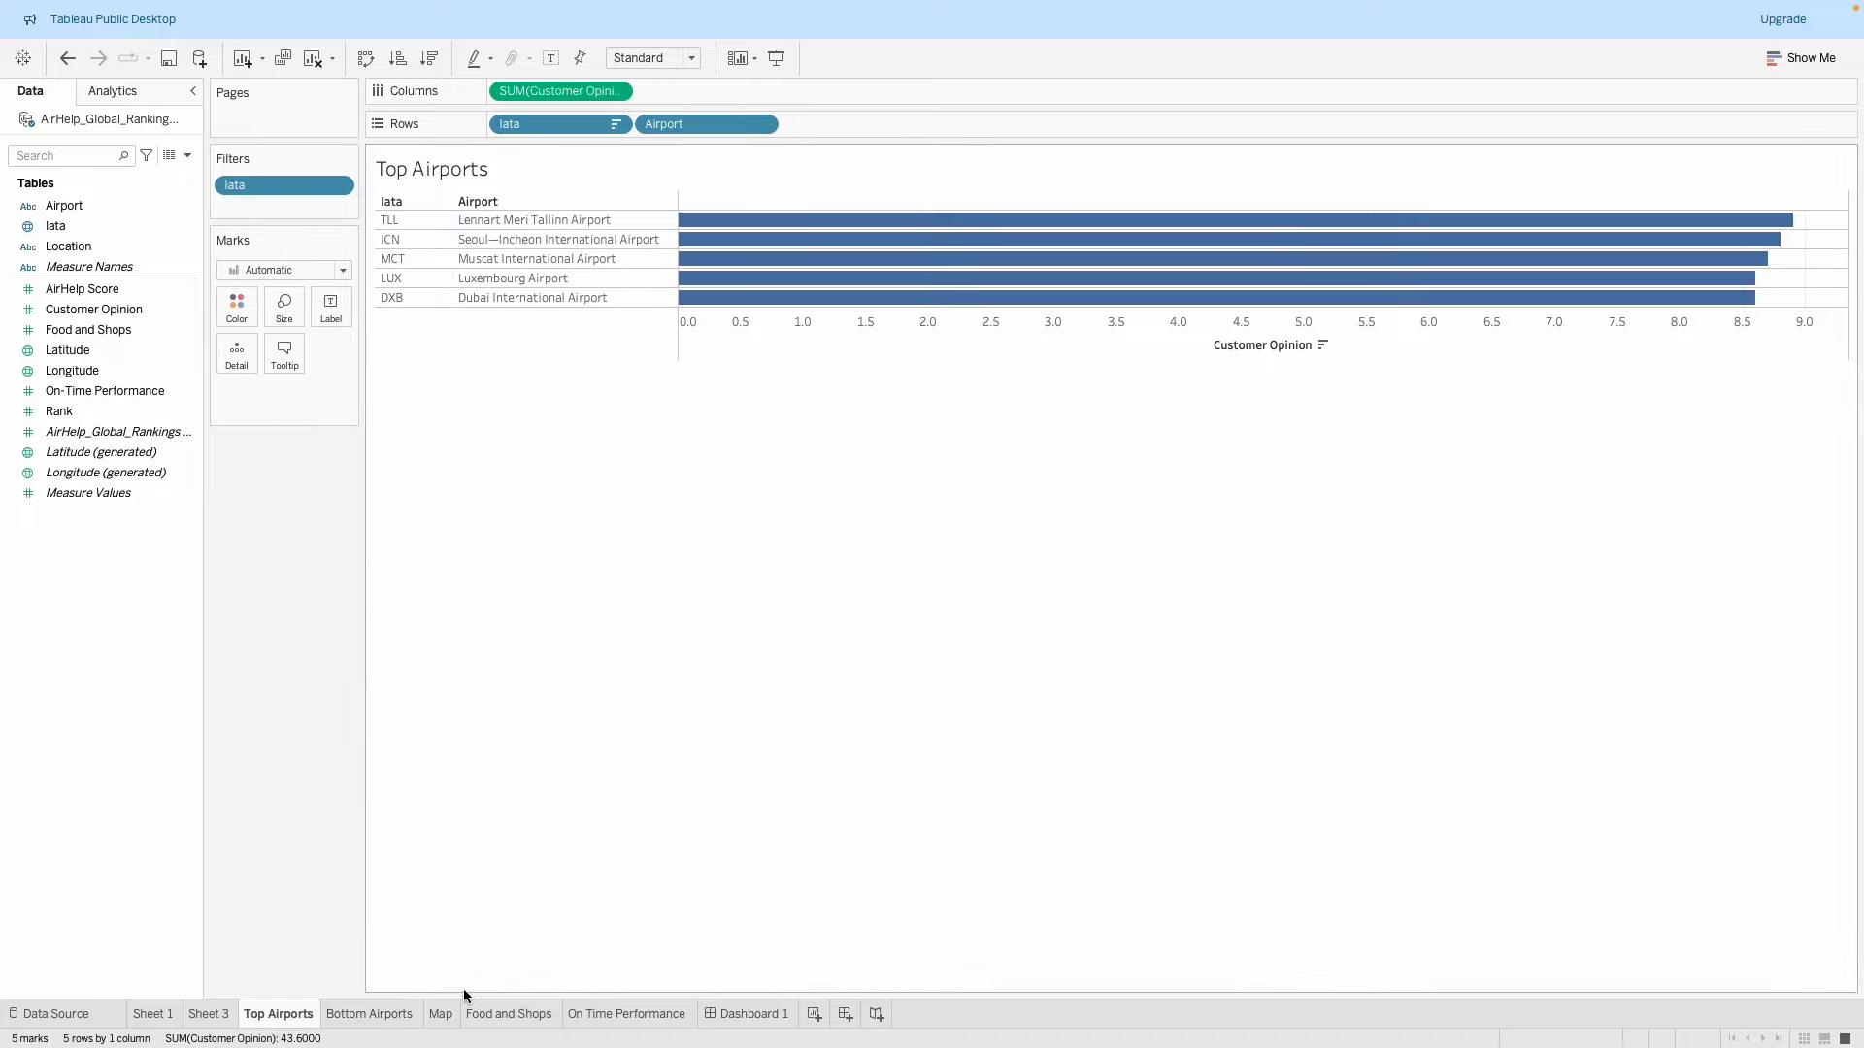
left_click(187, 155)
left_click(187, 180)
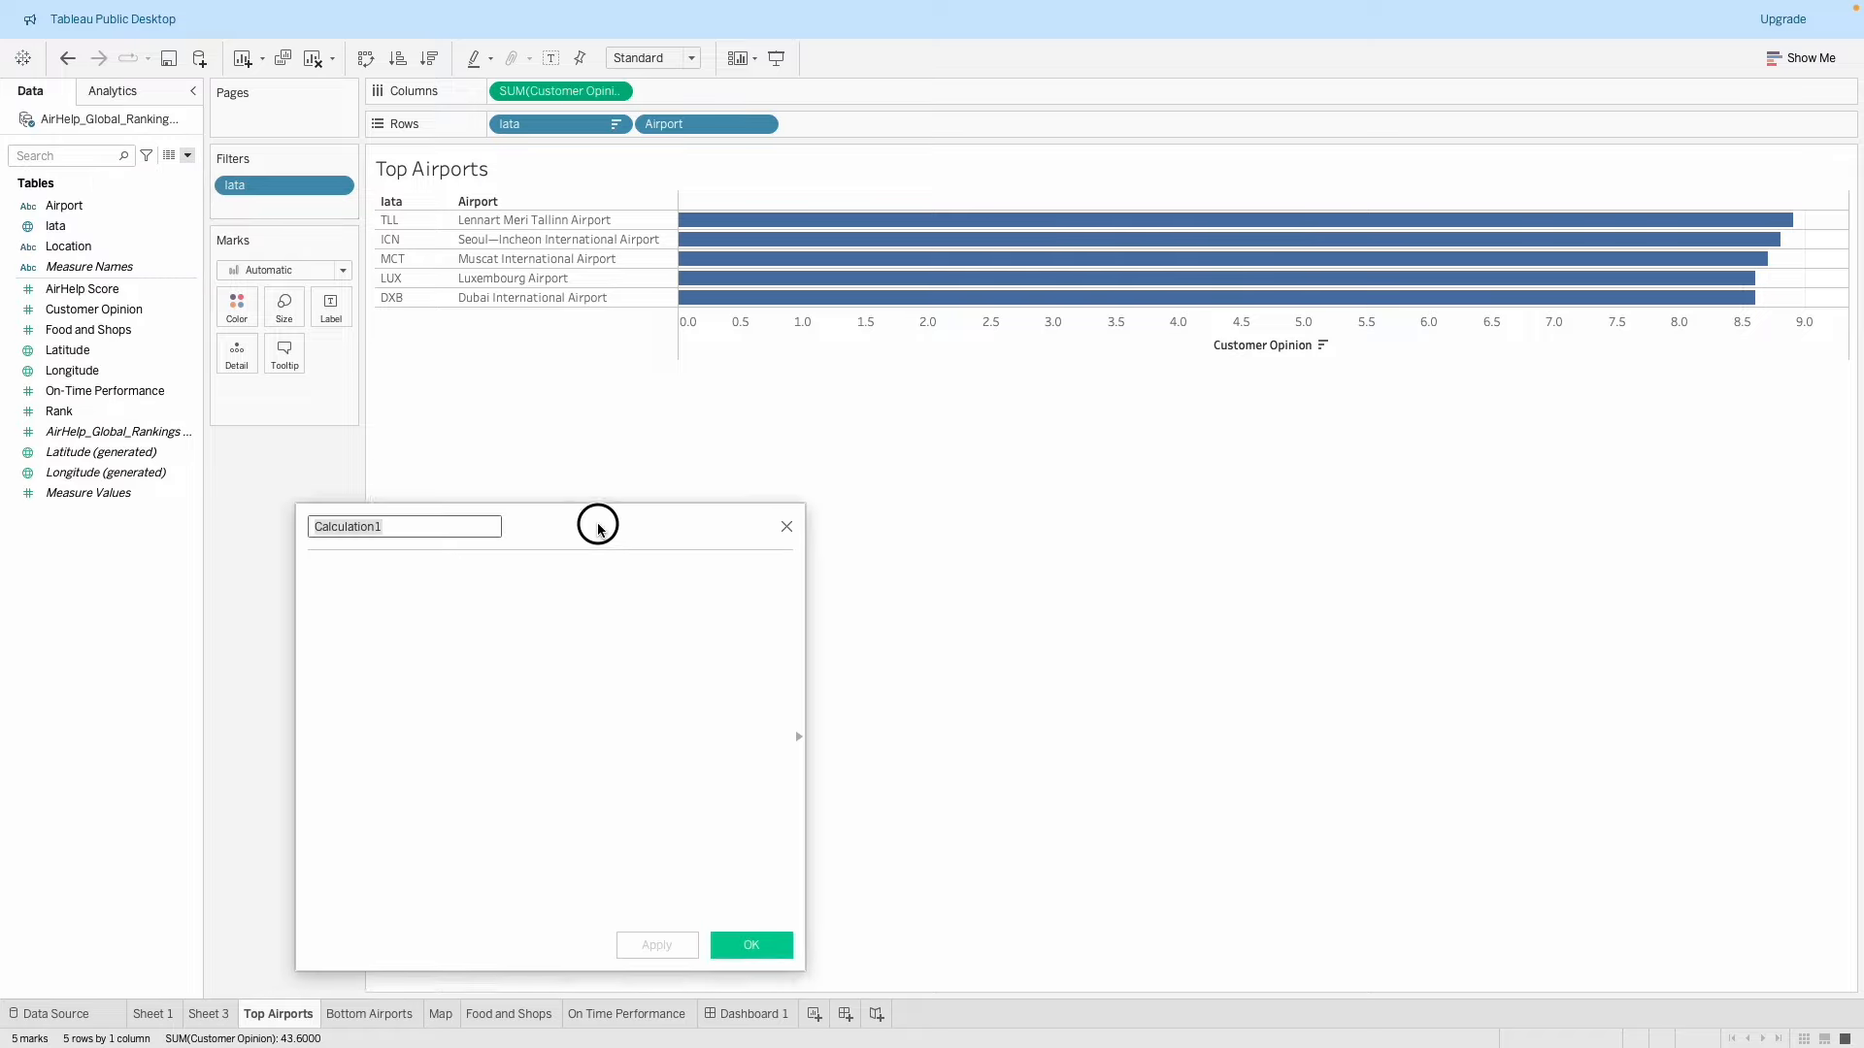
left_click_drag(595, 524, 775, 424)
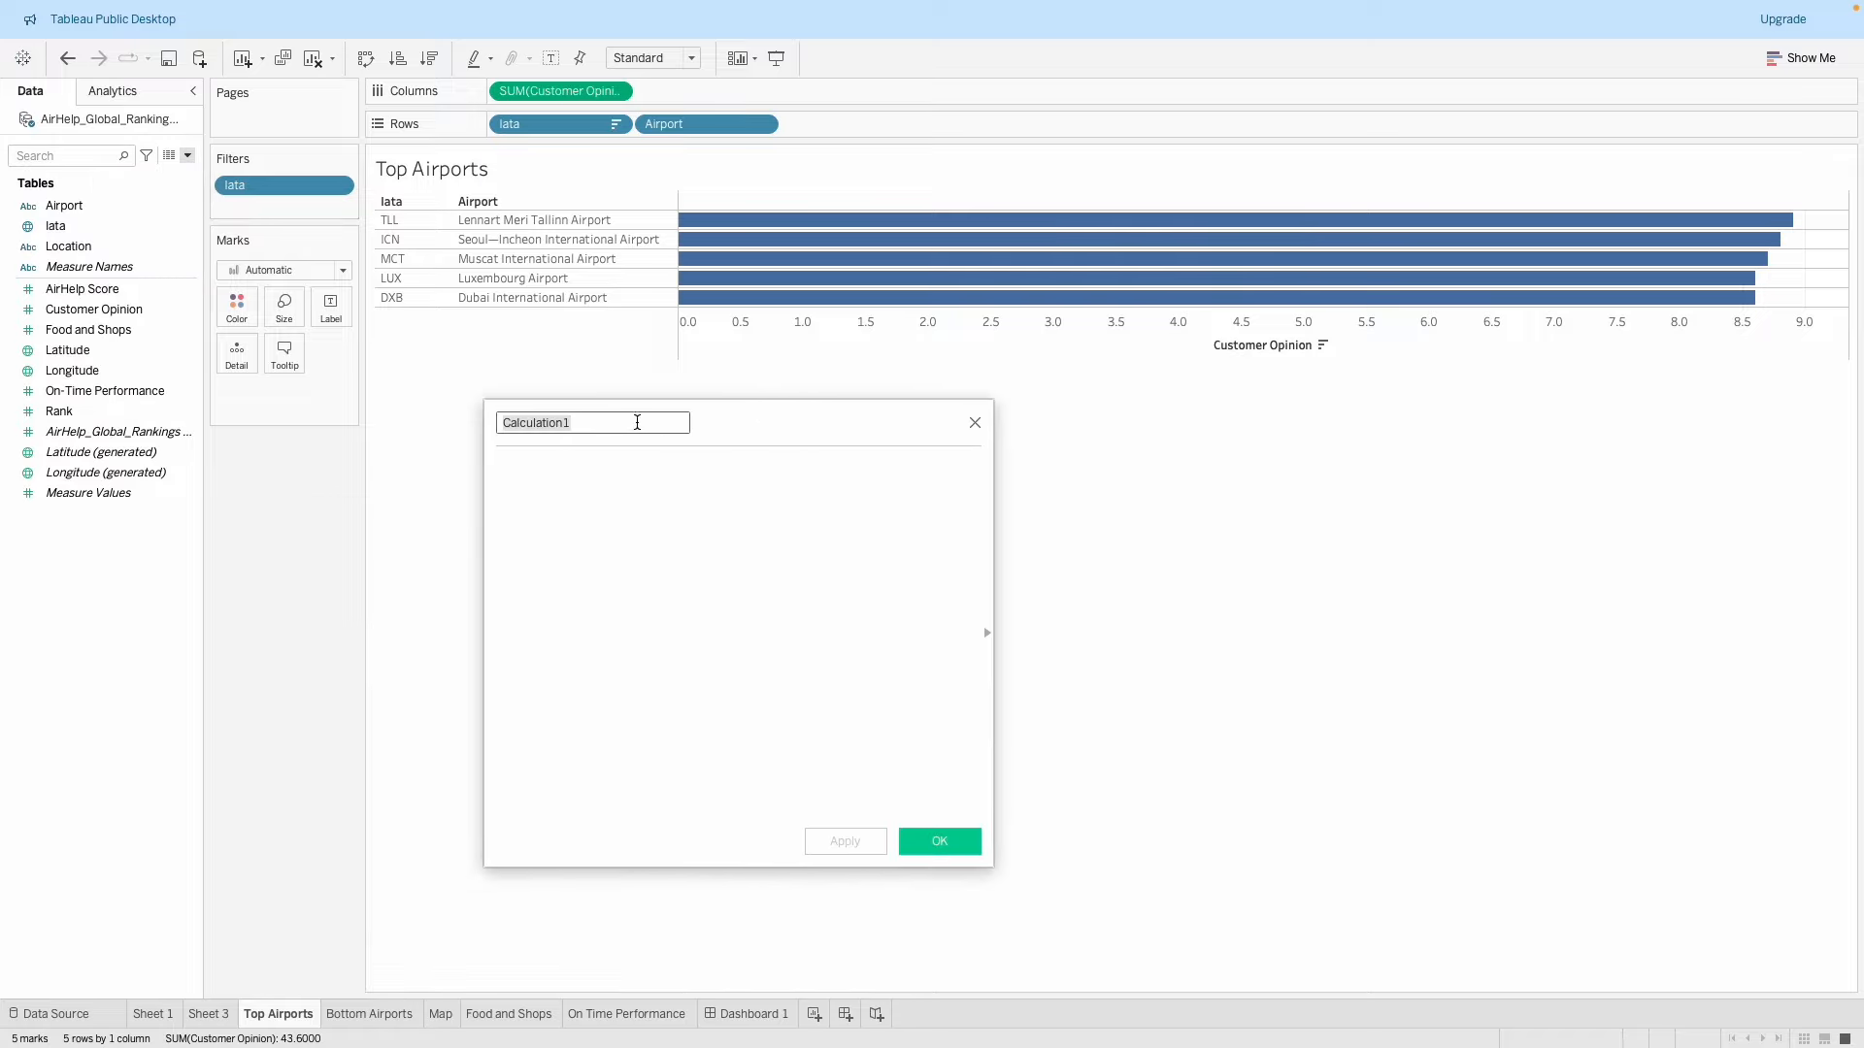
type("Top and Bottom Highlight")
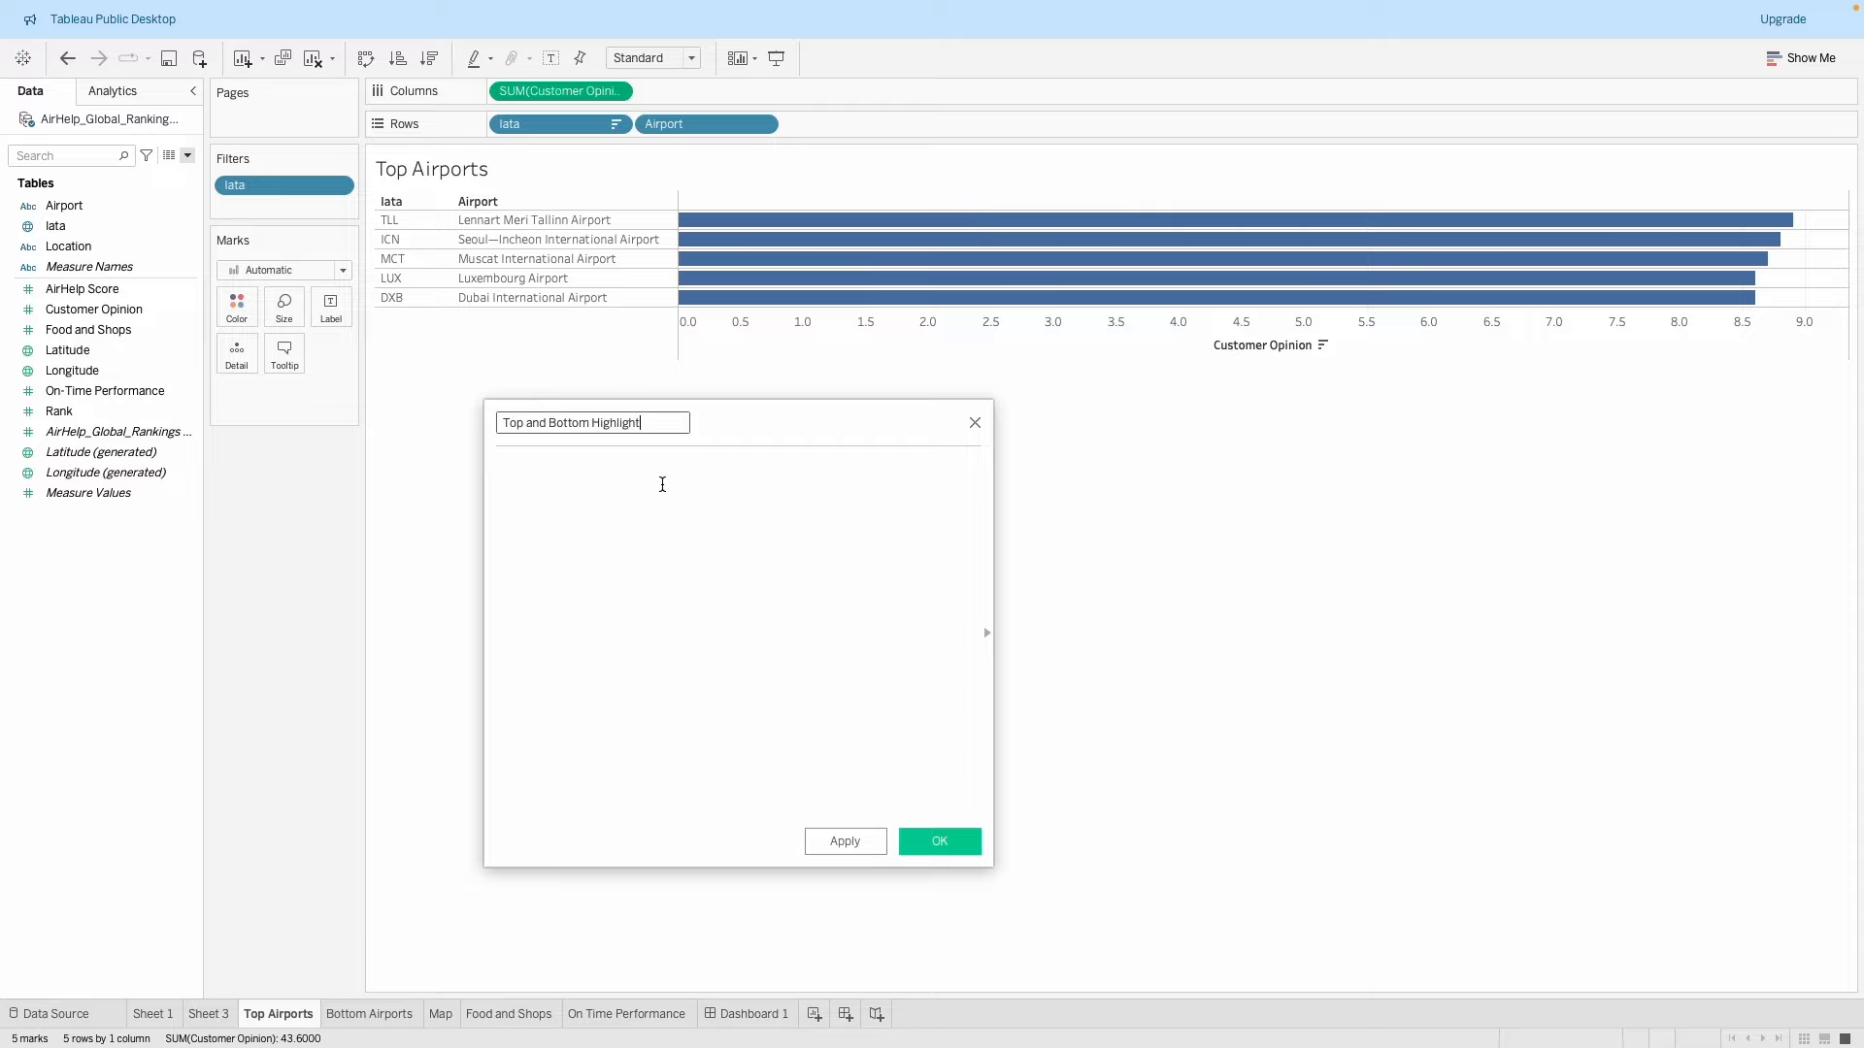
left_click(662, 485)
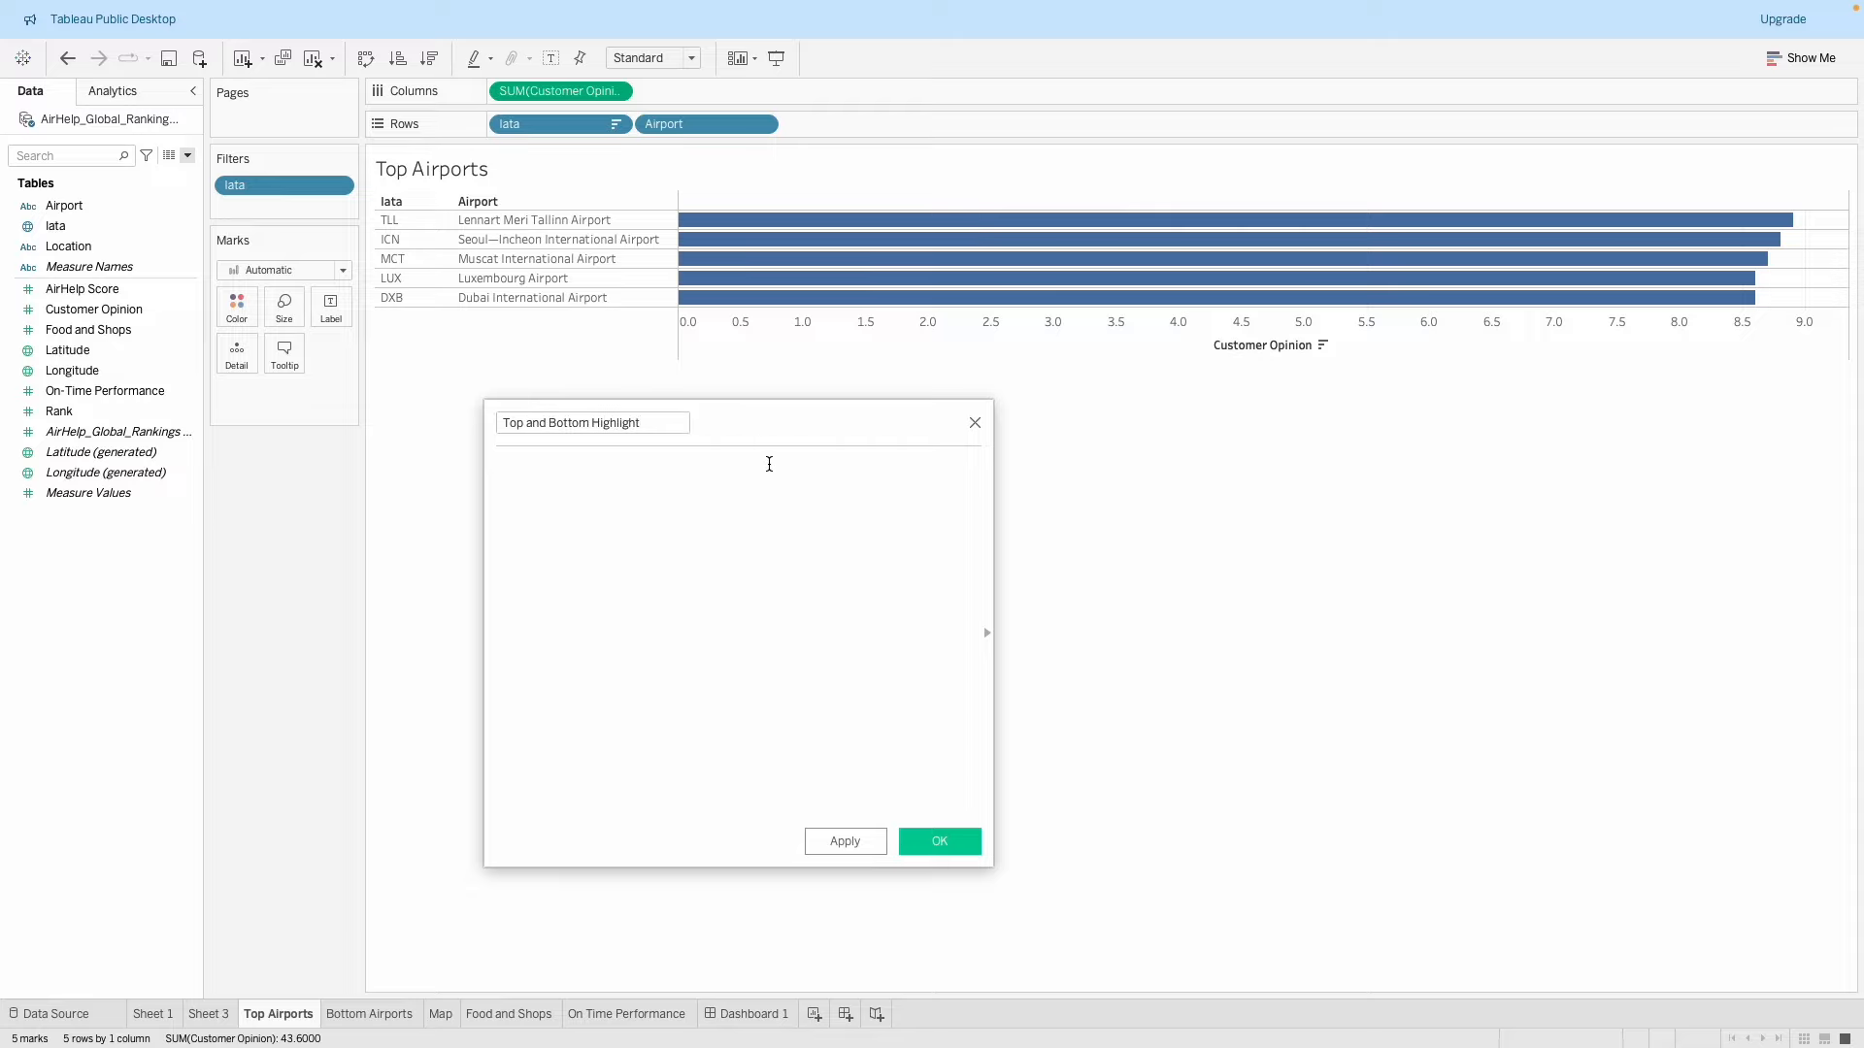
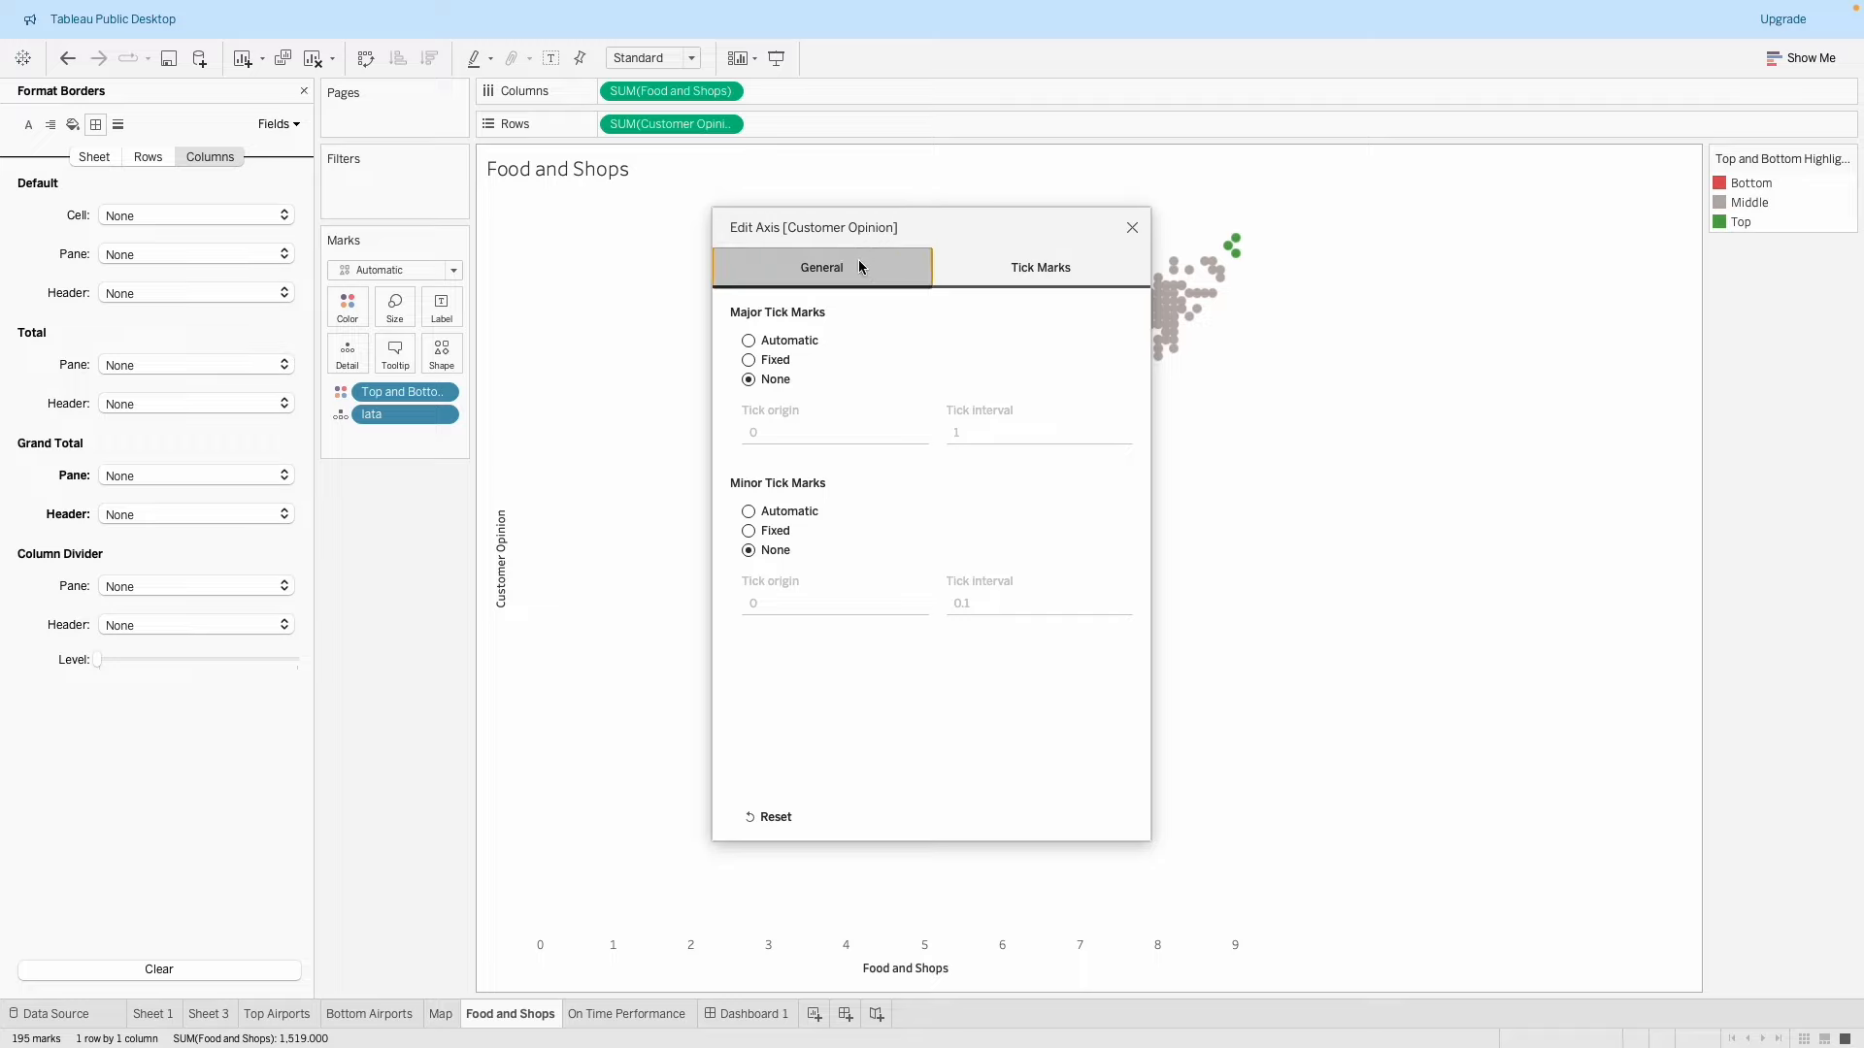
Give the Customer Opinion axis of the Food and Shops scatter plot a custom range with a fixed end of 10.
left_click(859, 264)
left_click(777, 399)
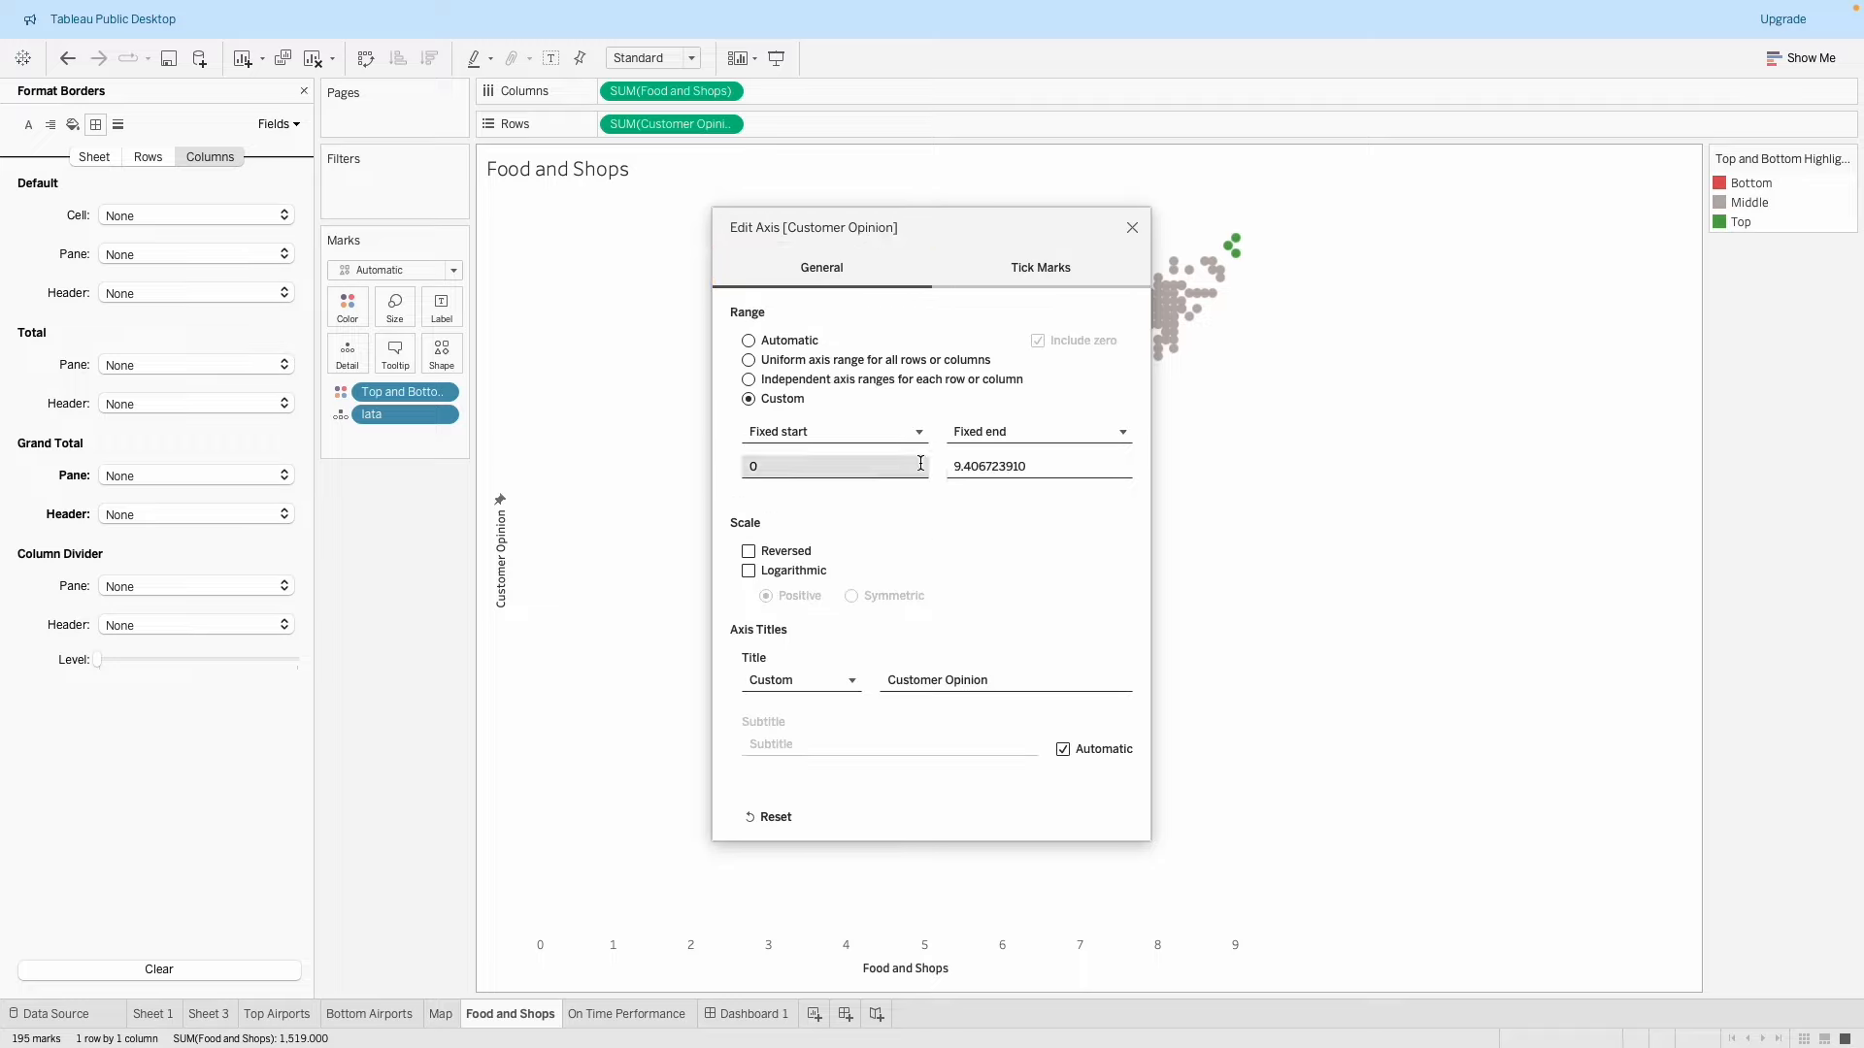
left_click(1027, 470)
type("10")
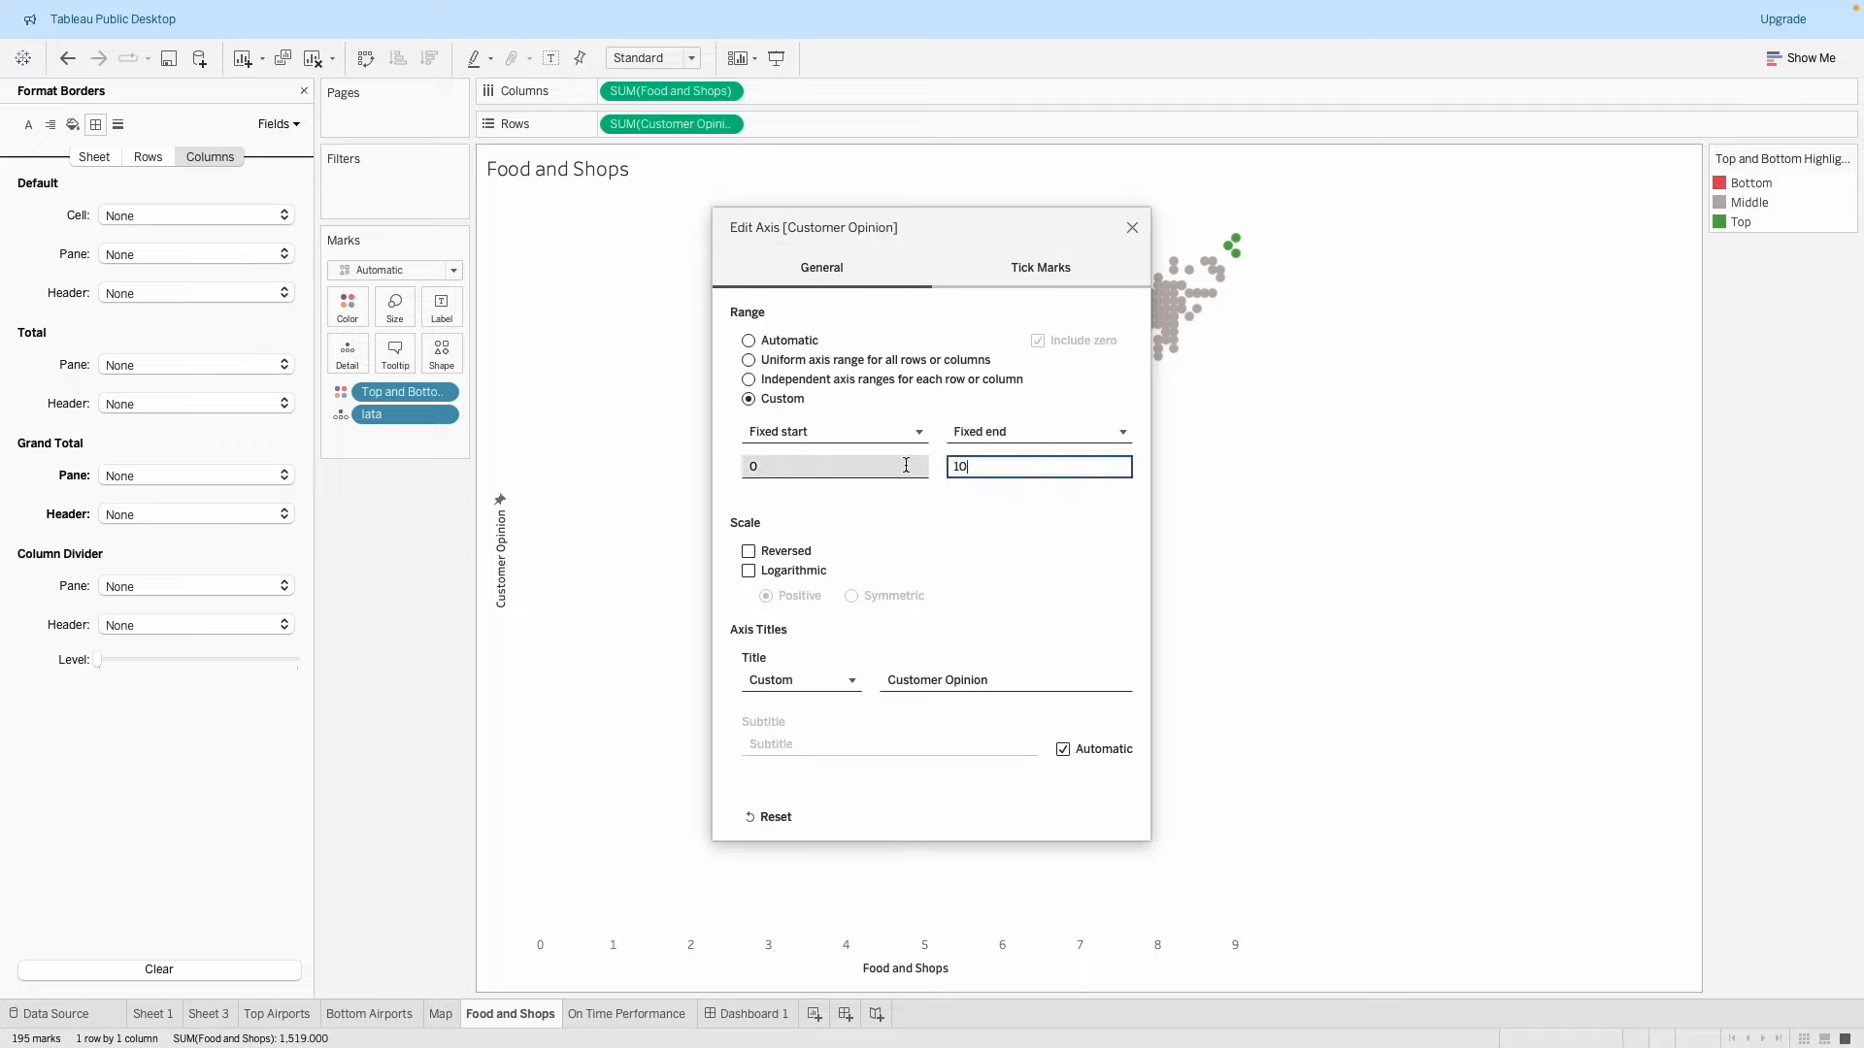
left_click(868, 492)
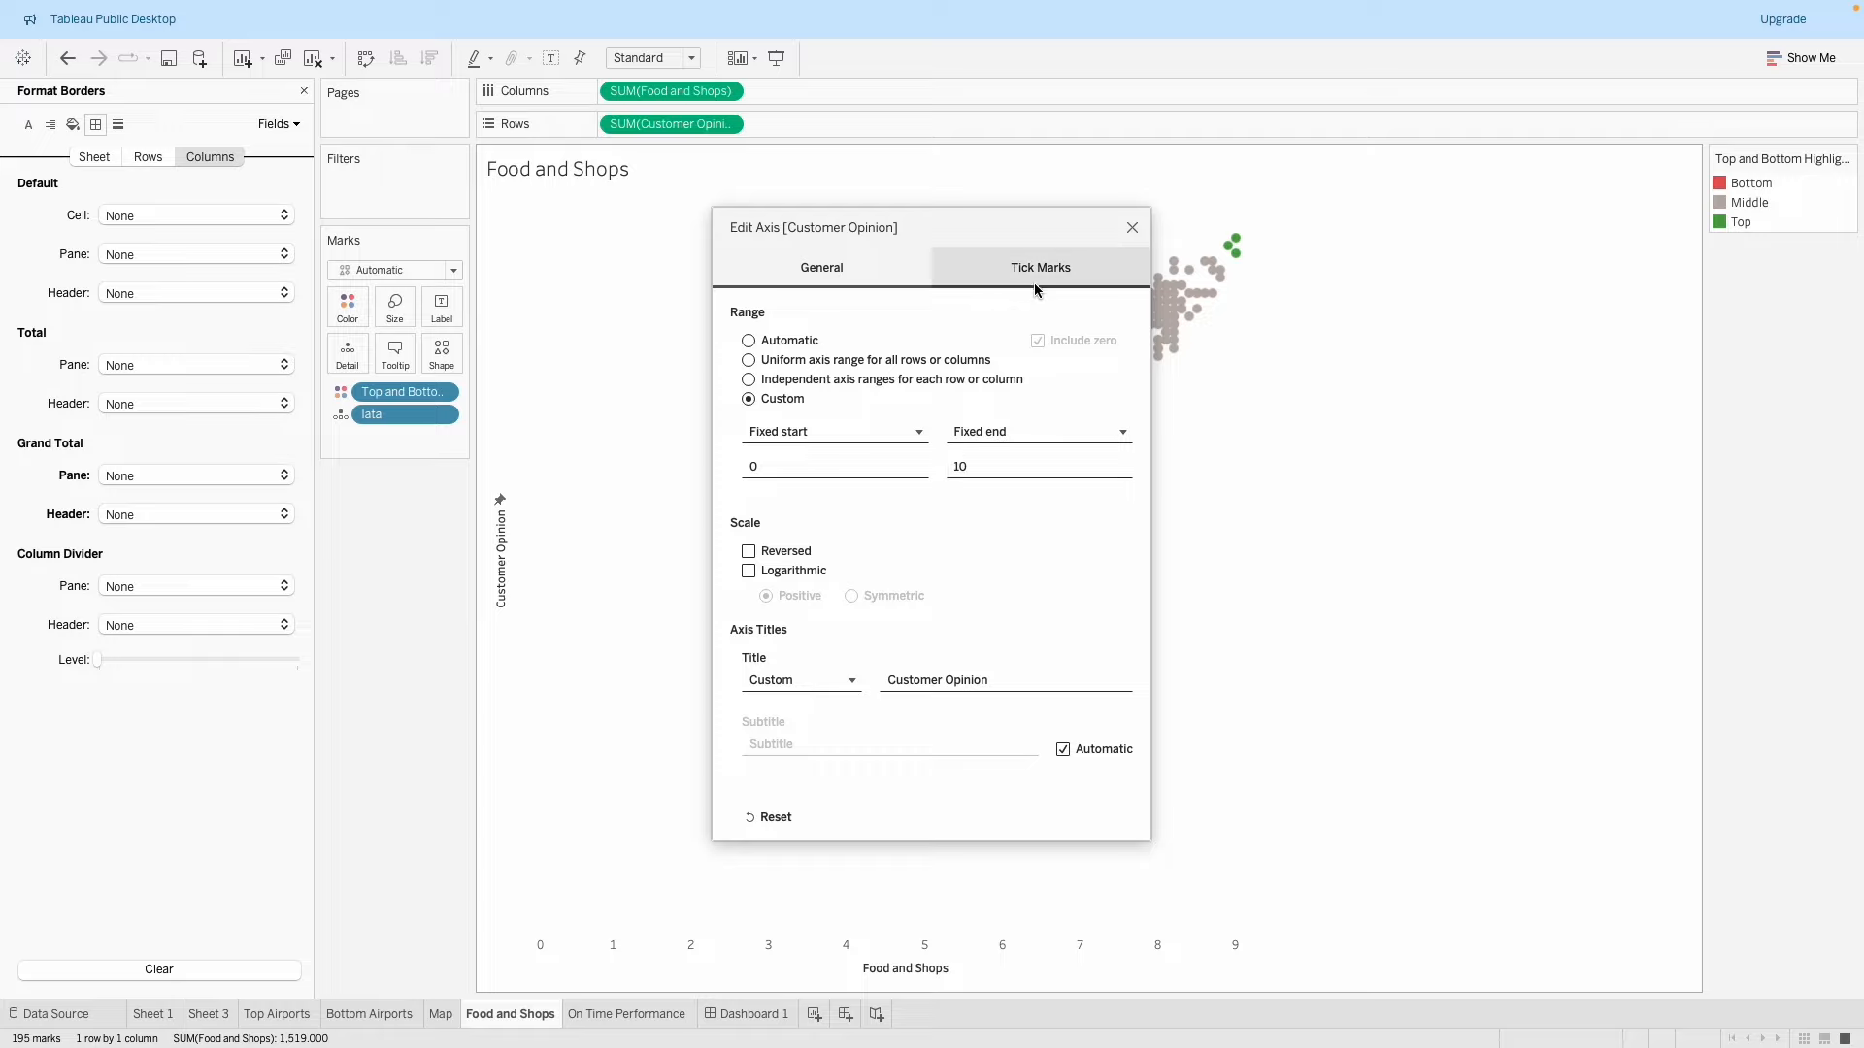
left_click(1132, 230)
Give the Food and Shops axis a custom range with a fixed end of 10.
double_click(912, 939)
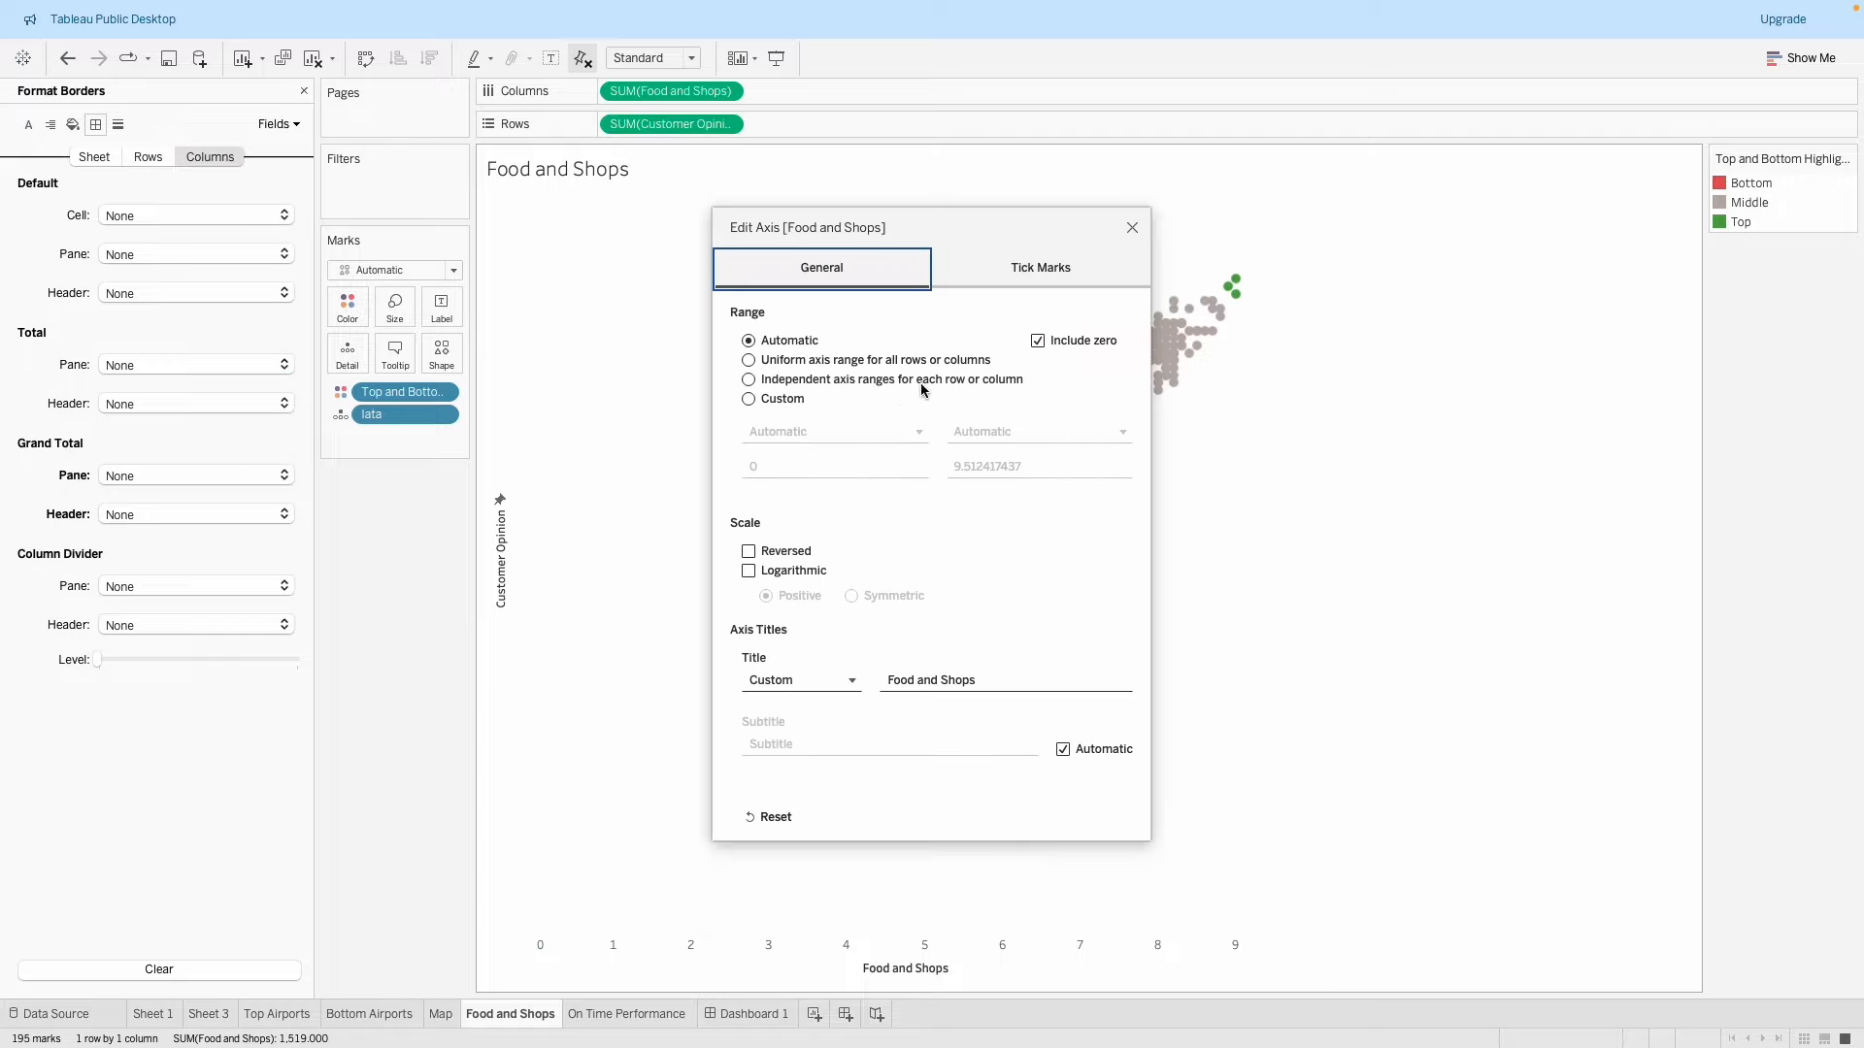
left_click(748, 399)
left_click(940, 465)
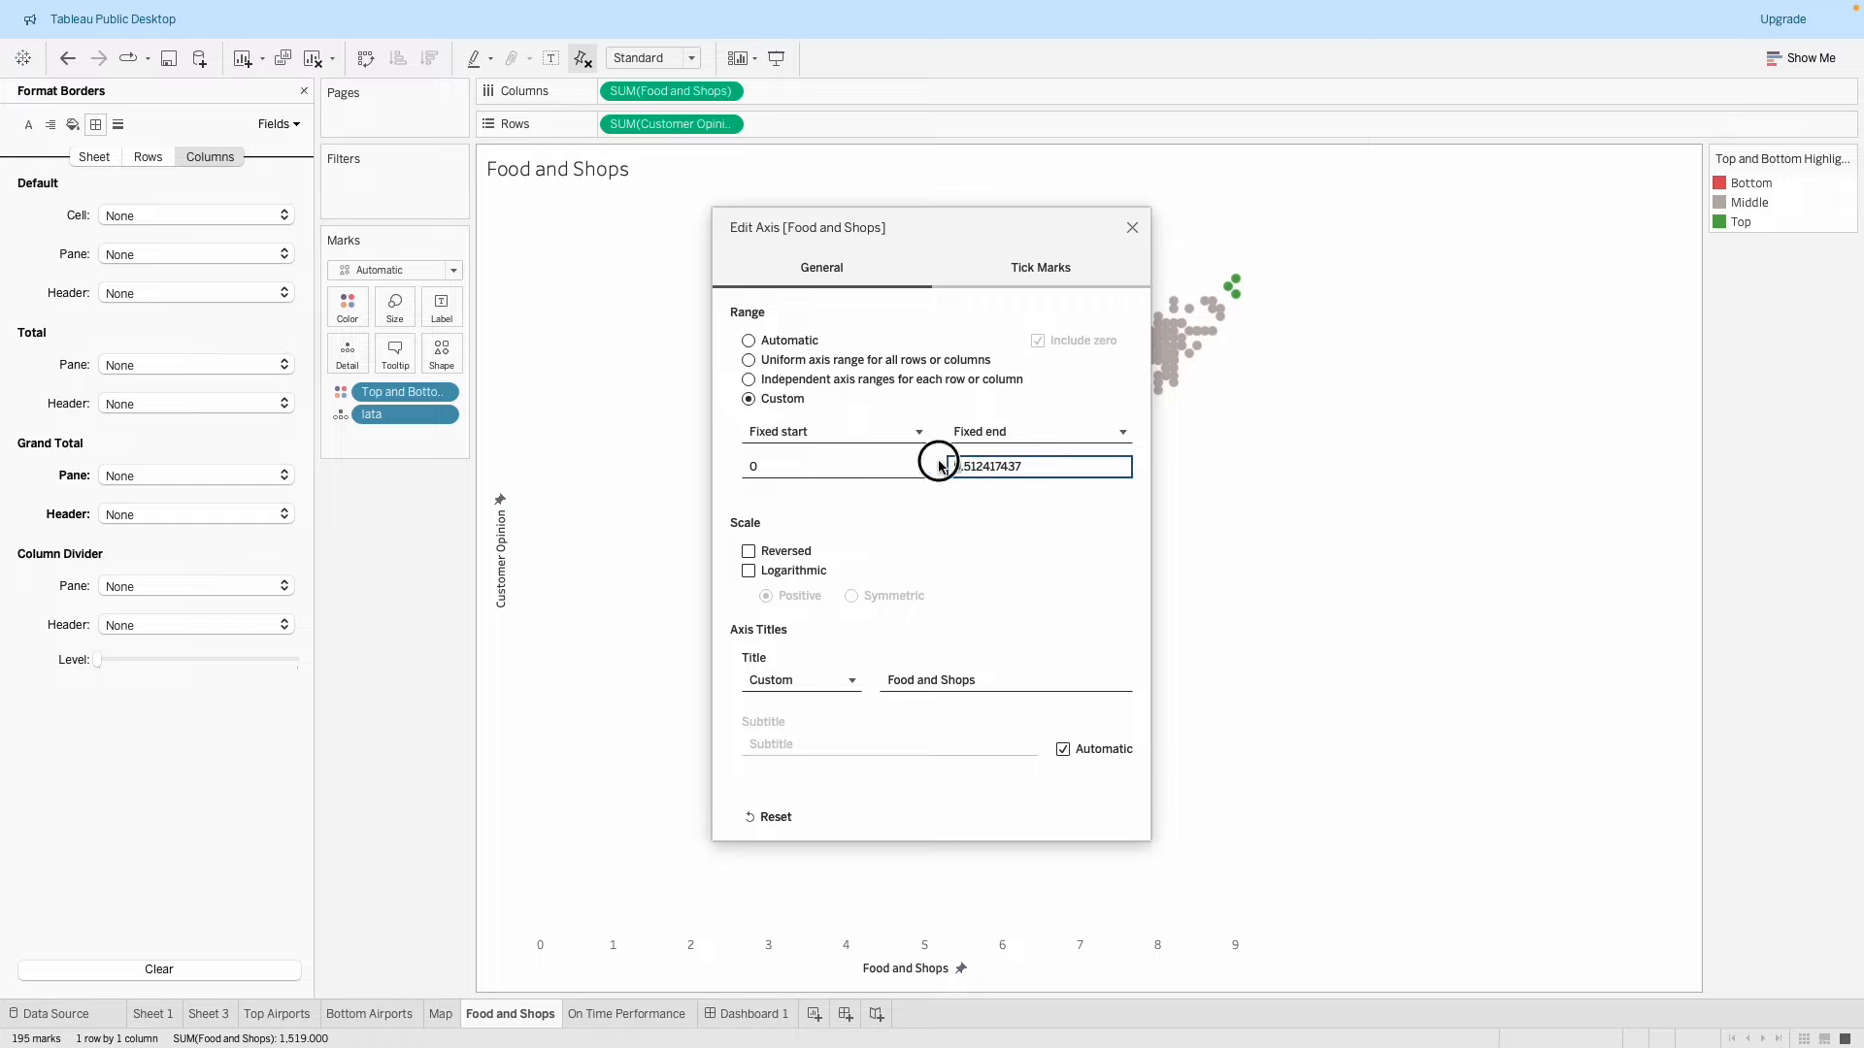
key("ctrl+a")
key("BackSpace")
left_click(958, 487)
Set the major and minor tick marks of the Food and Shops axis to None.
left_click(1039, 268)
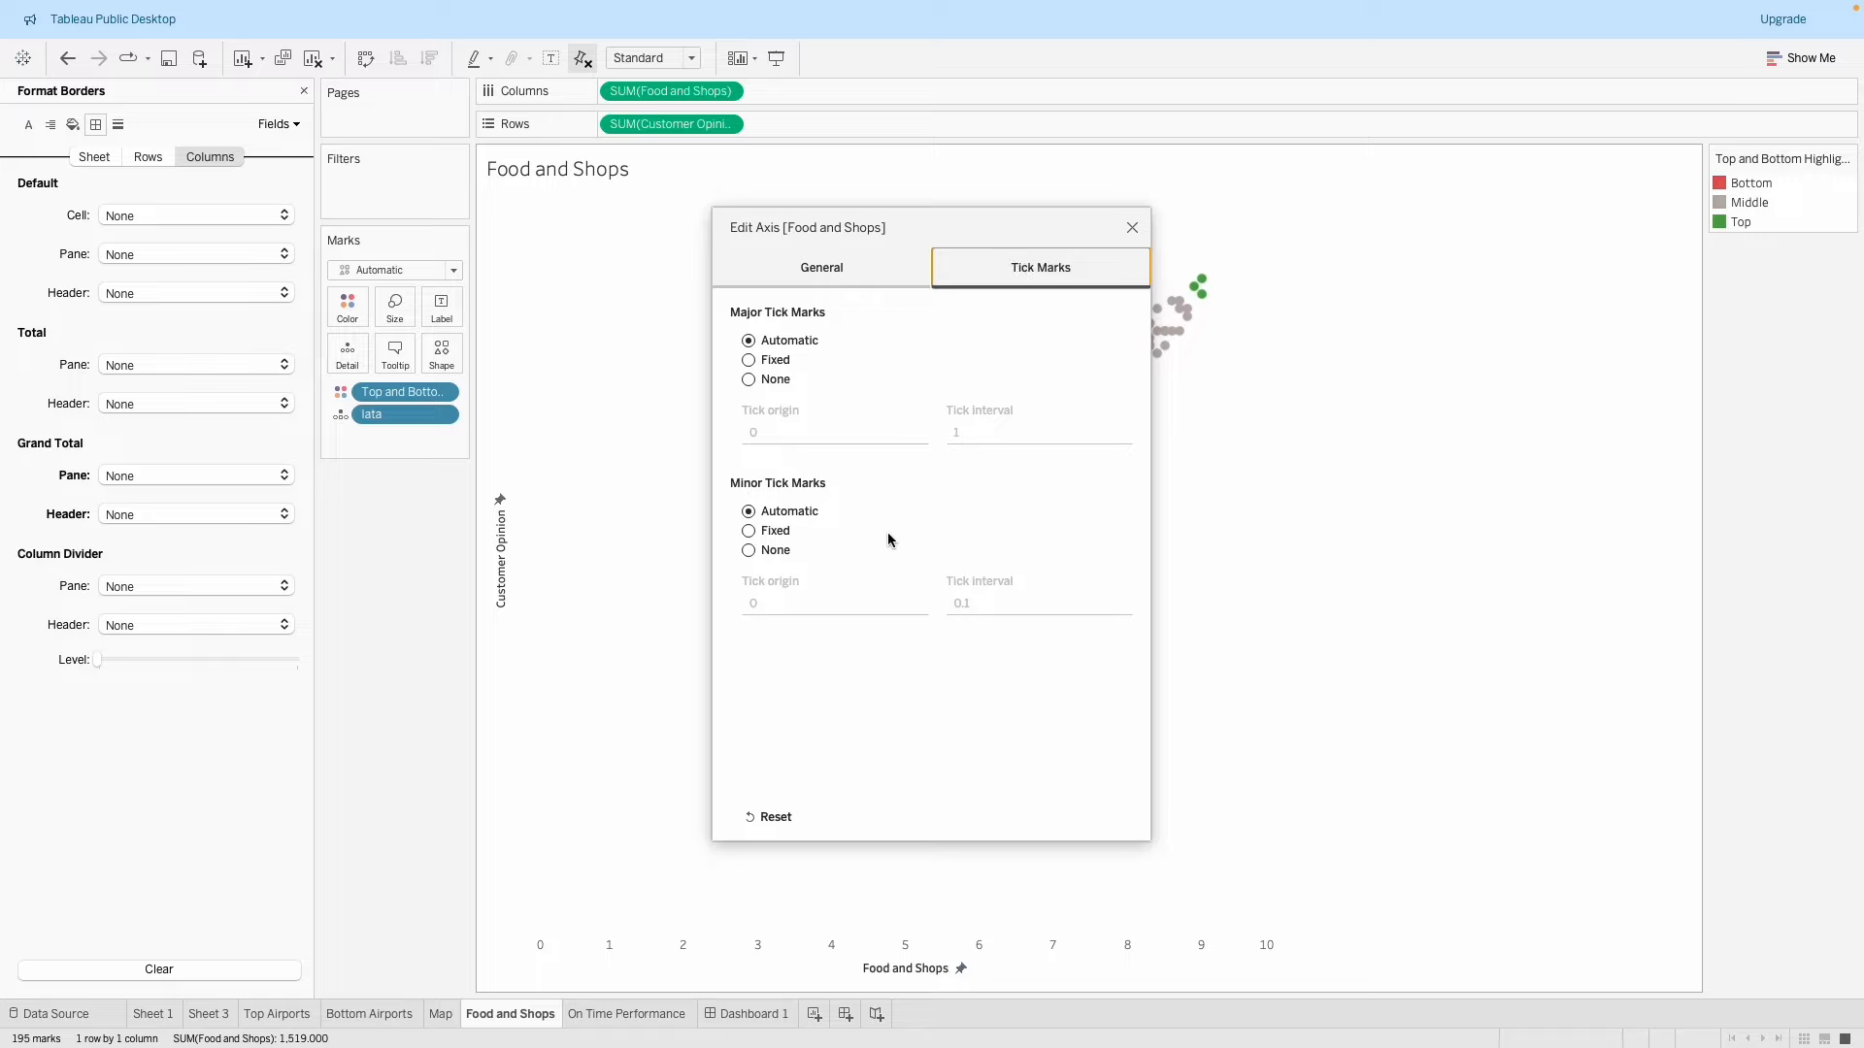
left_click(786, 550)
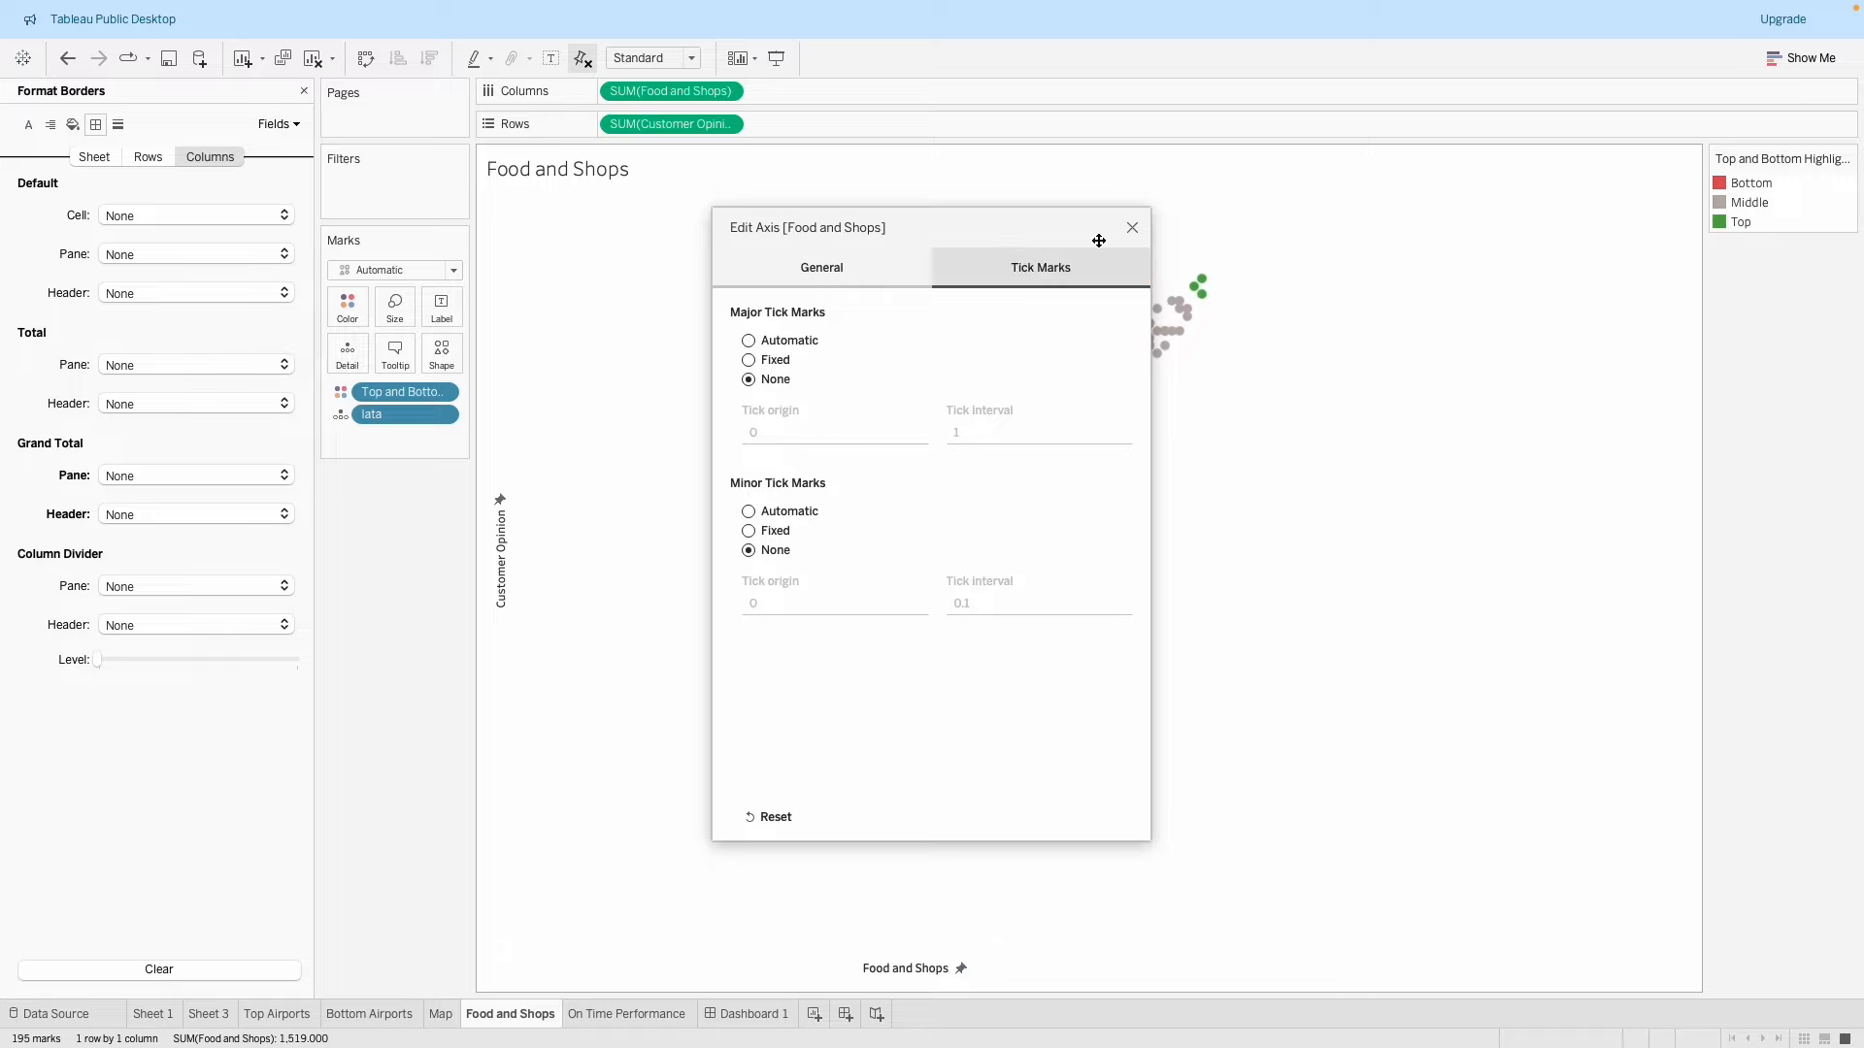
left_click(1132, 228)
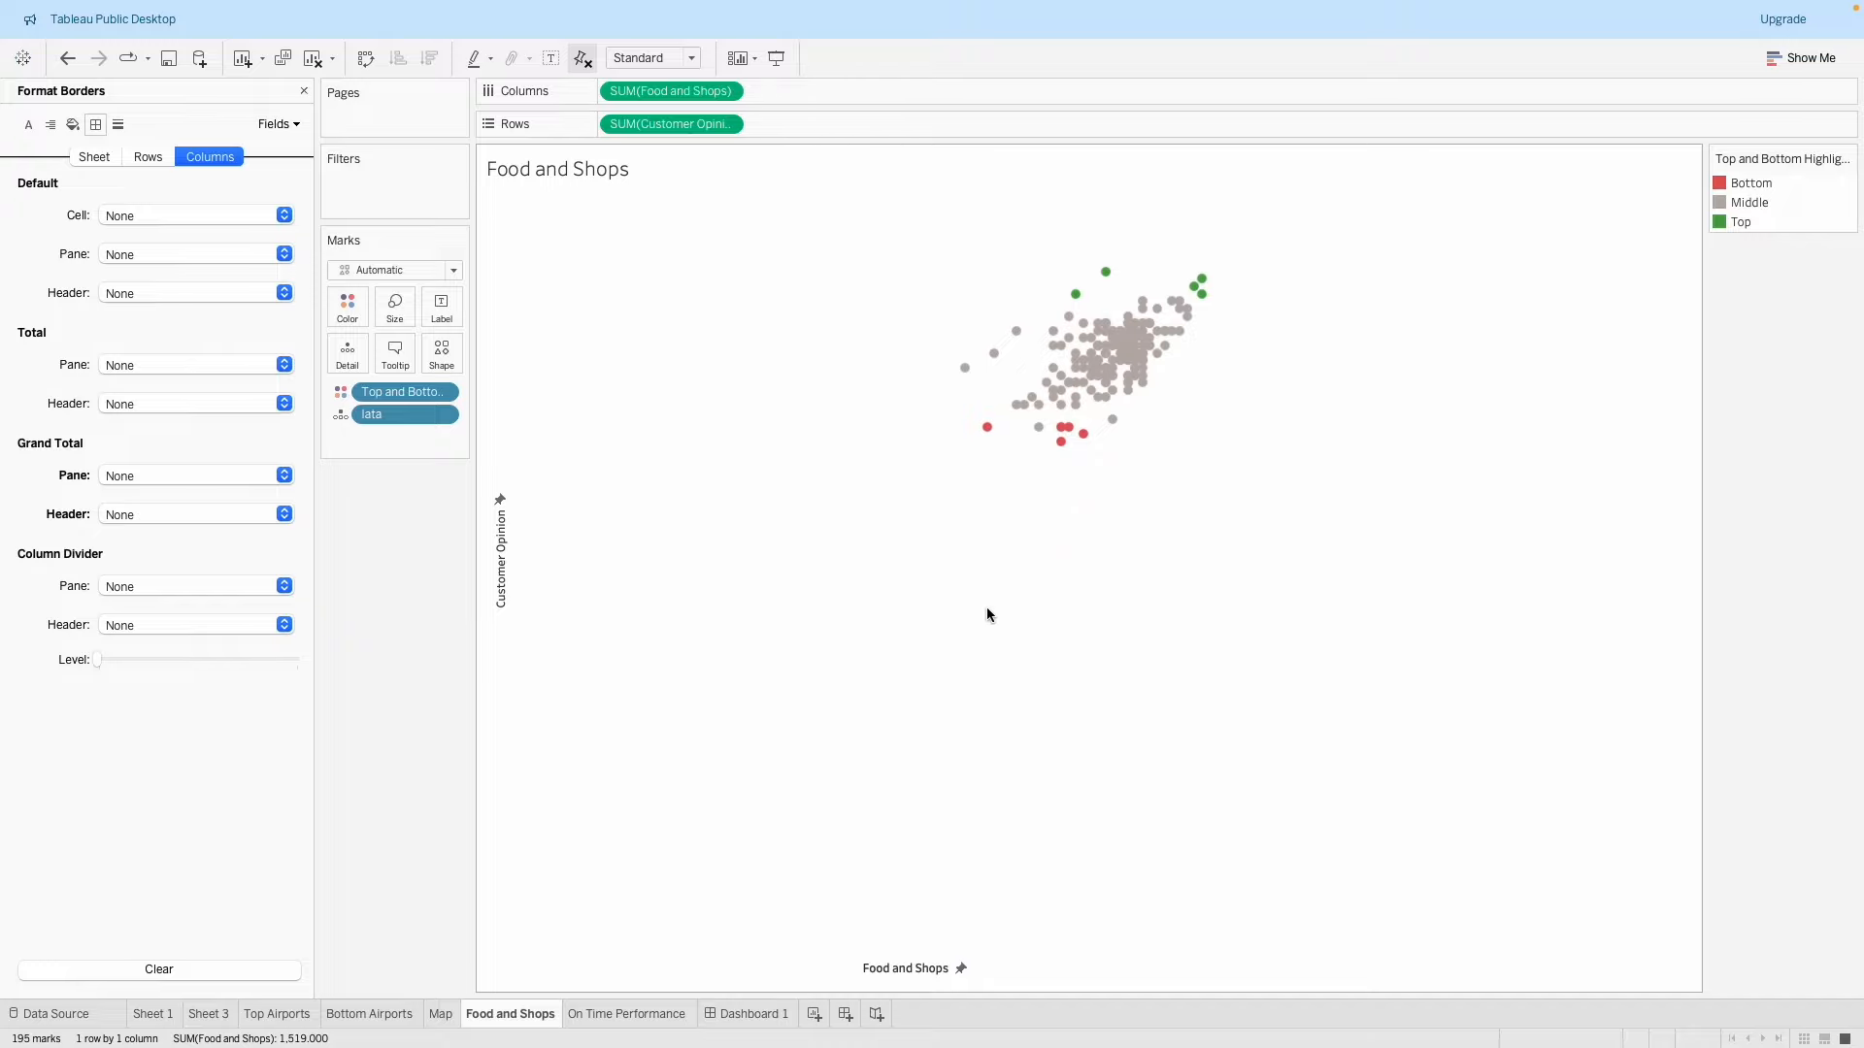
Check how the reformatted Food and Shops scatter plot looks on Dashboard 1.
right_click(626, 167)
left_click(539, 318)
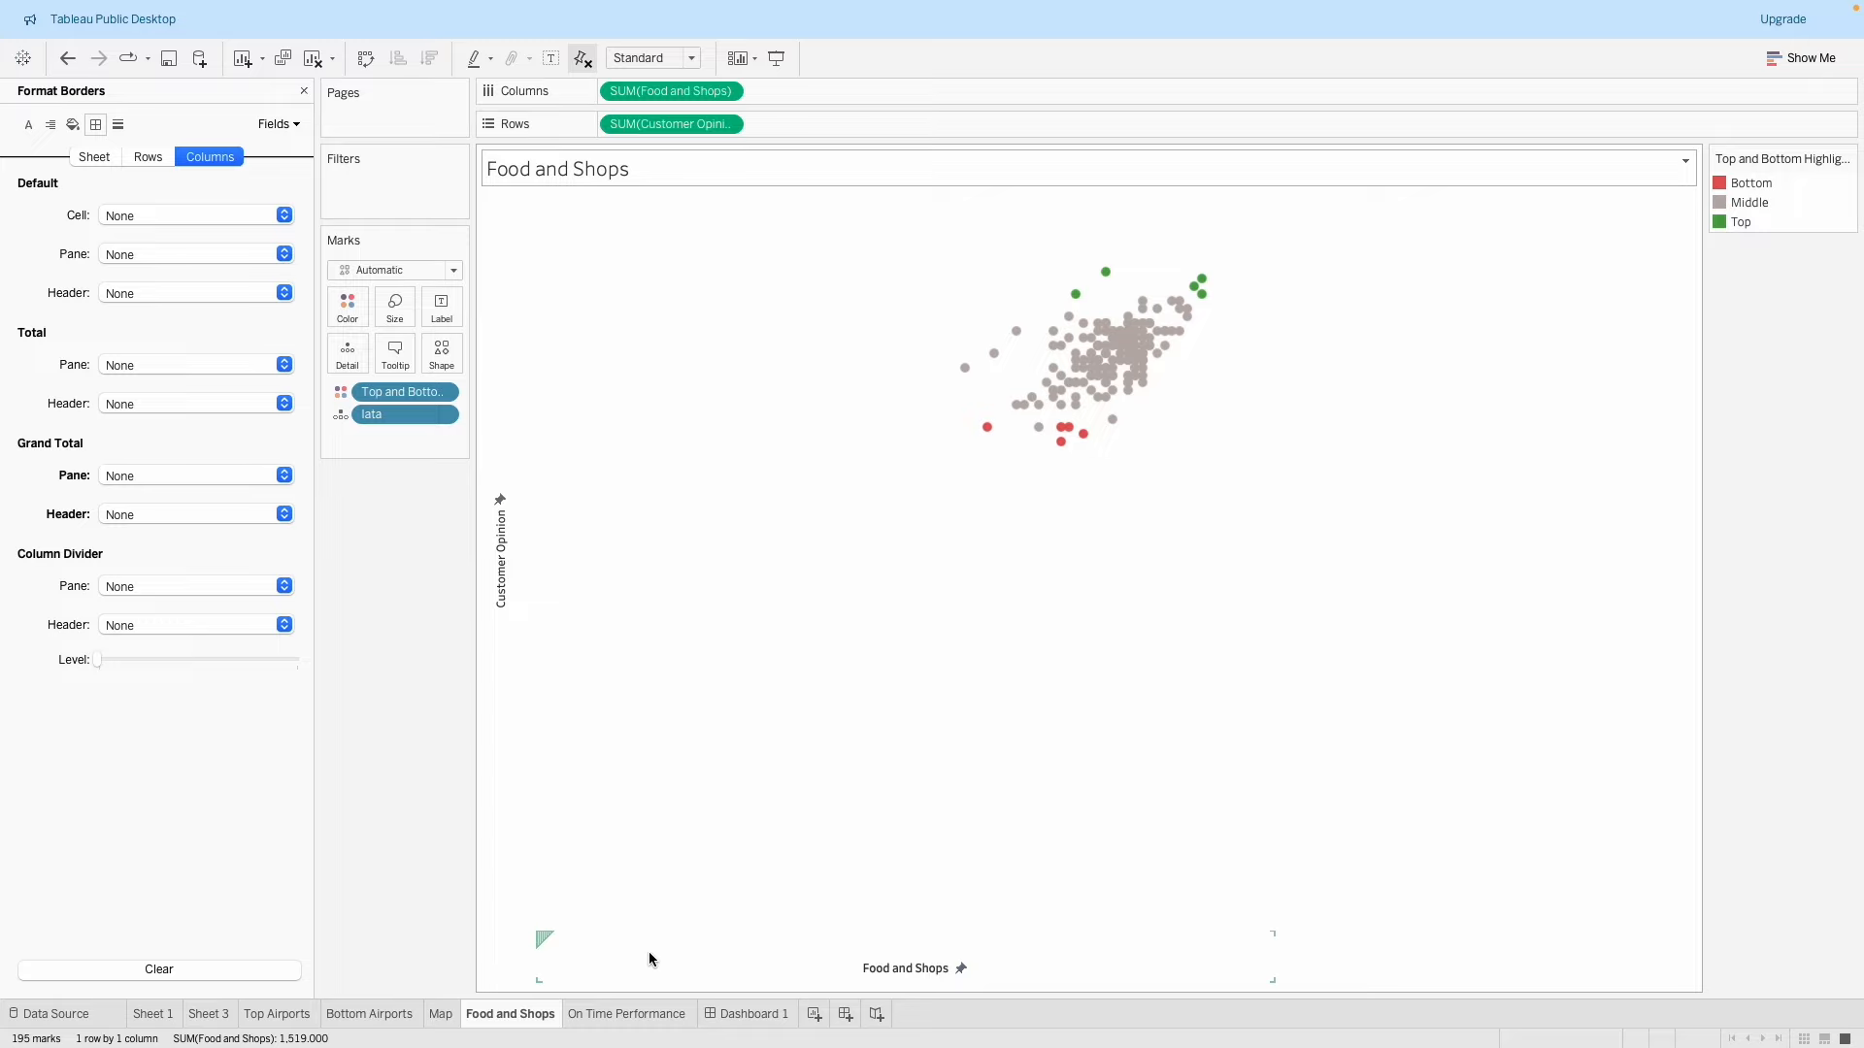
left_click(750, 1013)
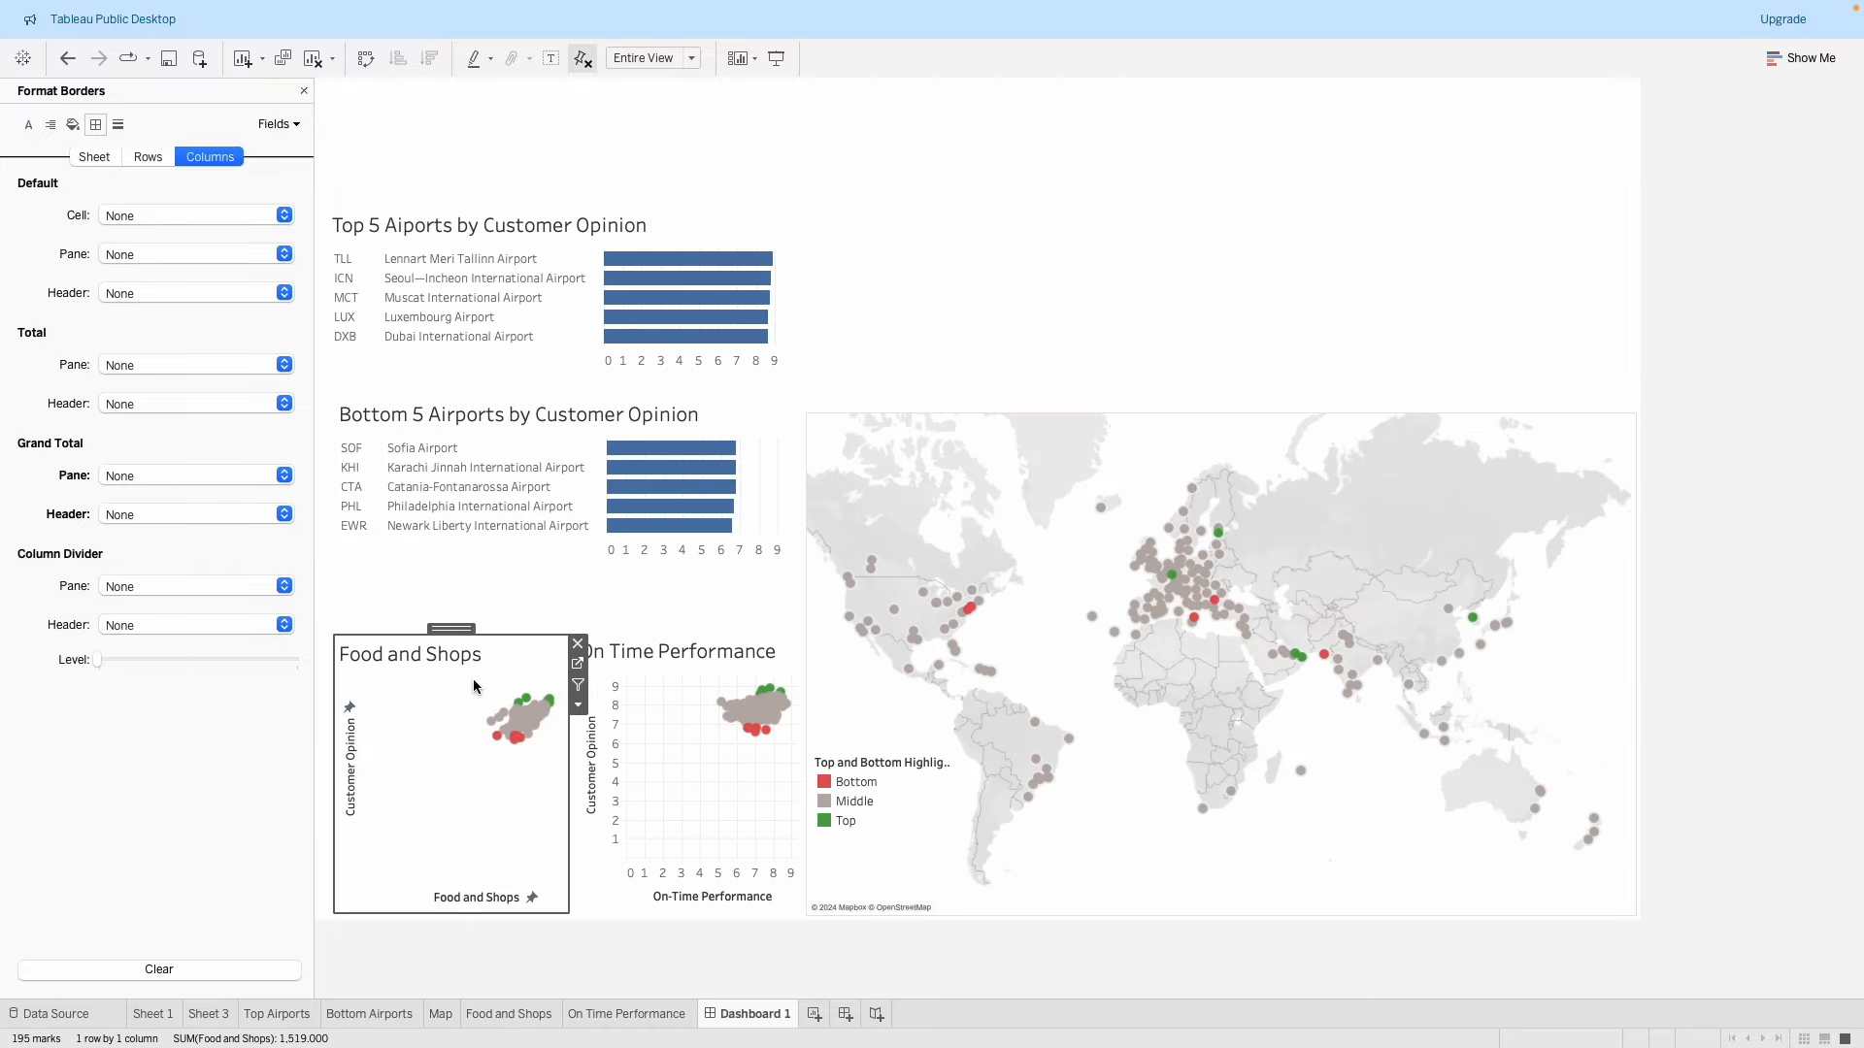
left_click(527, 597)
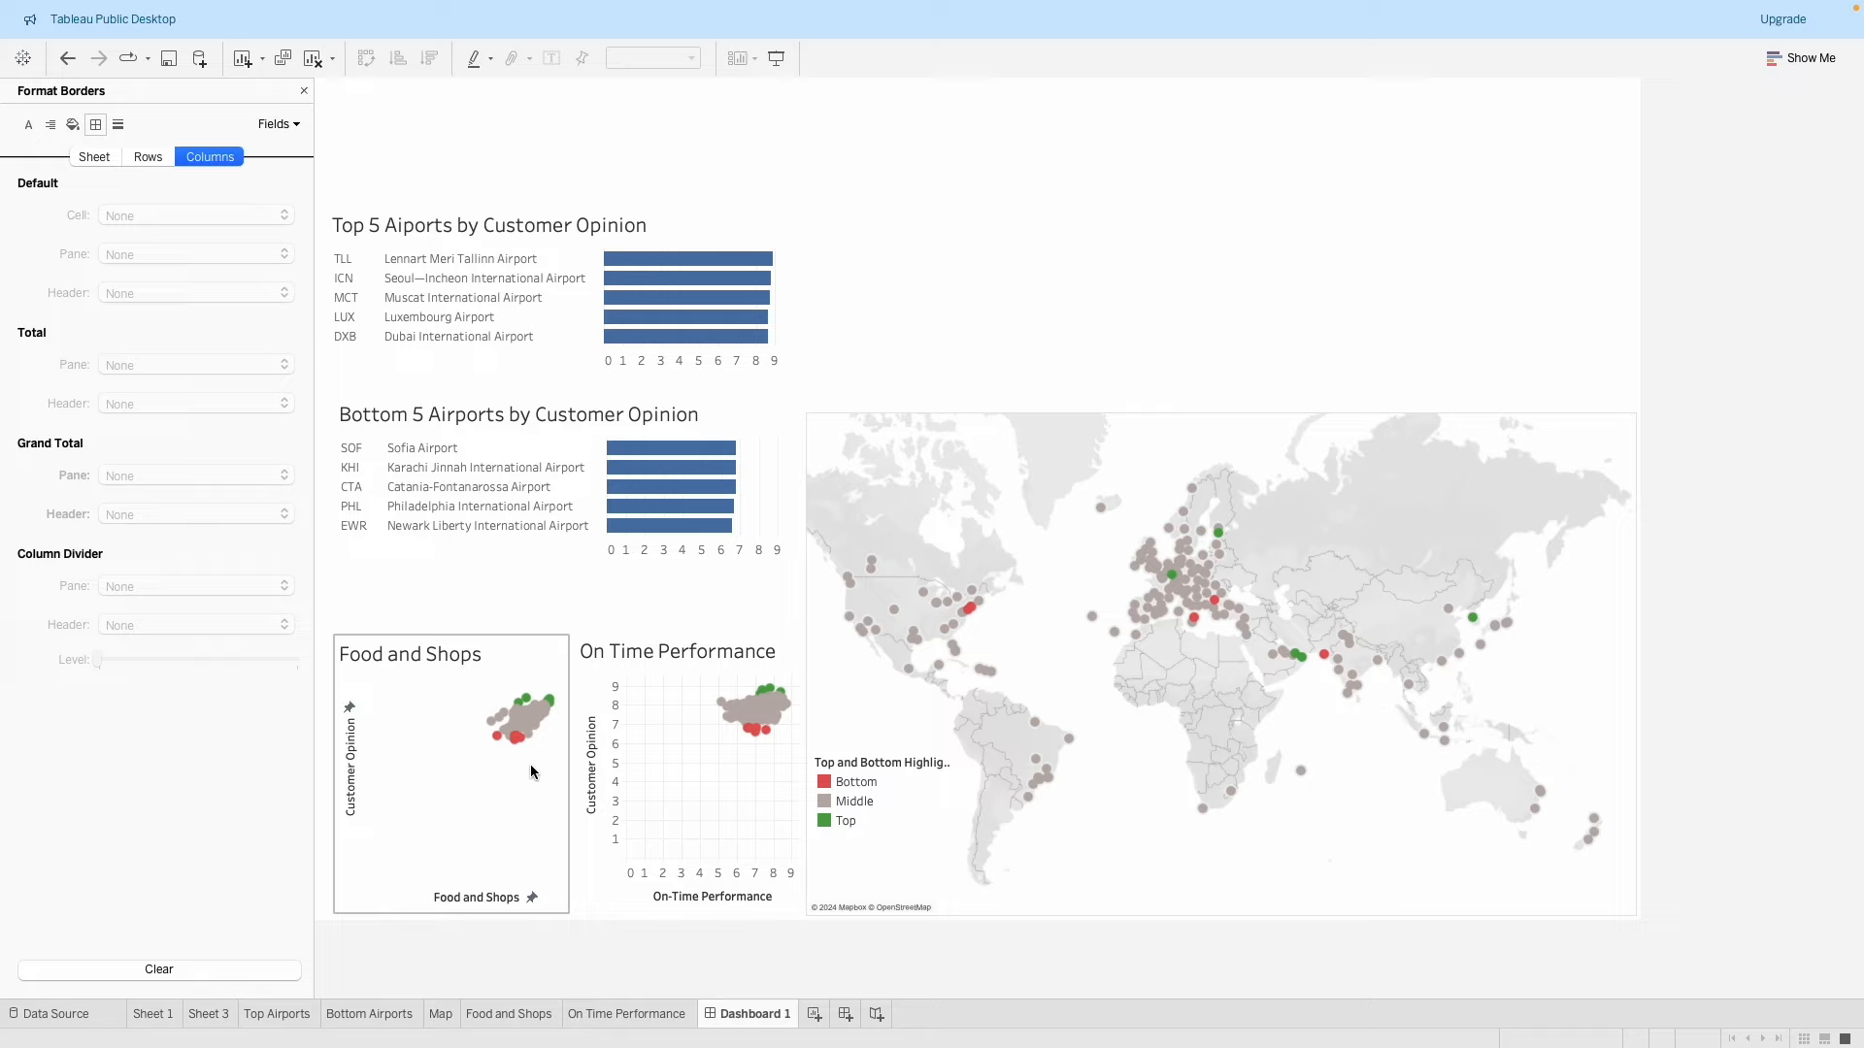
double_click(720, 654)
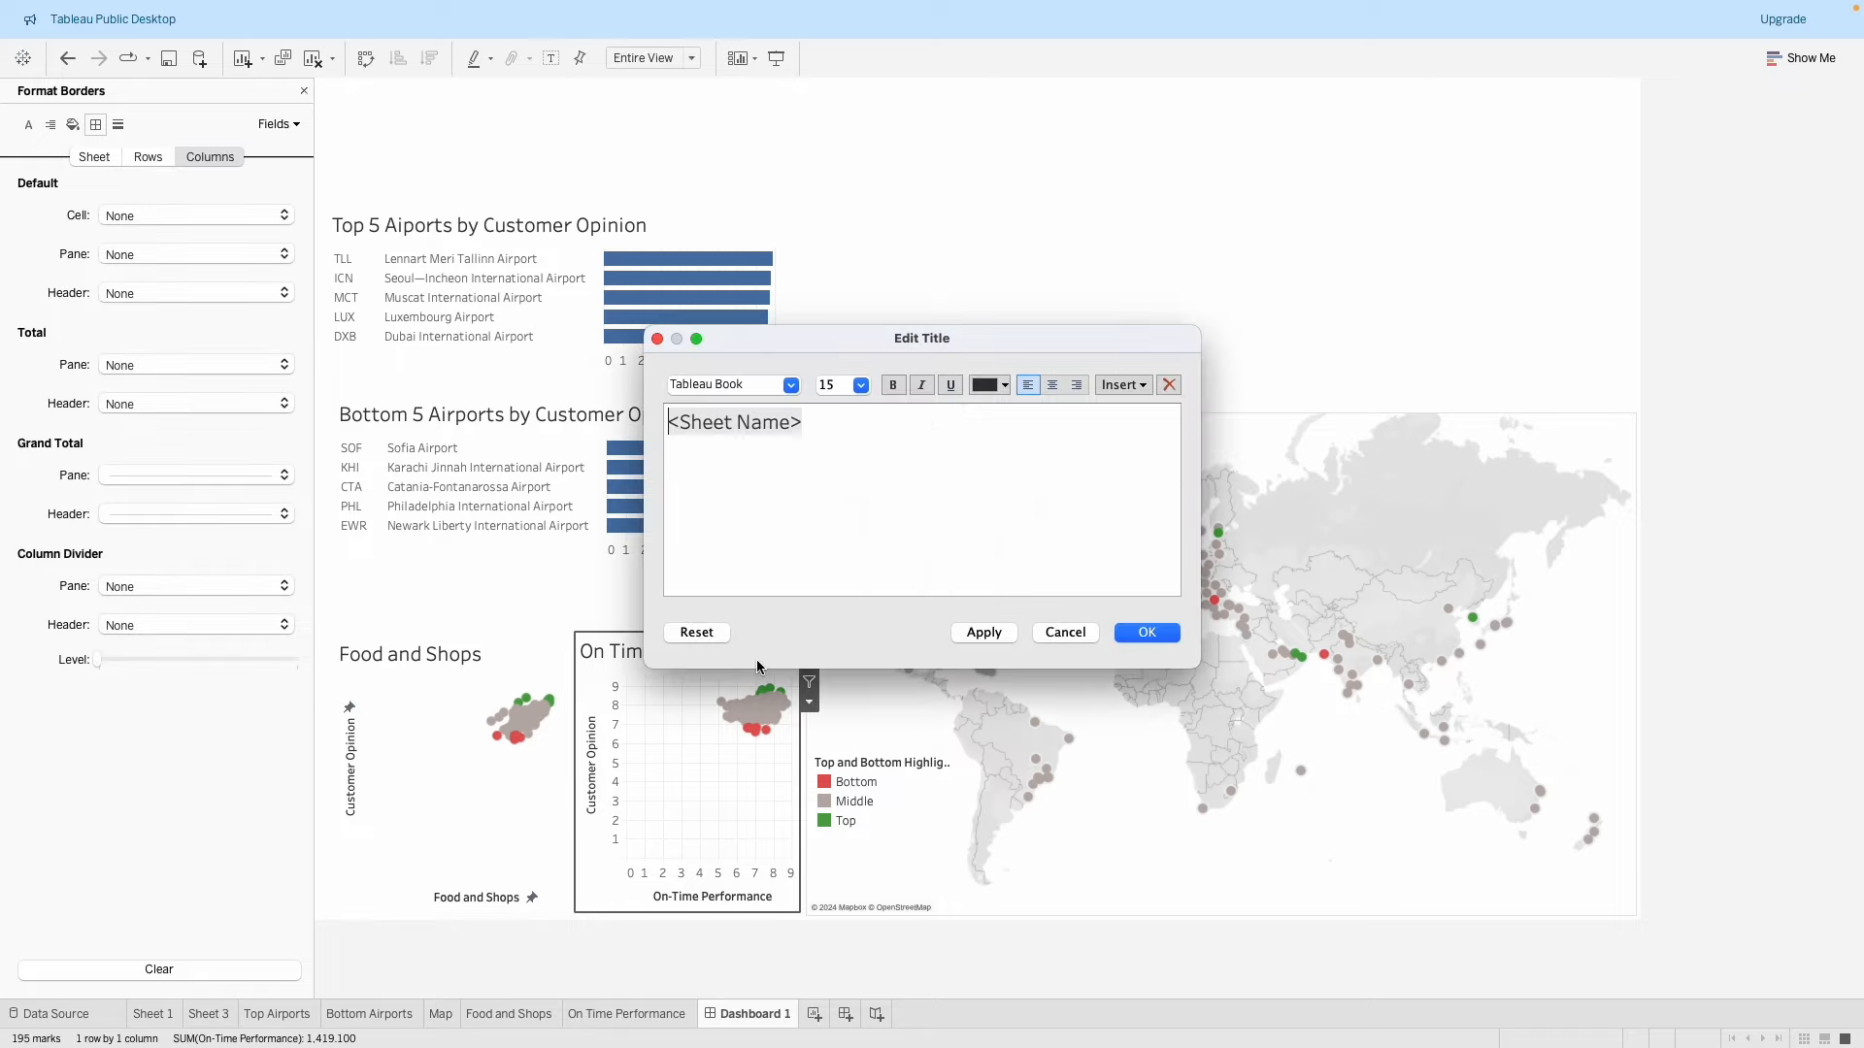
left_click_drag(868, 433, 611, 402)
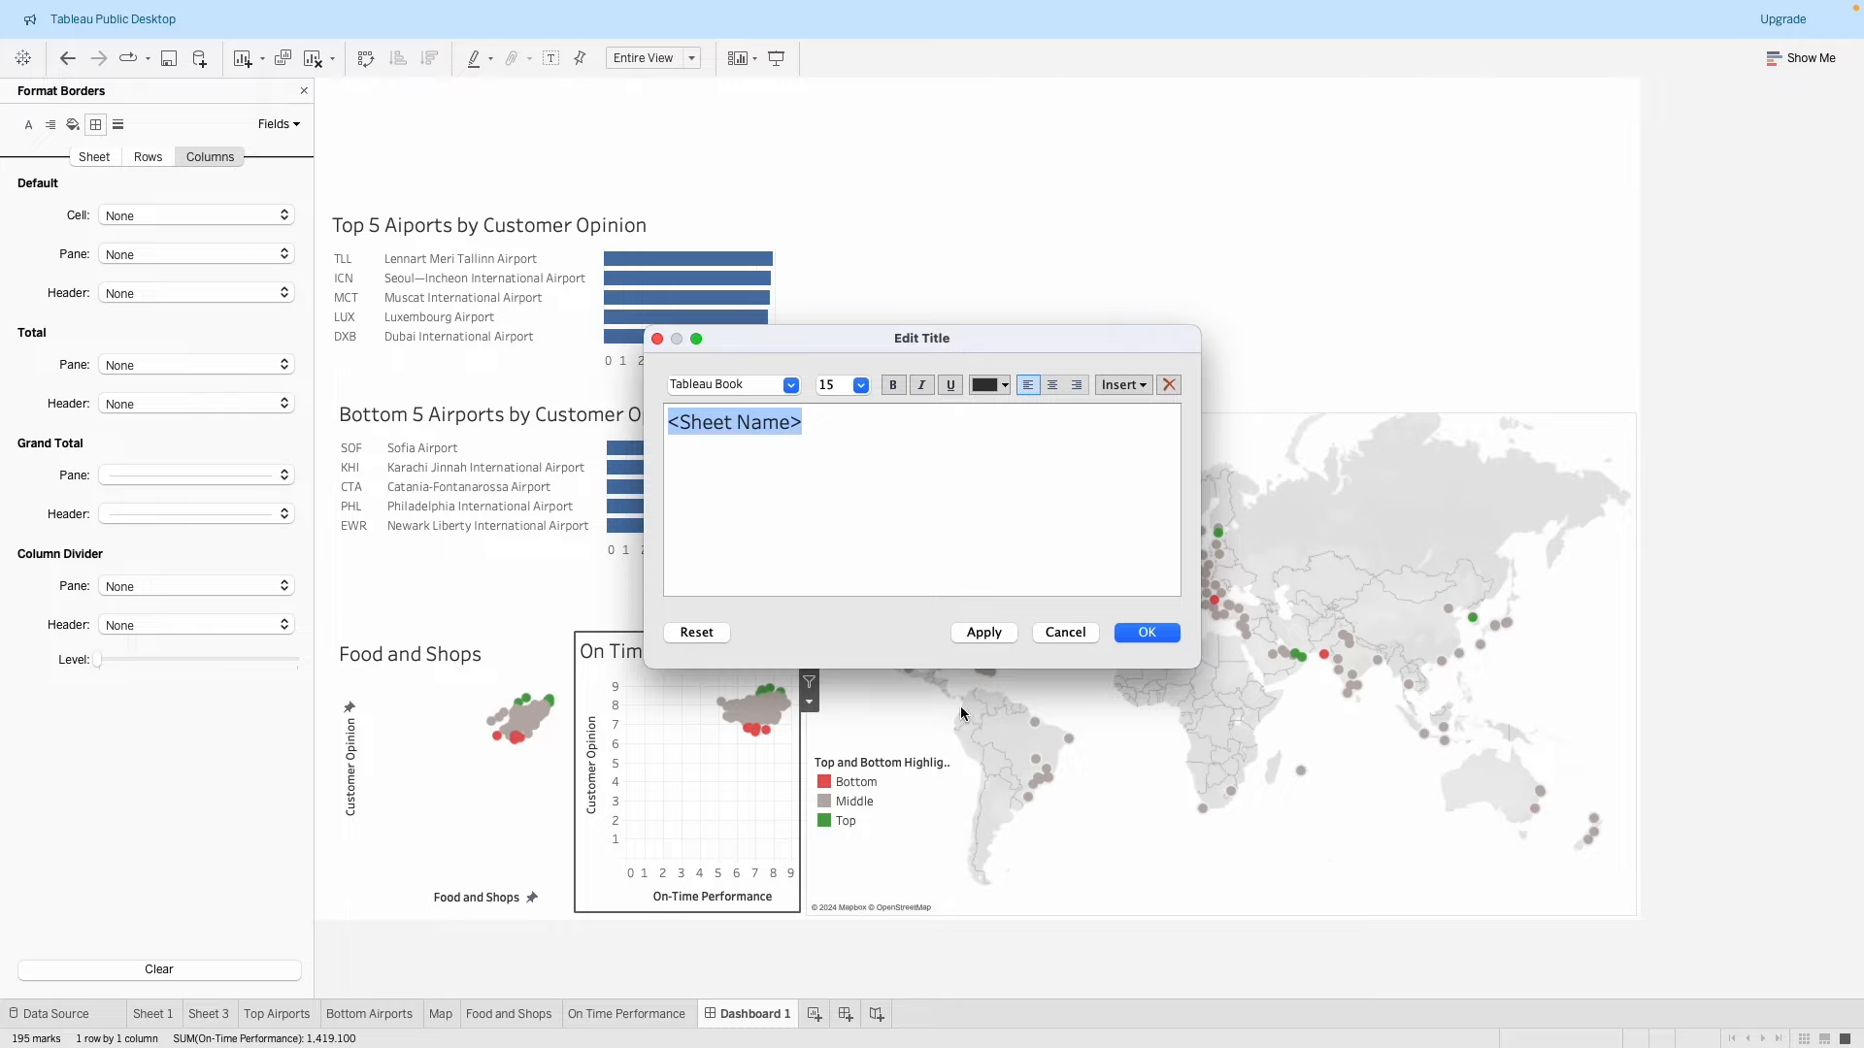
left_click(1079, 631)
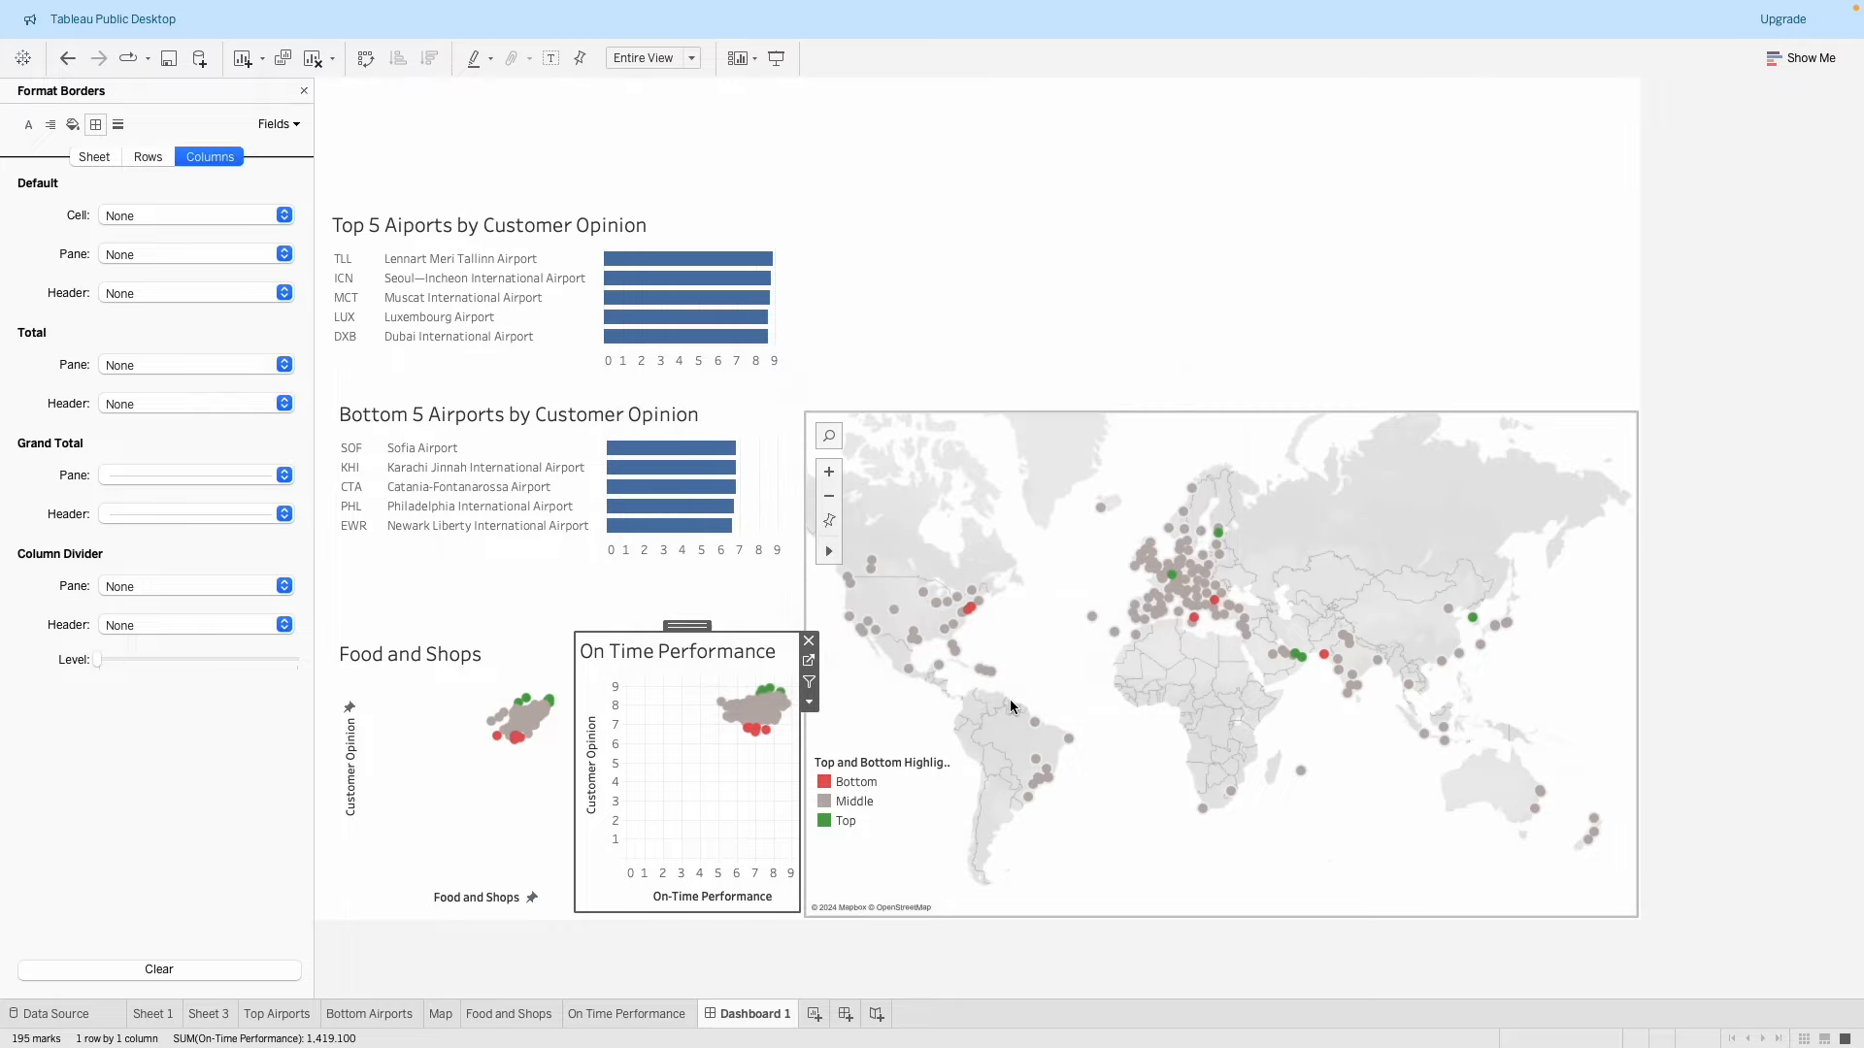
Give the axes of the On Time Performance scatter plot fixed custom ranges and set their tick marks to None.
left_click(609, 1013)
double_click(535, 615)
left_click(1039, 267)
left_click(749, 378)
left_click(1128, 232)
Set the sheet, row and column lines of the On Time Performance scatter plot to None and return to Dashboard 1 with formatting closed.
left_click(148, 157)
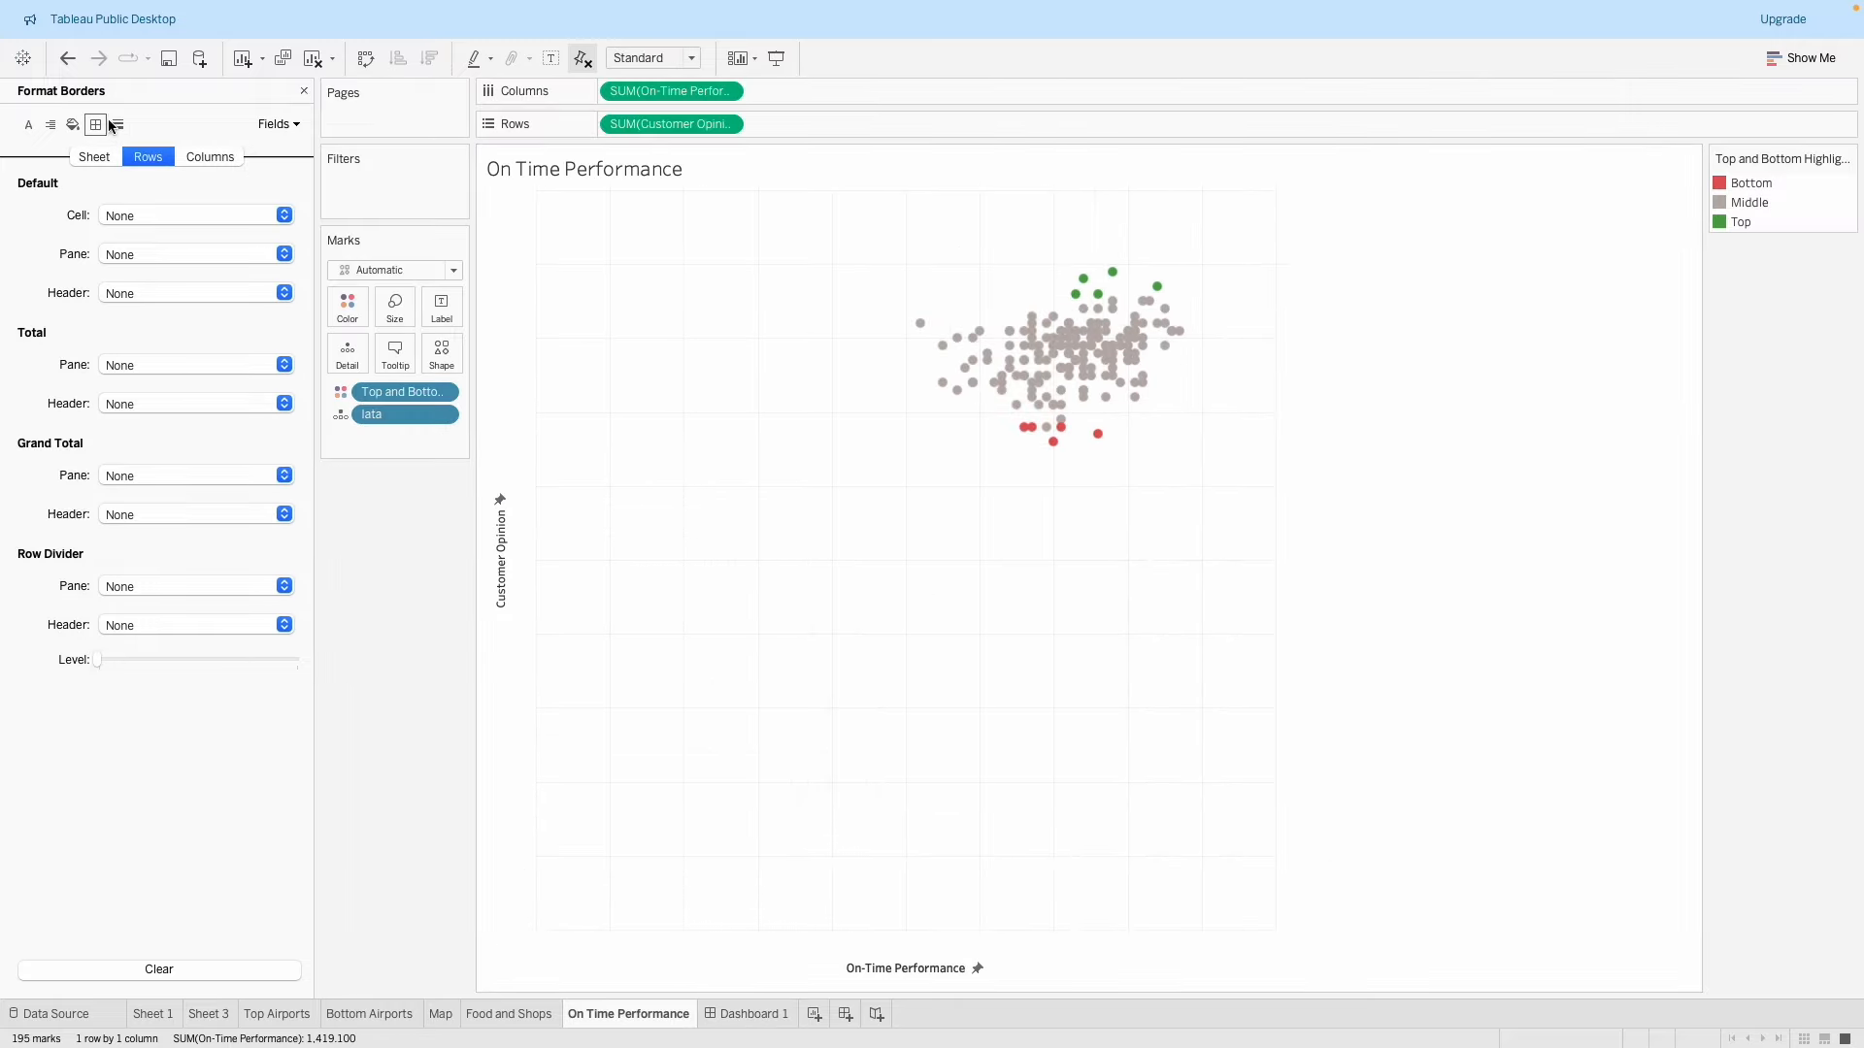
left_click(118, 125)
left_click(148, 156)
left_click(239, 580)
left_click(210, 156)
left_click(224, 410)
left_click(224, 402)
left_click(95, 156)
left_click(224, 293)
left_click(224, 287)
left_click(754, 1014)
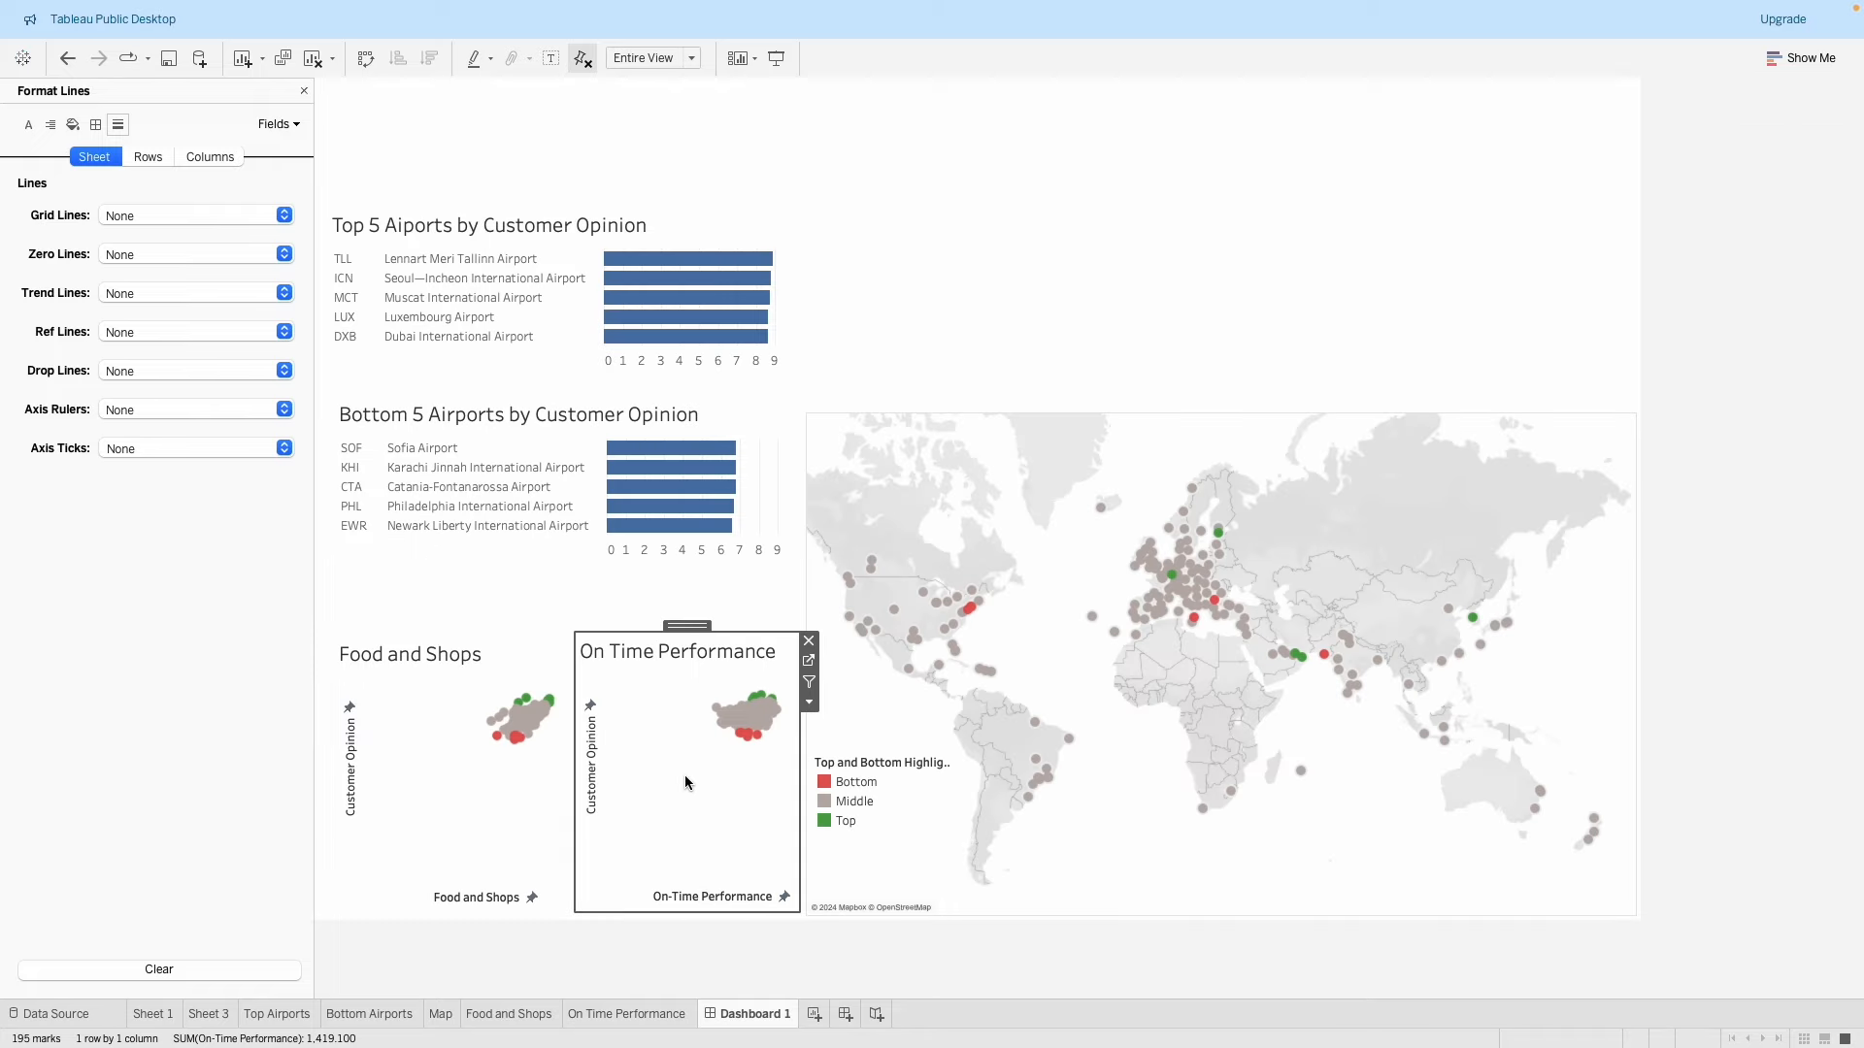
left_click(756, 617)
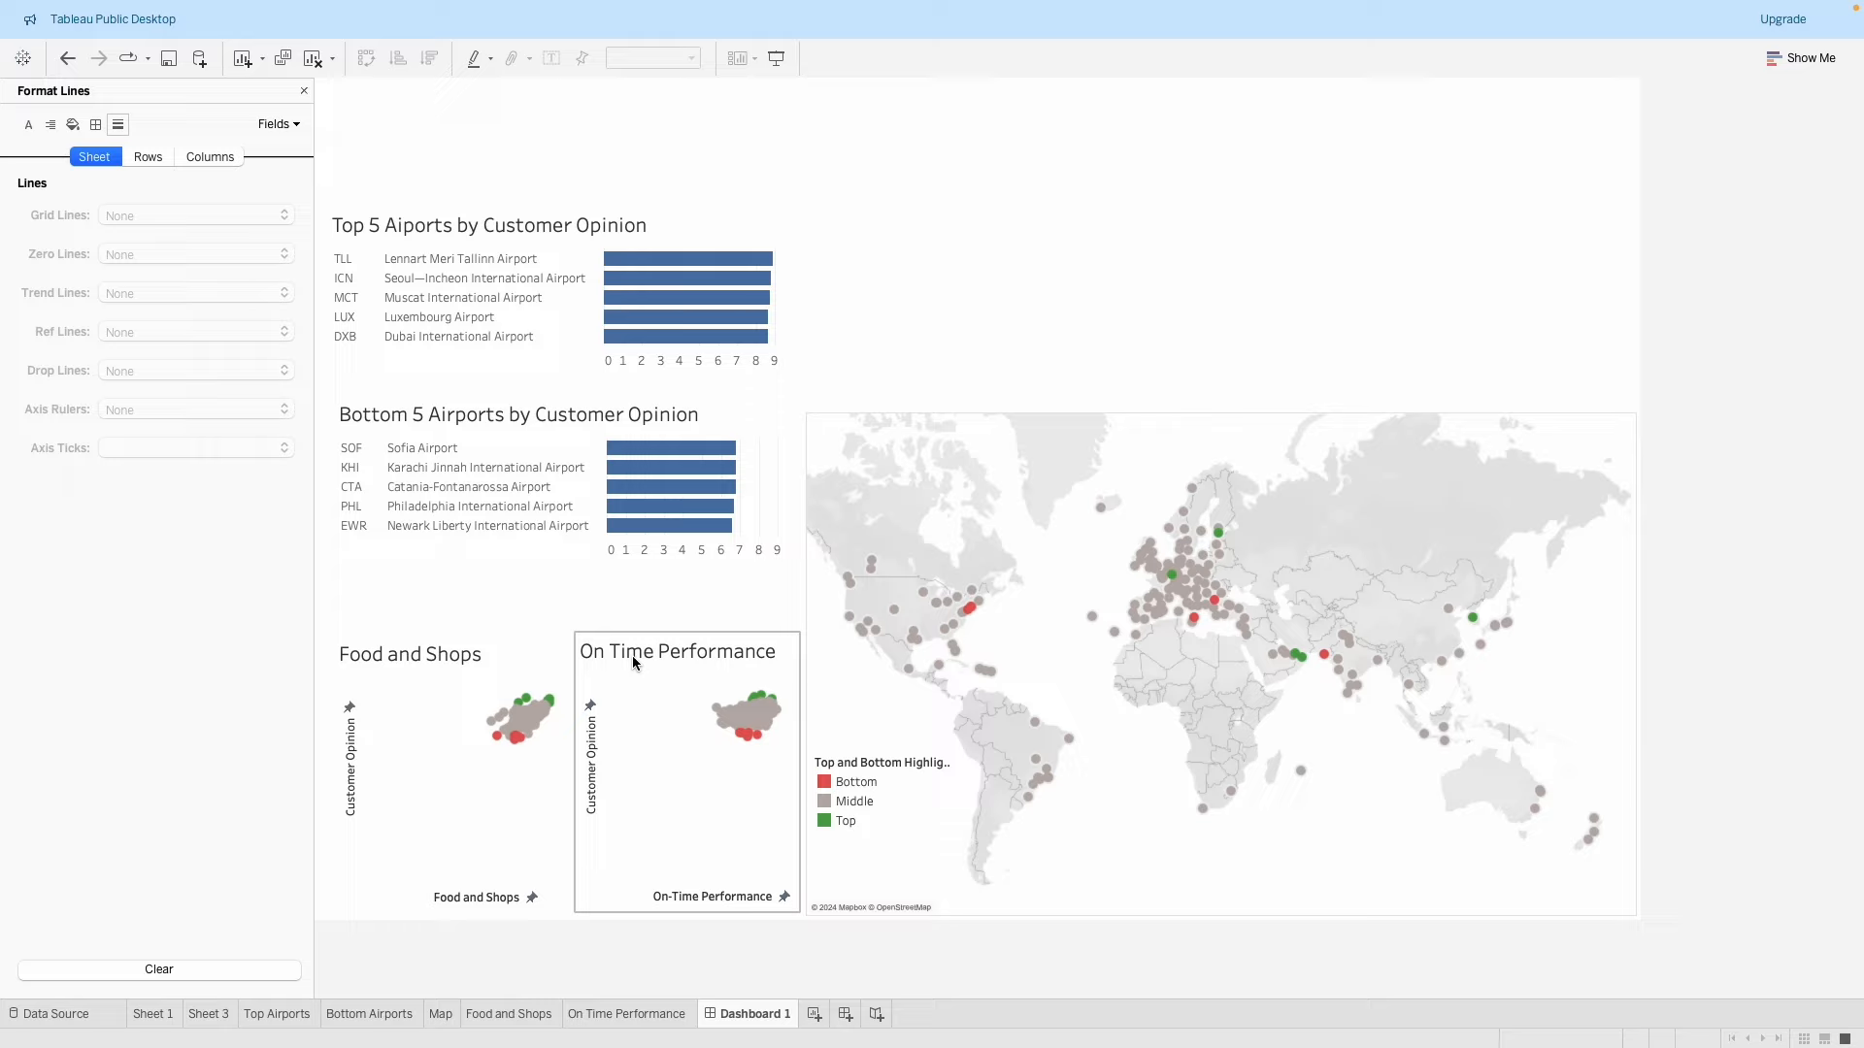
left_click(303, 91)
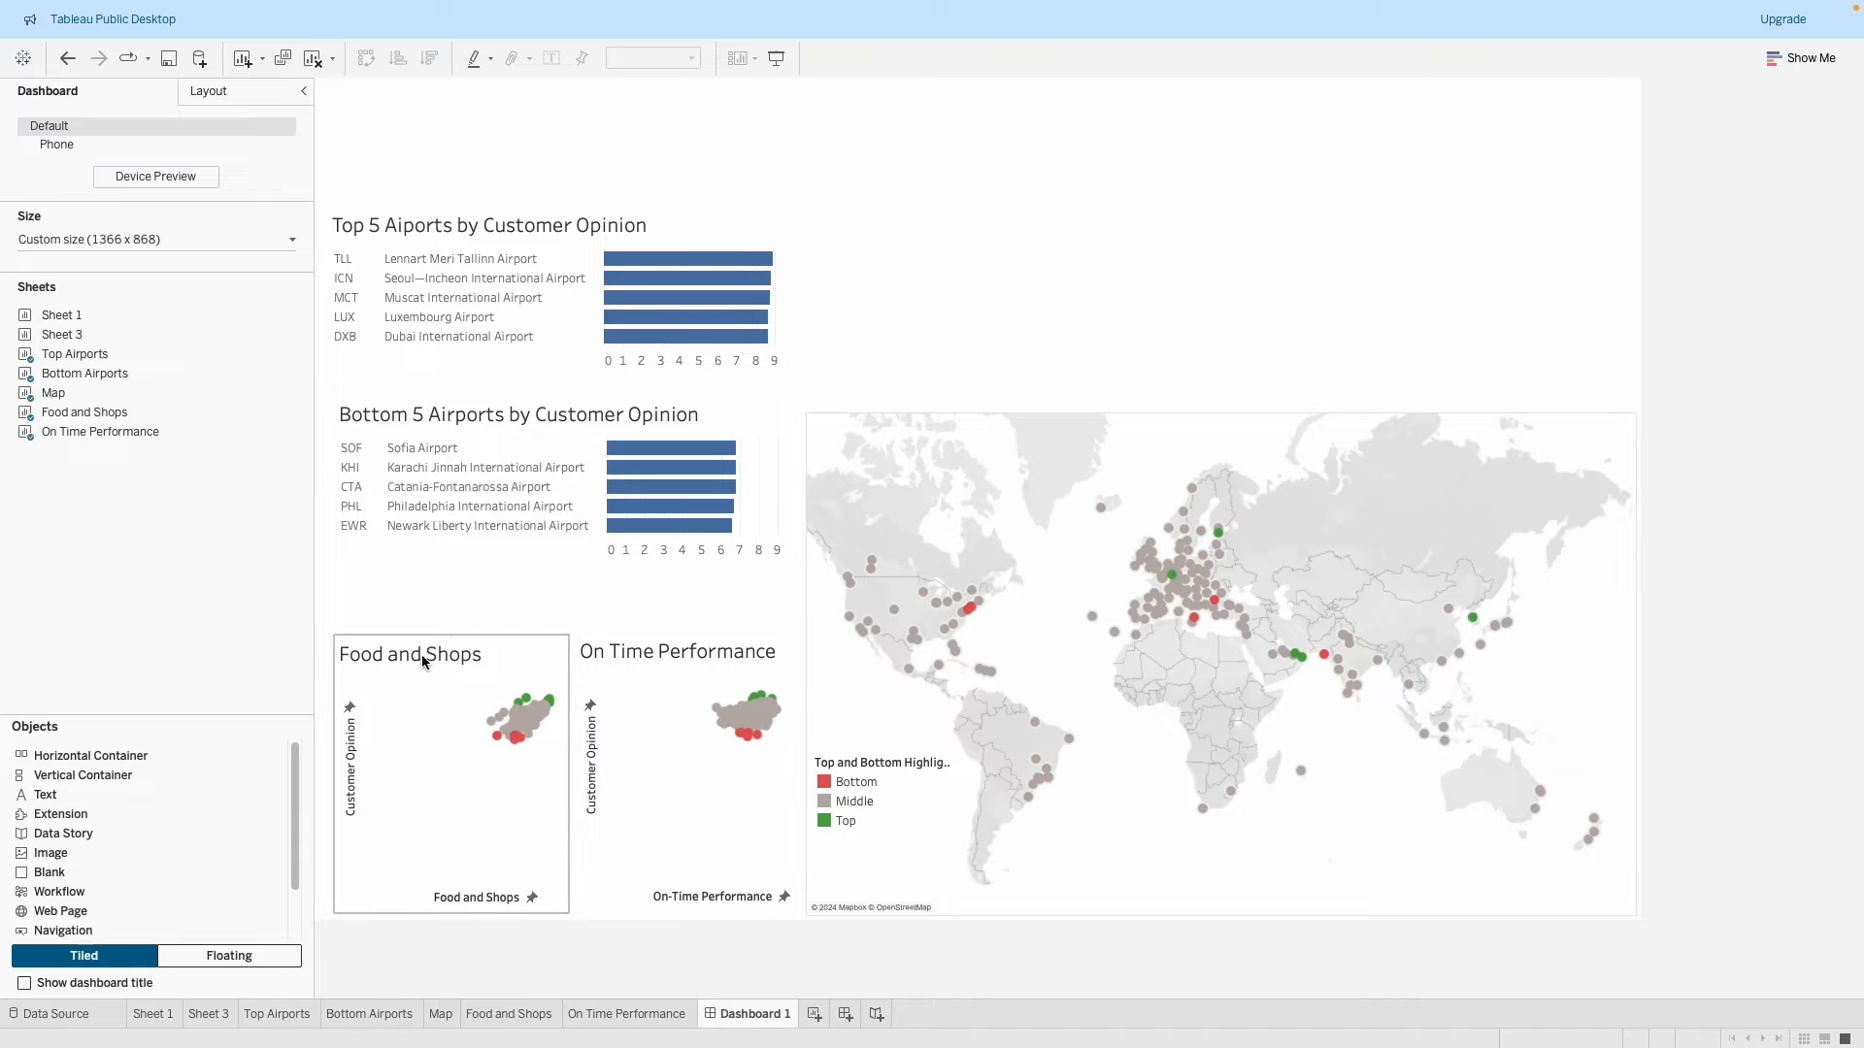
Add a text object above the two scatter plots reading "Correlations Between Key Variables".
left_click_drag(76, 774, 326, 571)
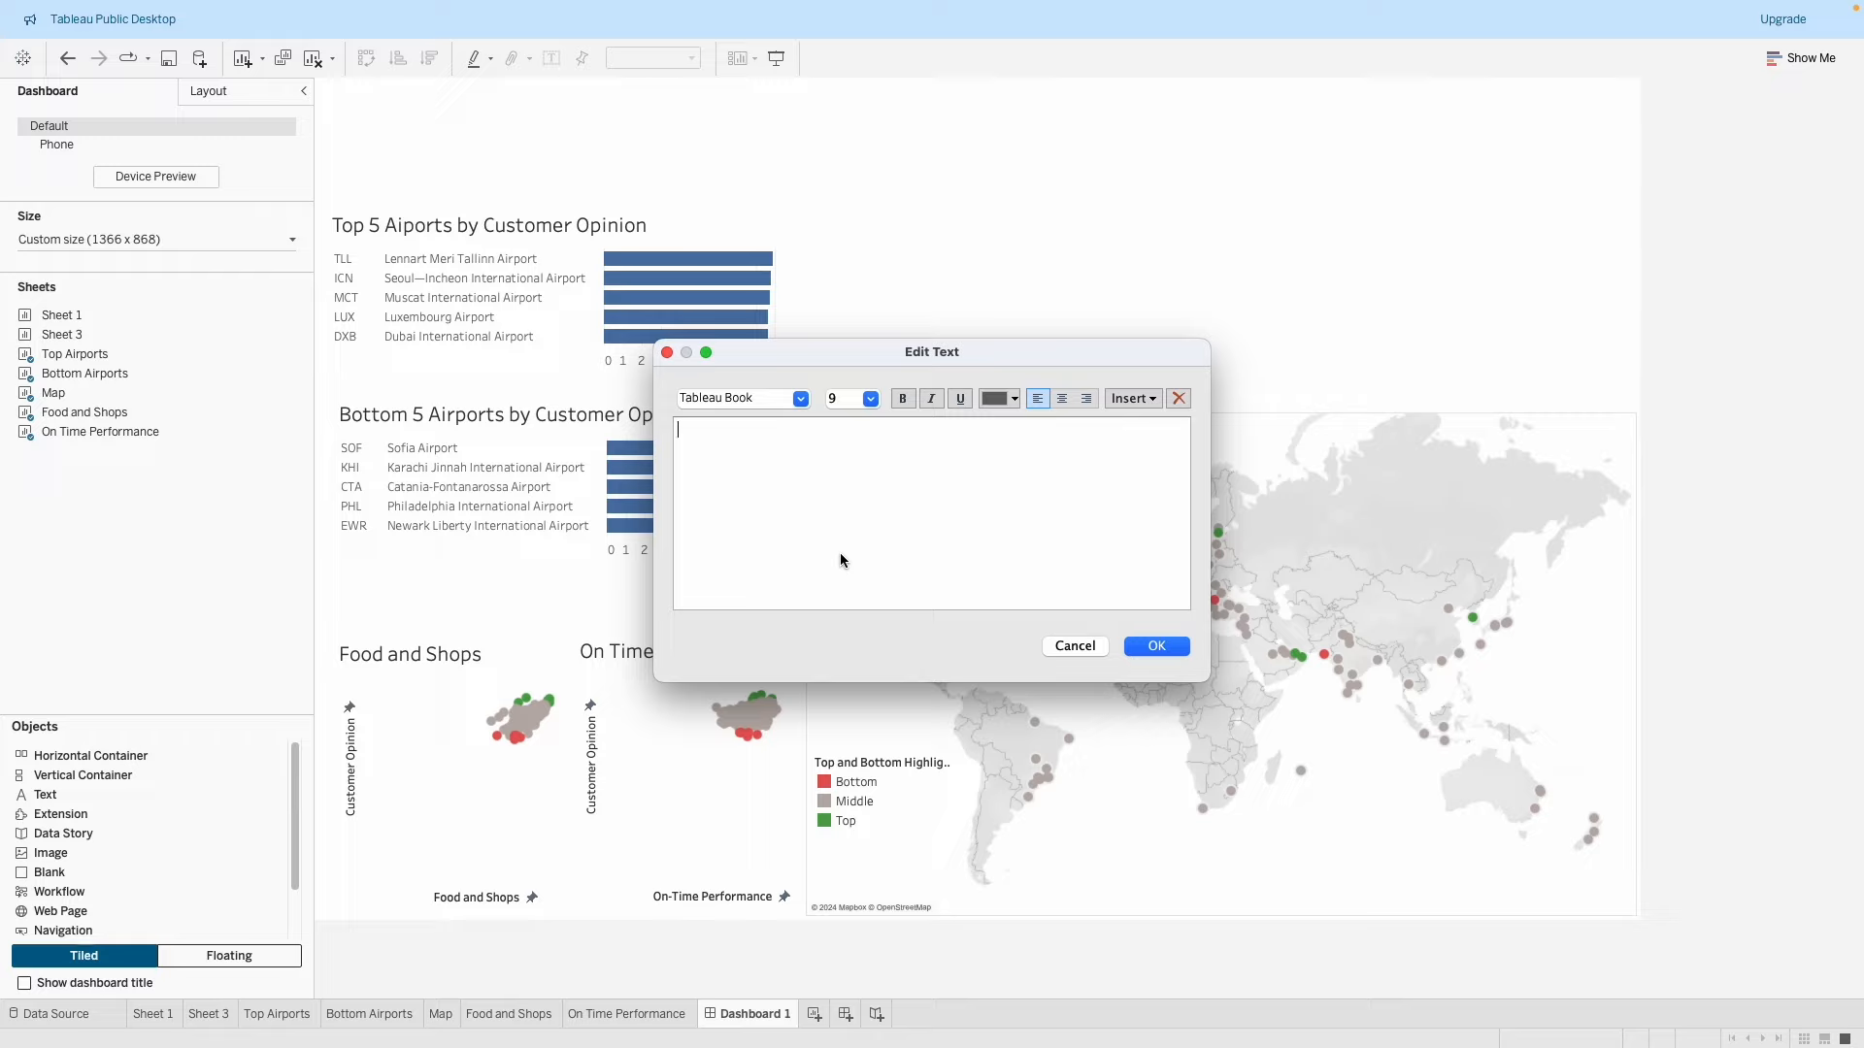
type("Correlations ")
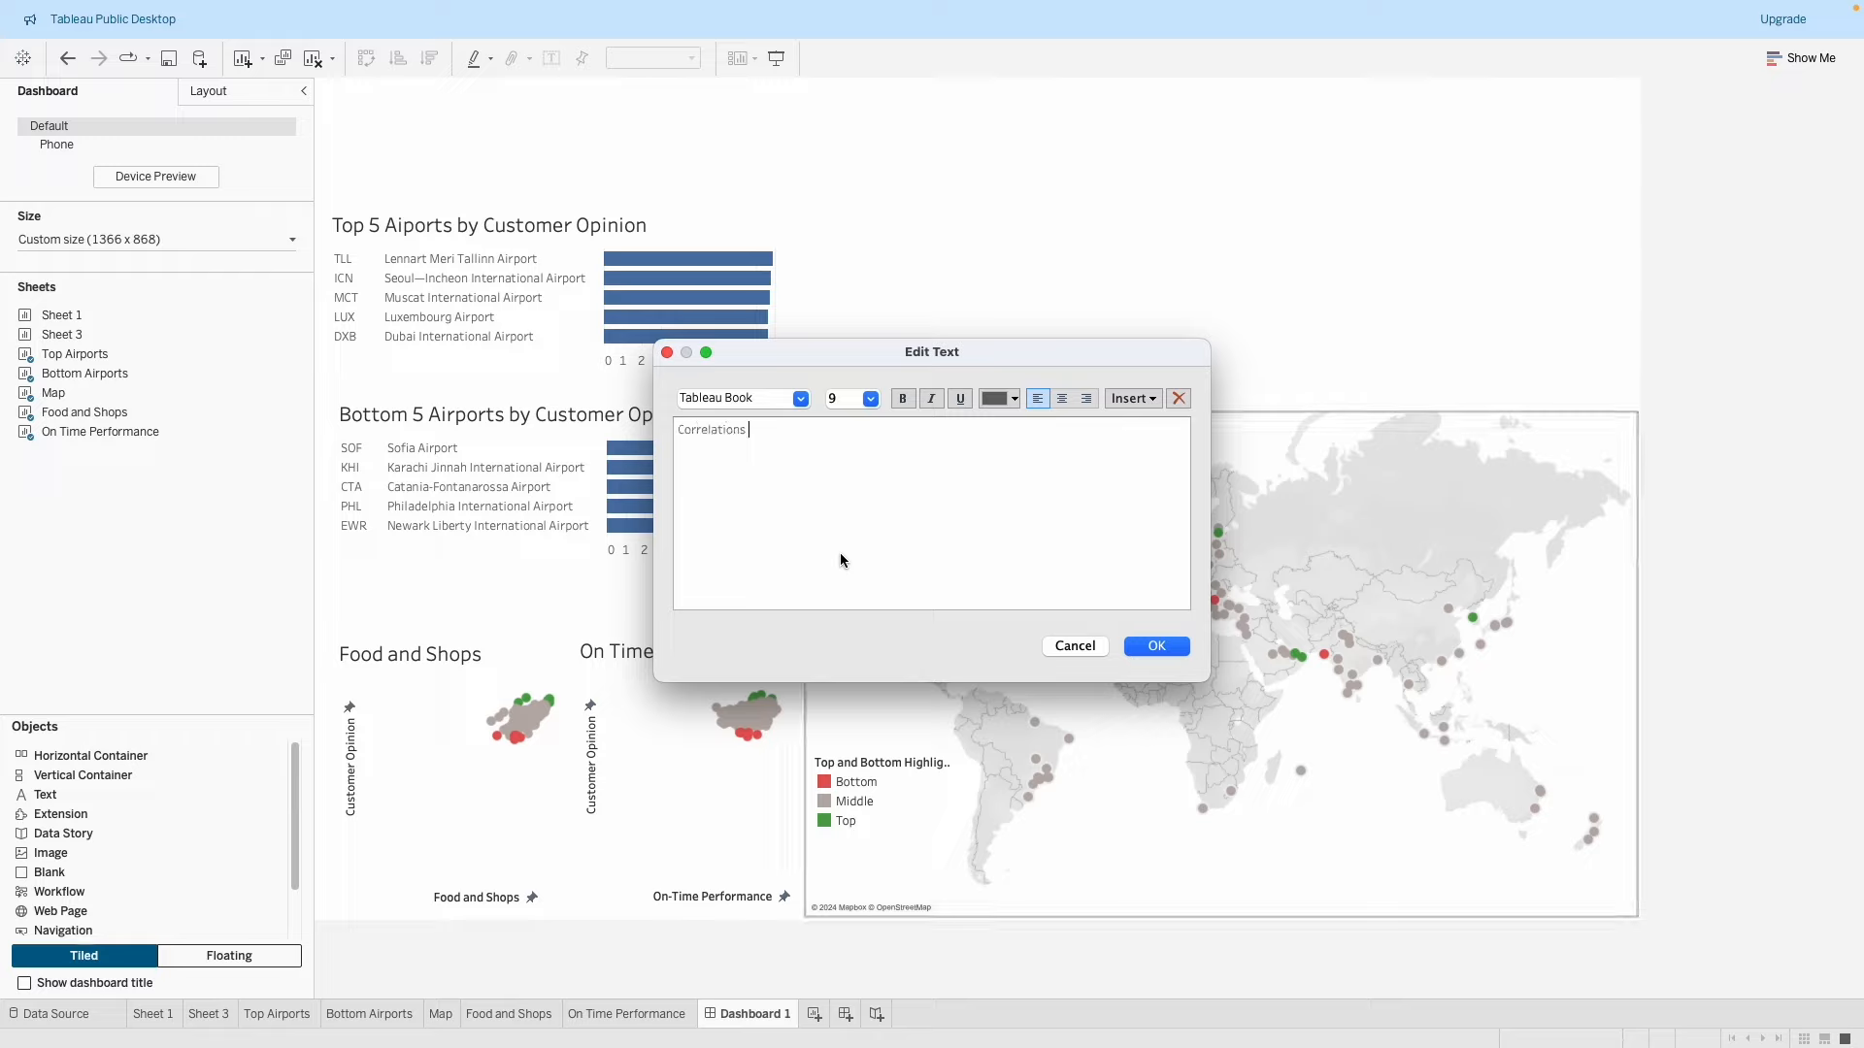
type("Between Key Variables")
Set the scatter plot heading's text size to 16 and move the heading down to just above the two plots.
left_click_drag(903, 433, 690, 407)
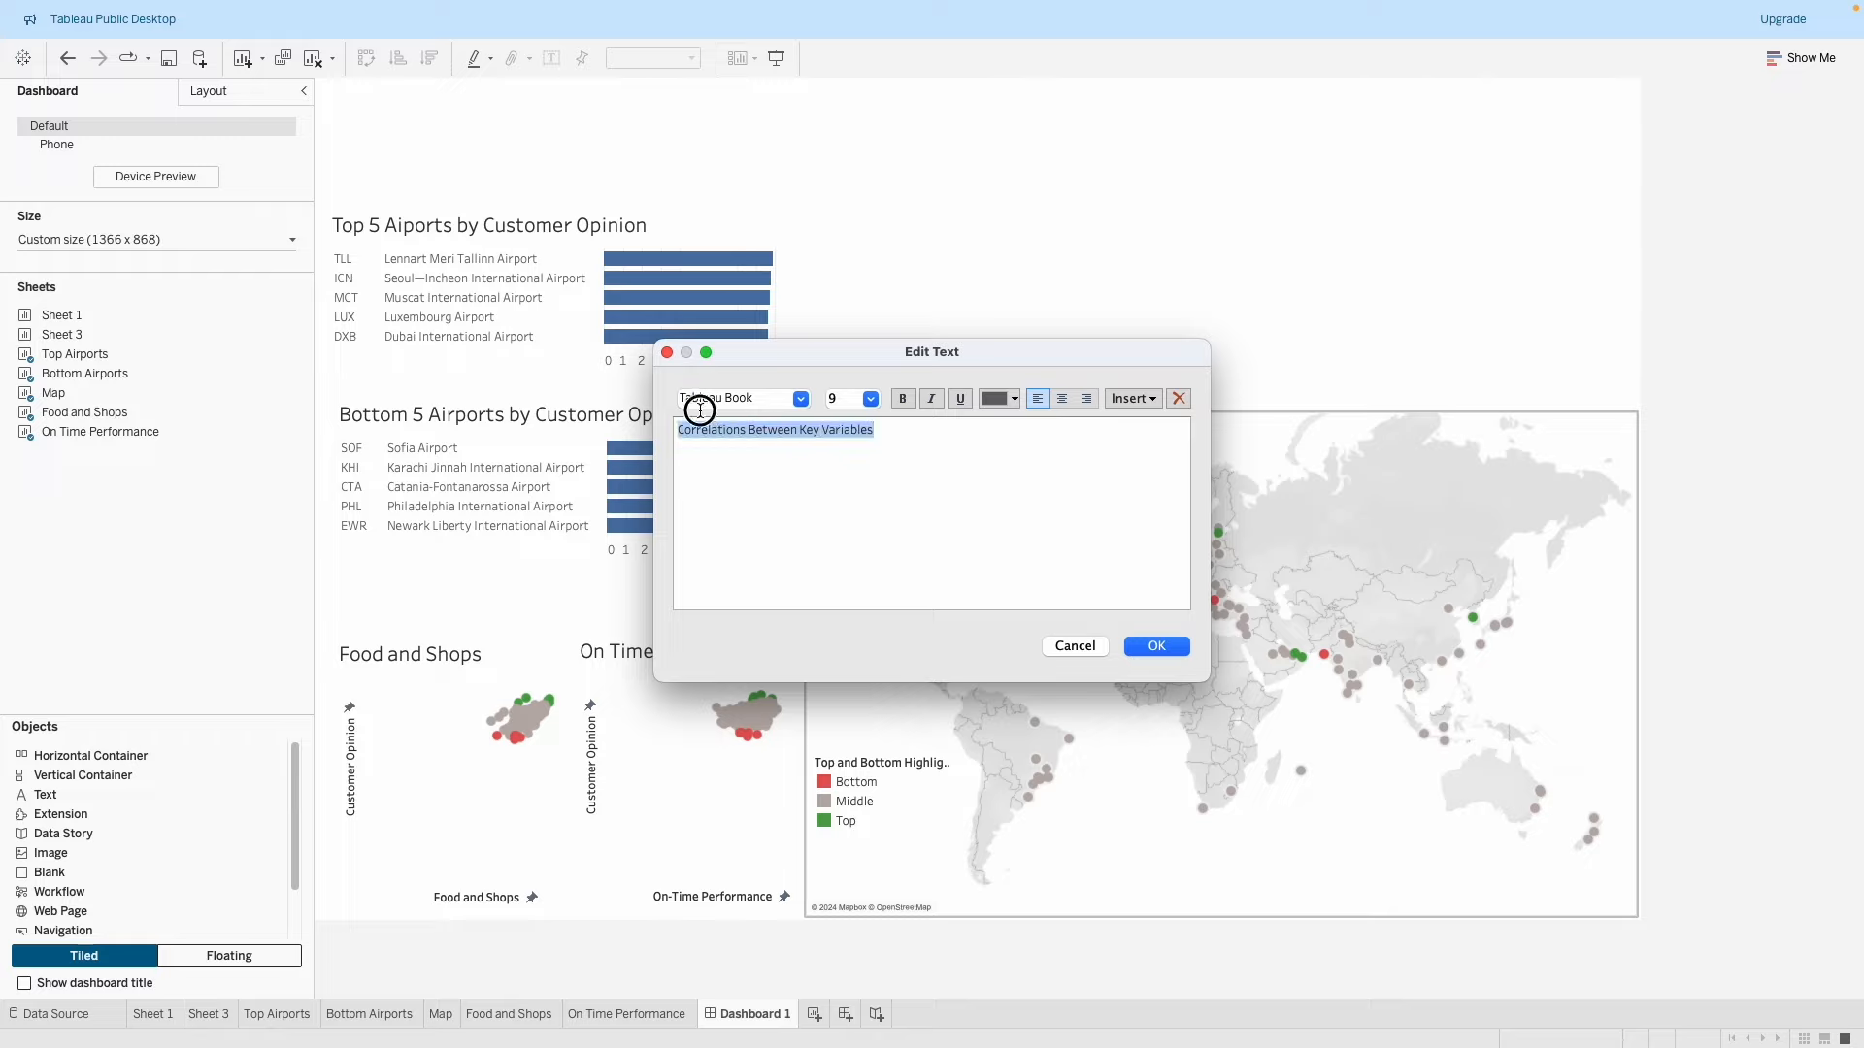
left_click(871, 399)
left_click(841, 539)
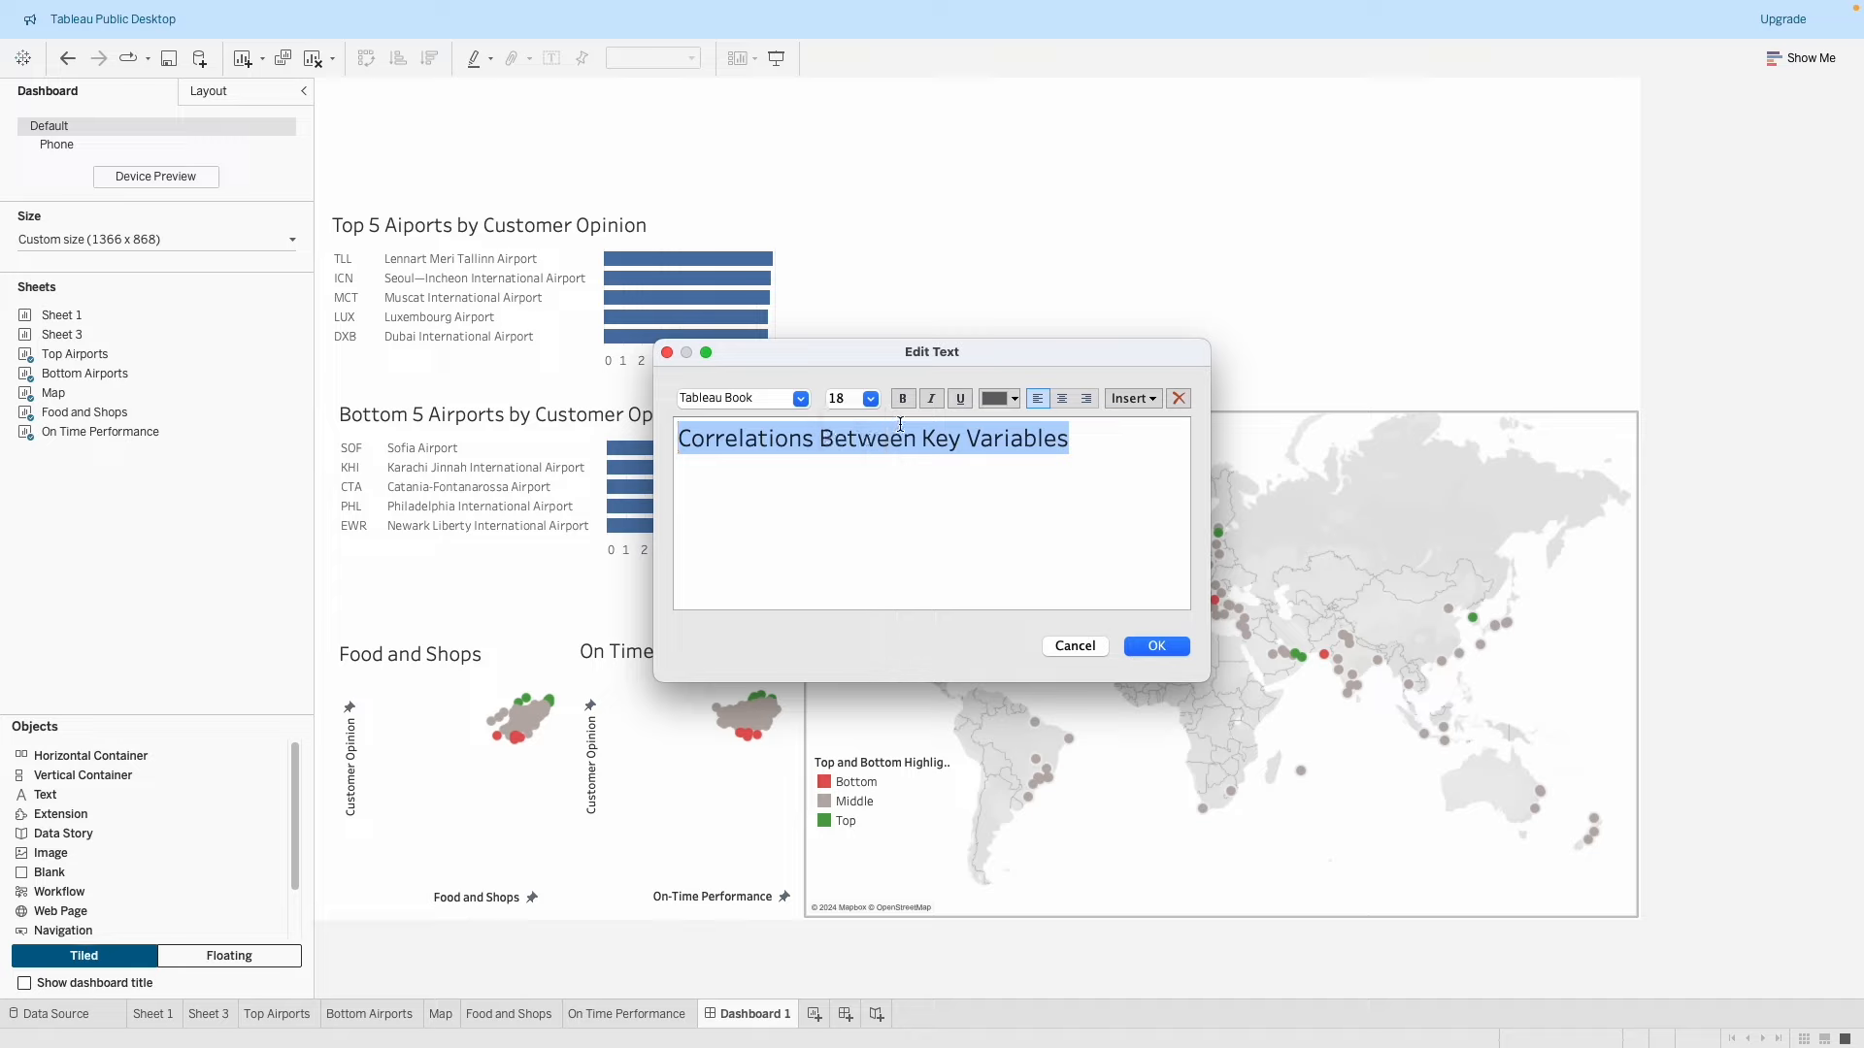
left_click(871, 399)
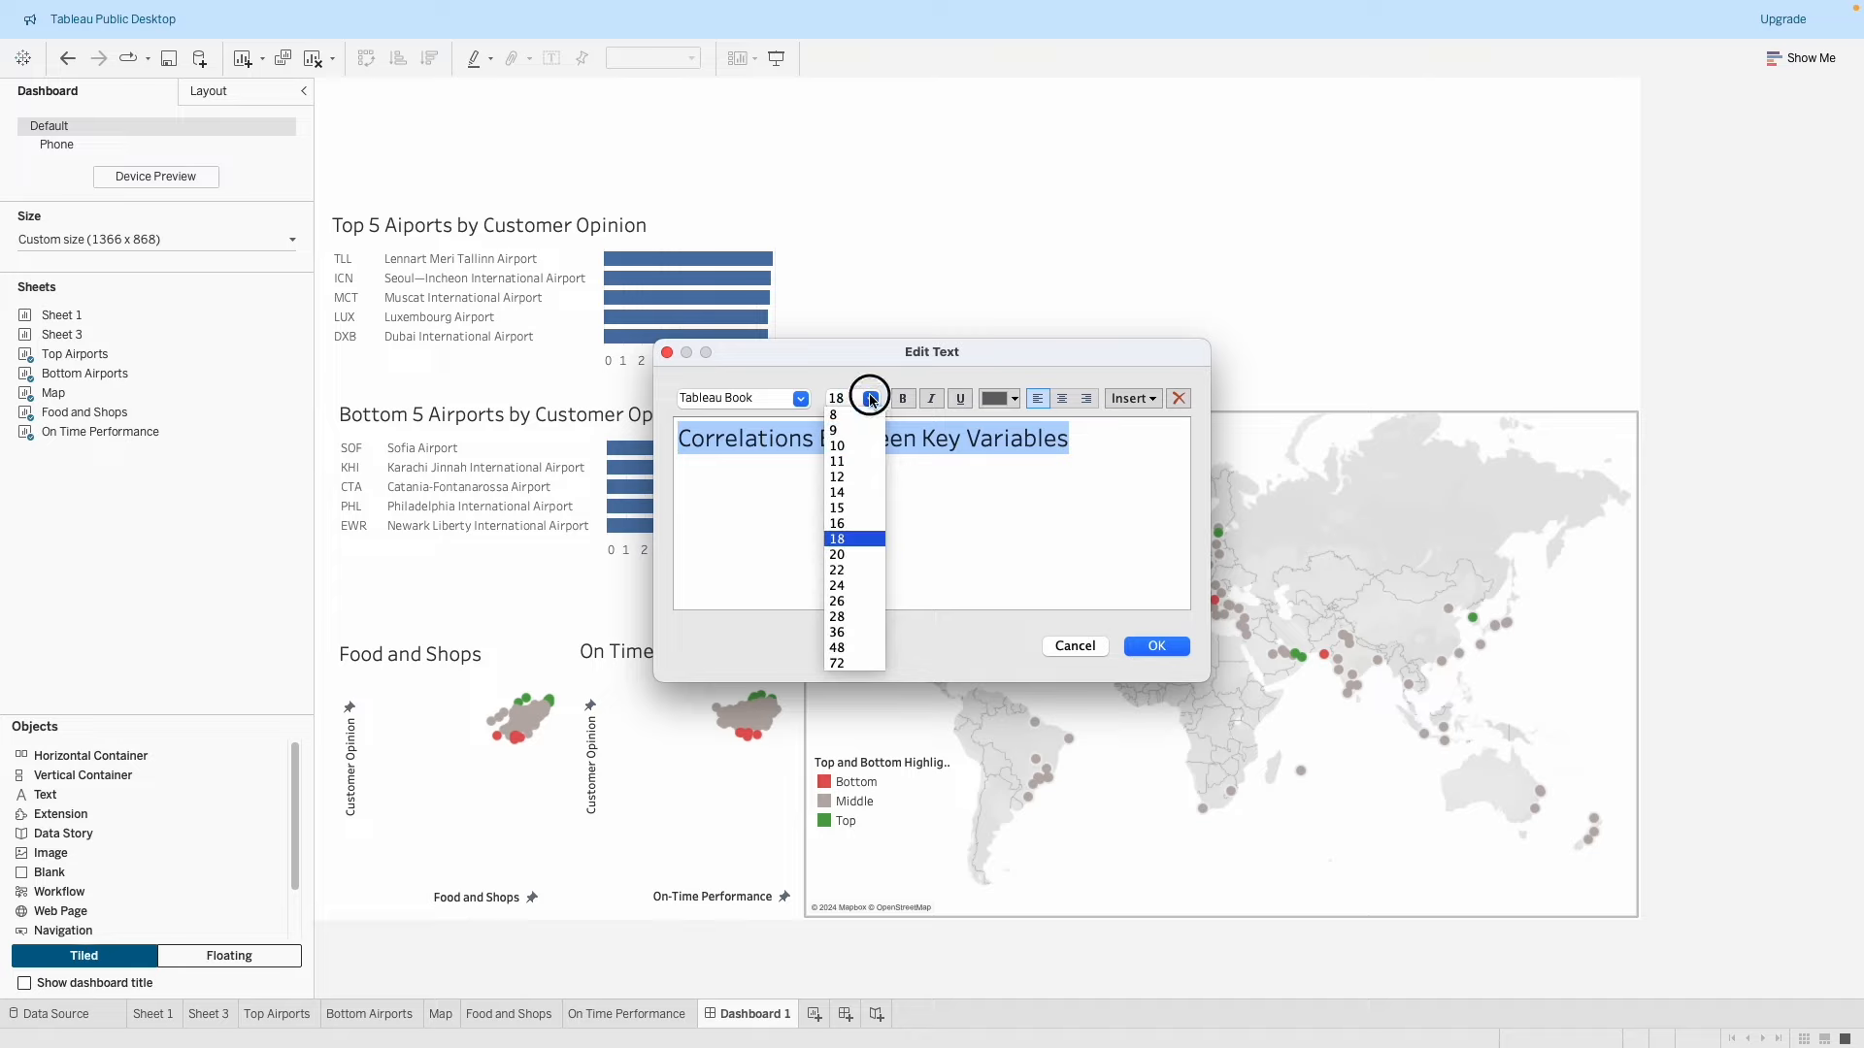
left_click(854, 525)
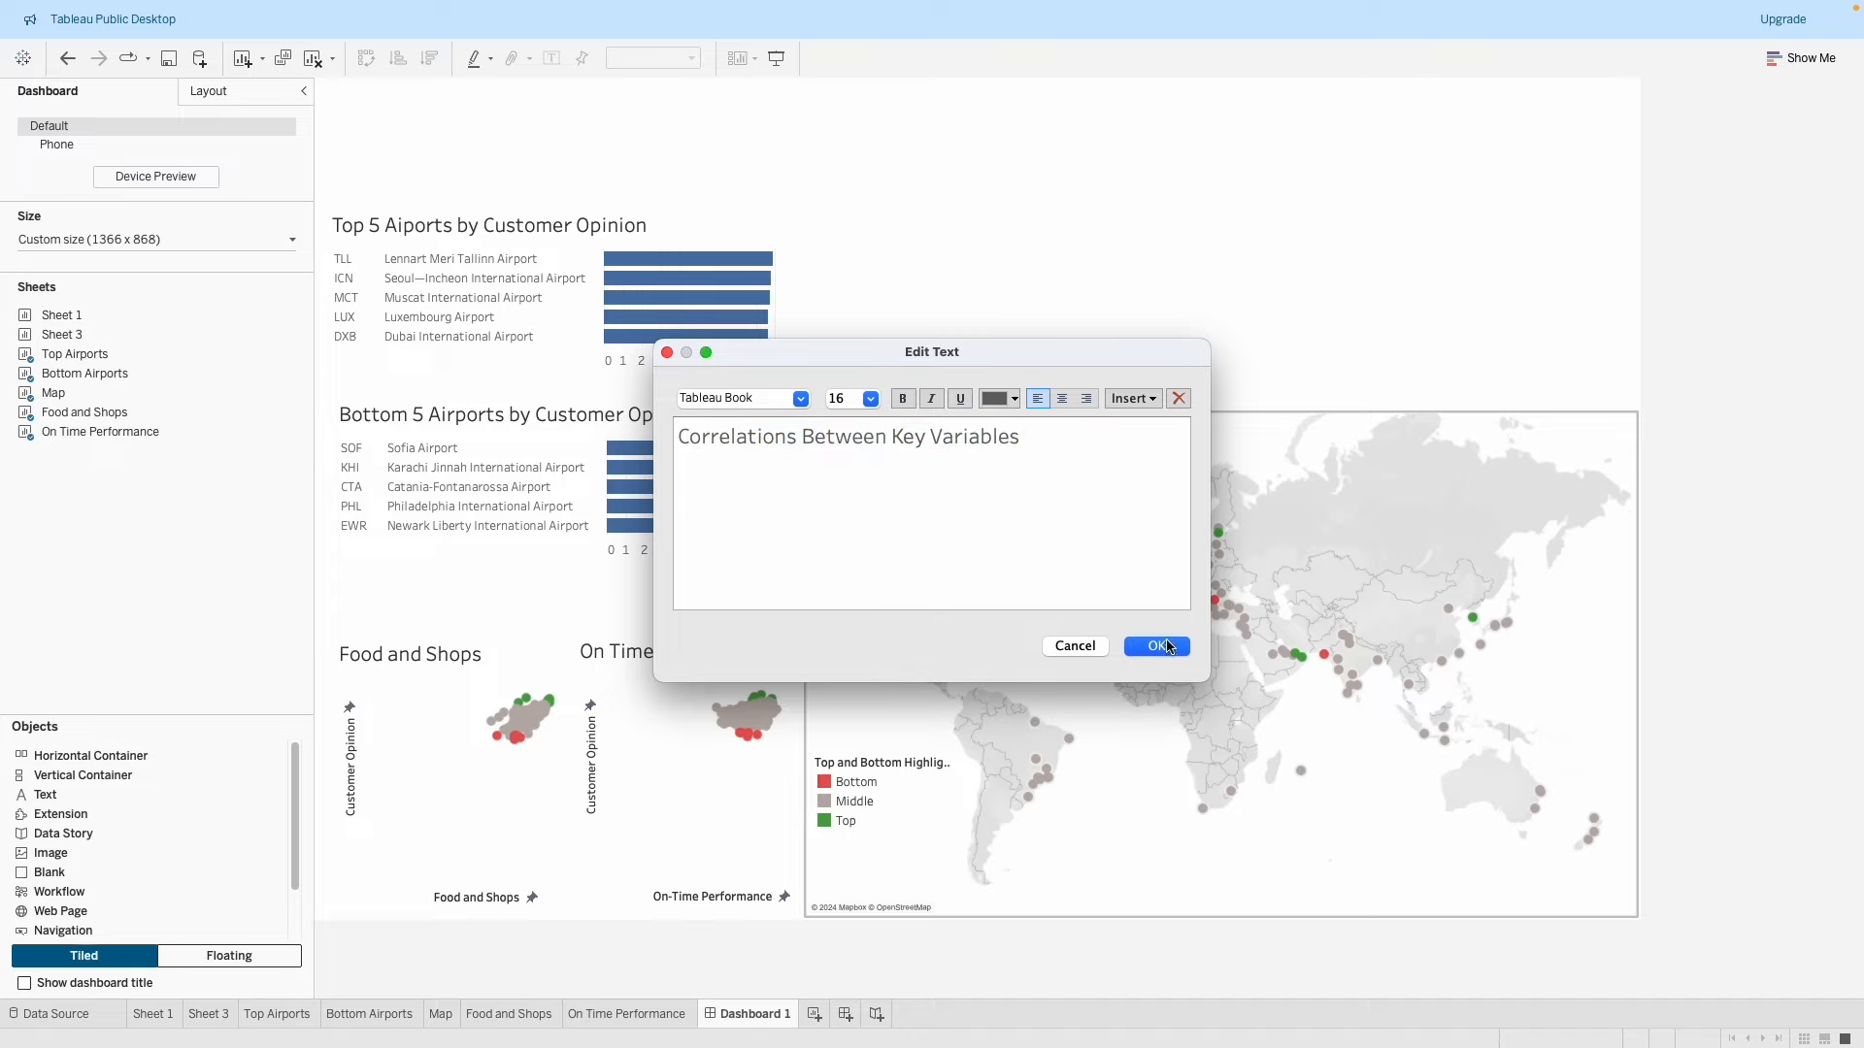
left_click(1168, 646)
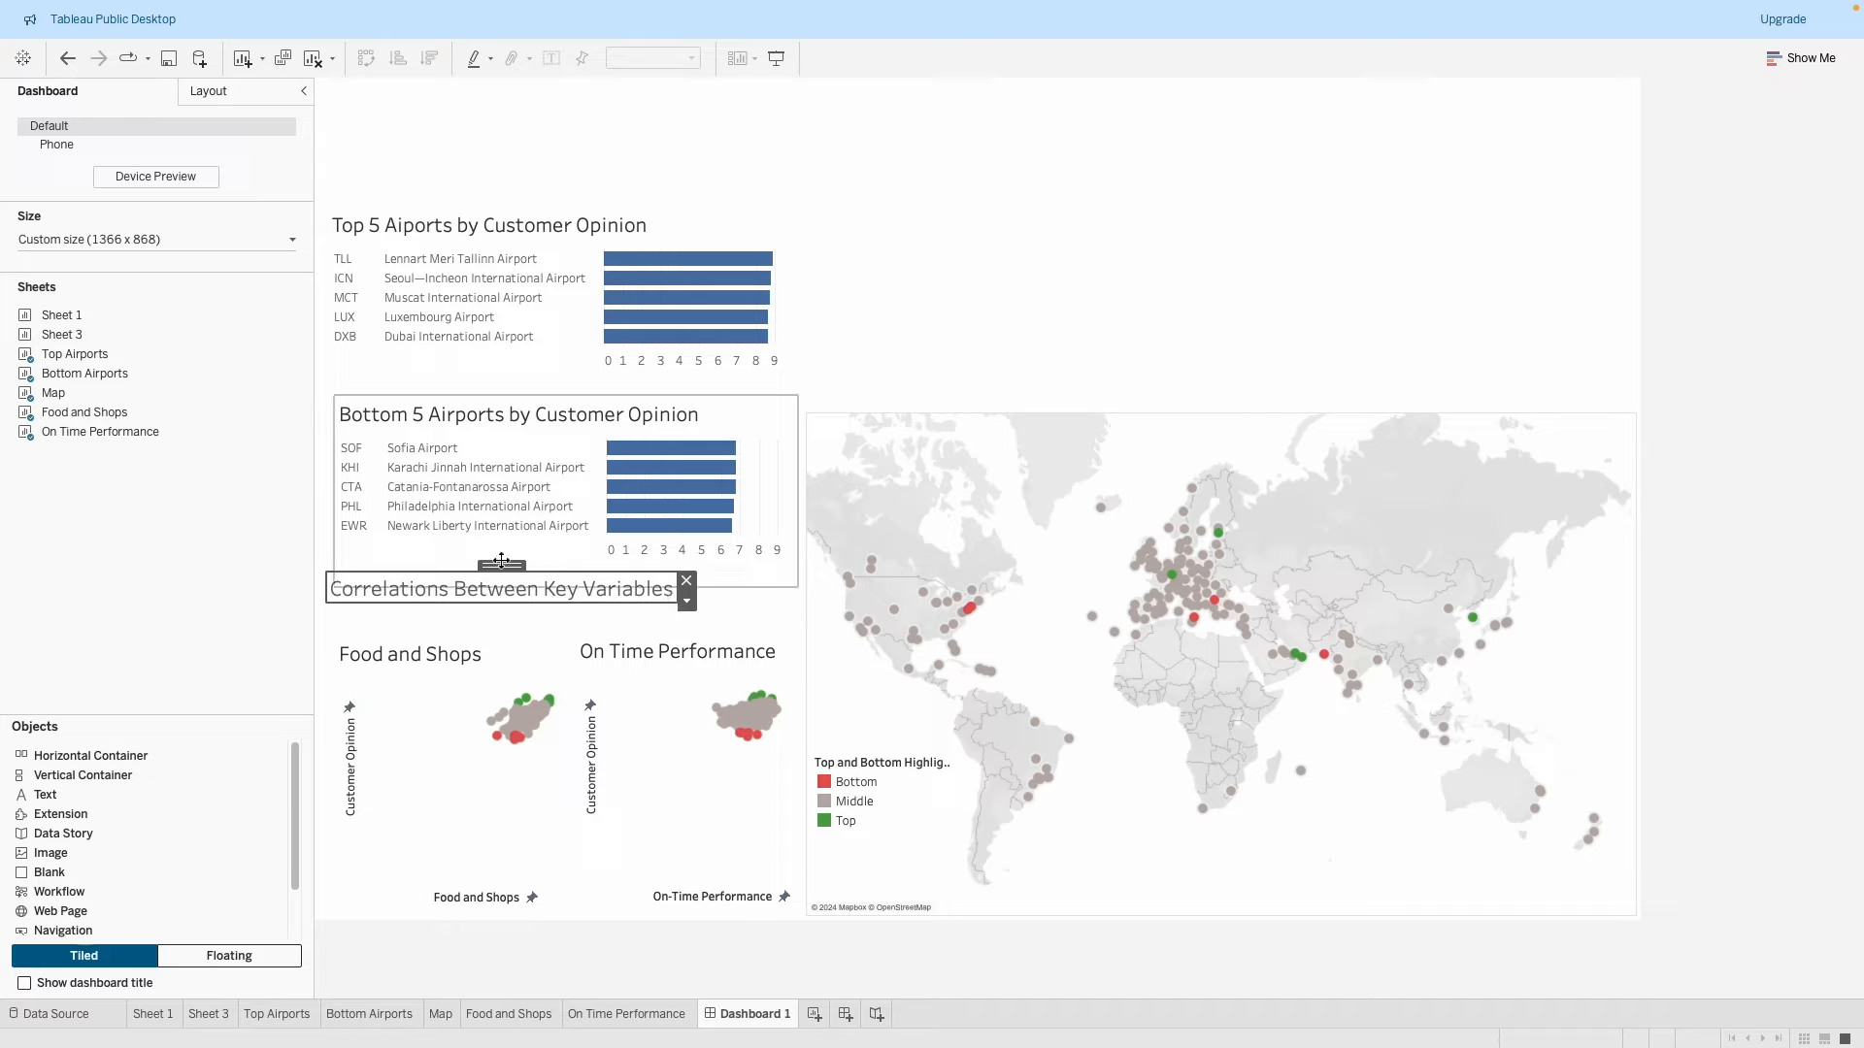
left_click_drag(499, 555, 547, 575)
left_click(547, 586)
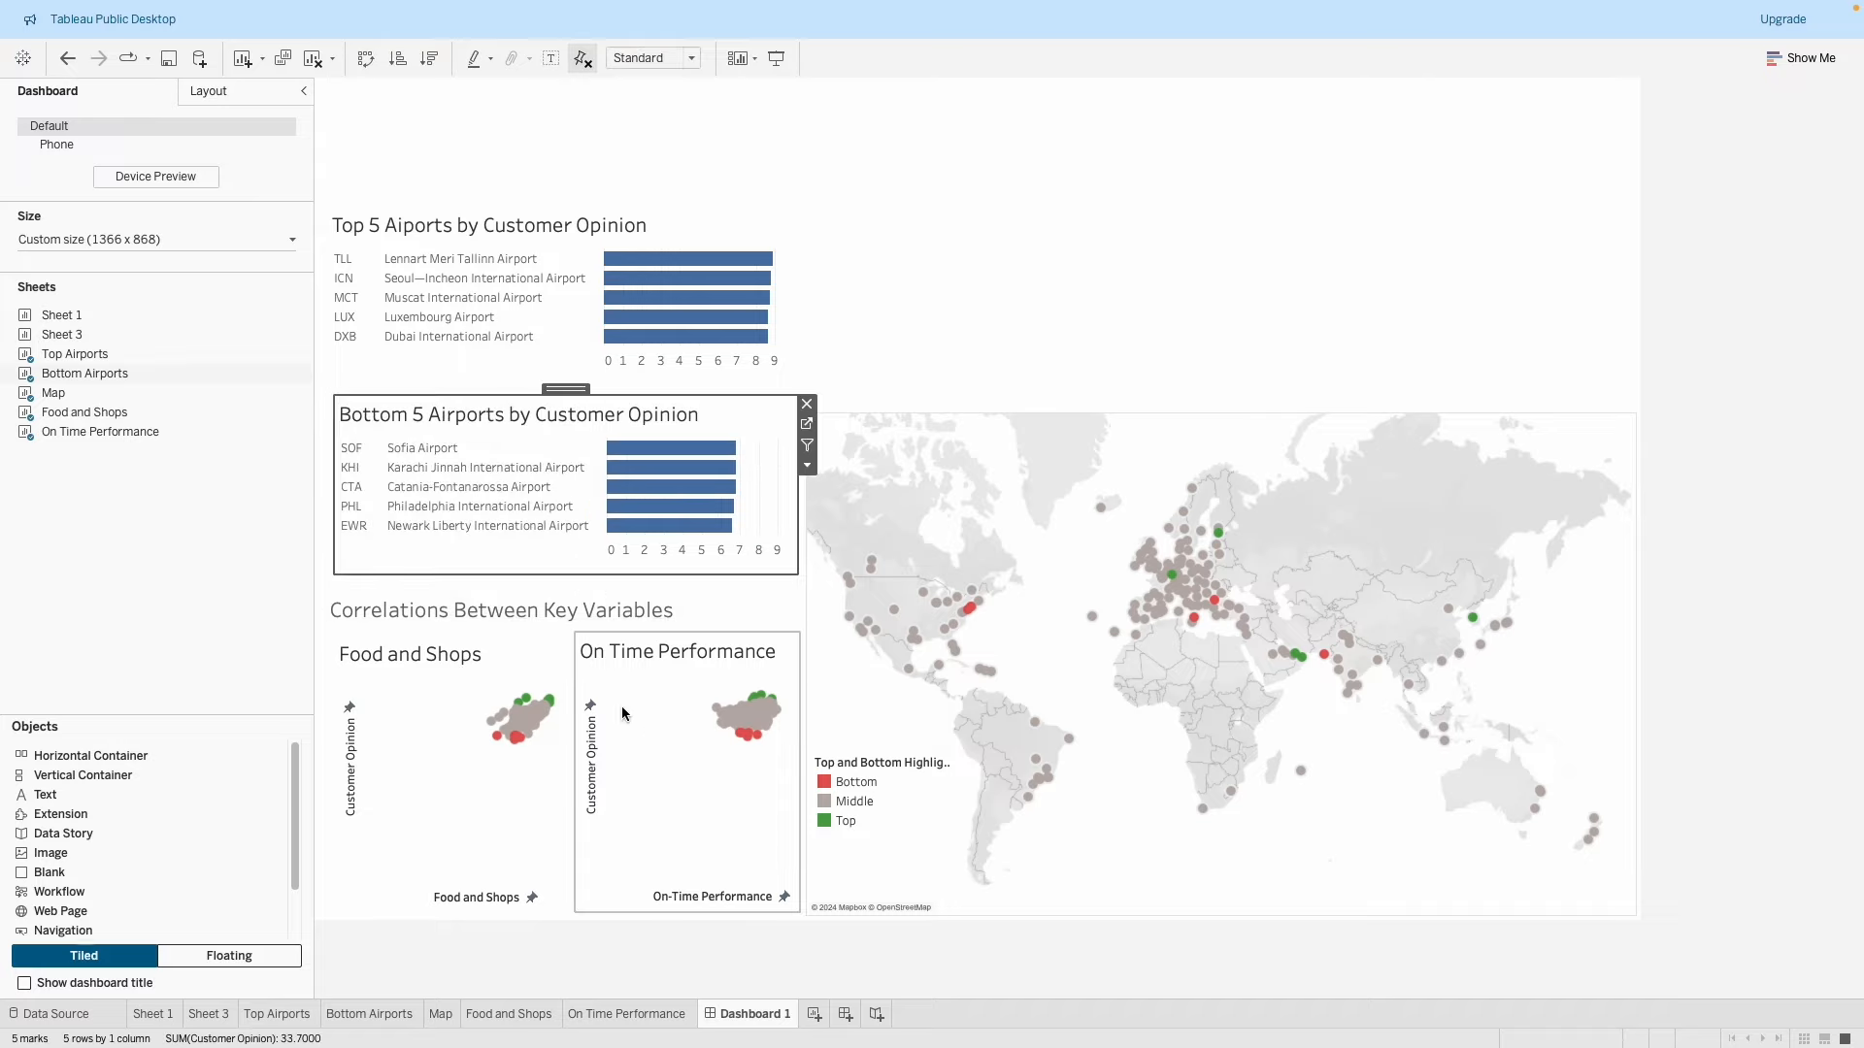
double_click(445, 654)
left_click_drag(813, 427, 683, 404)
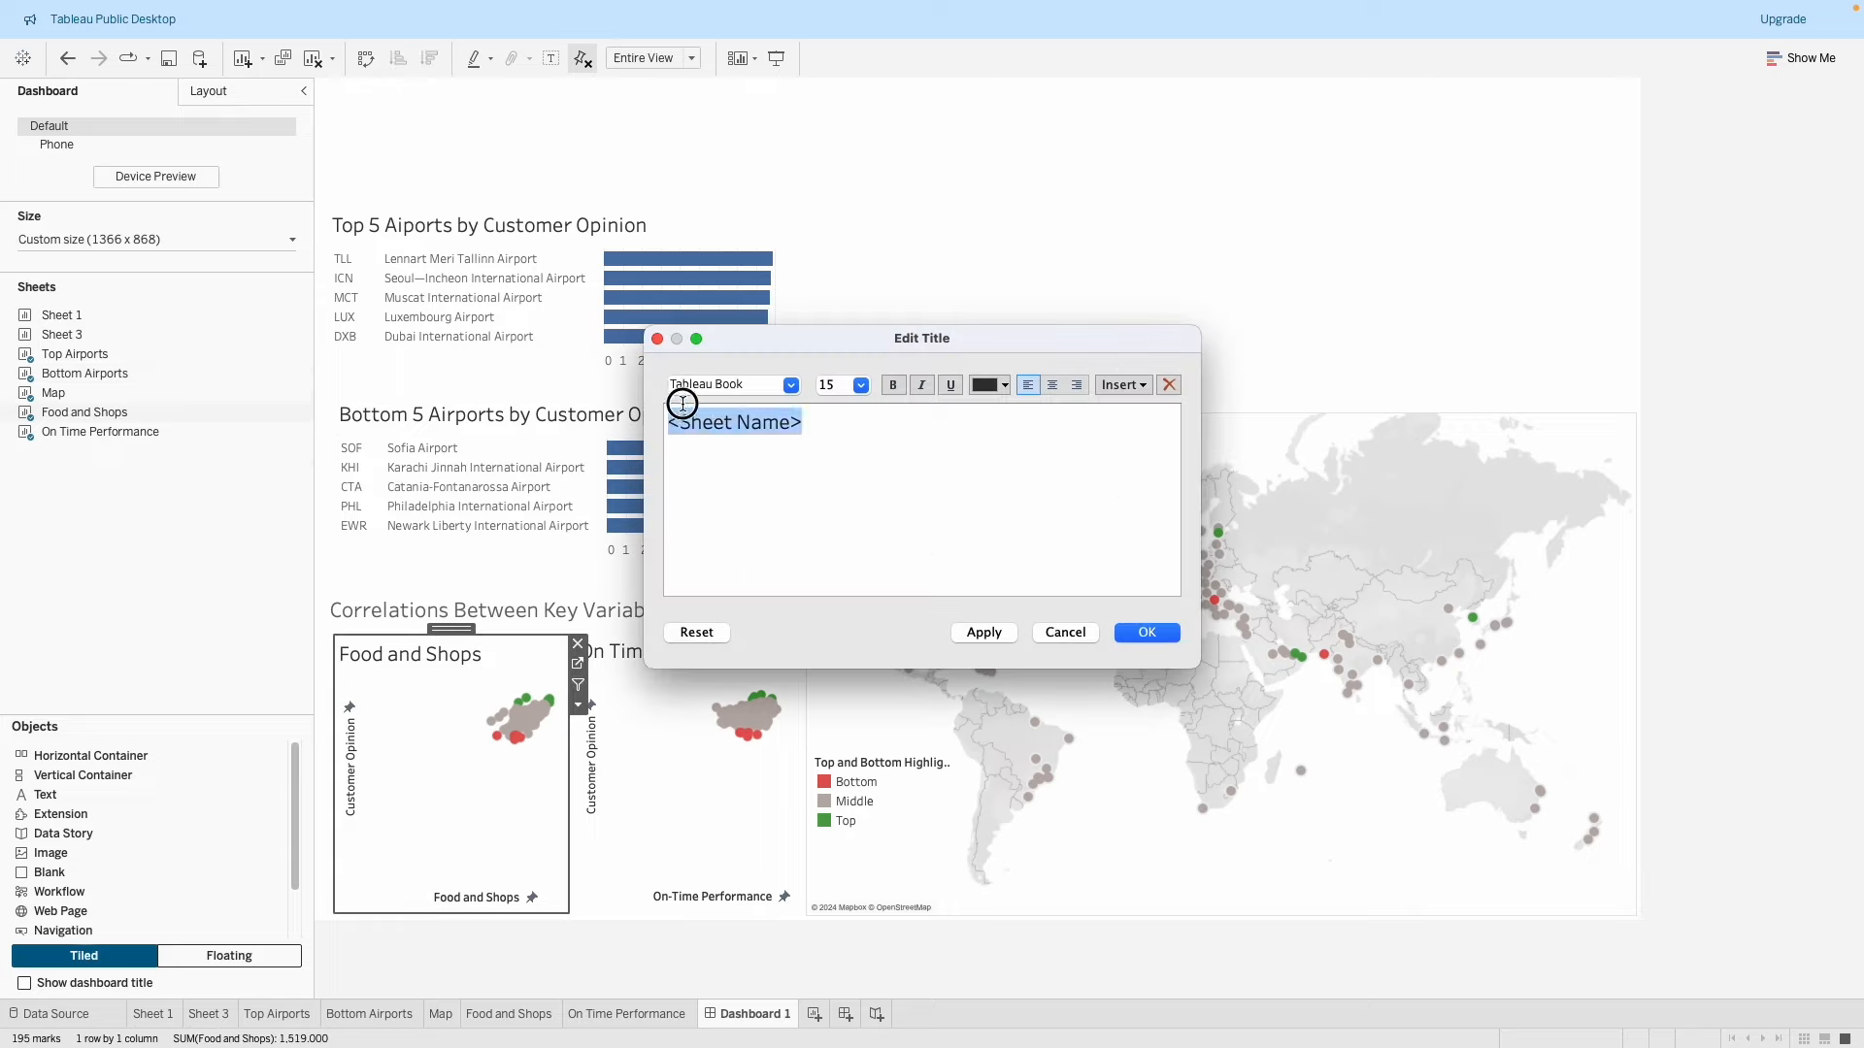
left_click(1065, 631)
Hide the titles of the Food and Shops and On Time Performance scatter plots on the dashboard.
right_click(457, 661)
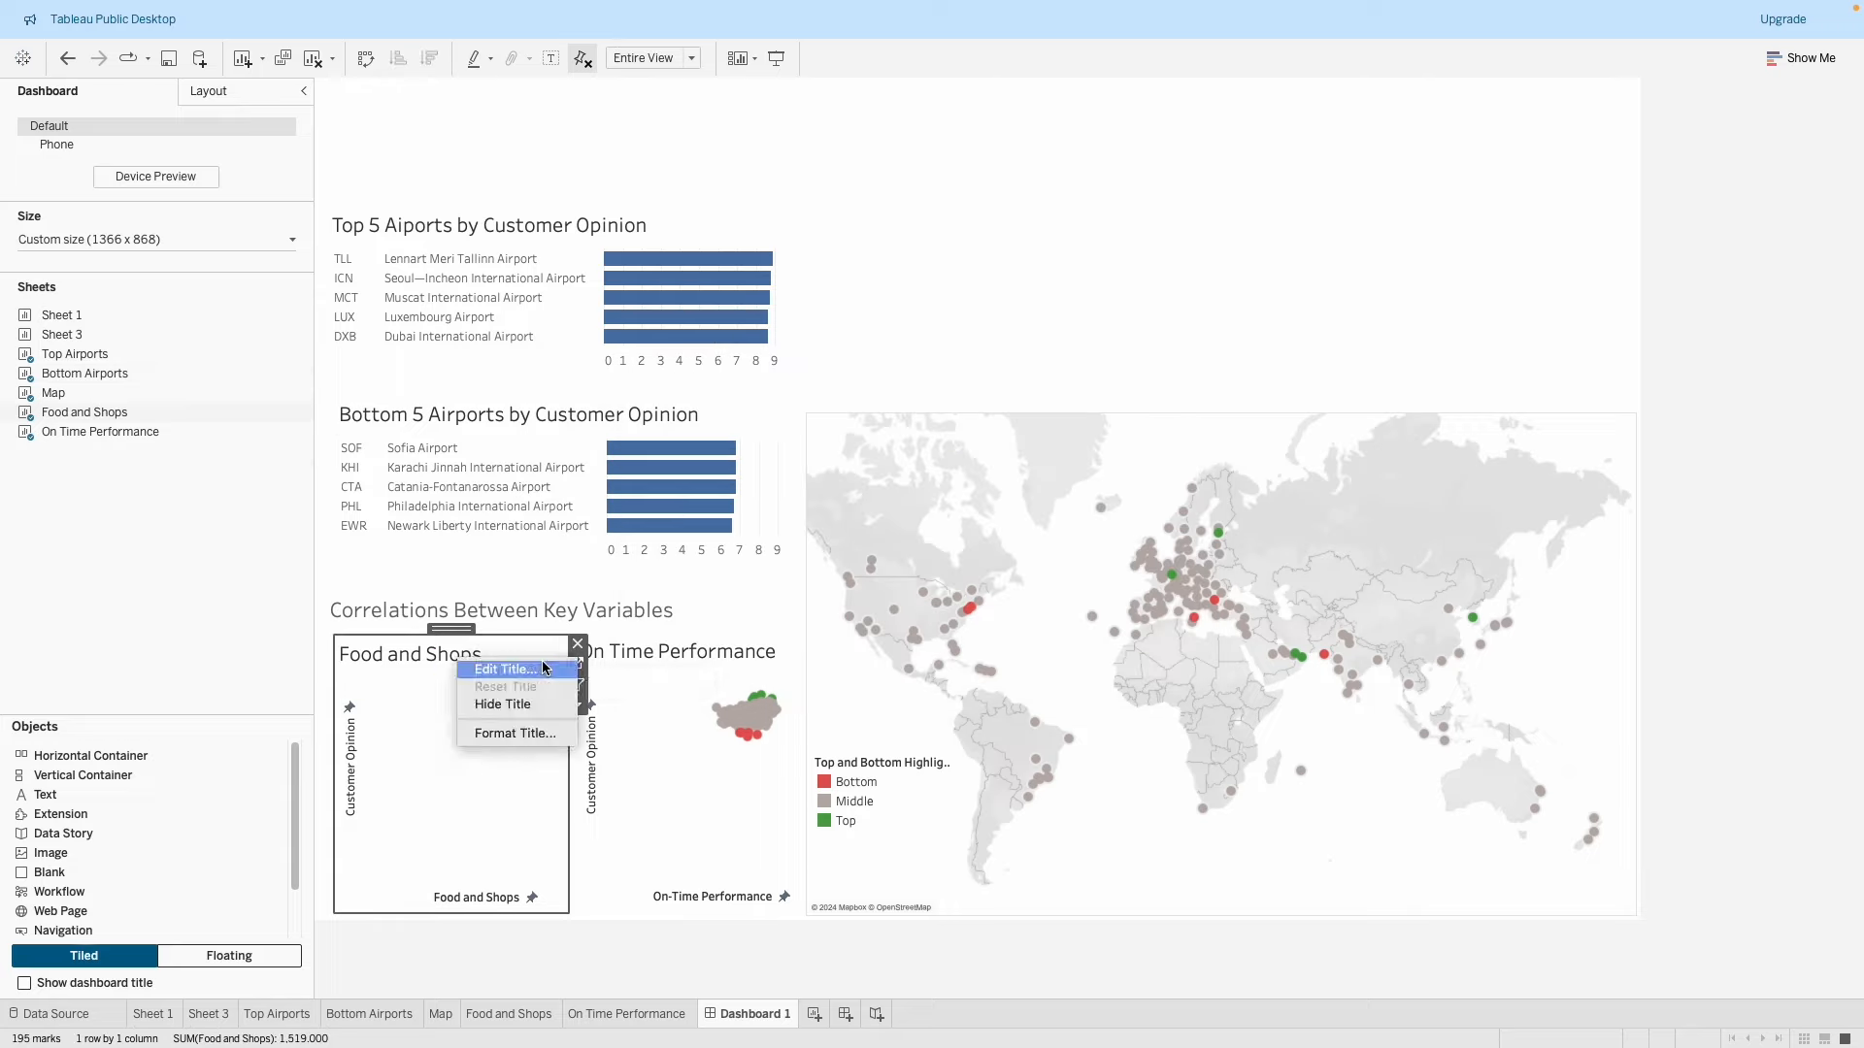
left_click(503, 704)
right_click(669, 655)
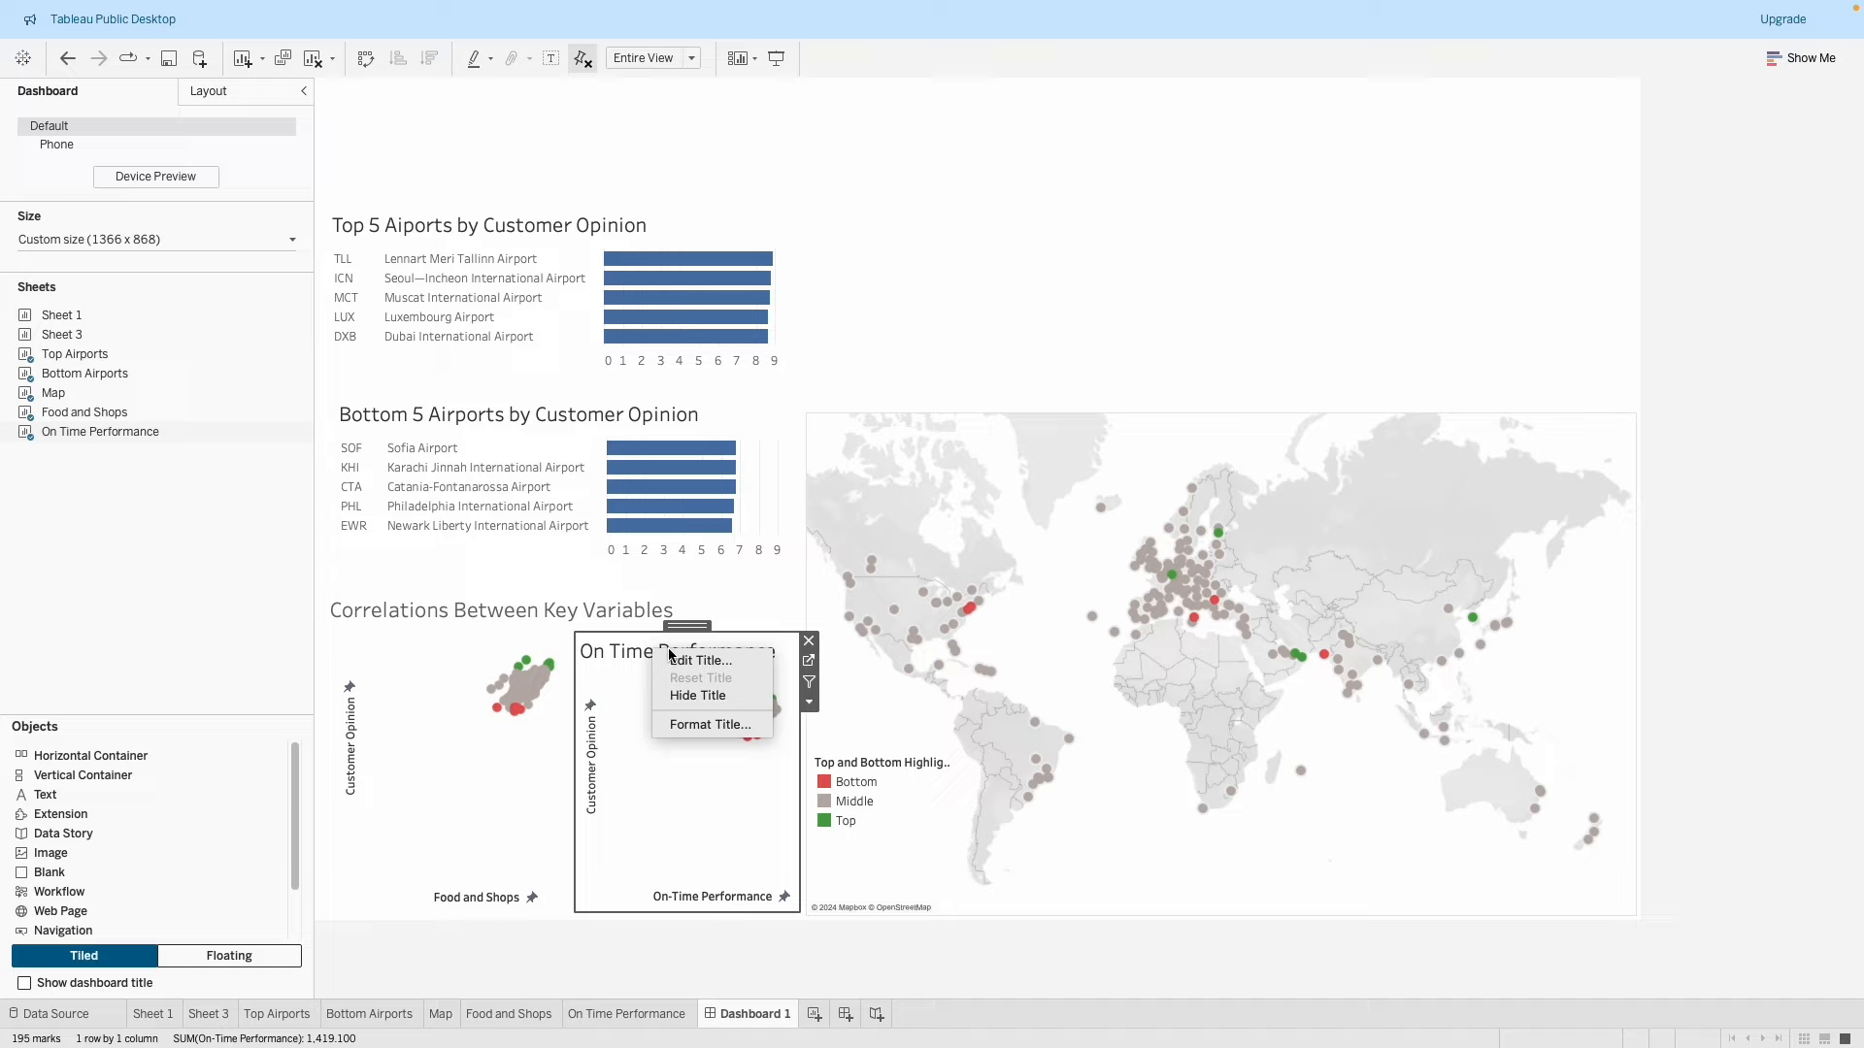
left_click(709, 693)
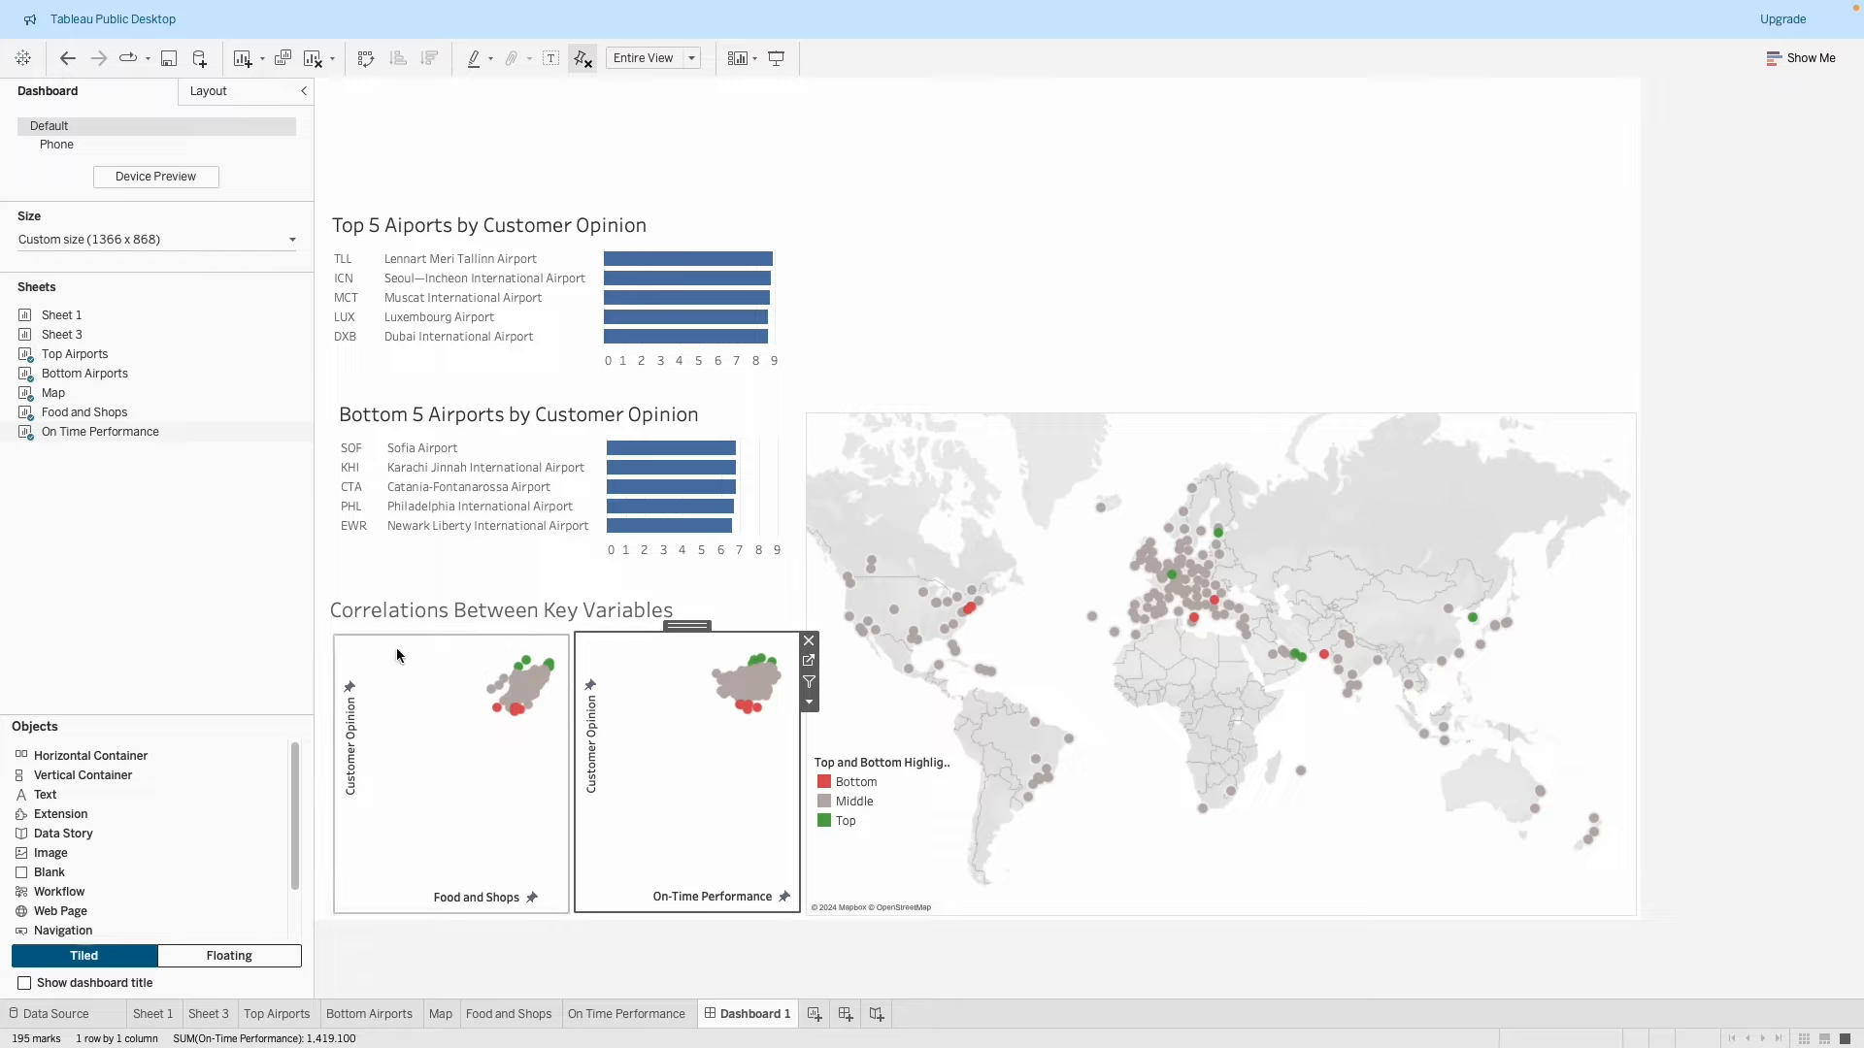
Nudge the "Correlations Between Key Variables" heading slightly closer to the scatter plots and deselect it.
left_click(735, 592)
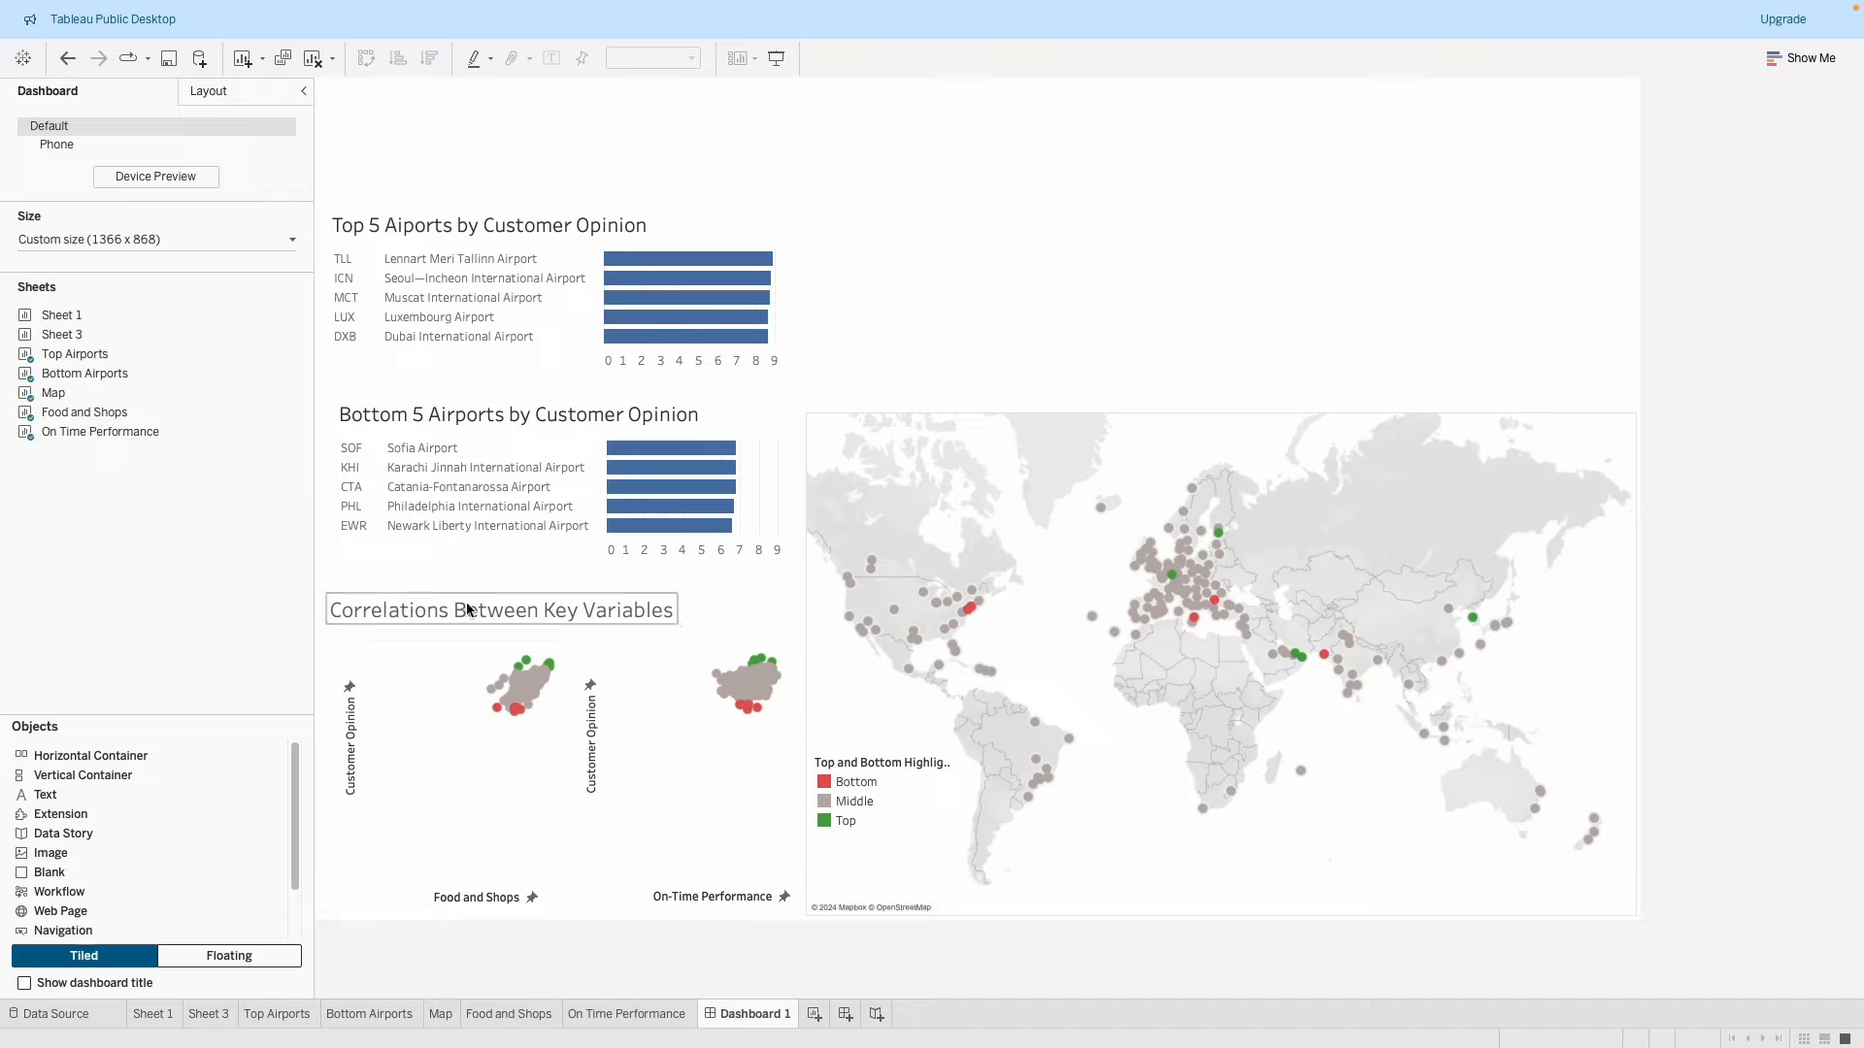
left_click(537, 605)
left_click_drag(515, 587, 516, 595)
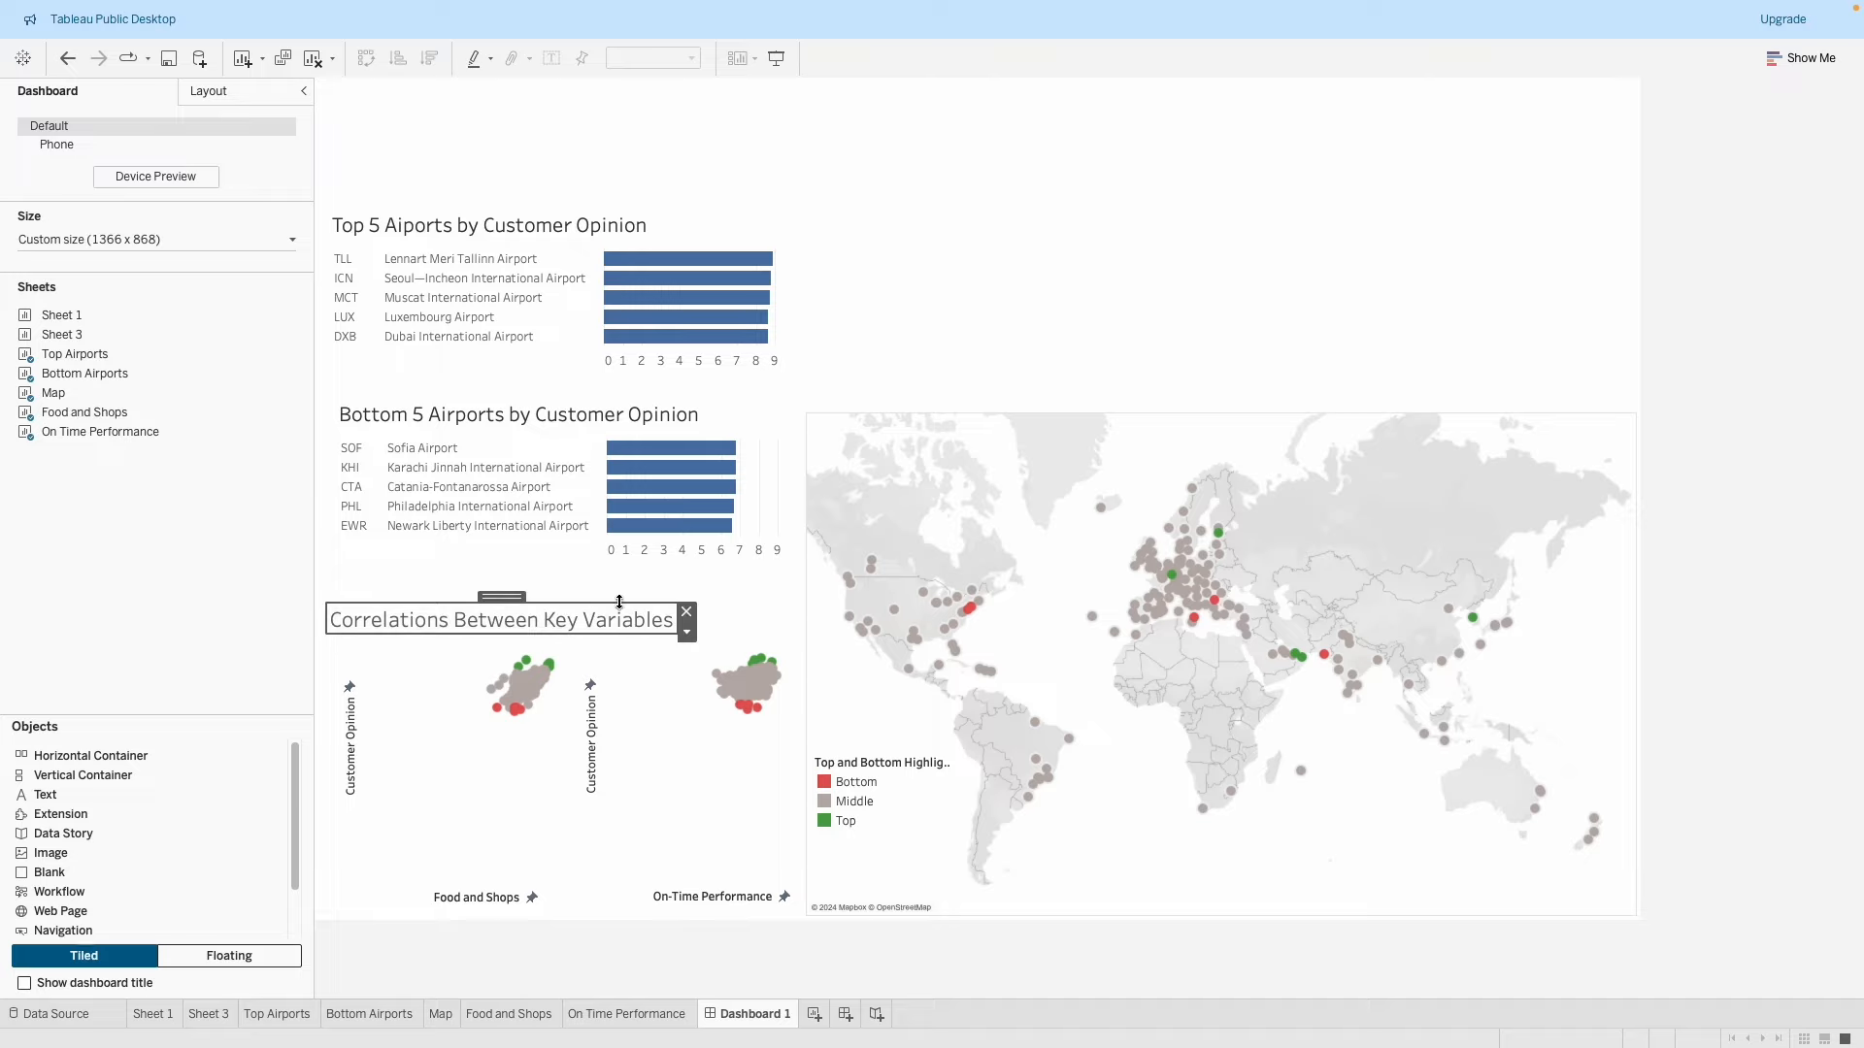
left_click(943, 353)
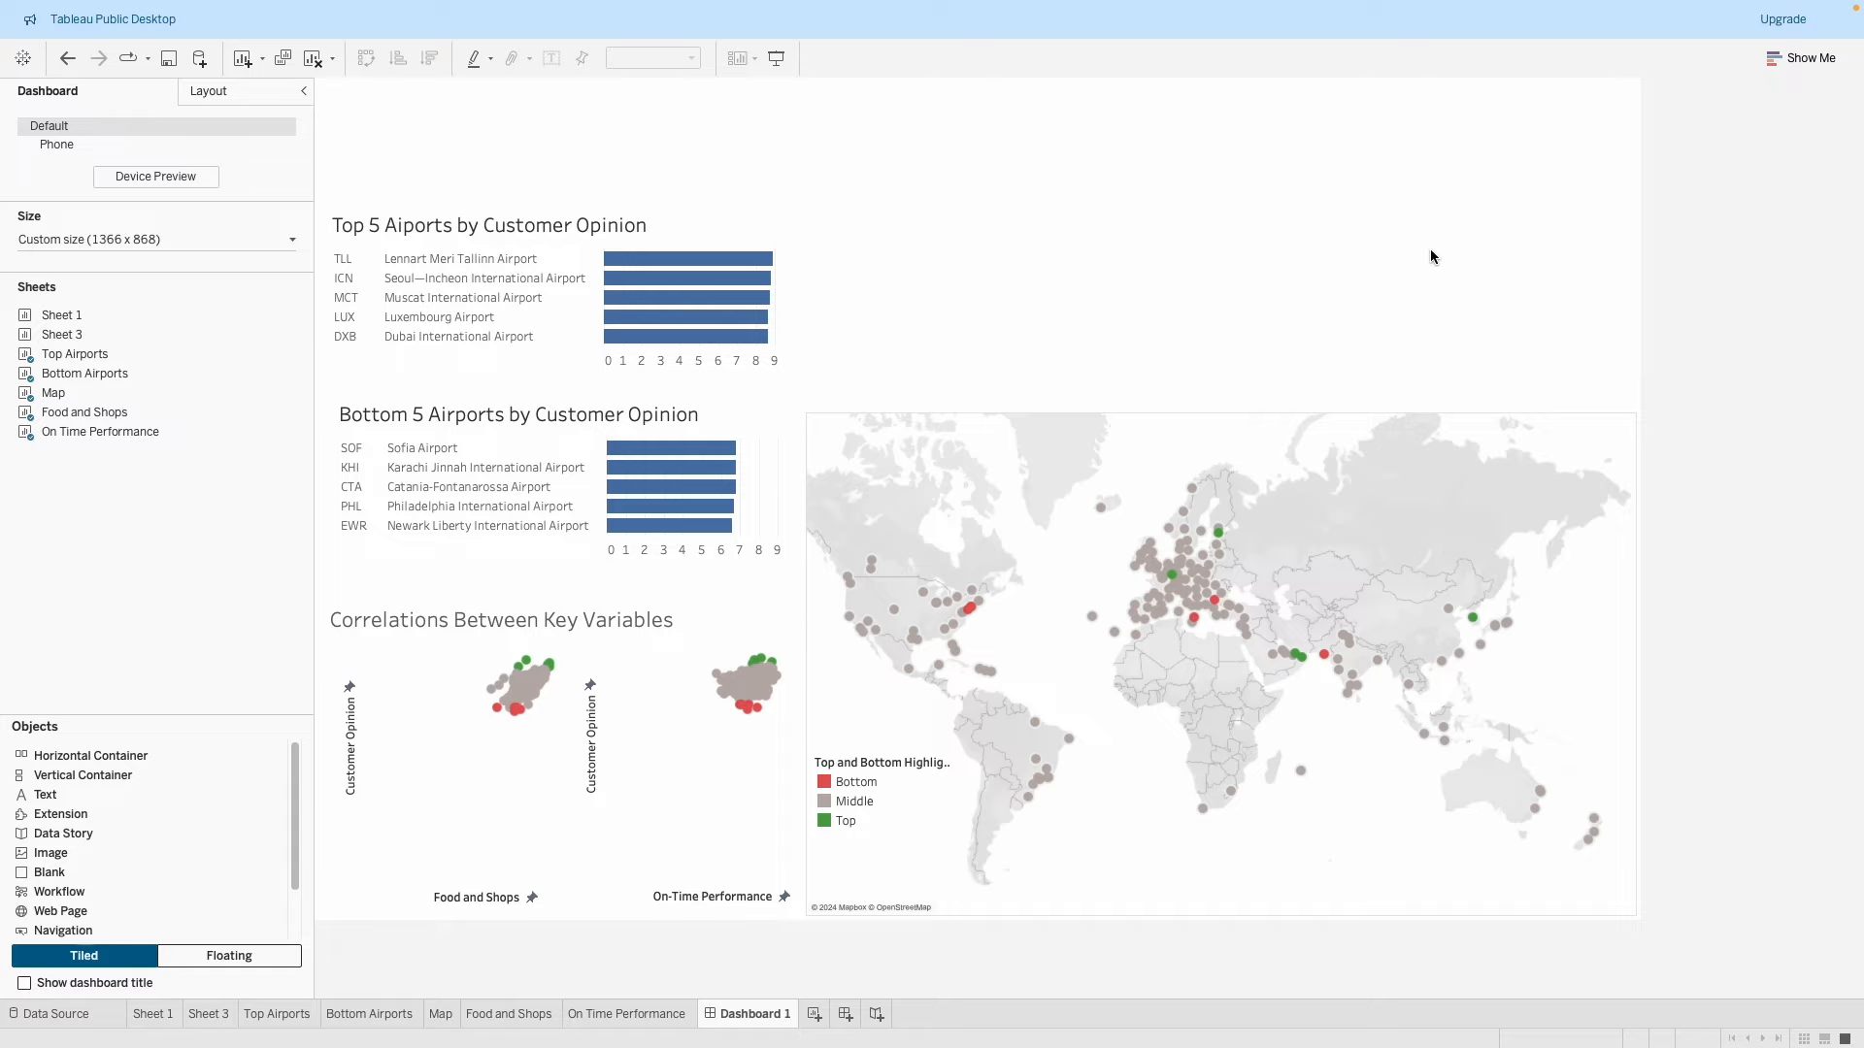
On the Map sheet, turn off the Country/Region and State/Province borders and names in the background map layers.
left_click(1225, 417)
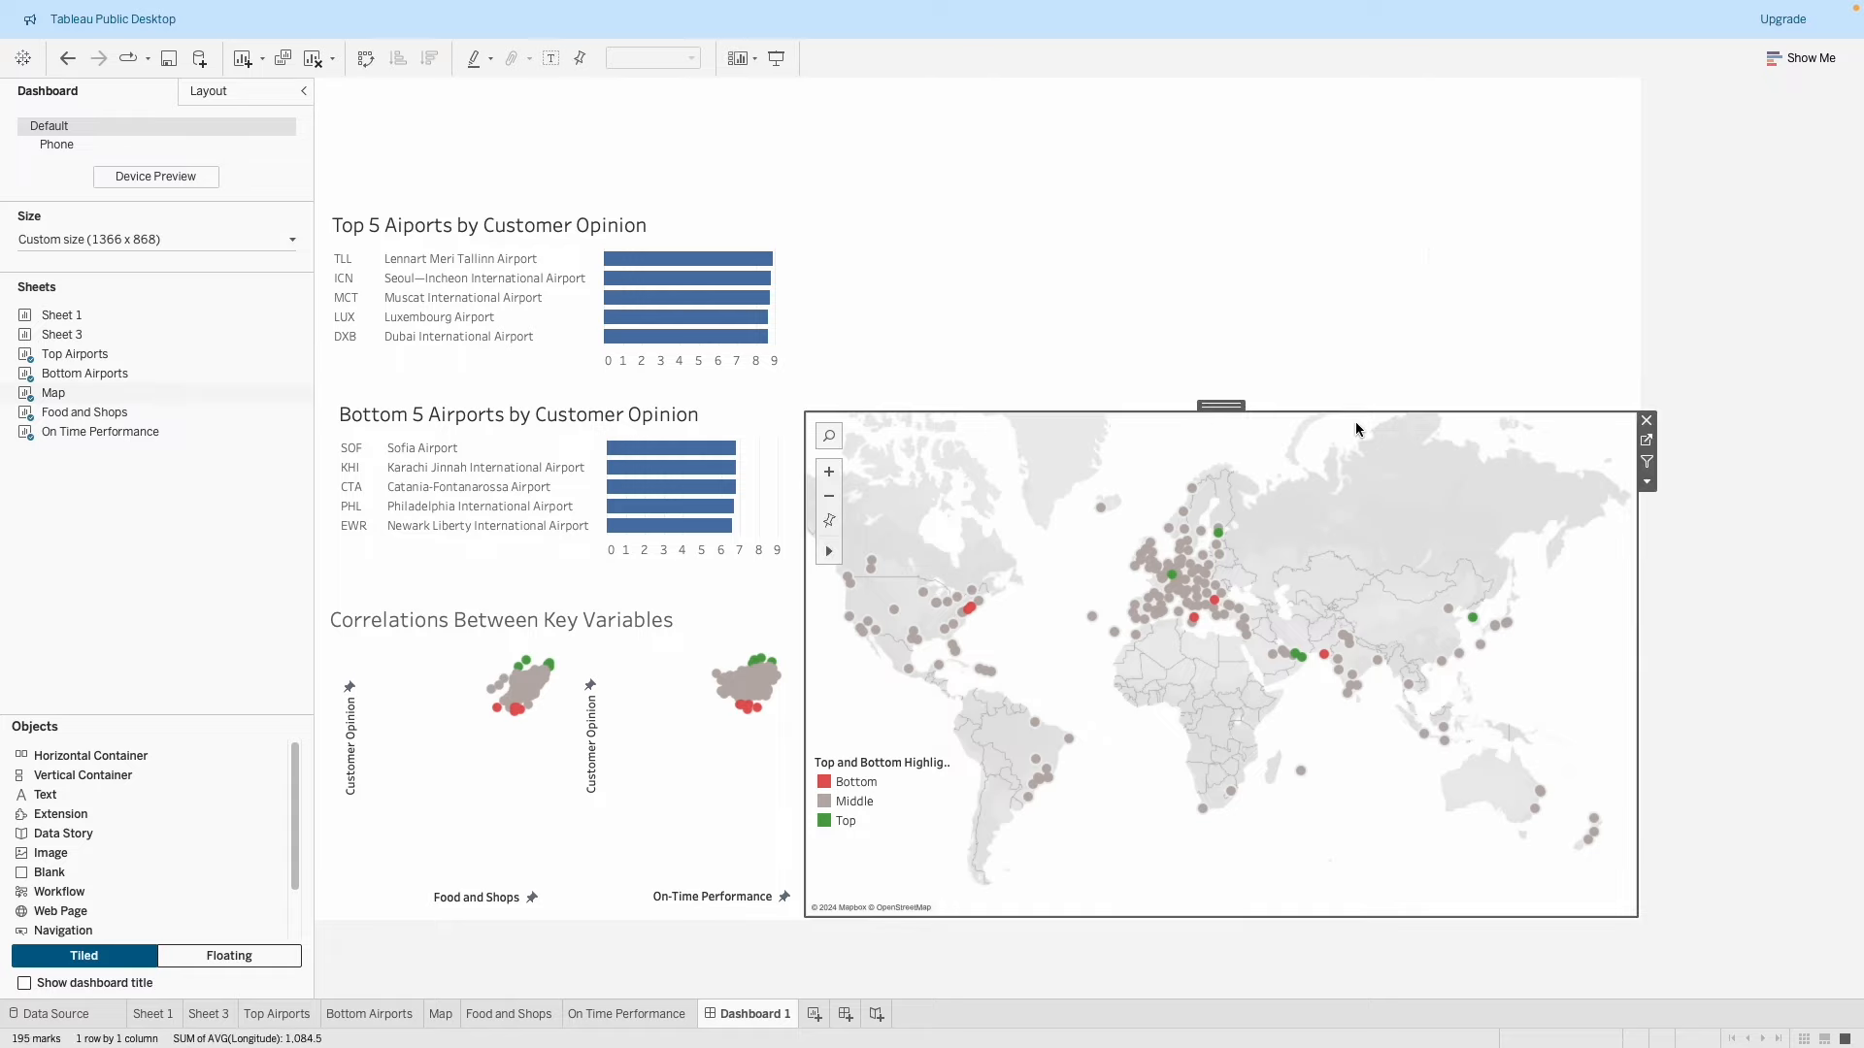
left_click(1647, 443)
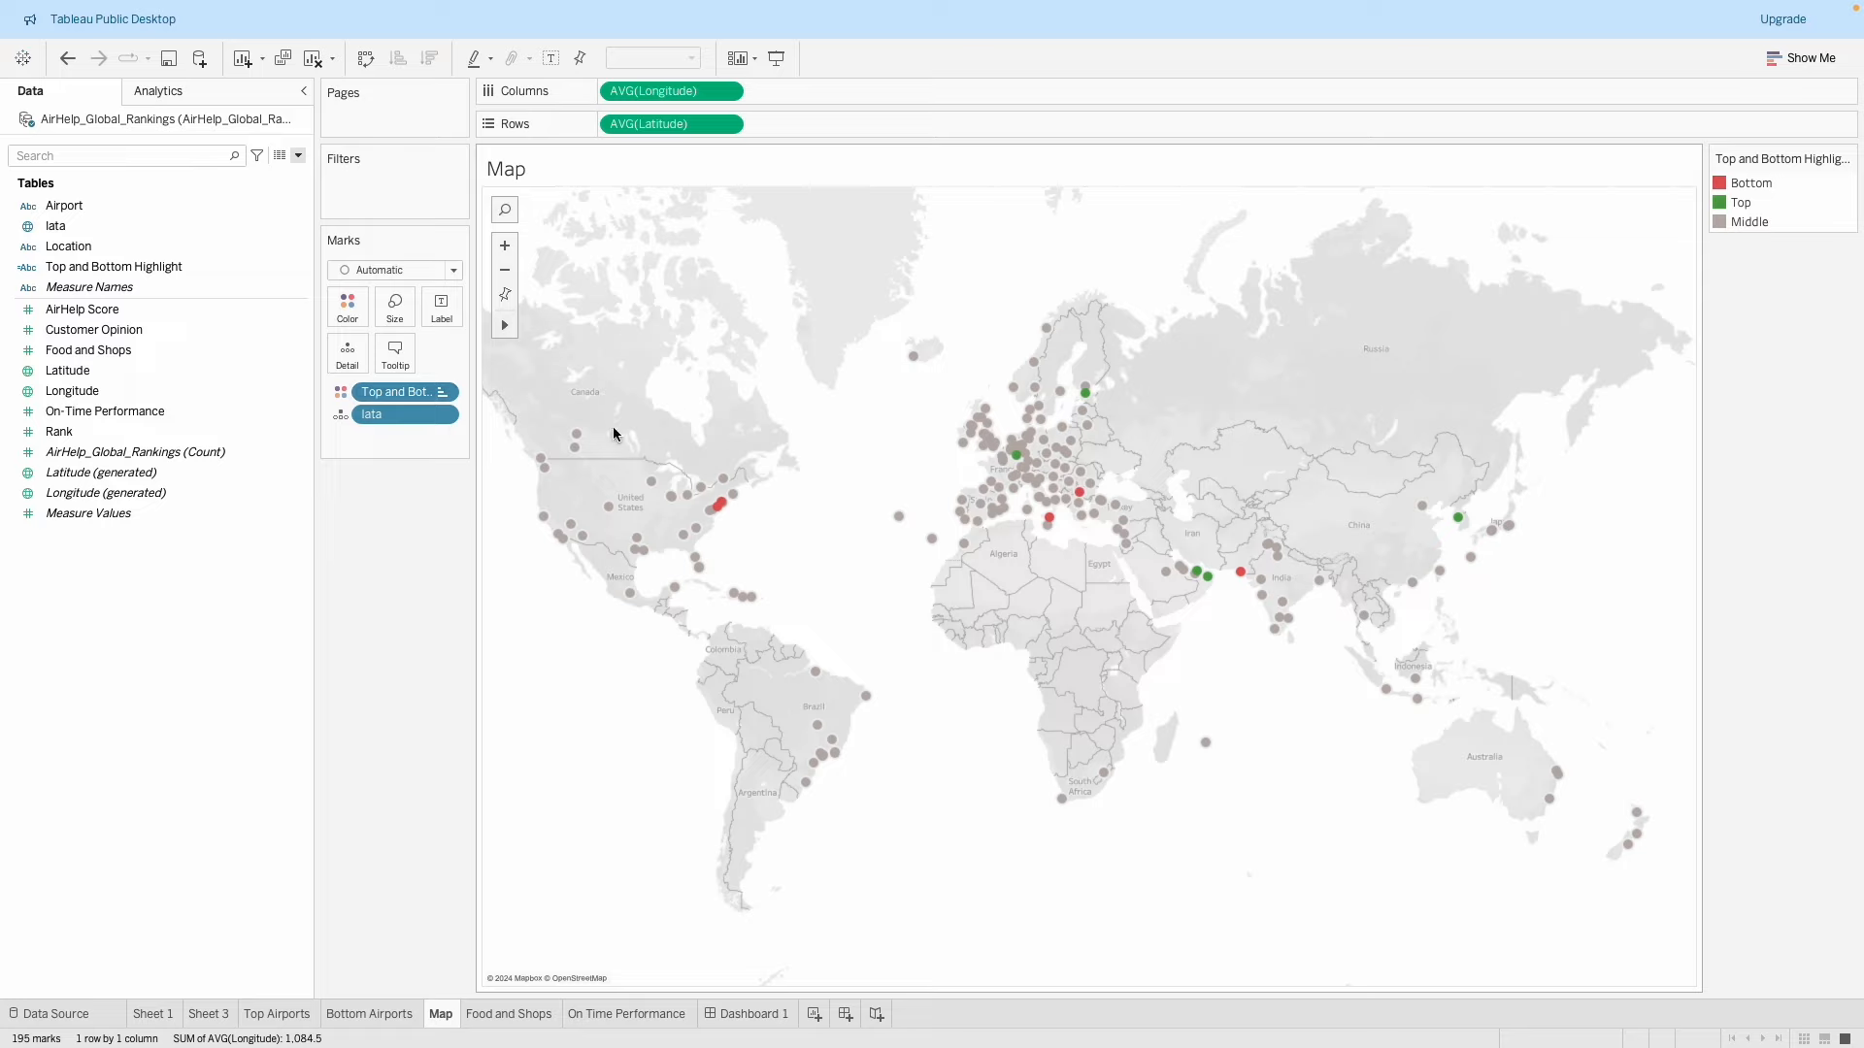
left_click(551, 12)
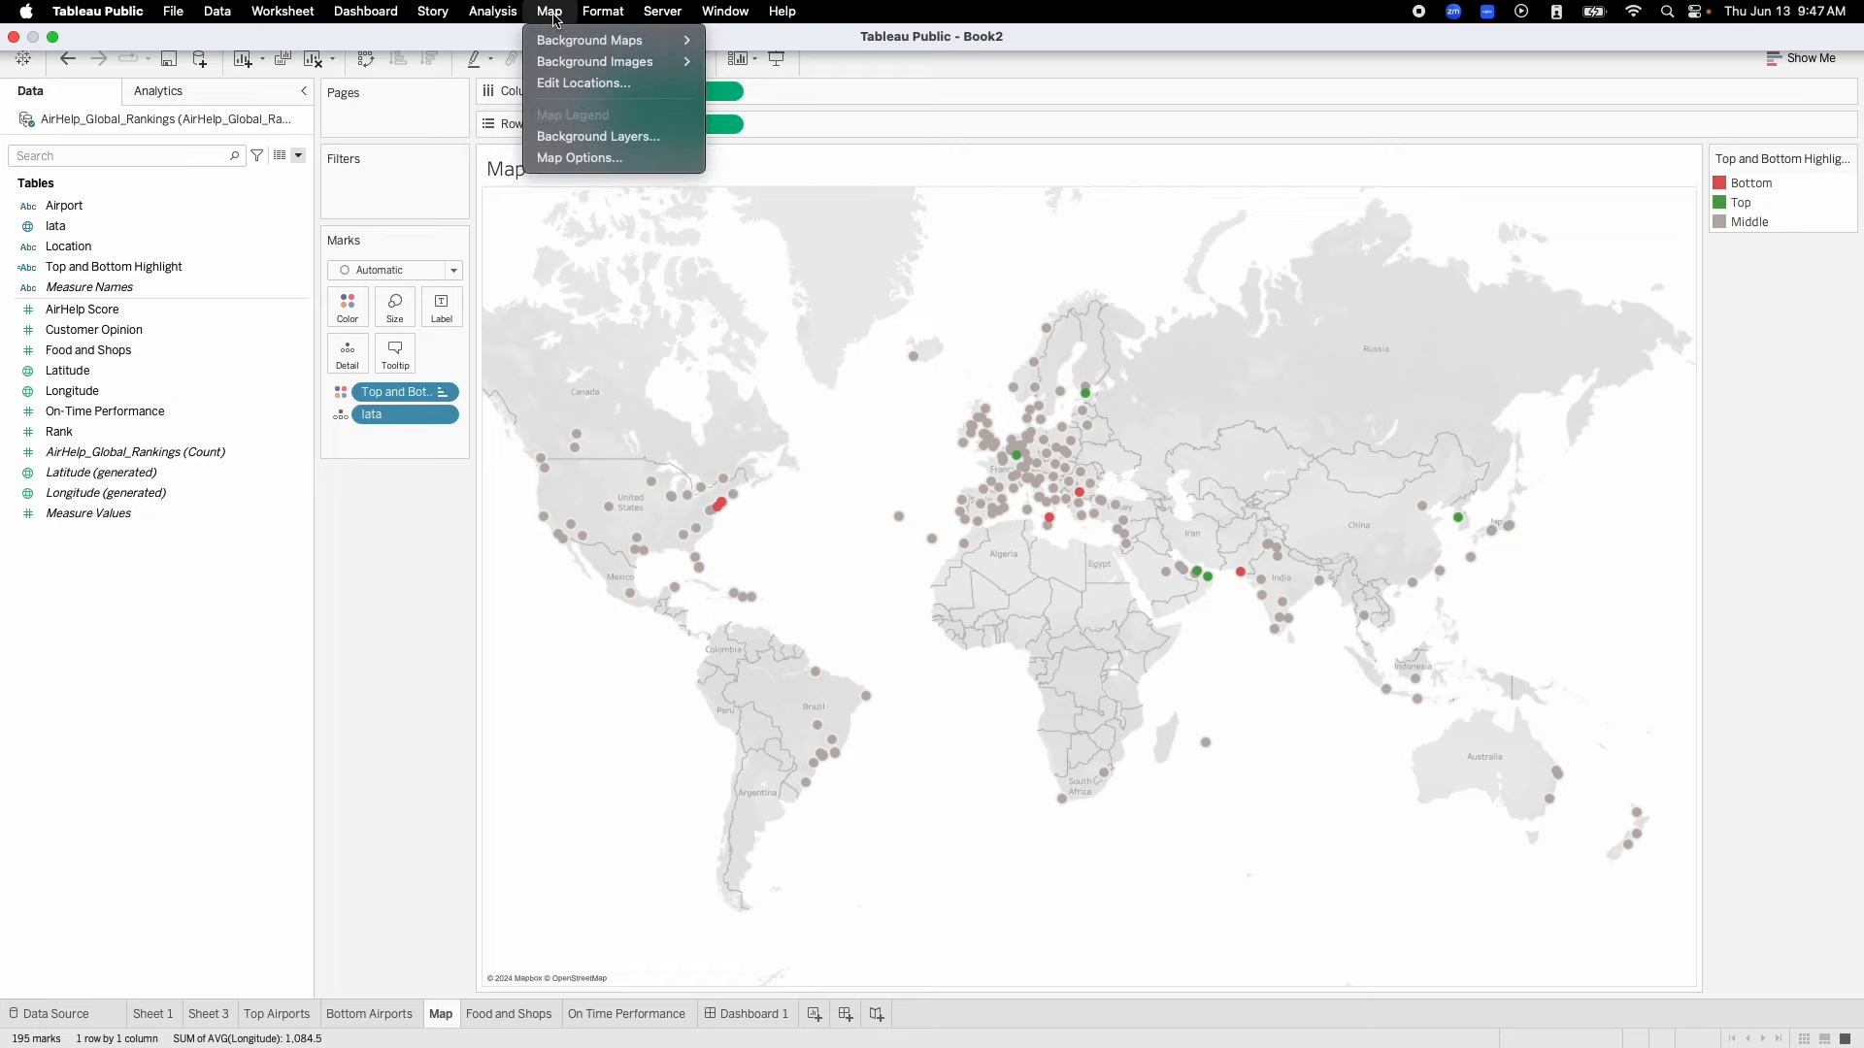
left_click(594, 137)
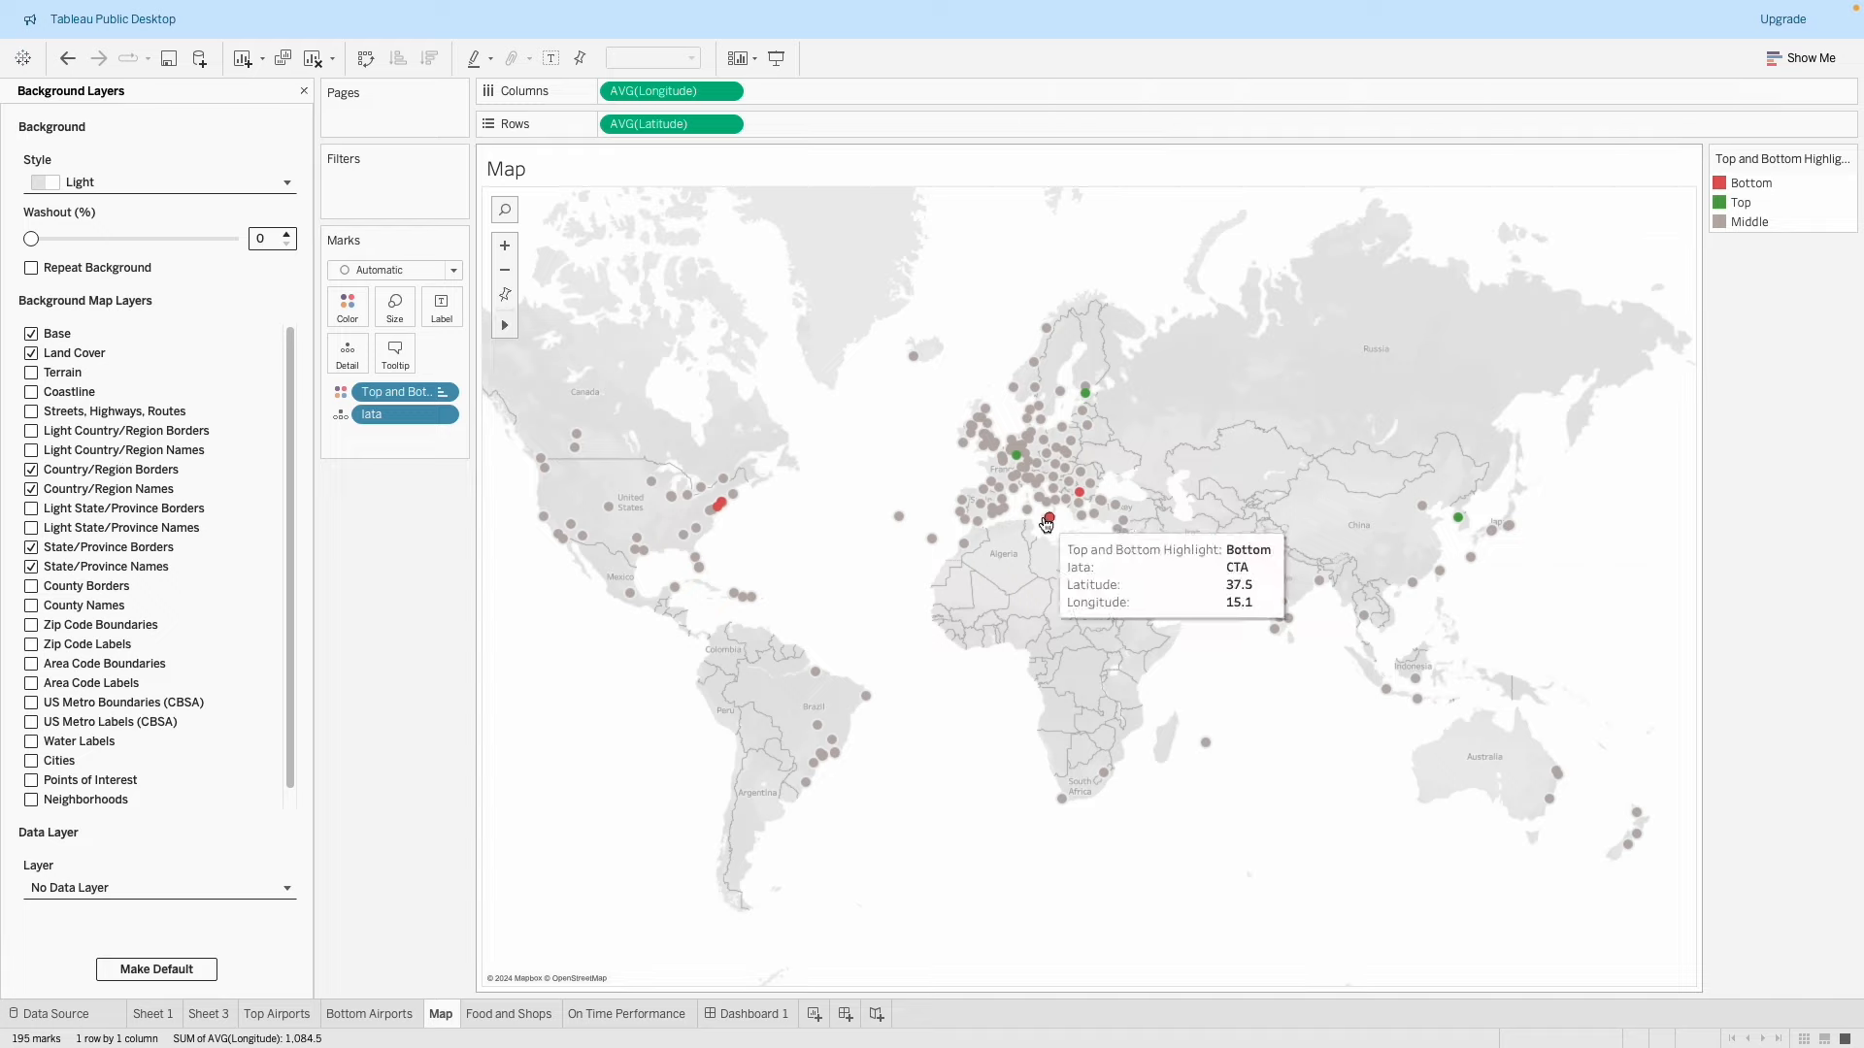
left_click(35, 474)
left_click(33, 489)
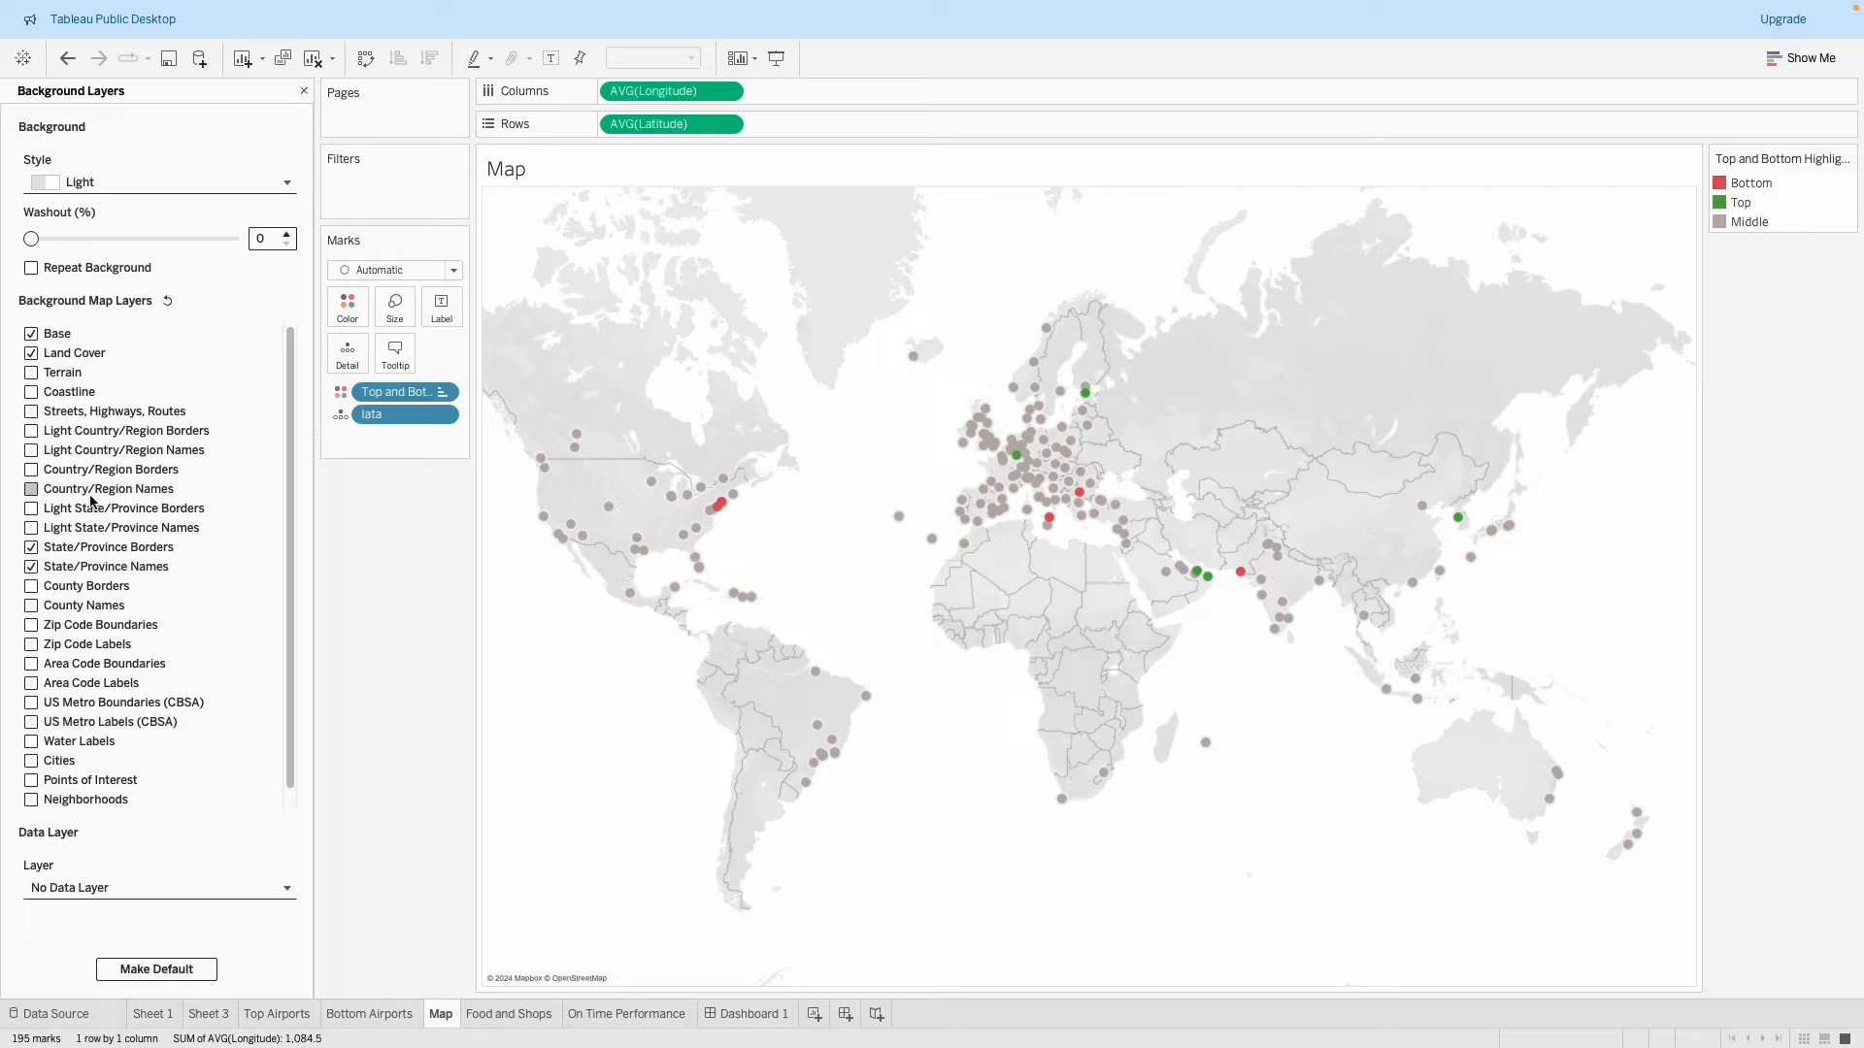
left_click(32, 547)
left_click(31, 567)
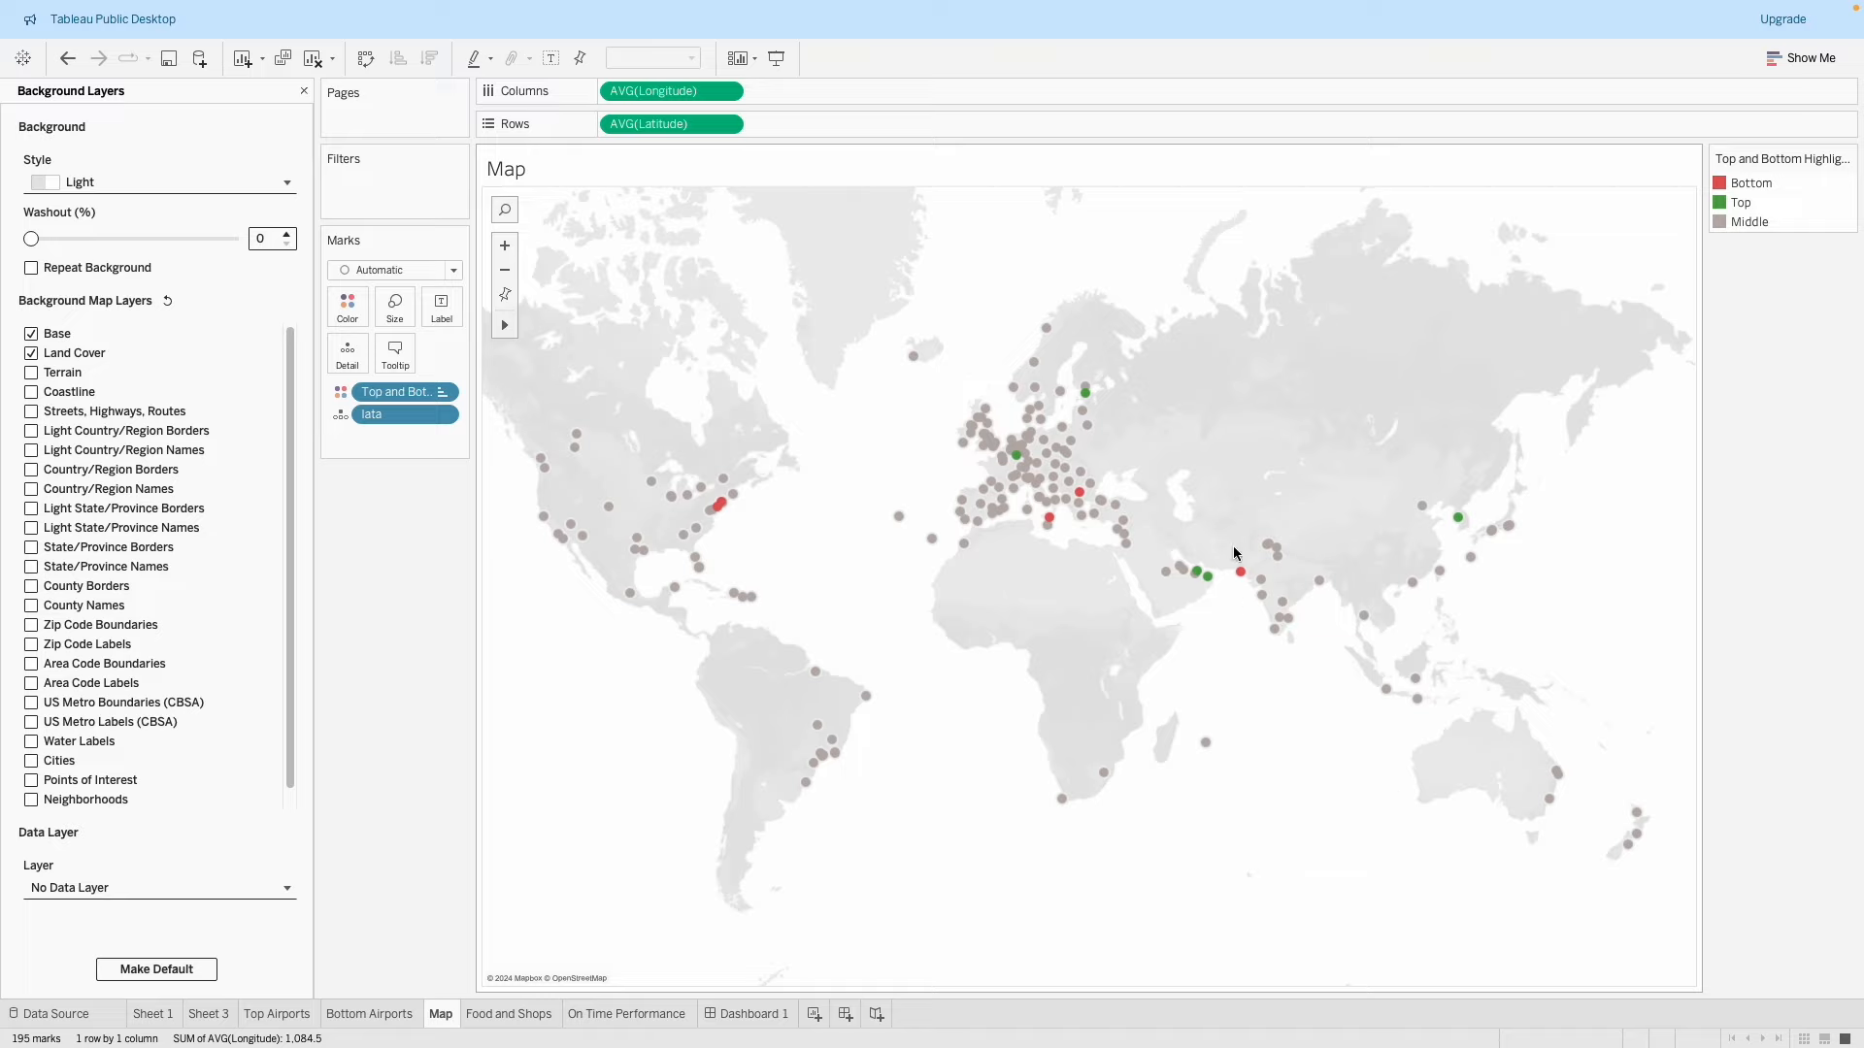
Keep the Light map style, try a background washout of 78%, reduce it to a lower amount and return to Dashboard 1.
mouse_move(1201, 573)
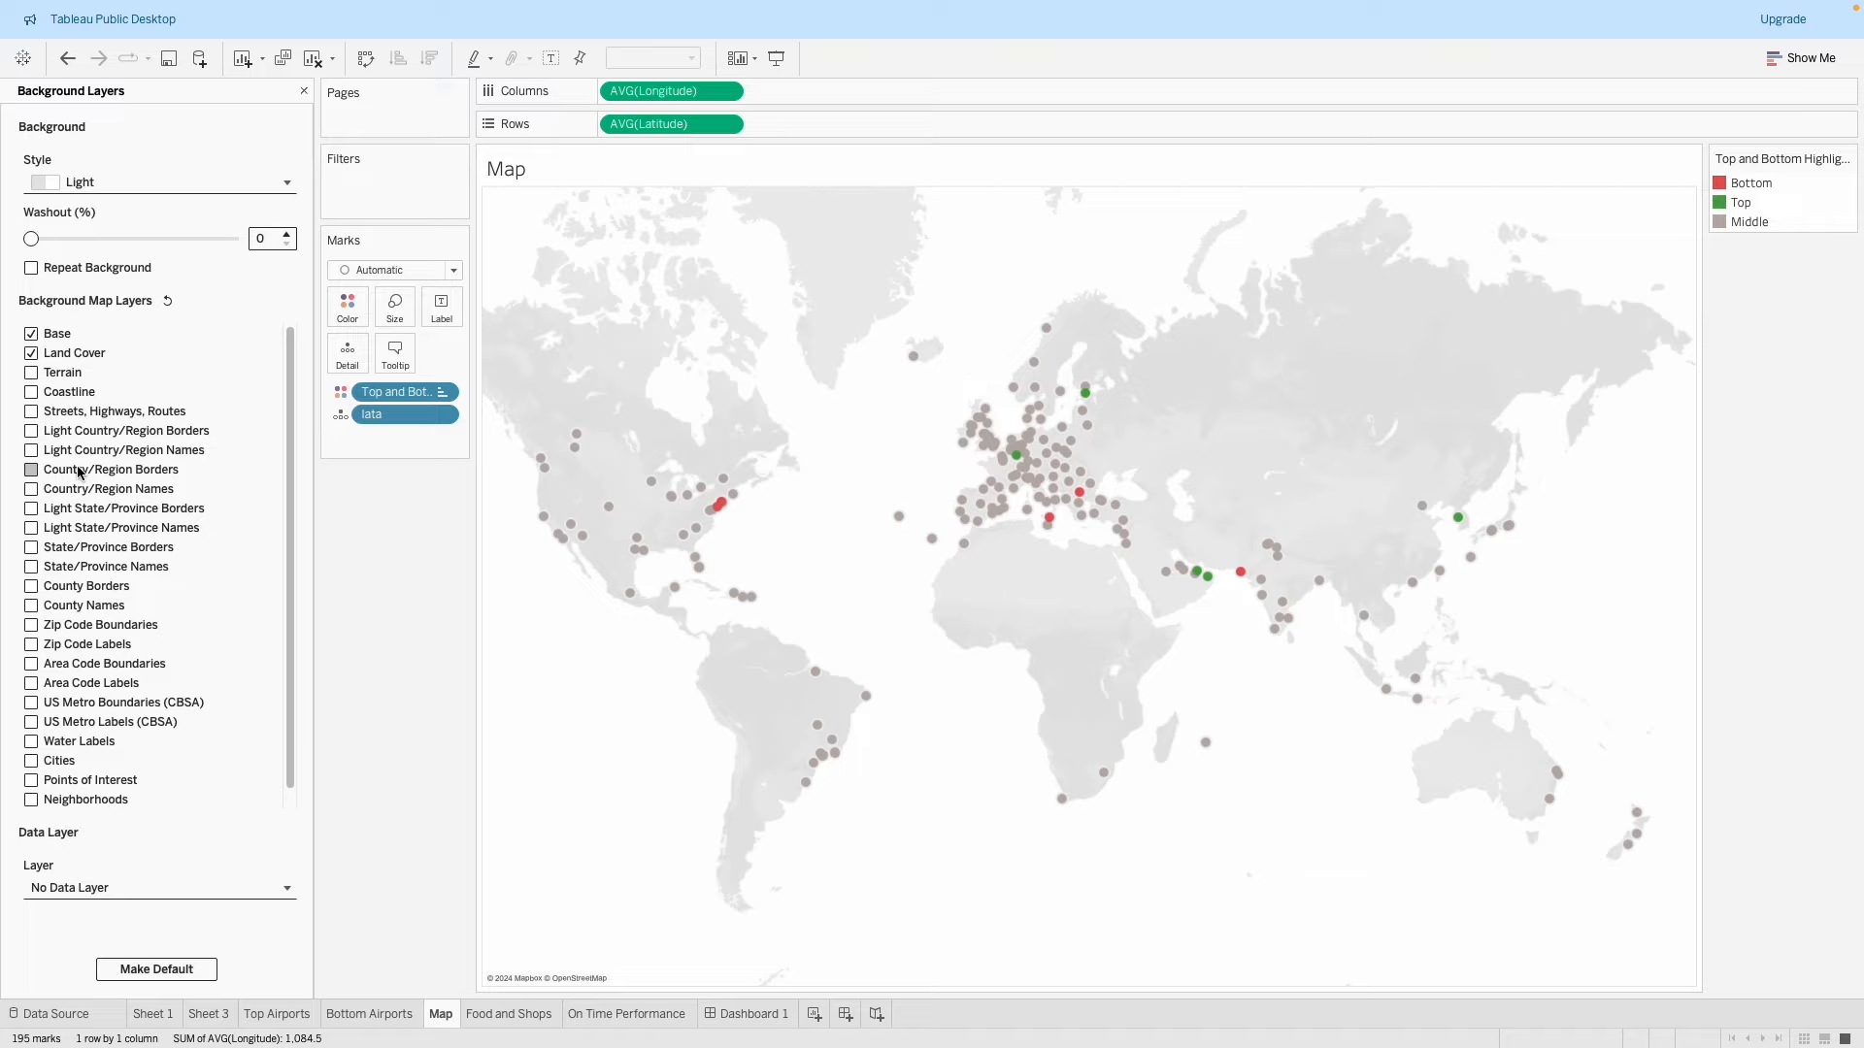
left_click(127, 182)
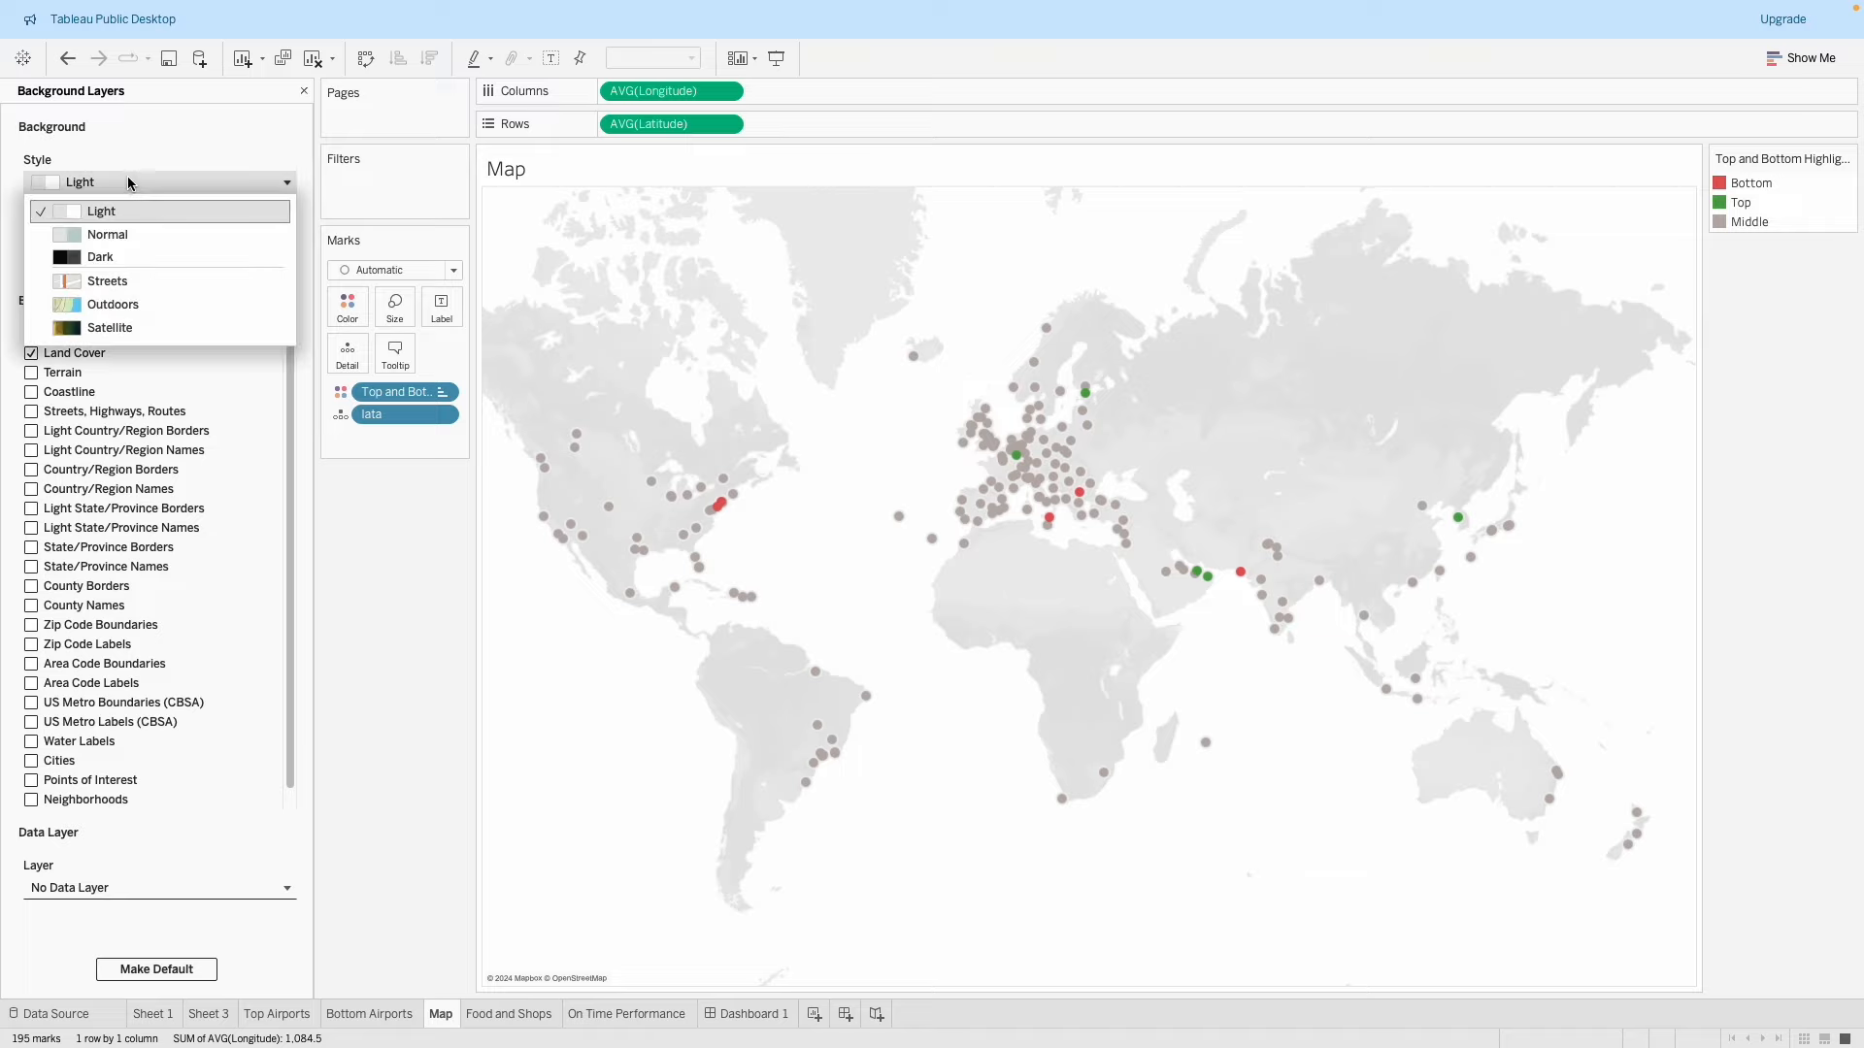
left_click(132, 178)
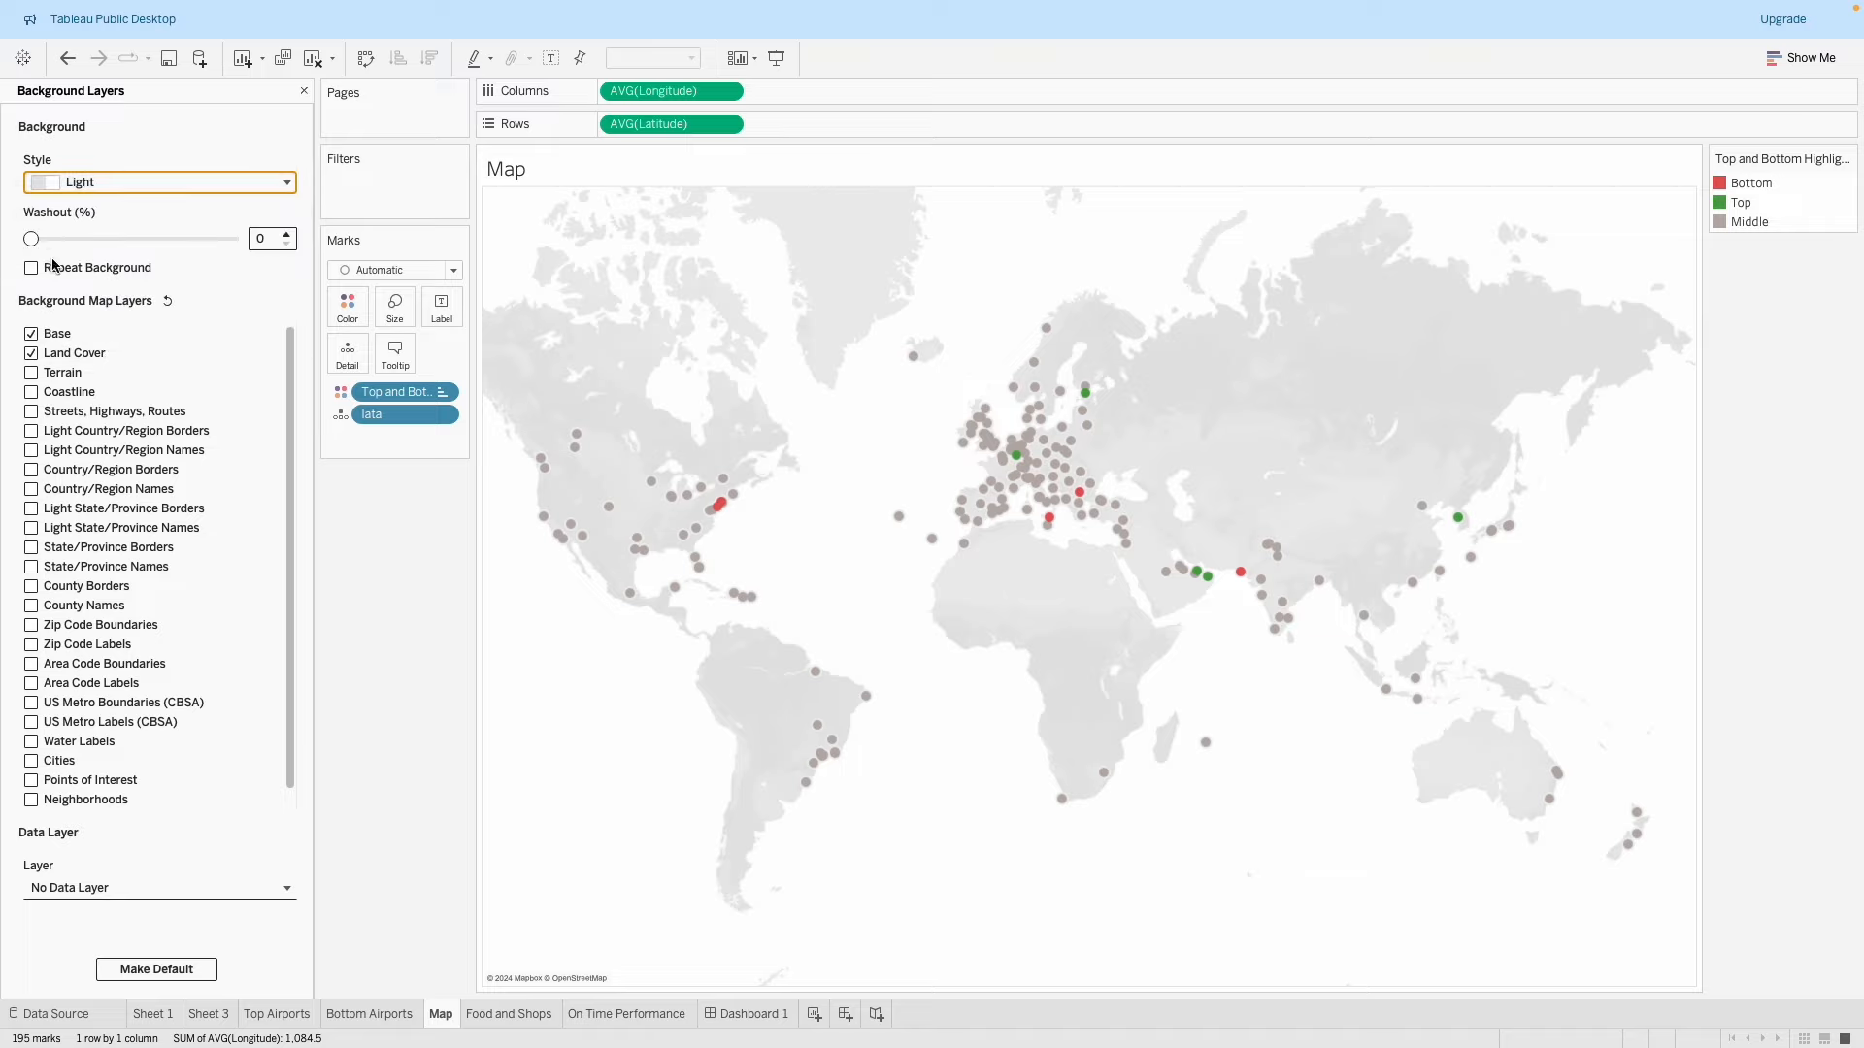
left_click_drag(31, 238, 193, 242)
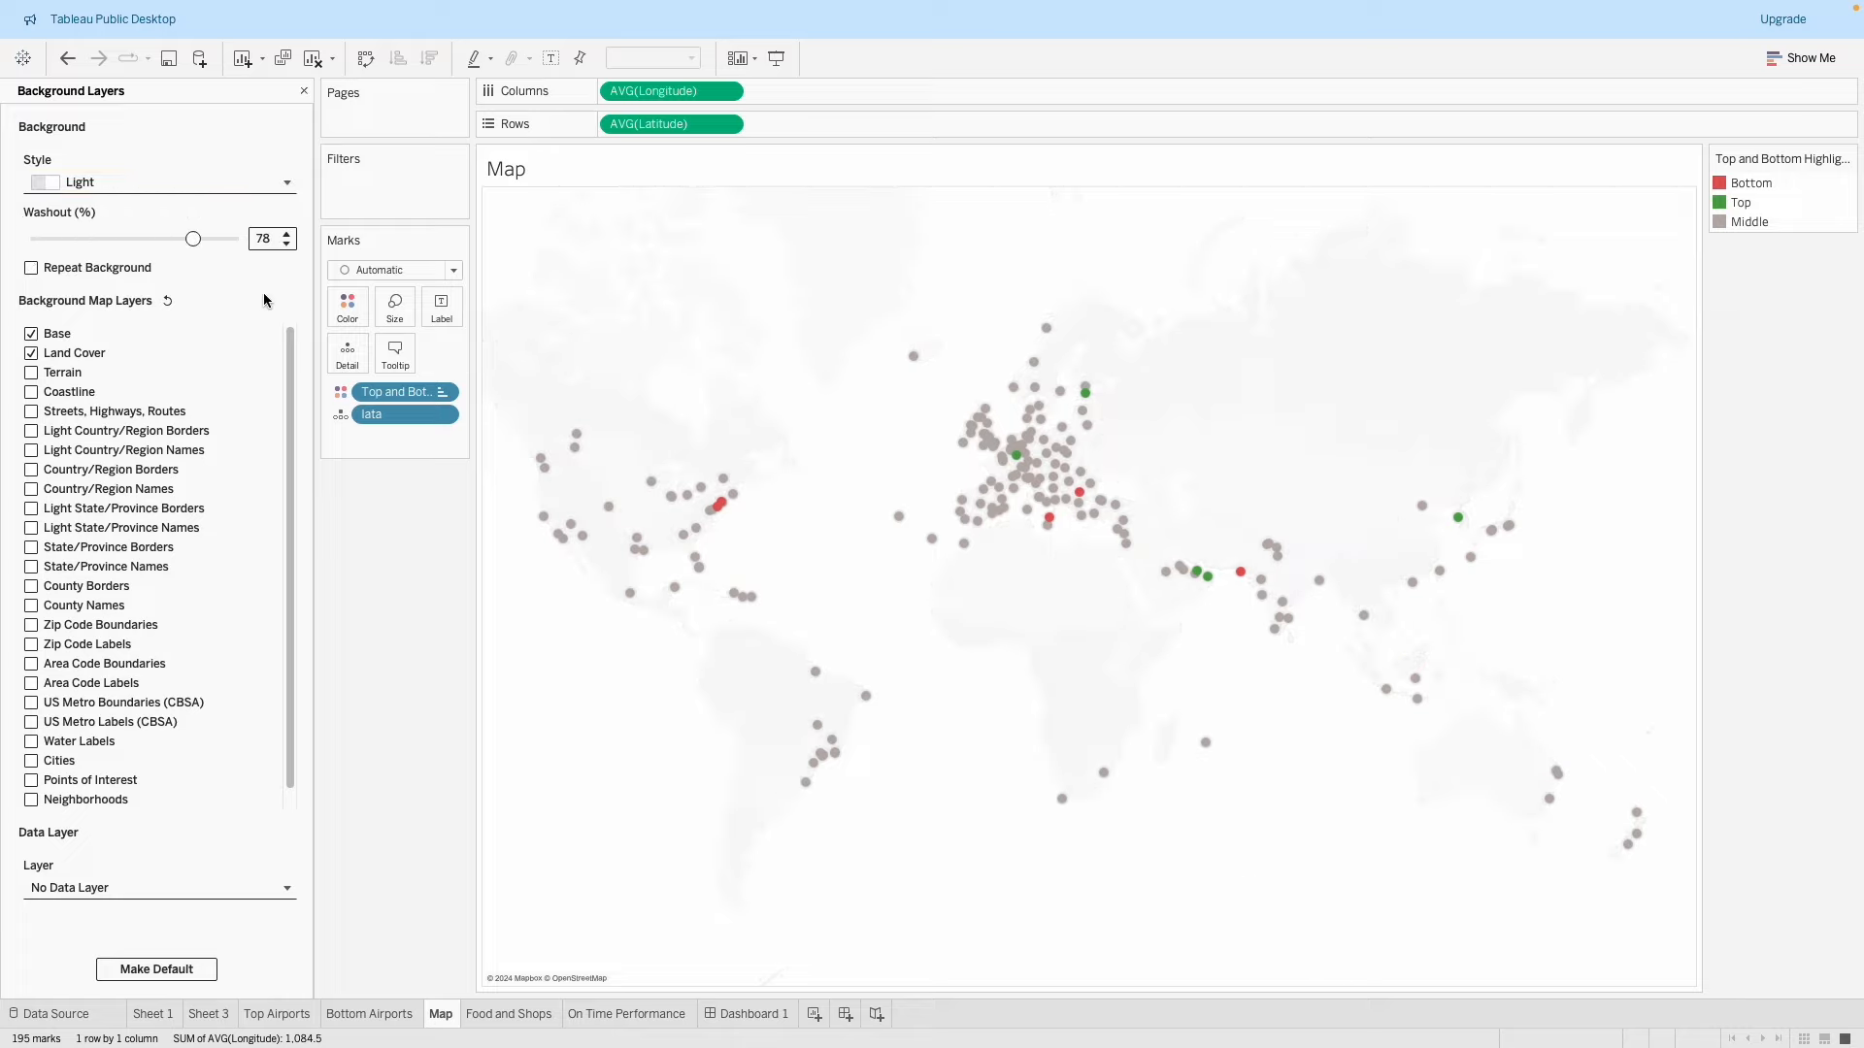
left_click_drag(193, 240, 94, 240)
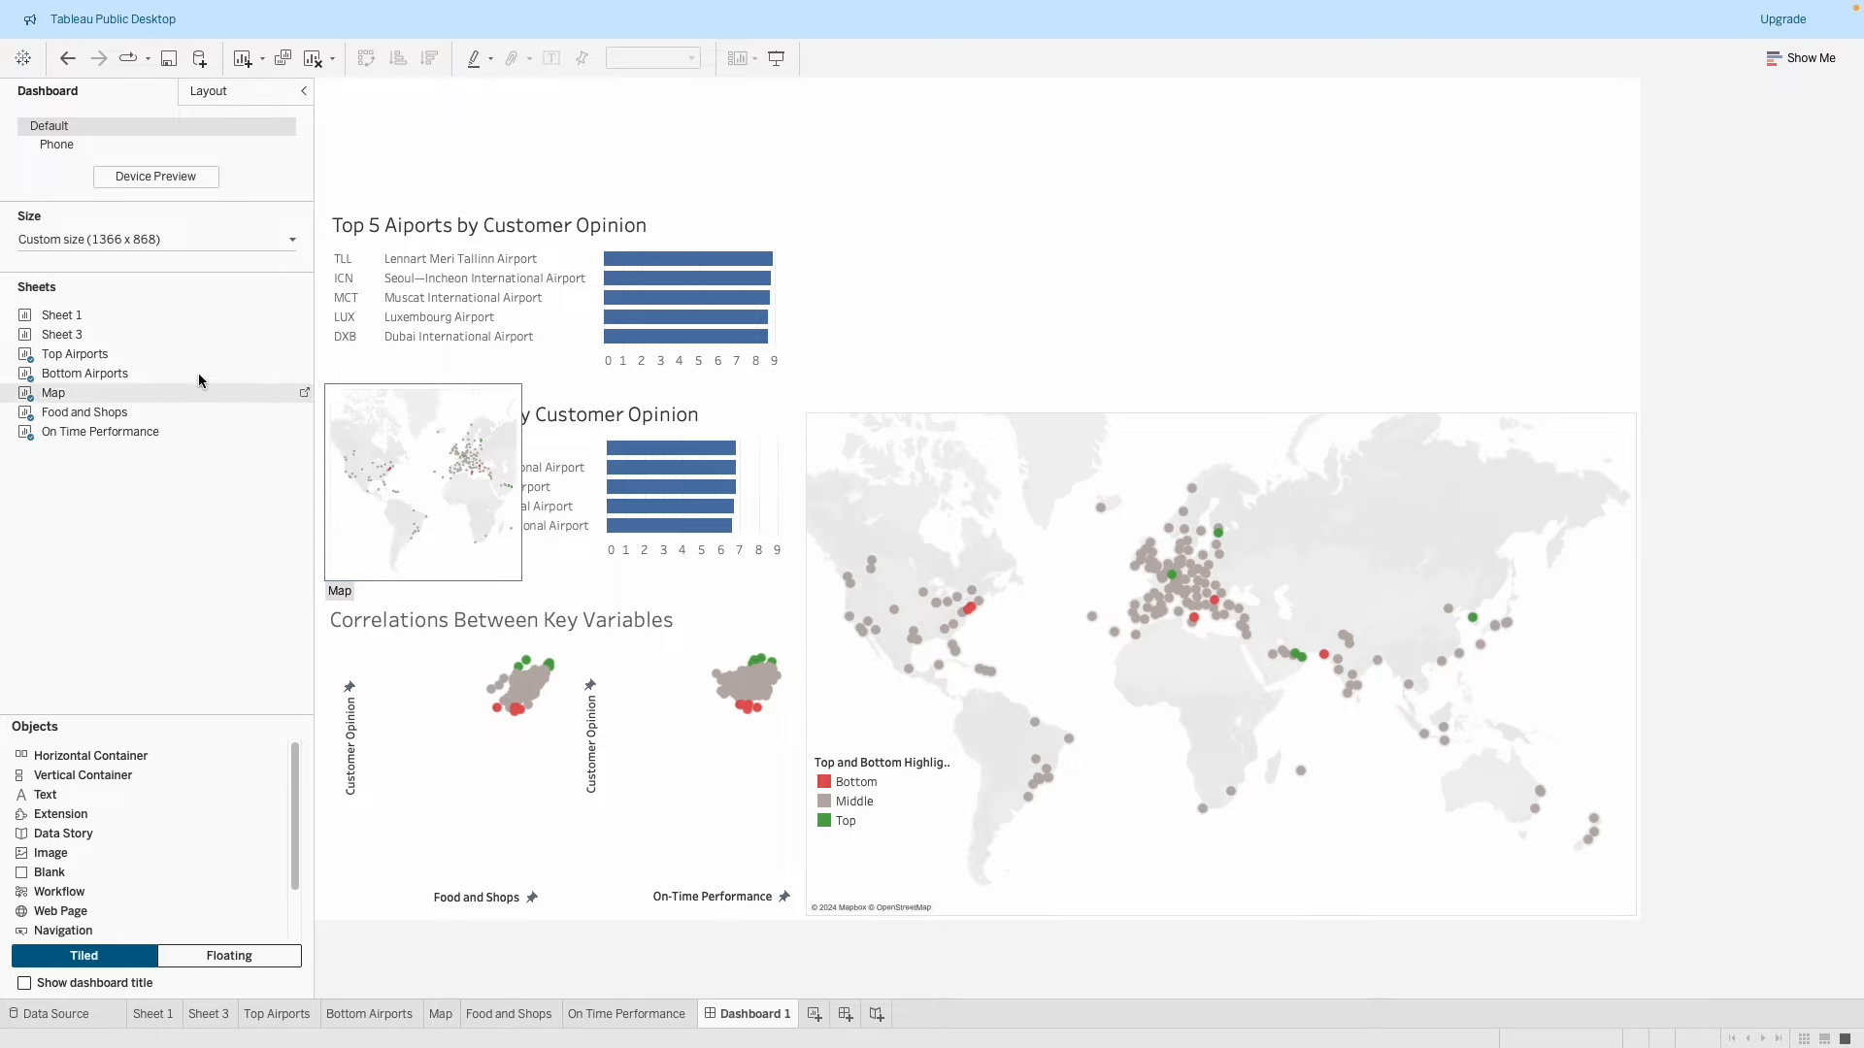
Add a text object at the top of the dashboard reading "Top and Bottom Airports by Customer Opinion, 2023".
left_click_drag(77, 755, 331, 91)
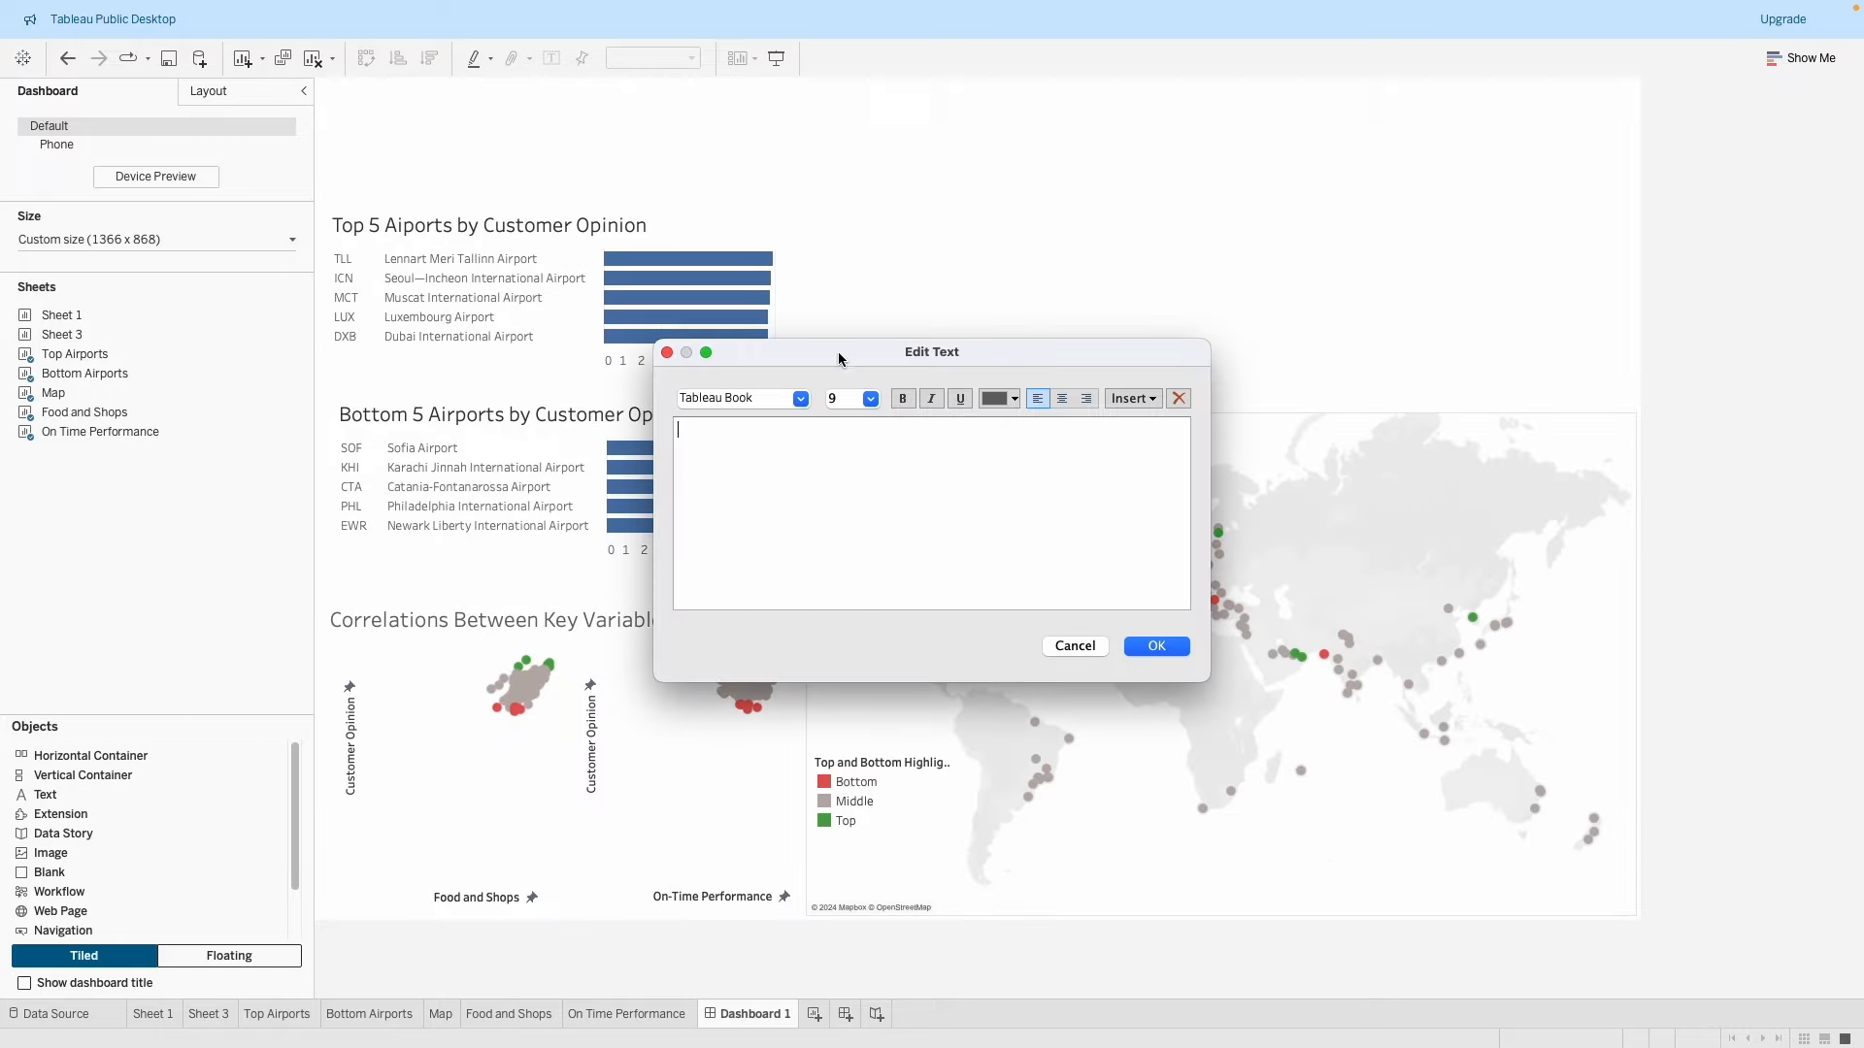
type("Top and Bottom Airports by Customer Opinion")
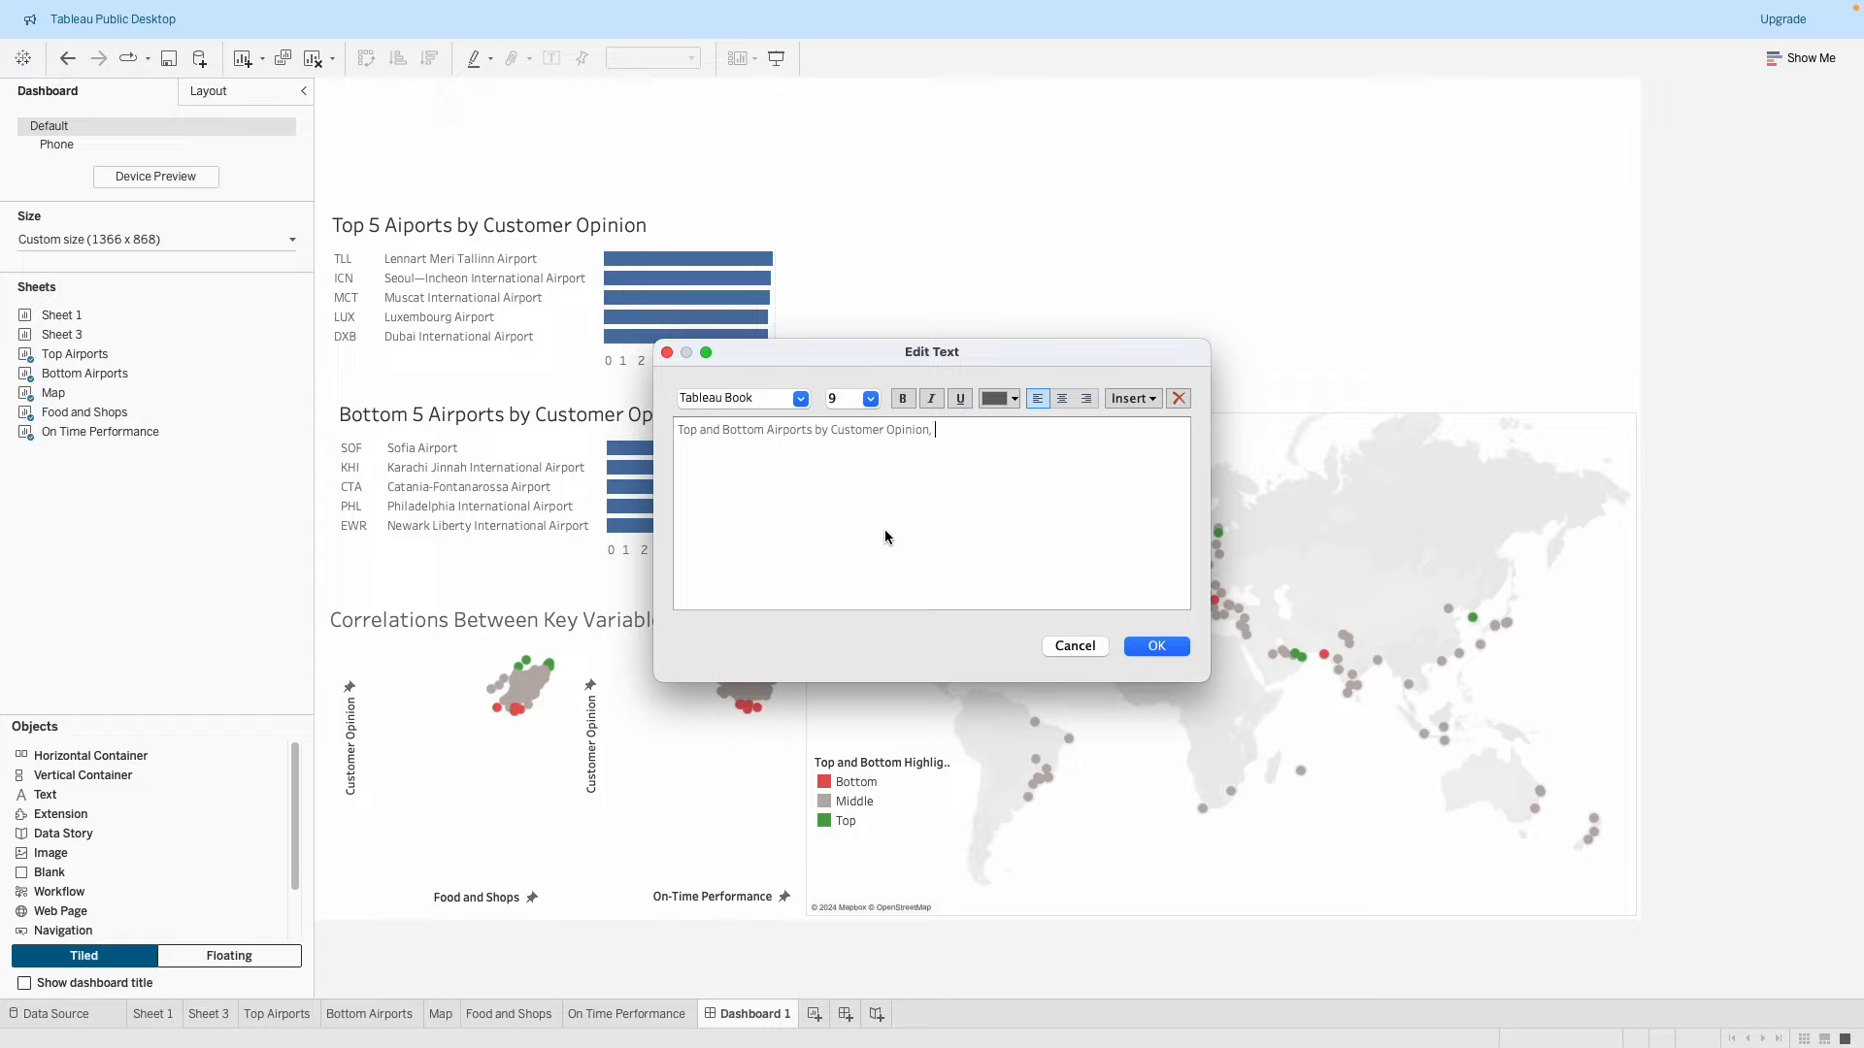
type(", 2023")
left_click(1140, 647)
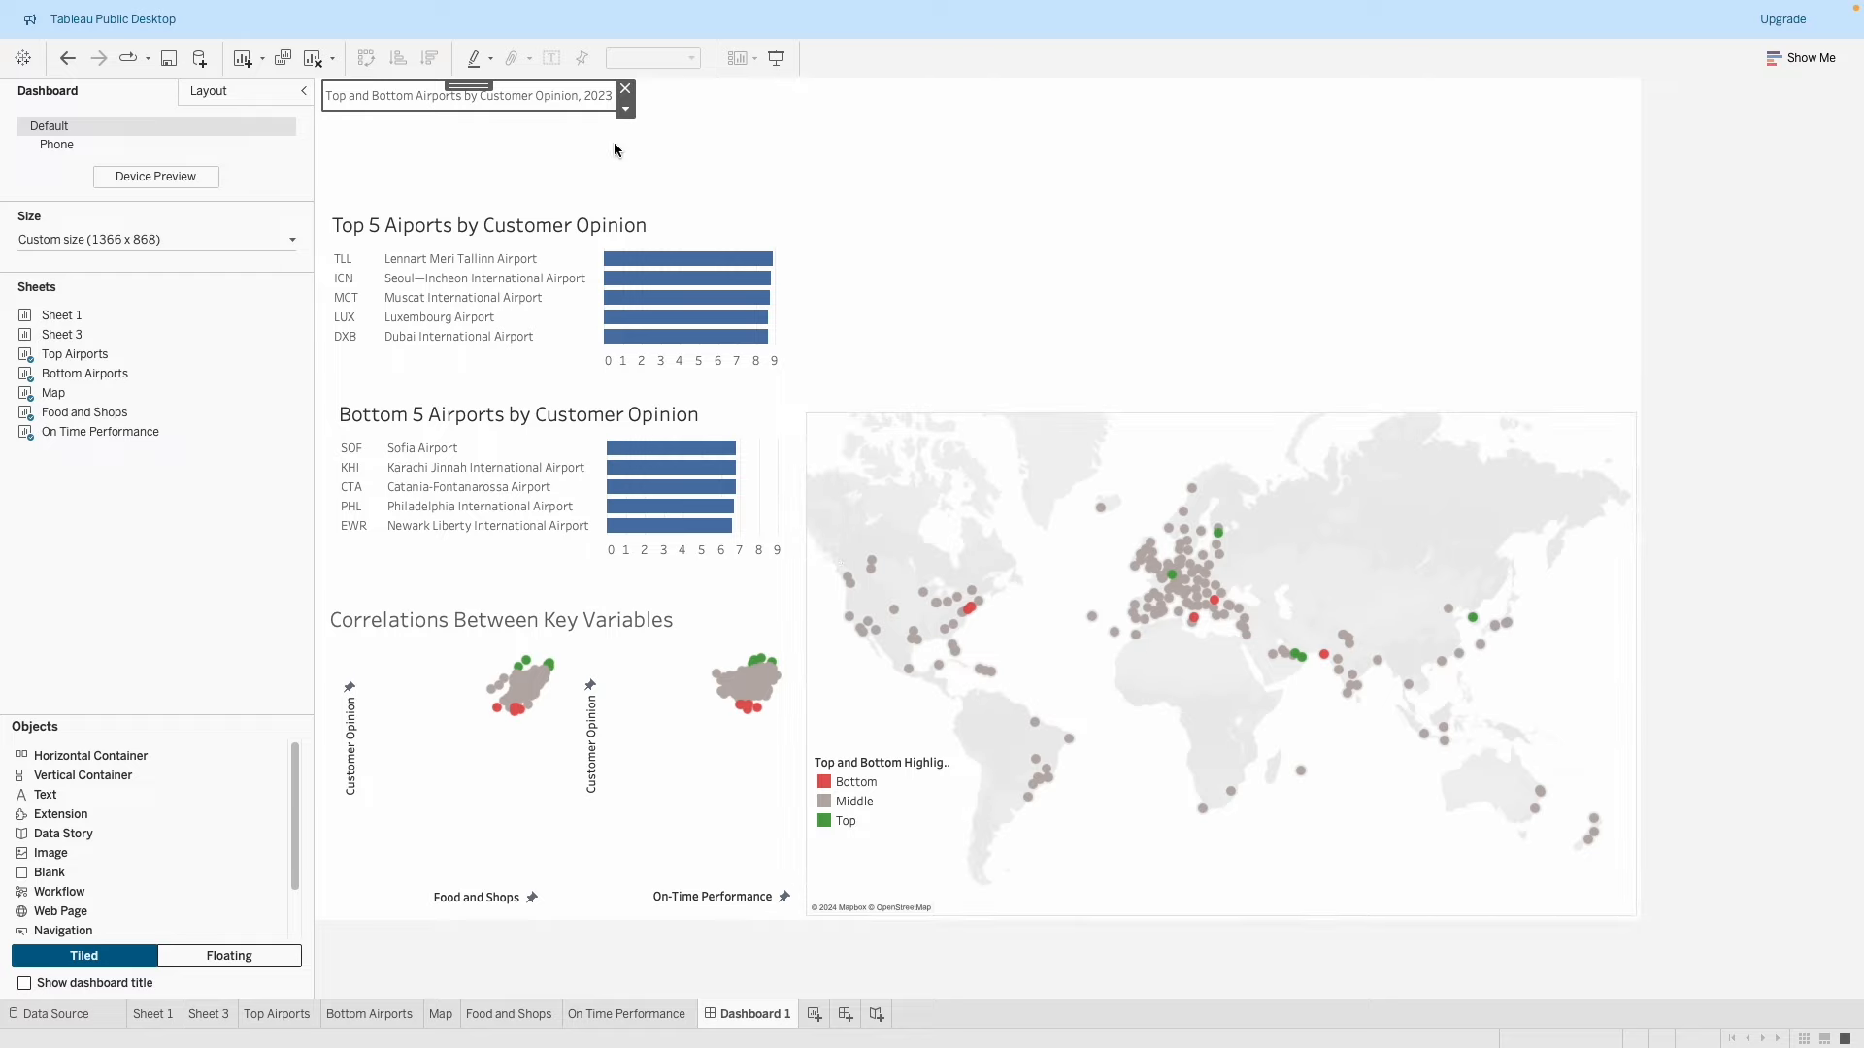
Enlarge the whole dashboard title text, trying font size 28 and settling on 36.
double_click(572, 97)
left_click_drag(1027, 492, 677, 427)
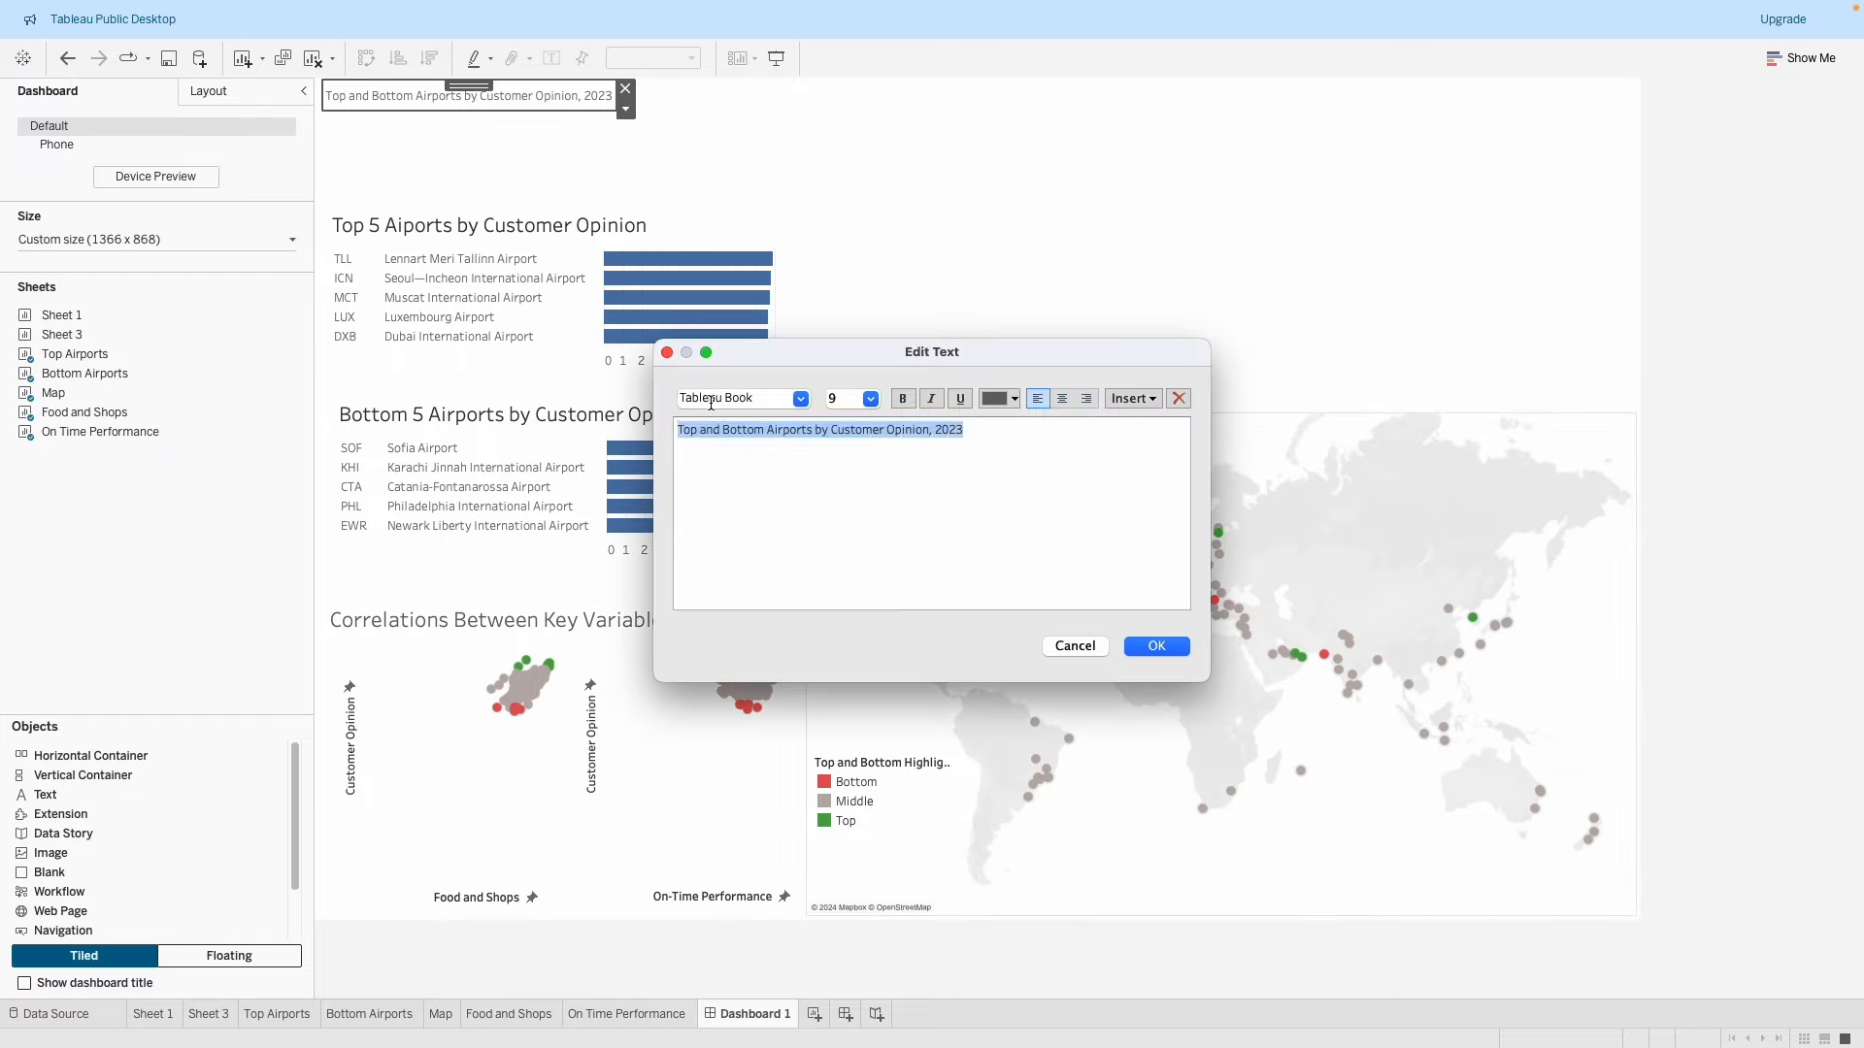
left_click(859, 399)
left_click(870, 399)
left_click(879, 614)
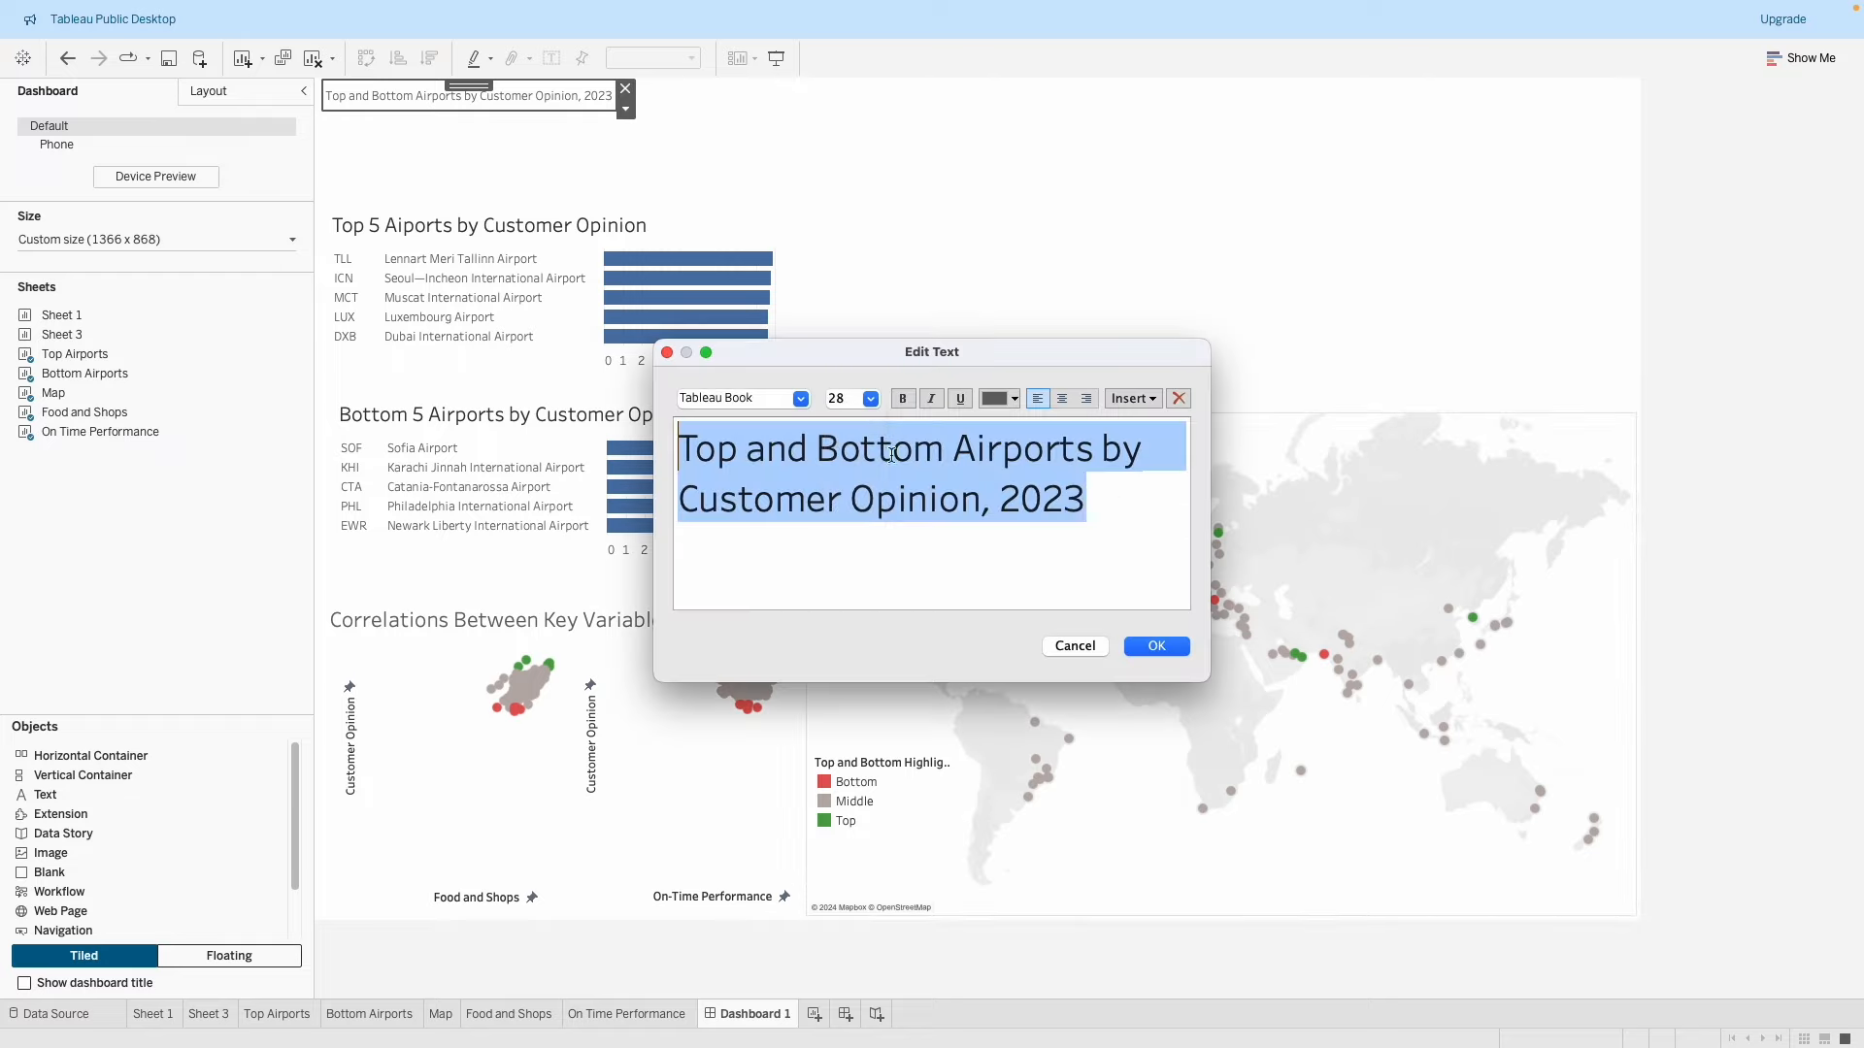
left_click(871, 399)
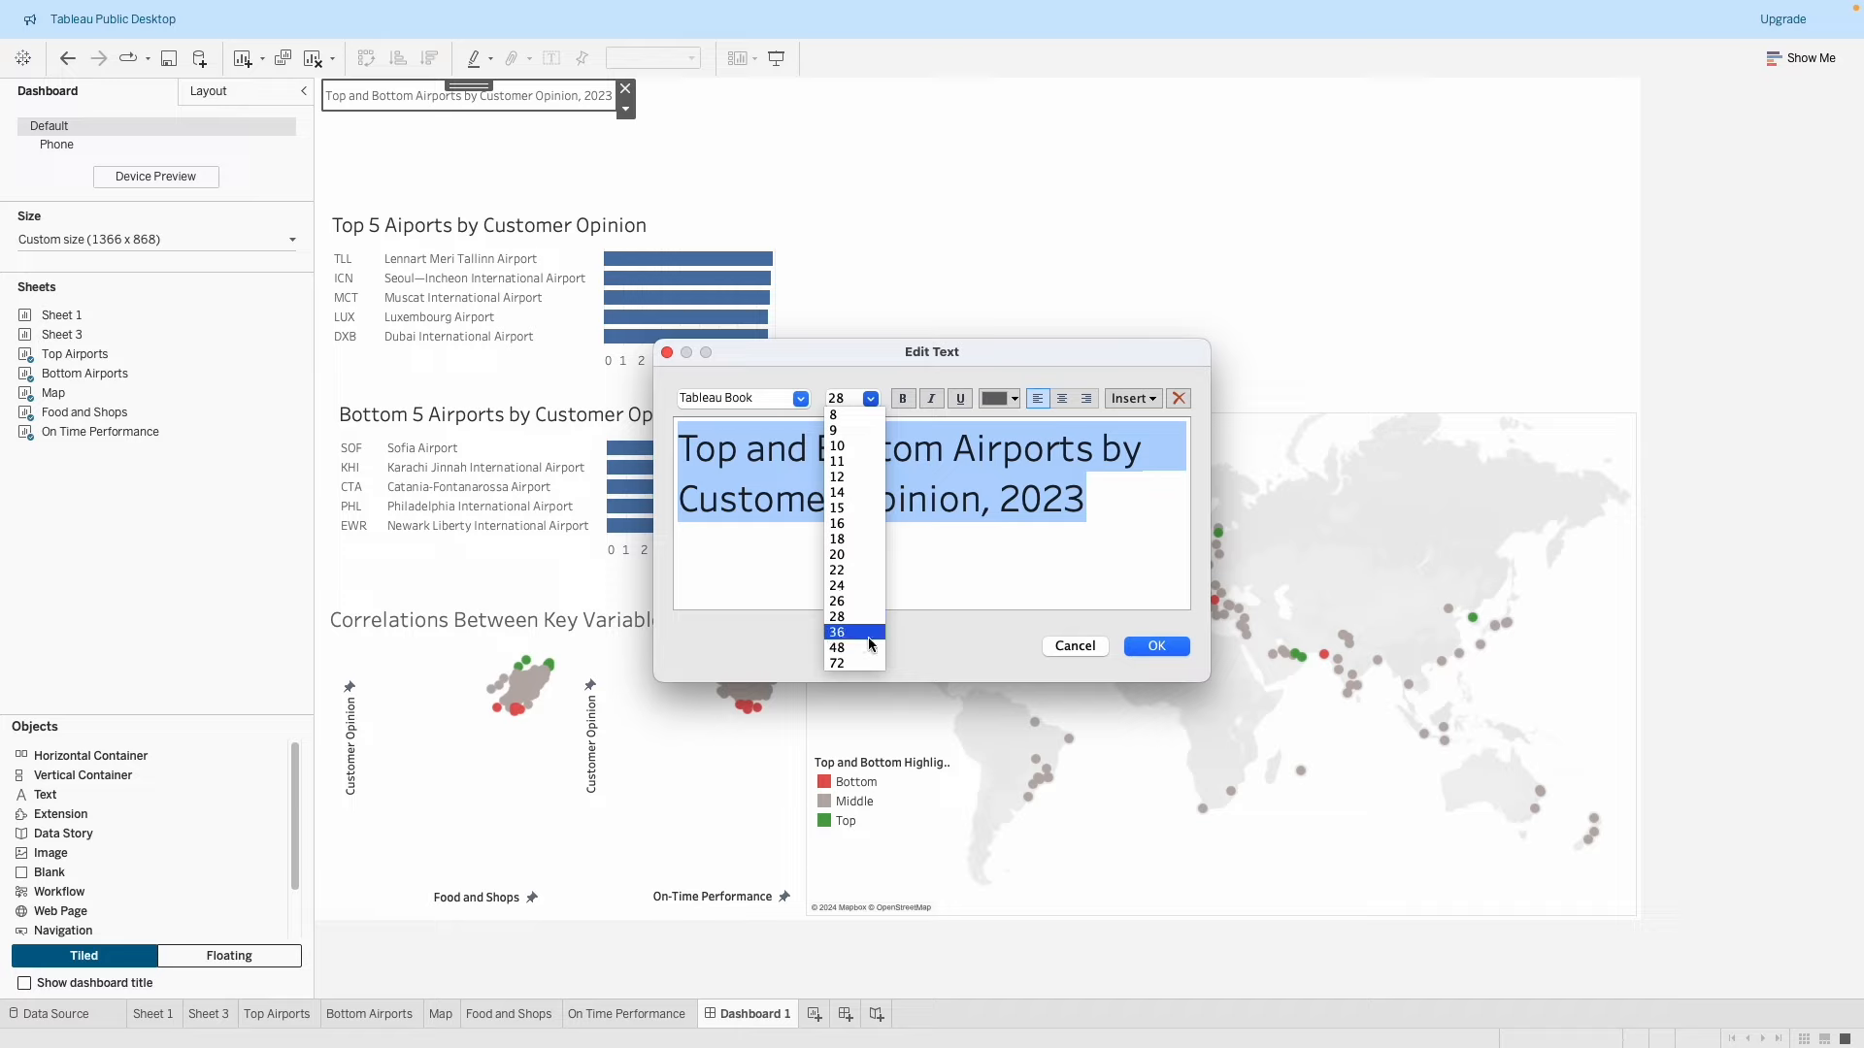
left_click(854, 632)
left_click(1156, 646)
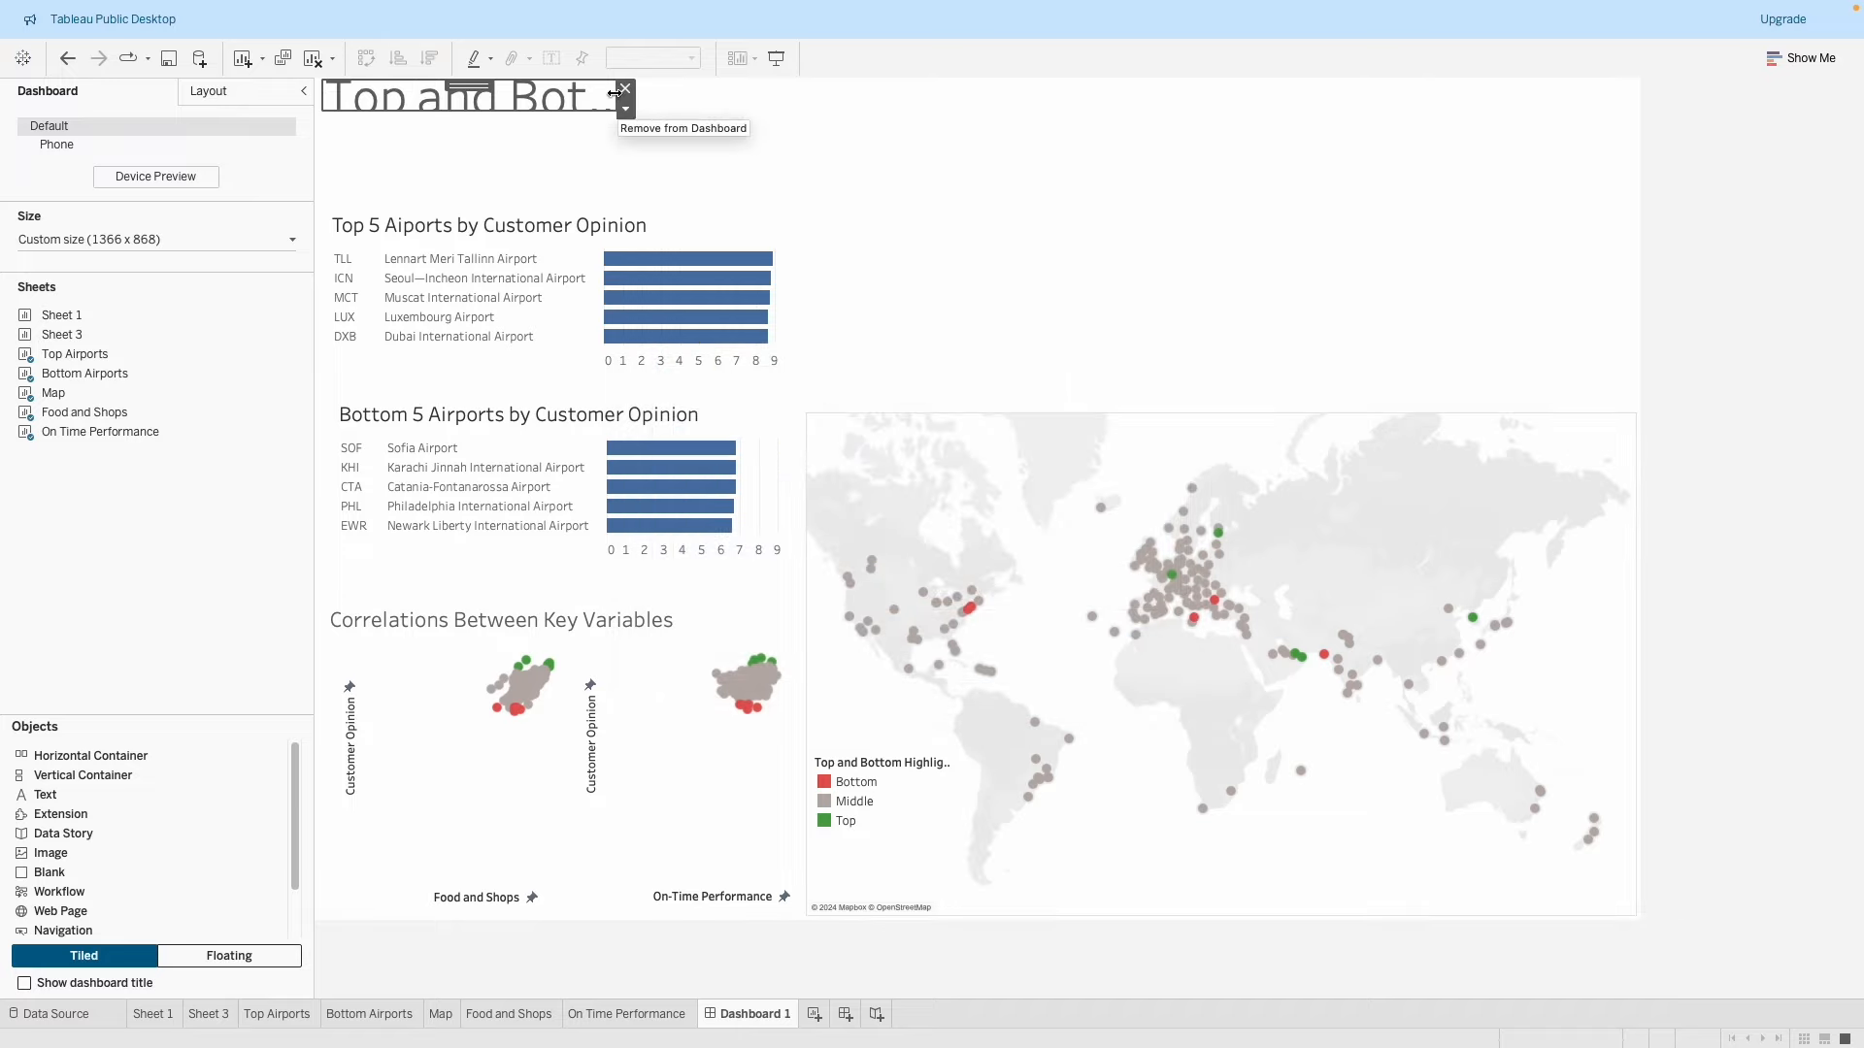
Resize the title box to span the dashboard's full width on one line, trim its height slightly and deselect it.
left_click_drag(616, 111, 1635, 177)
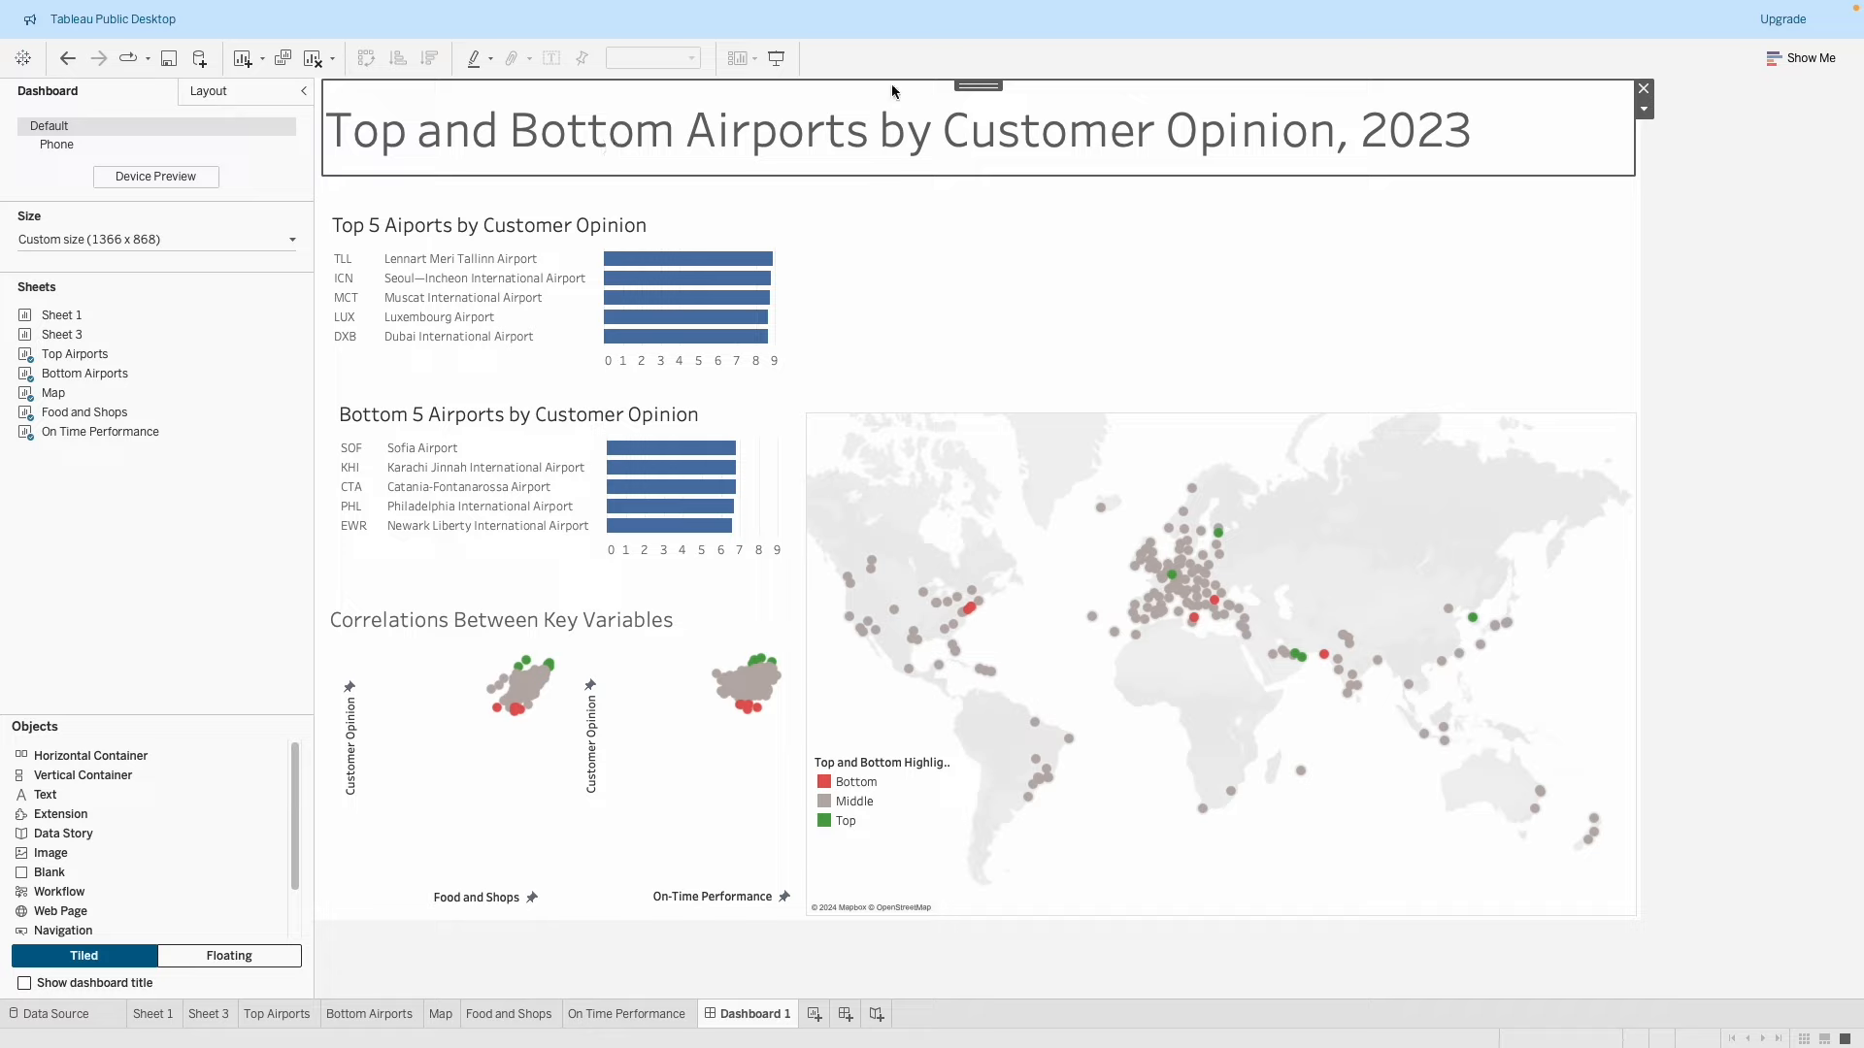
left_click_drag(948, 171, 1016, 172)
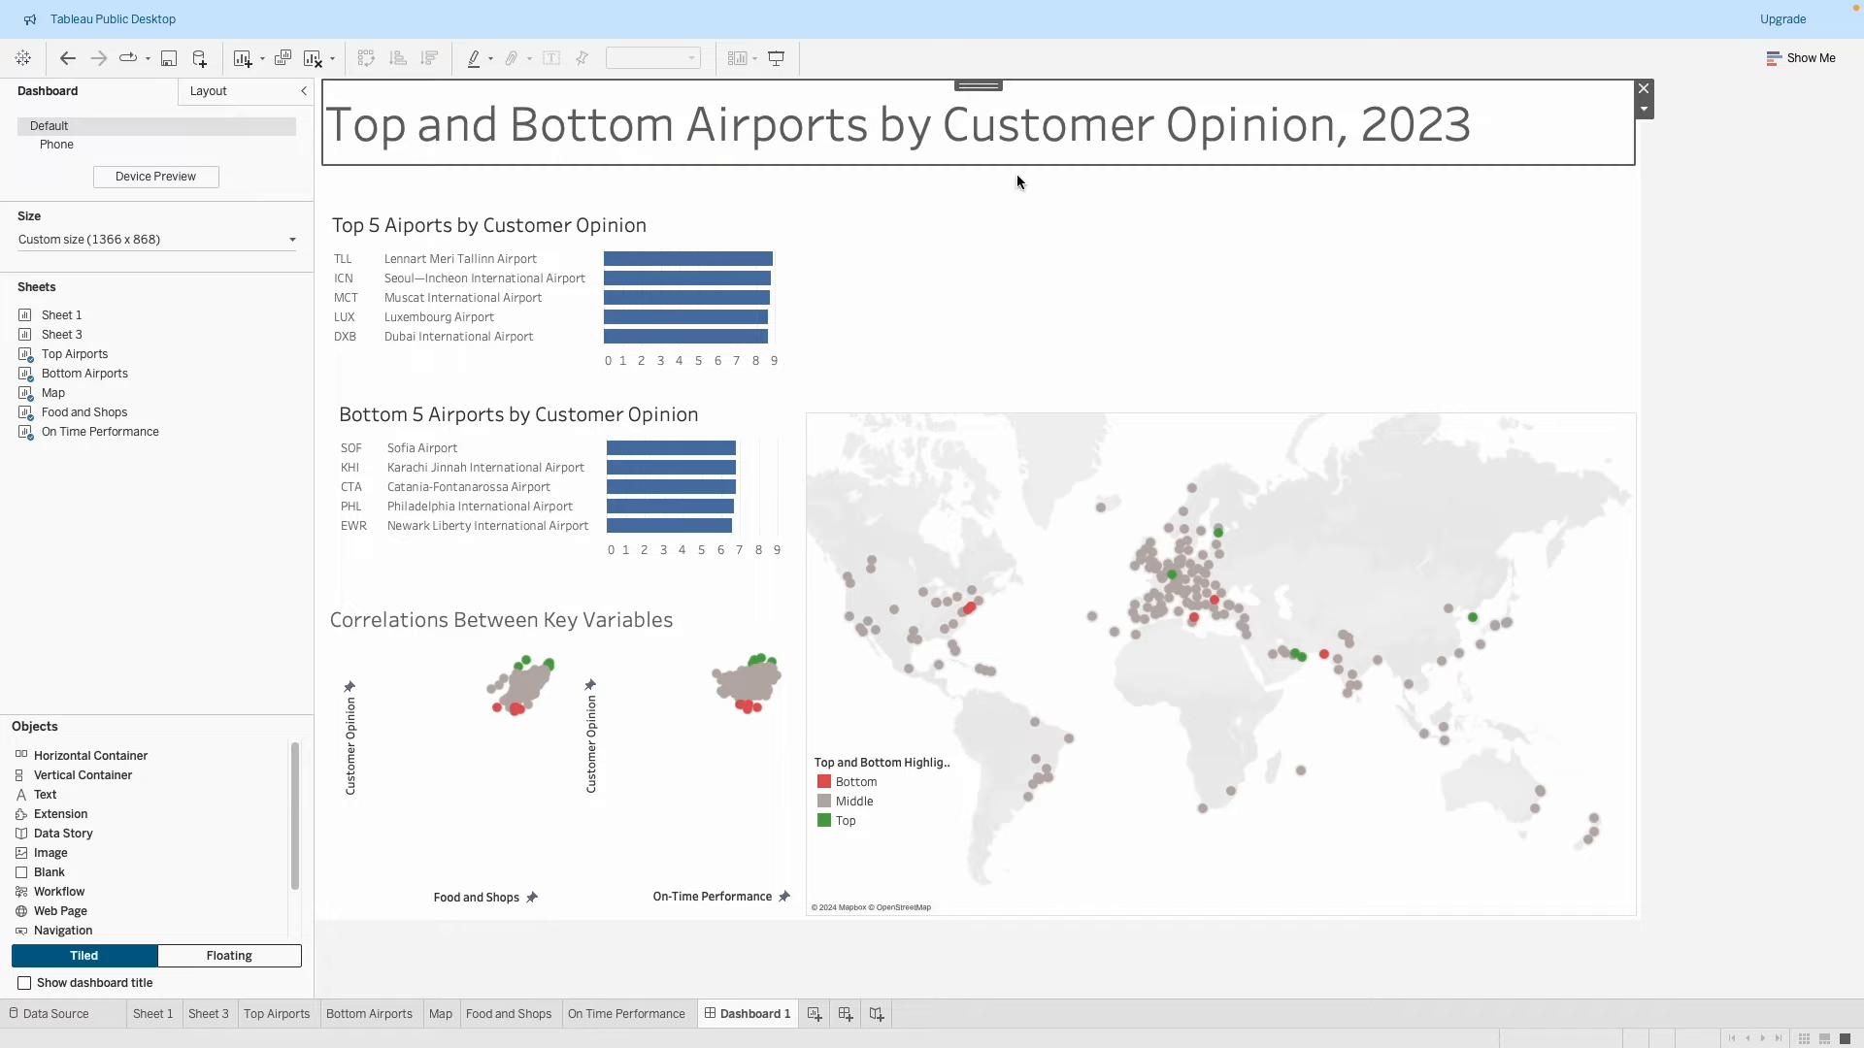
left_click(1717, 299)
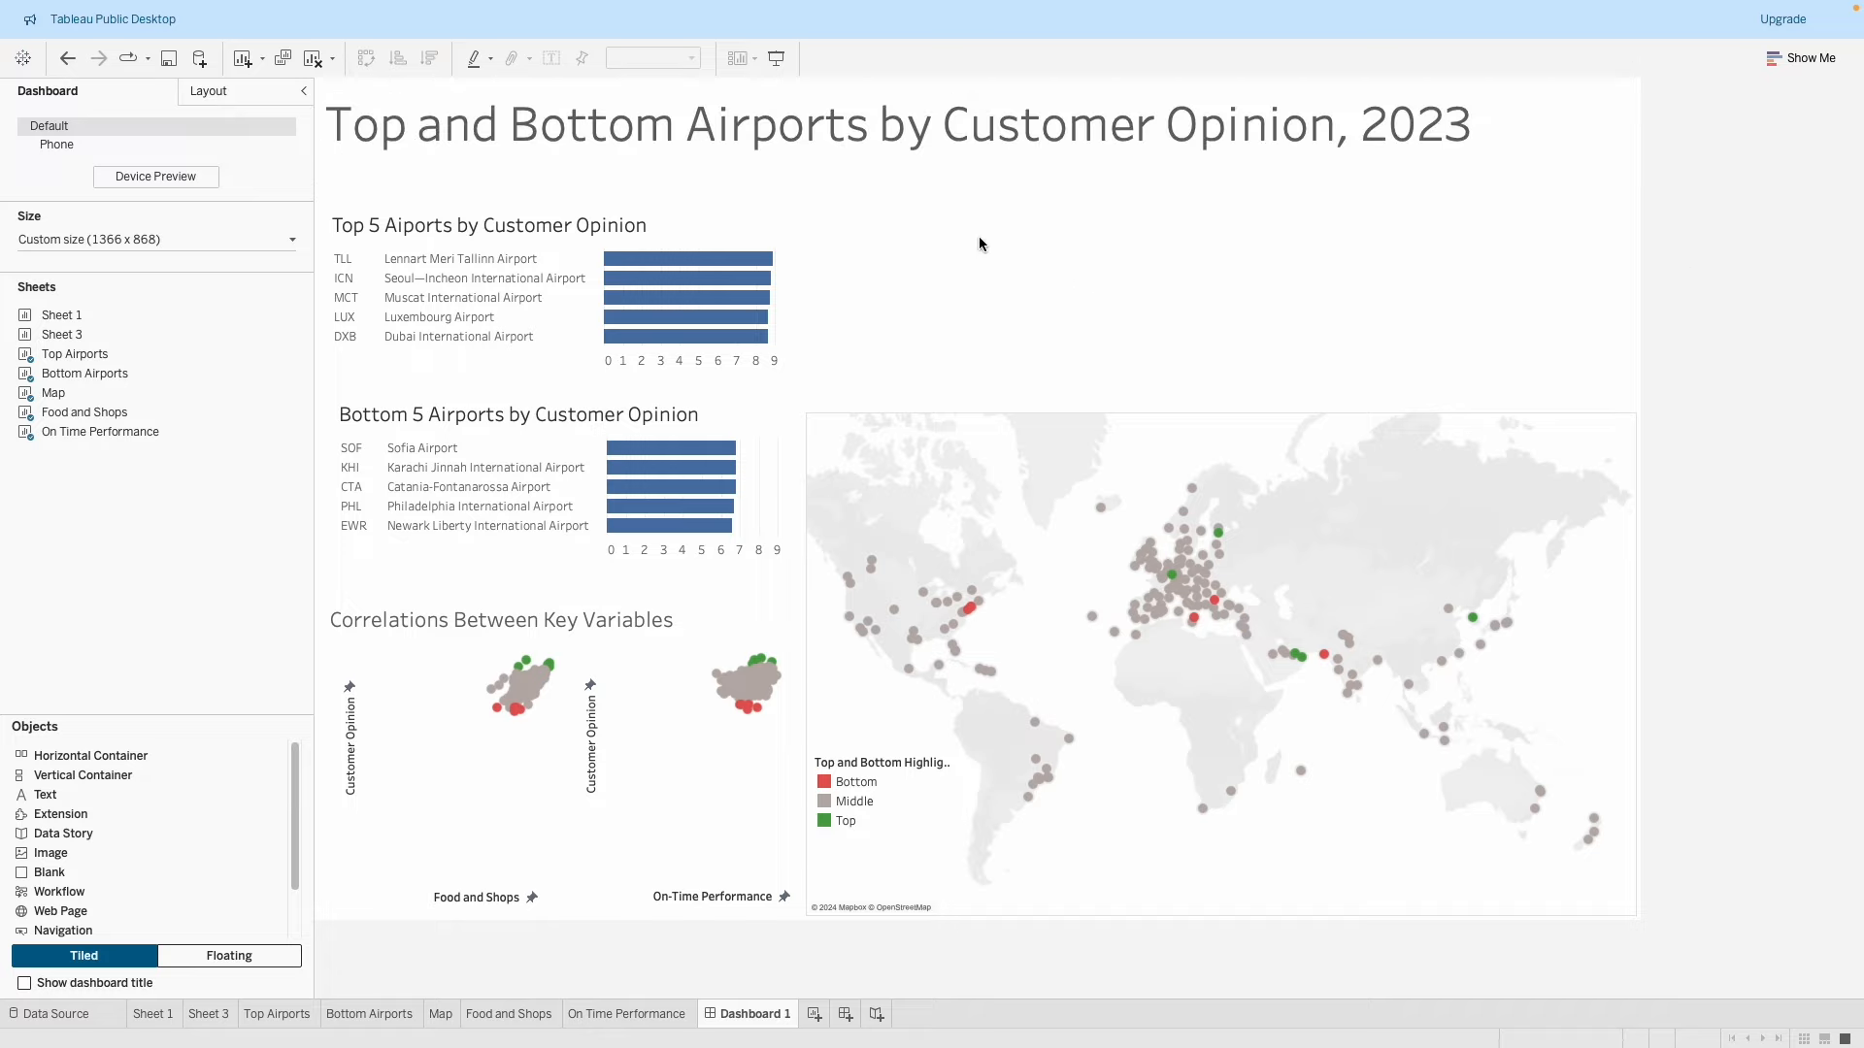